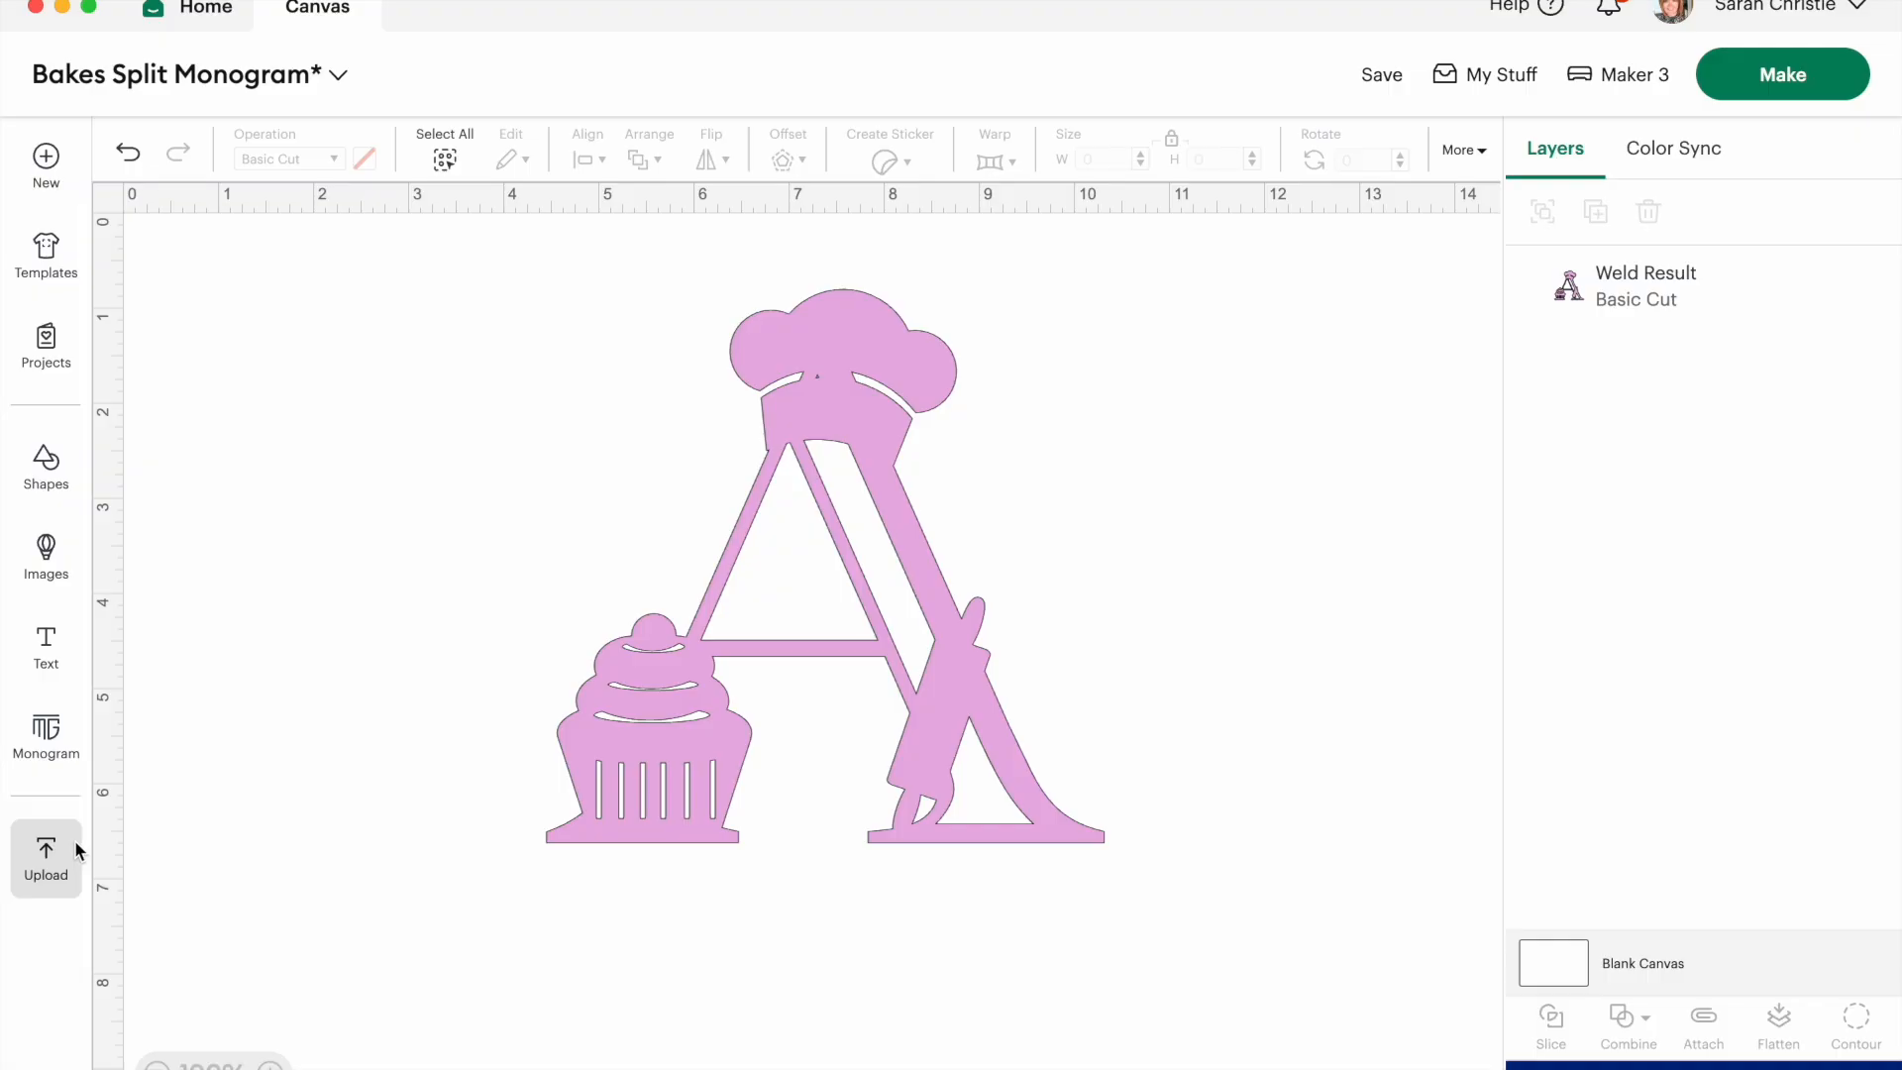
Upload the image Cup cake.png from the Desktop and add it to the canvas.
click(46, 862)
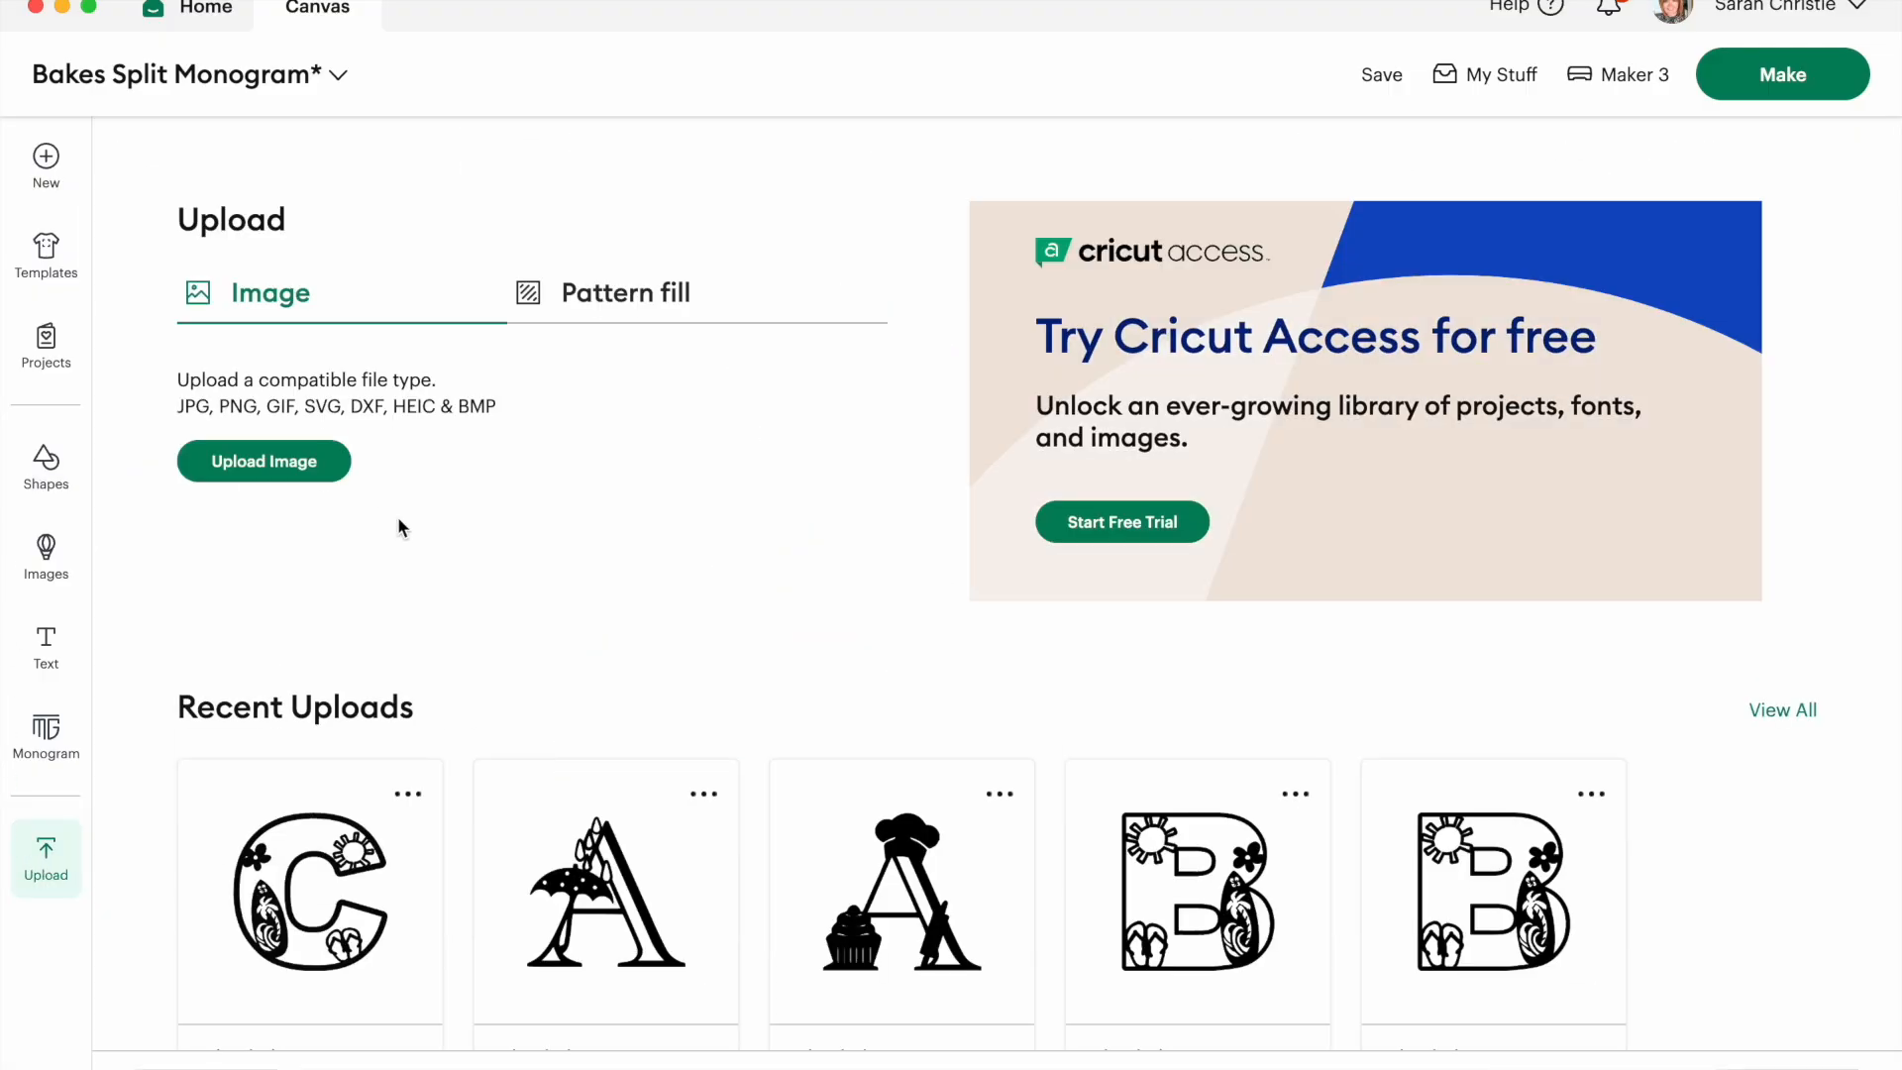
click(315, 471)
click(1016, 713)
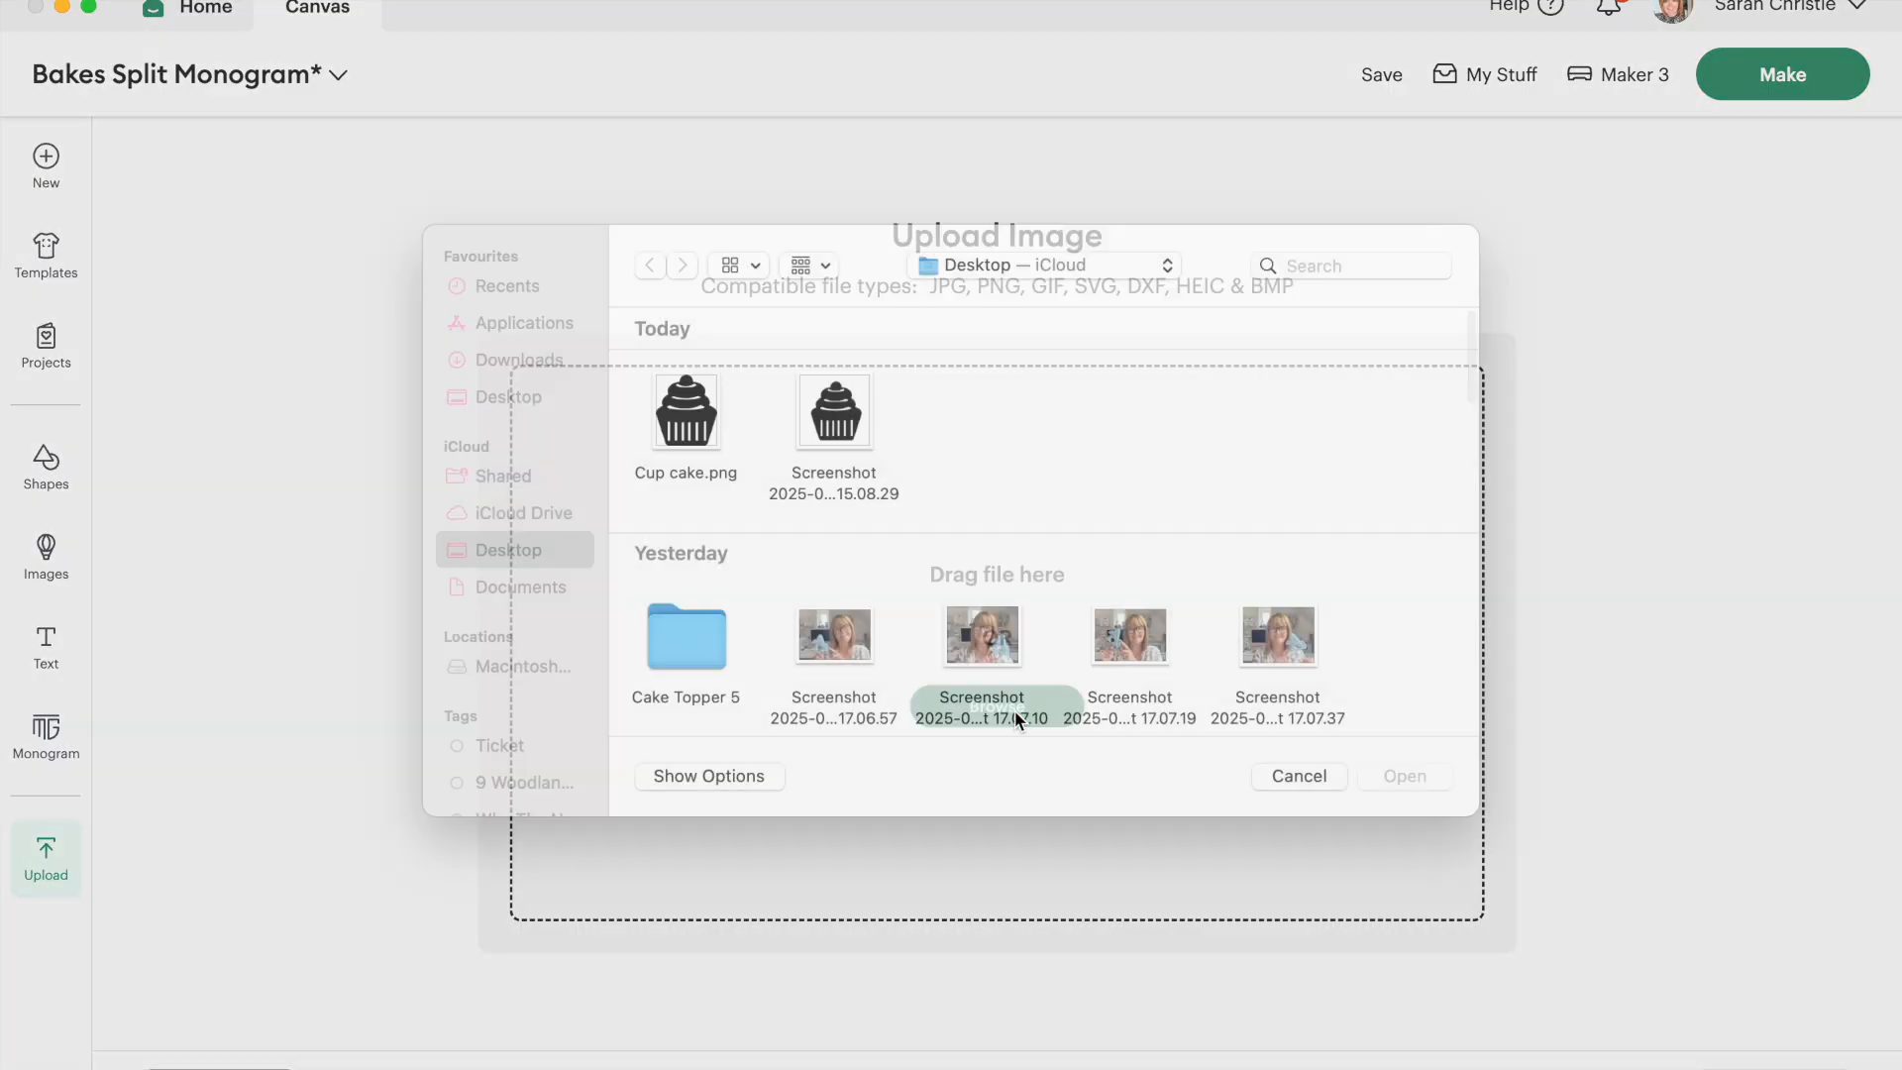
click(671, 462)
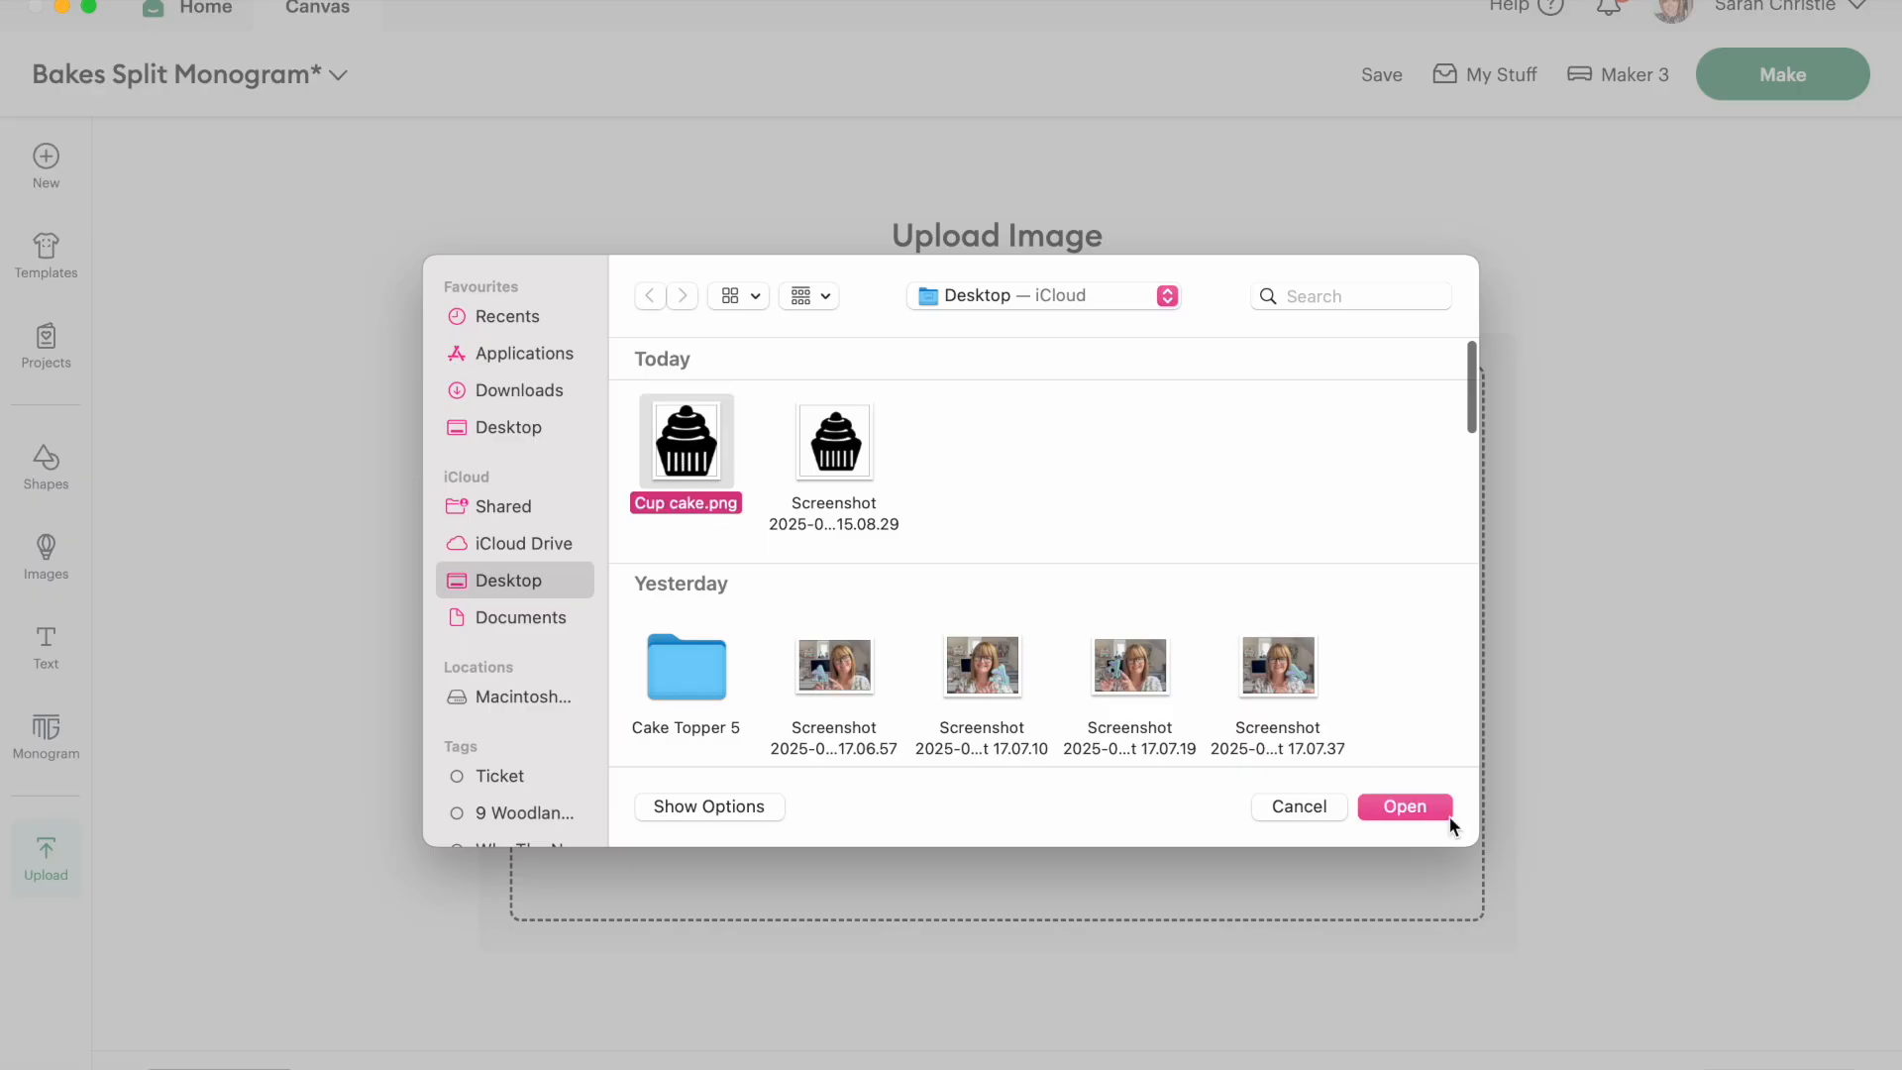
click(1395, 808)
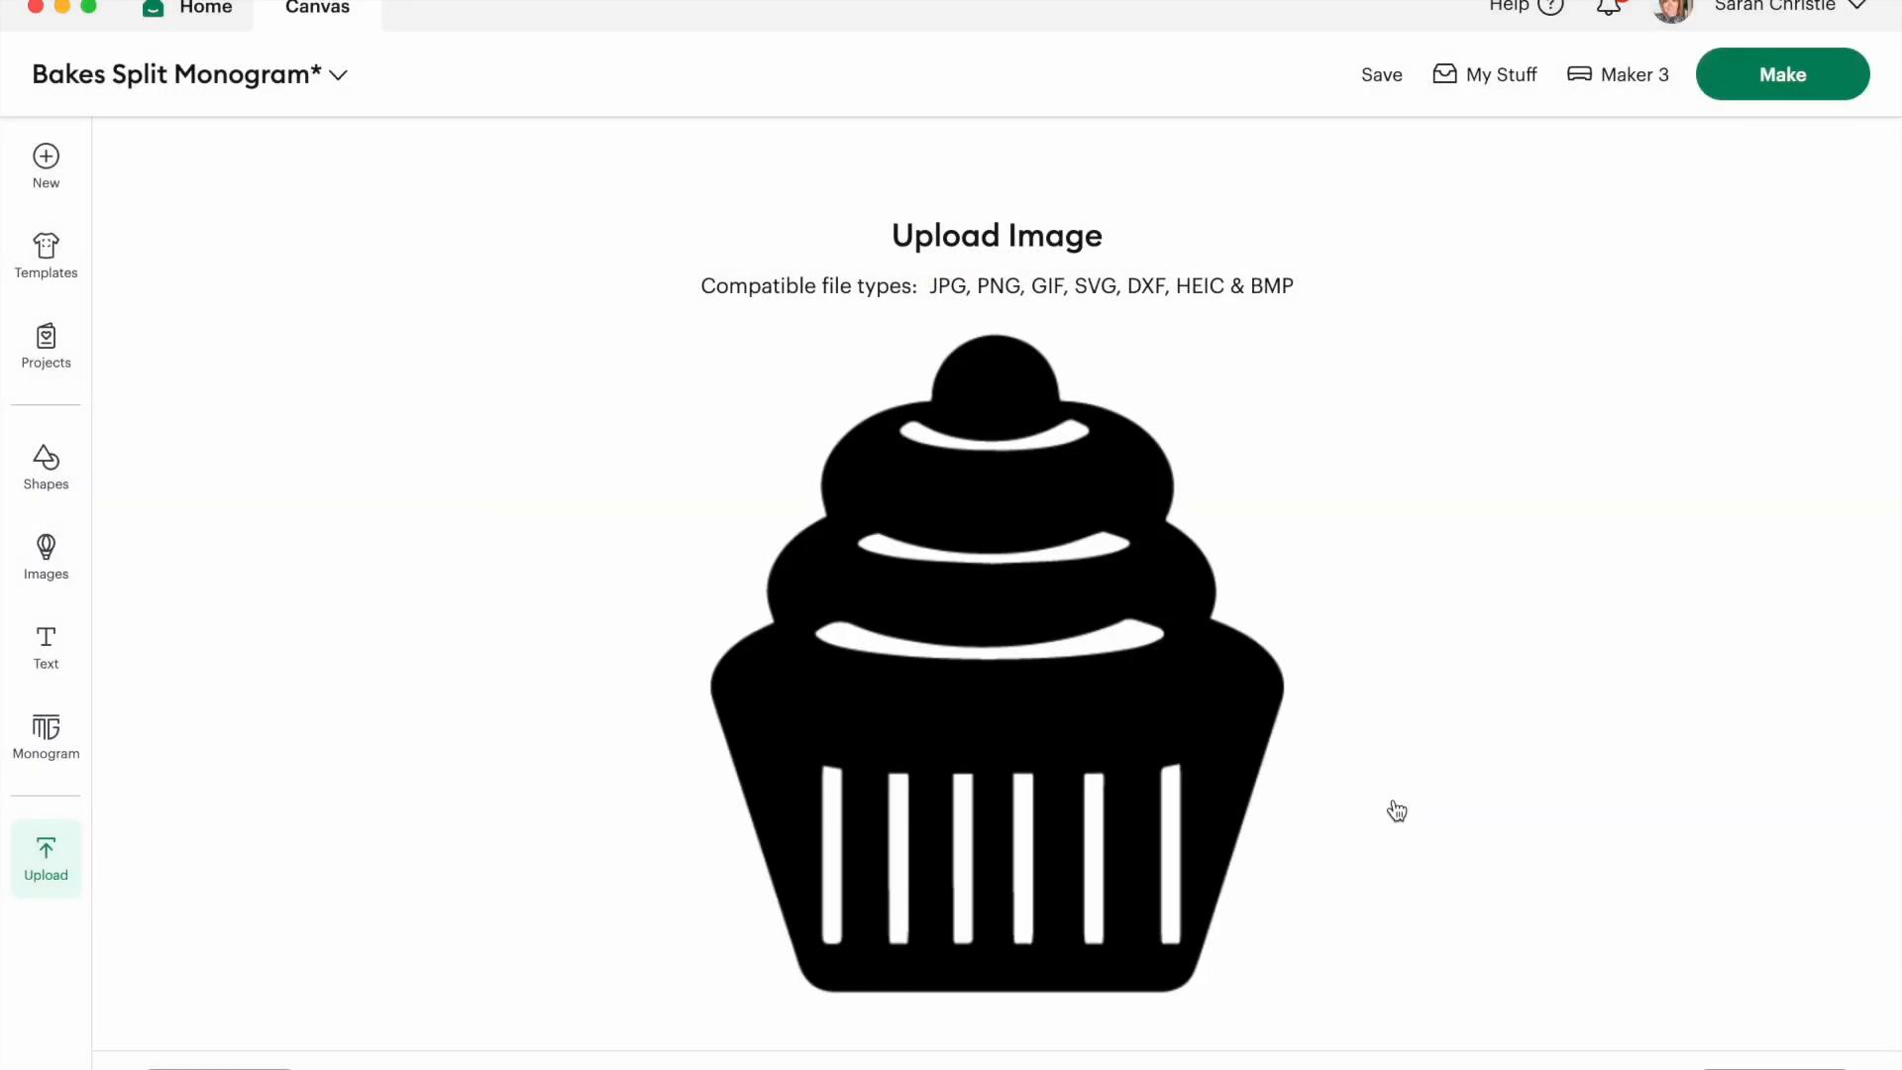
click(1704, 1066)
click(1704, 1066)
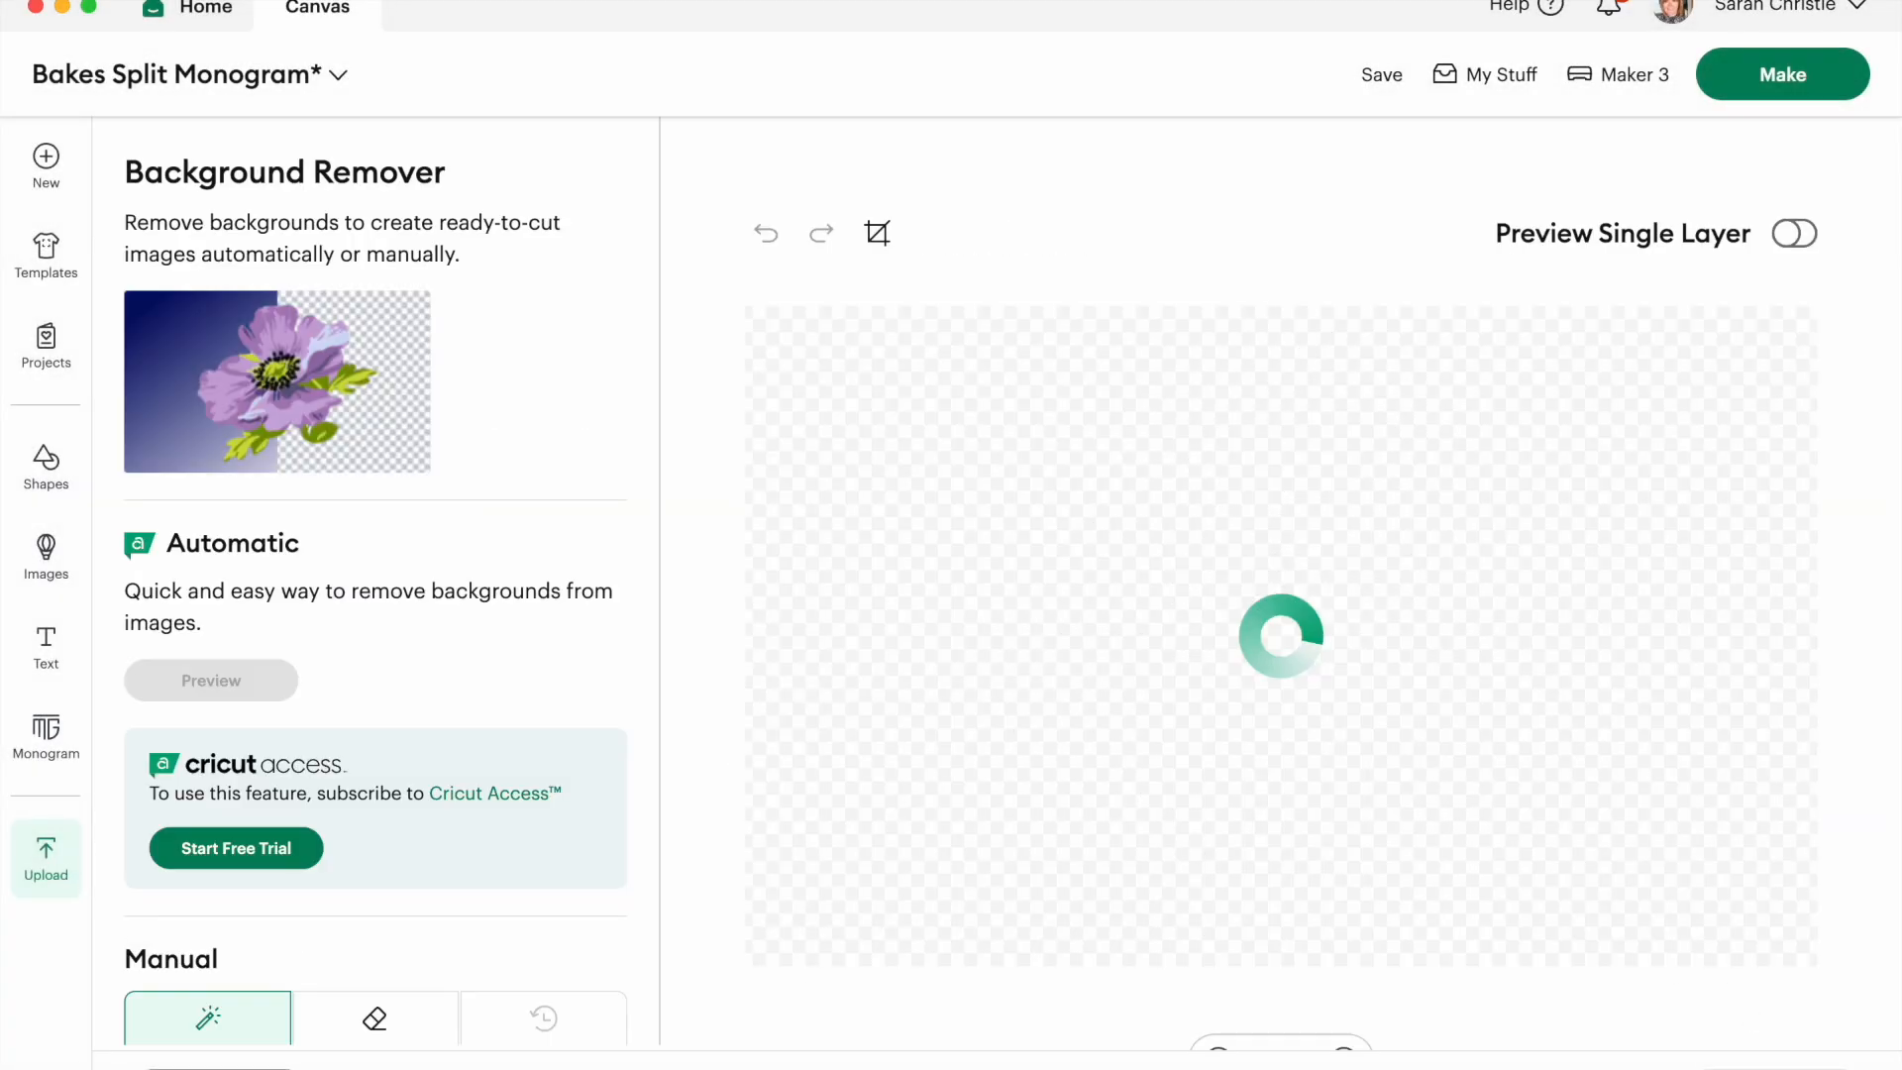
click(1704, 1066)
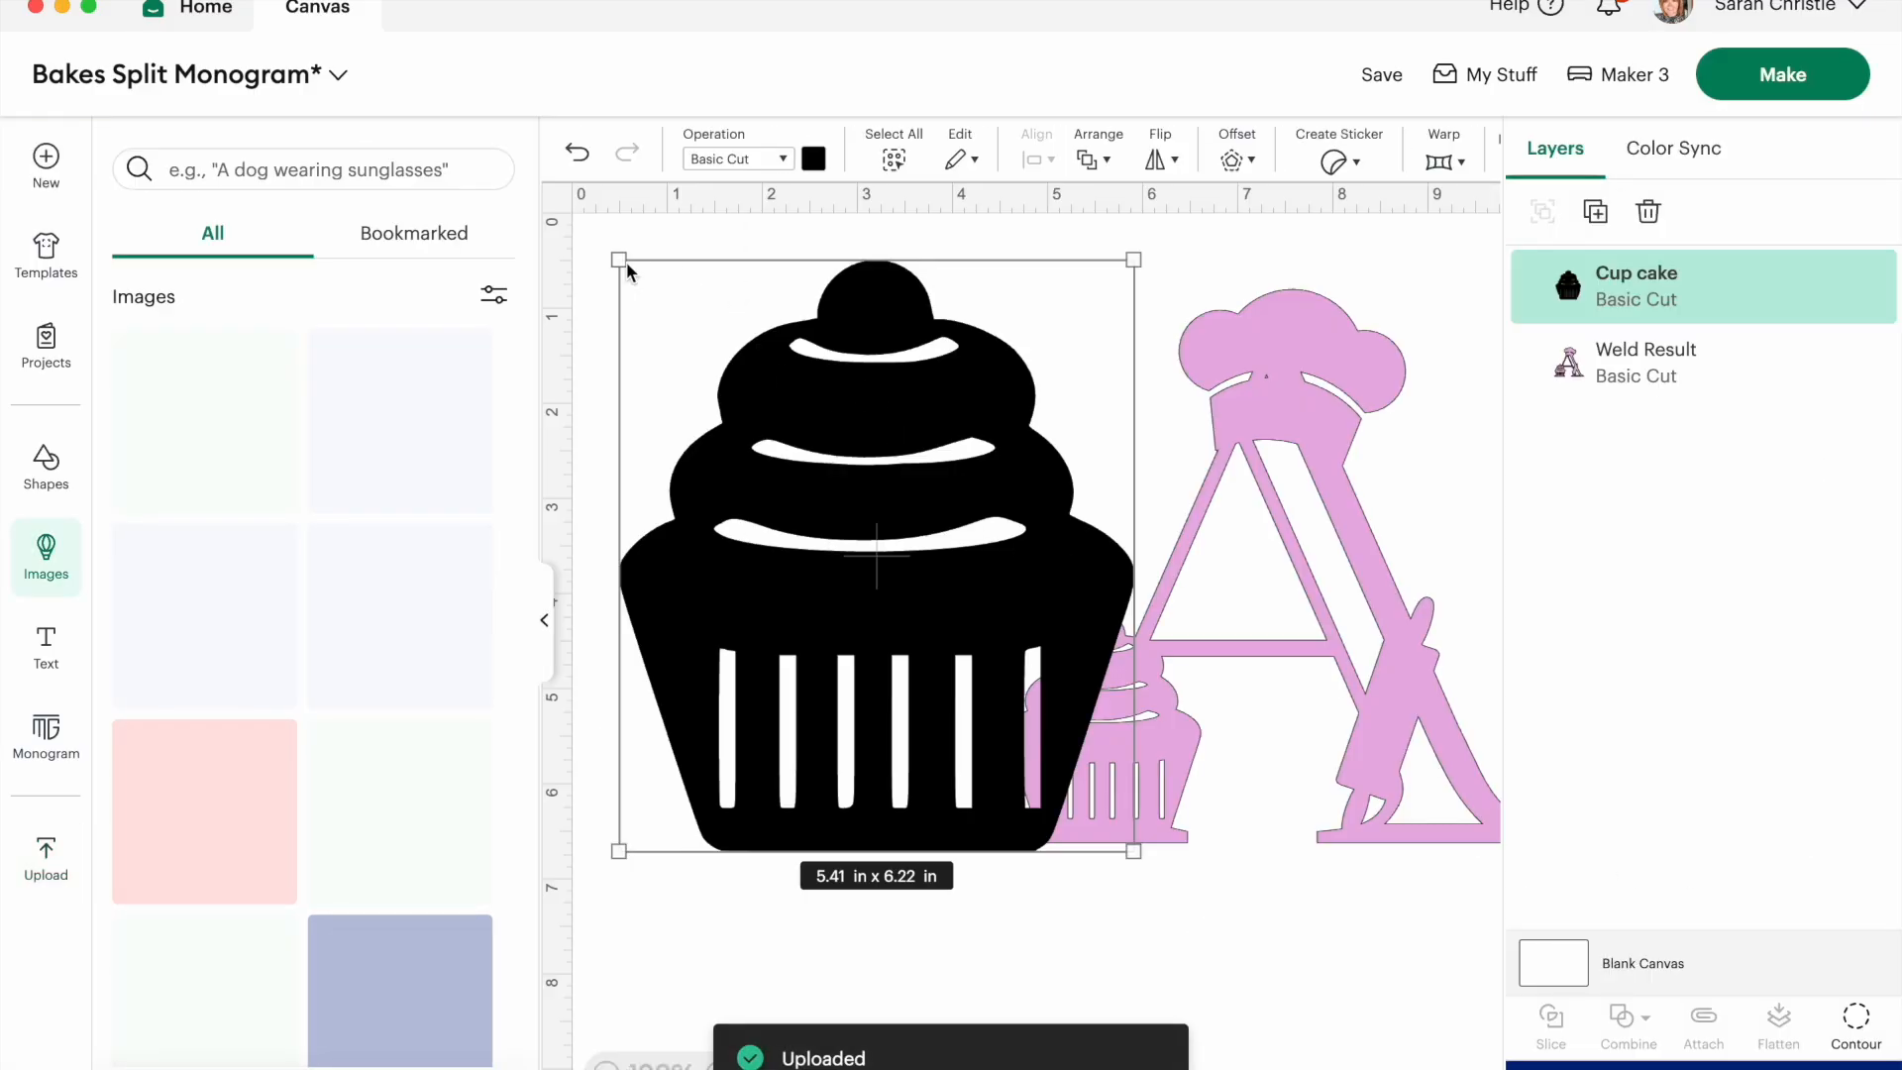
Scale down the cupcake, enlarge the pink letter A to about 7.07 × 7.02 in, and place it beside the cupcake.
drag(624, 264, 909, 671)
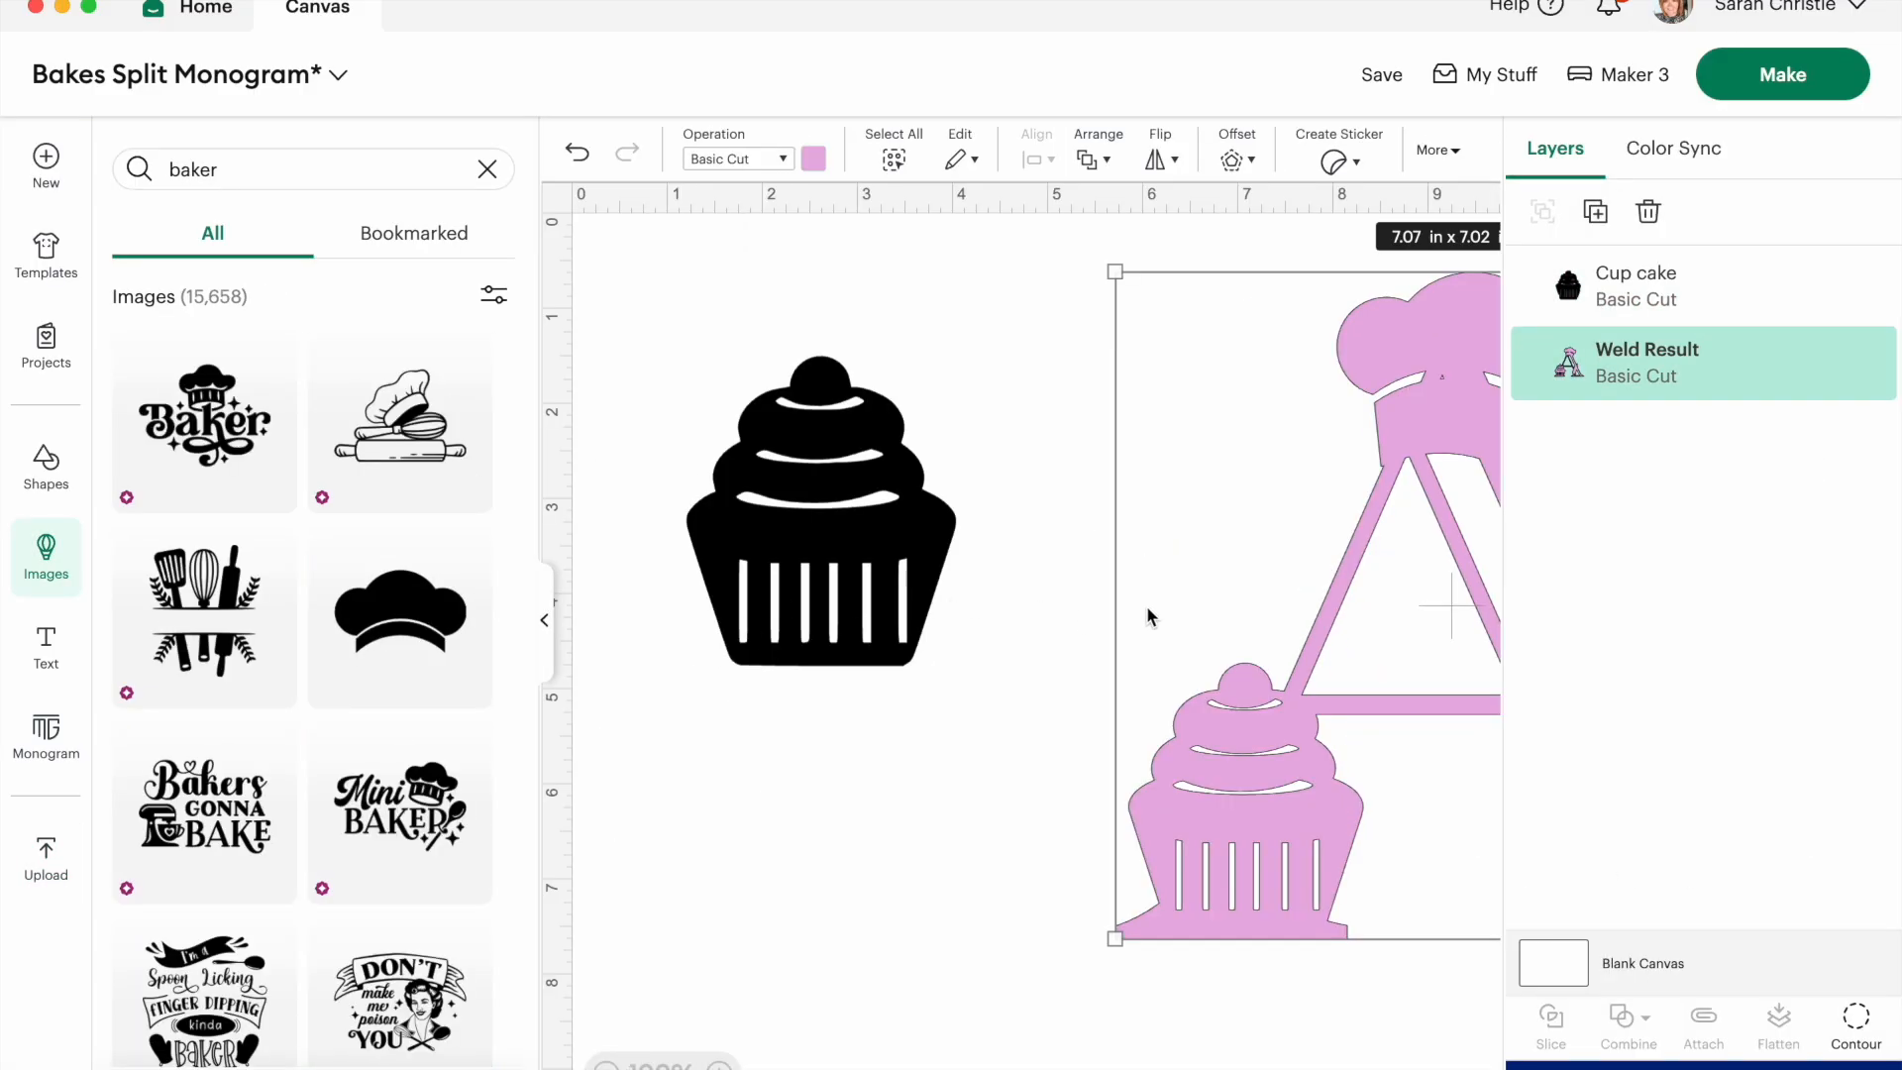
scroll(1169, 606, right, 1)
drag(1169, 606, 1054, 620)
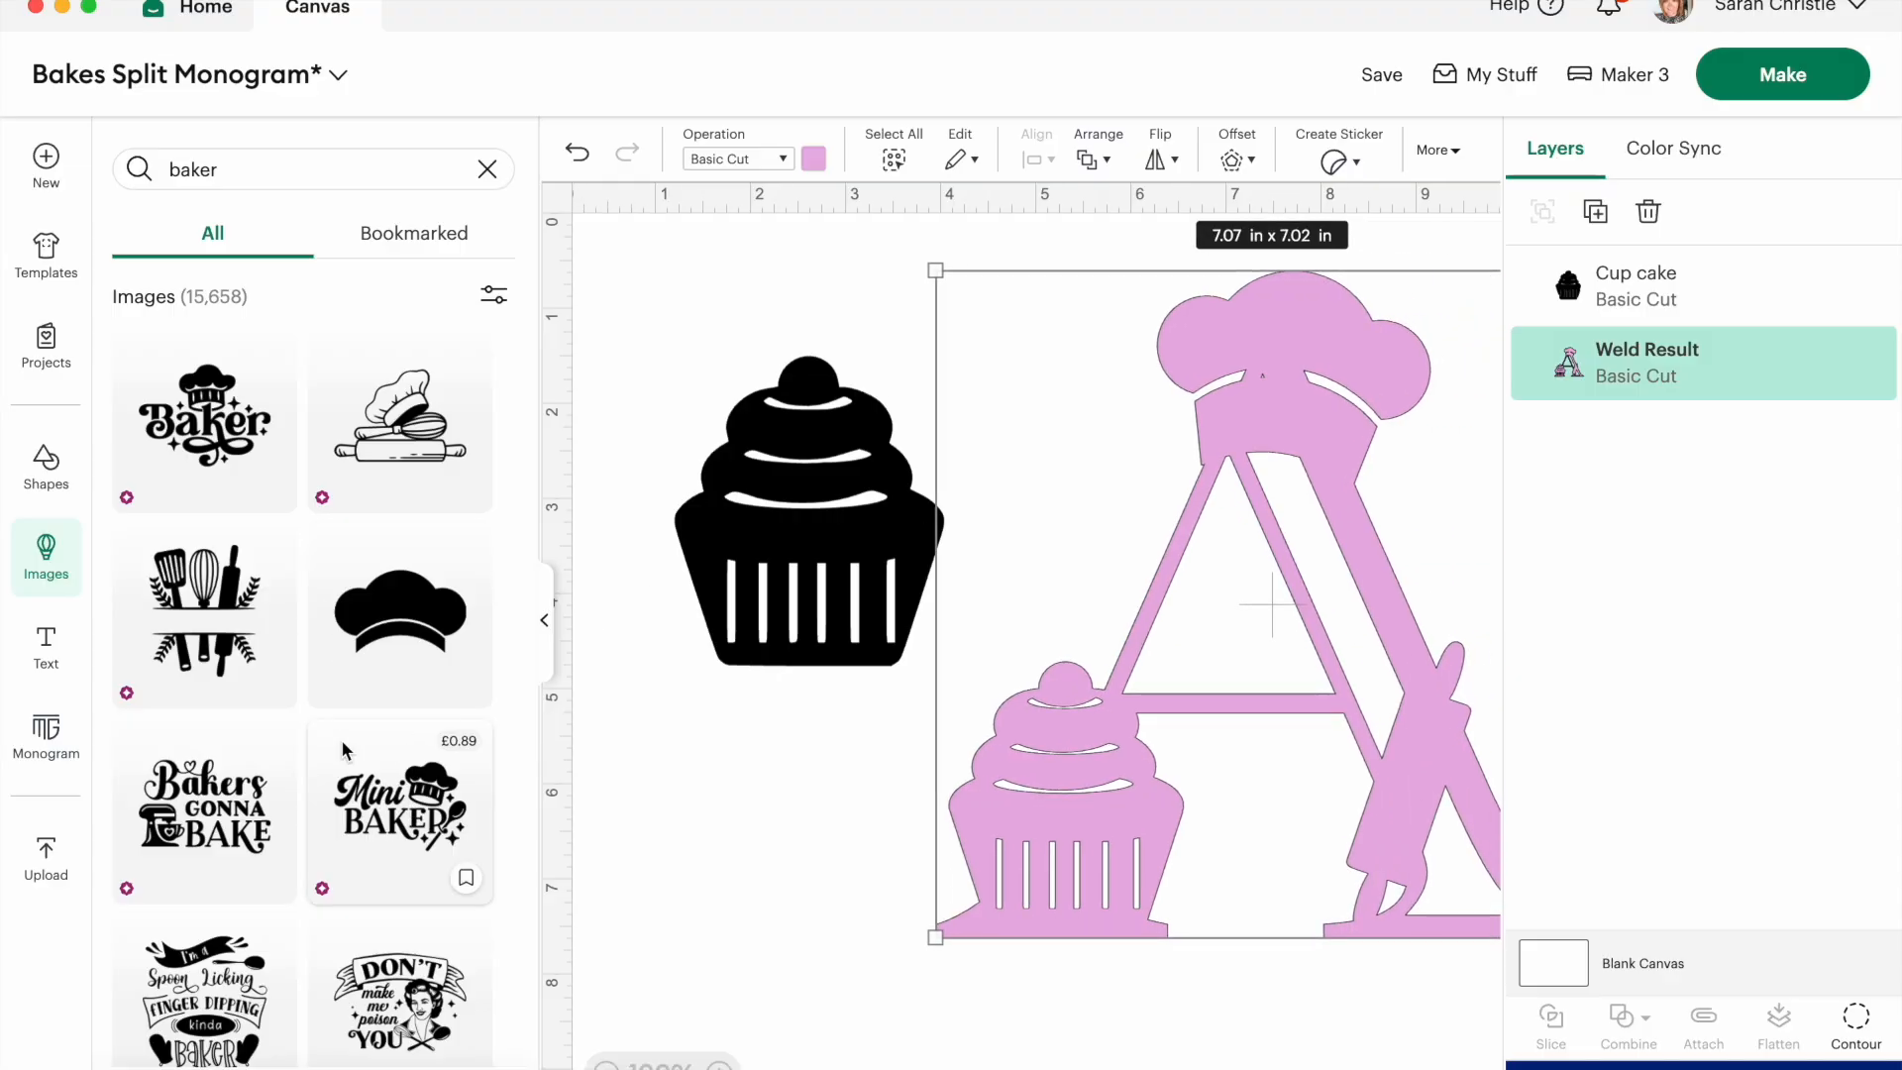
Add the plain black chef hat from the baker images, shrink it to the cupcake's width, and place it over the cupcake's top.
scroll(340, 739, down, 10)
scroll(340, 739, up, 3)
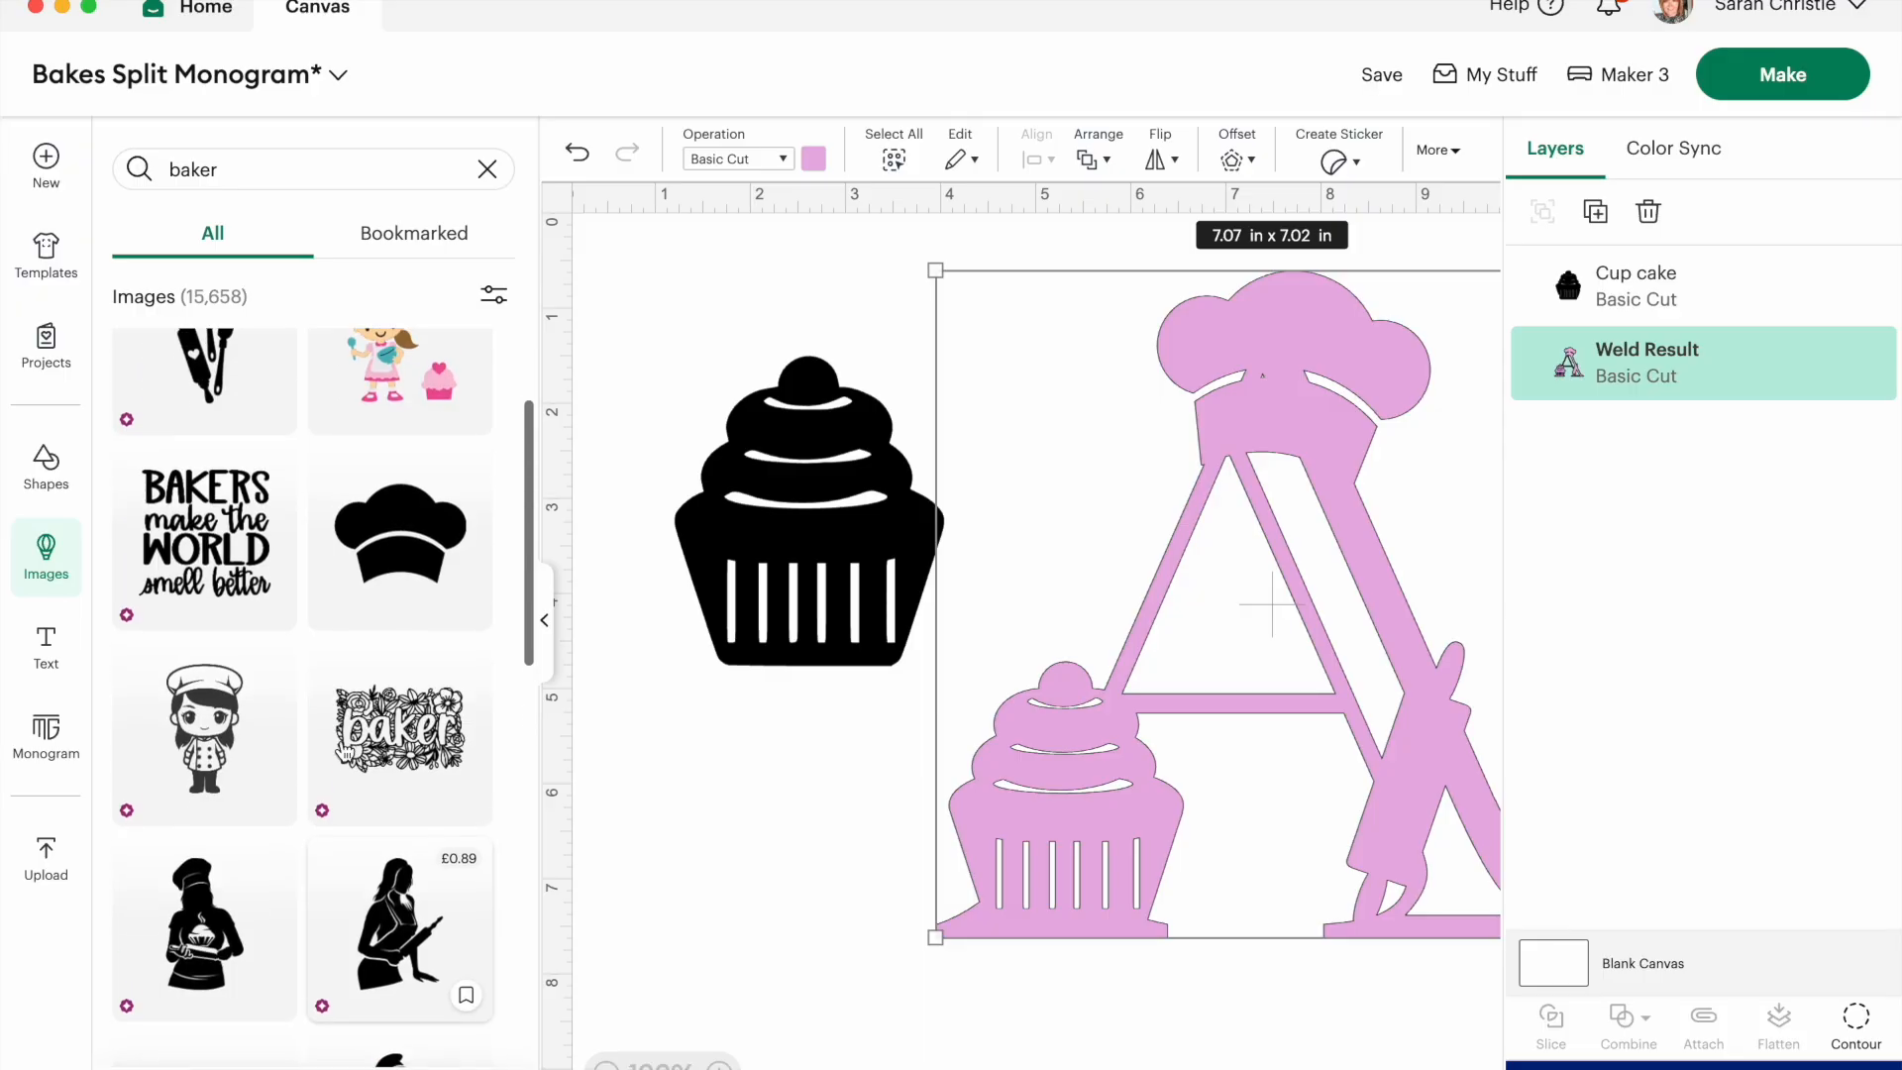
click(374, 551)
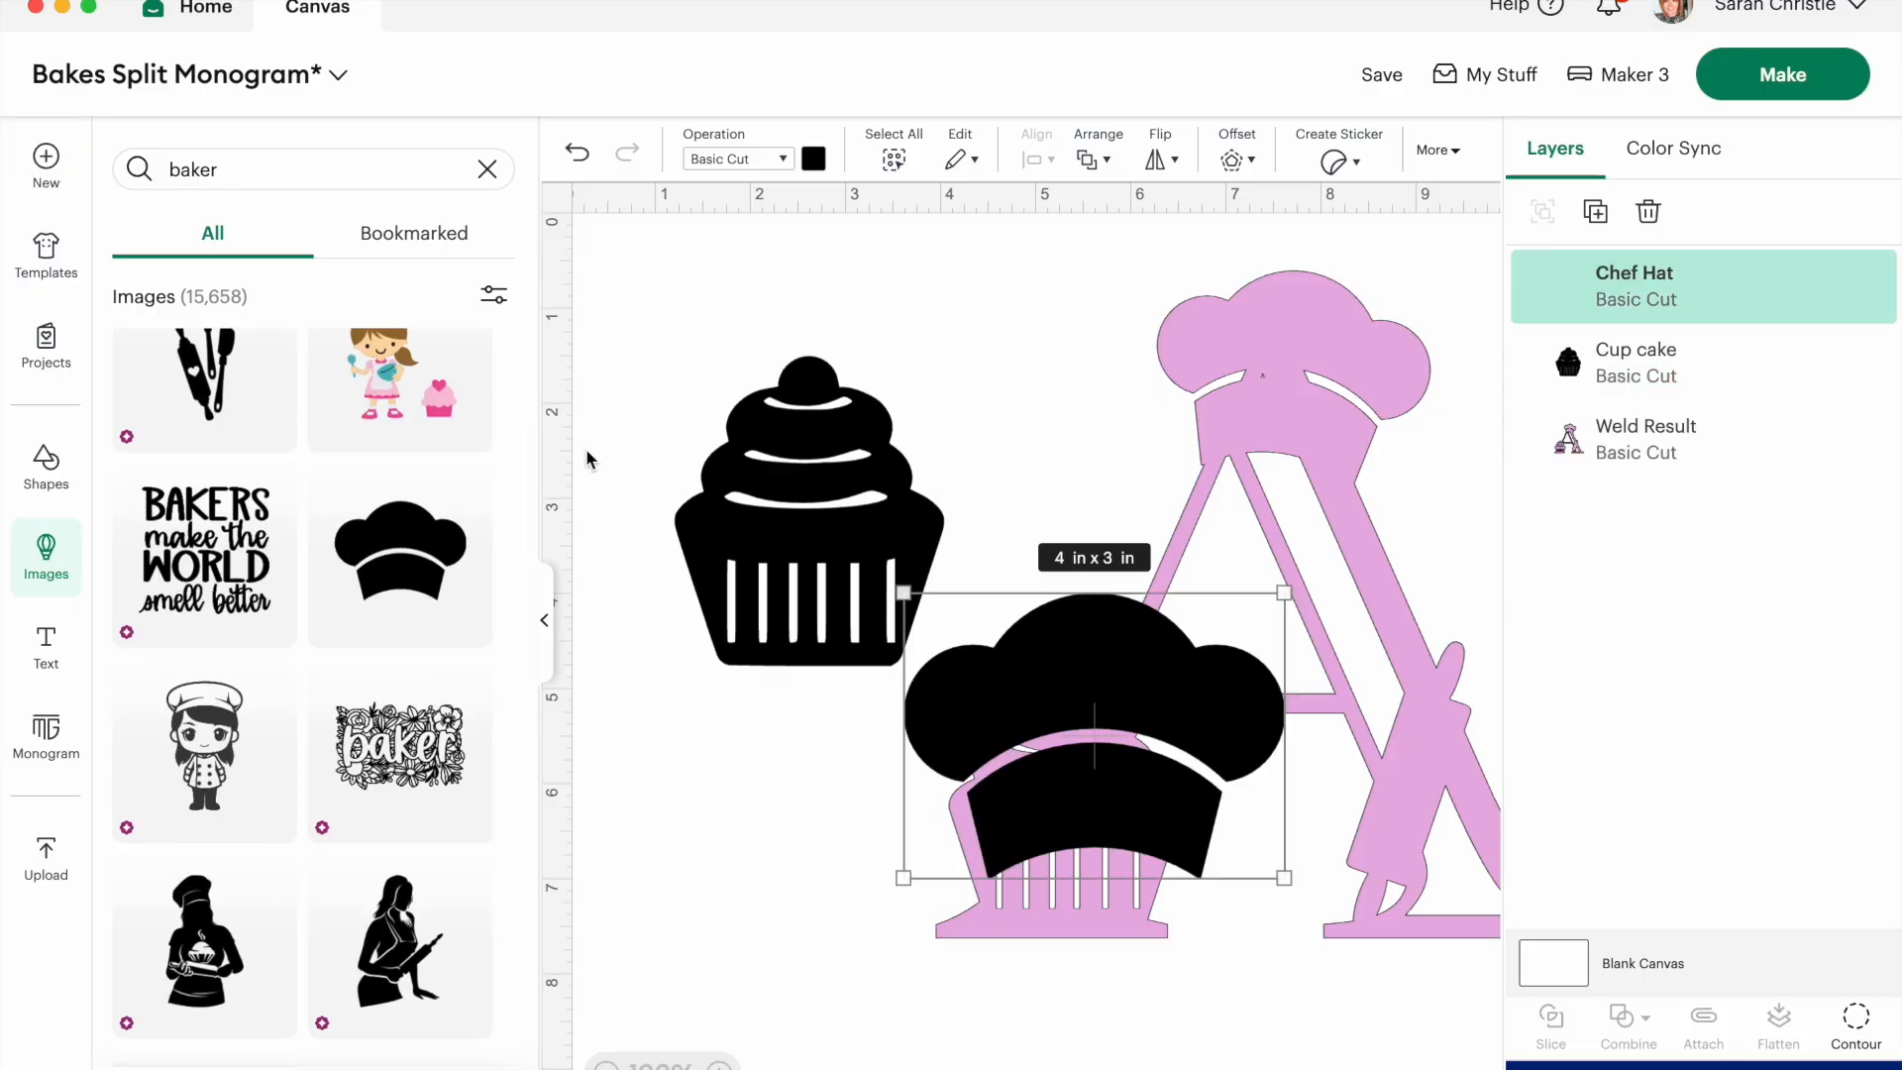
drag(1046, 753, 745, 416)
drag(984, 552, 874, 469)
drag(706, 358, 754, 330)
Add a square, stretch it with unlocked proportions to about 6.14 × 1.39 in, and lay it across the middle of the letter A.
click(436, 842)
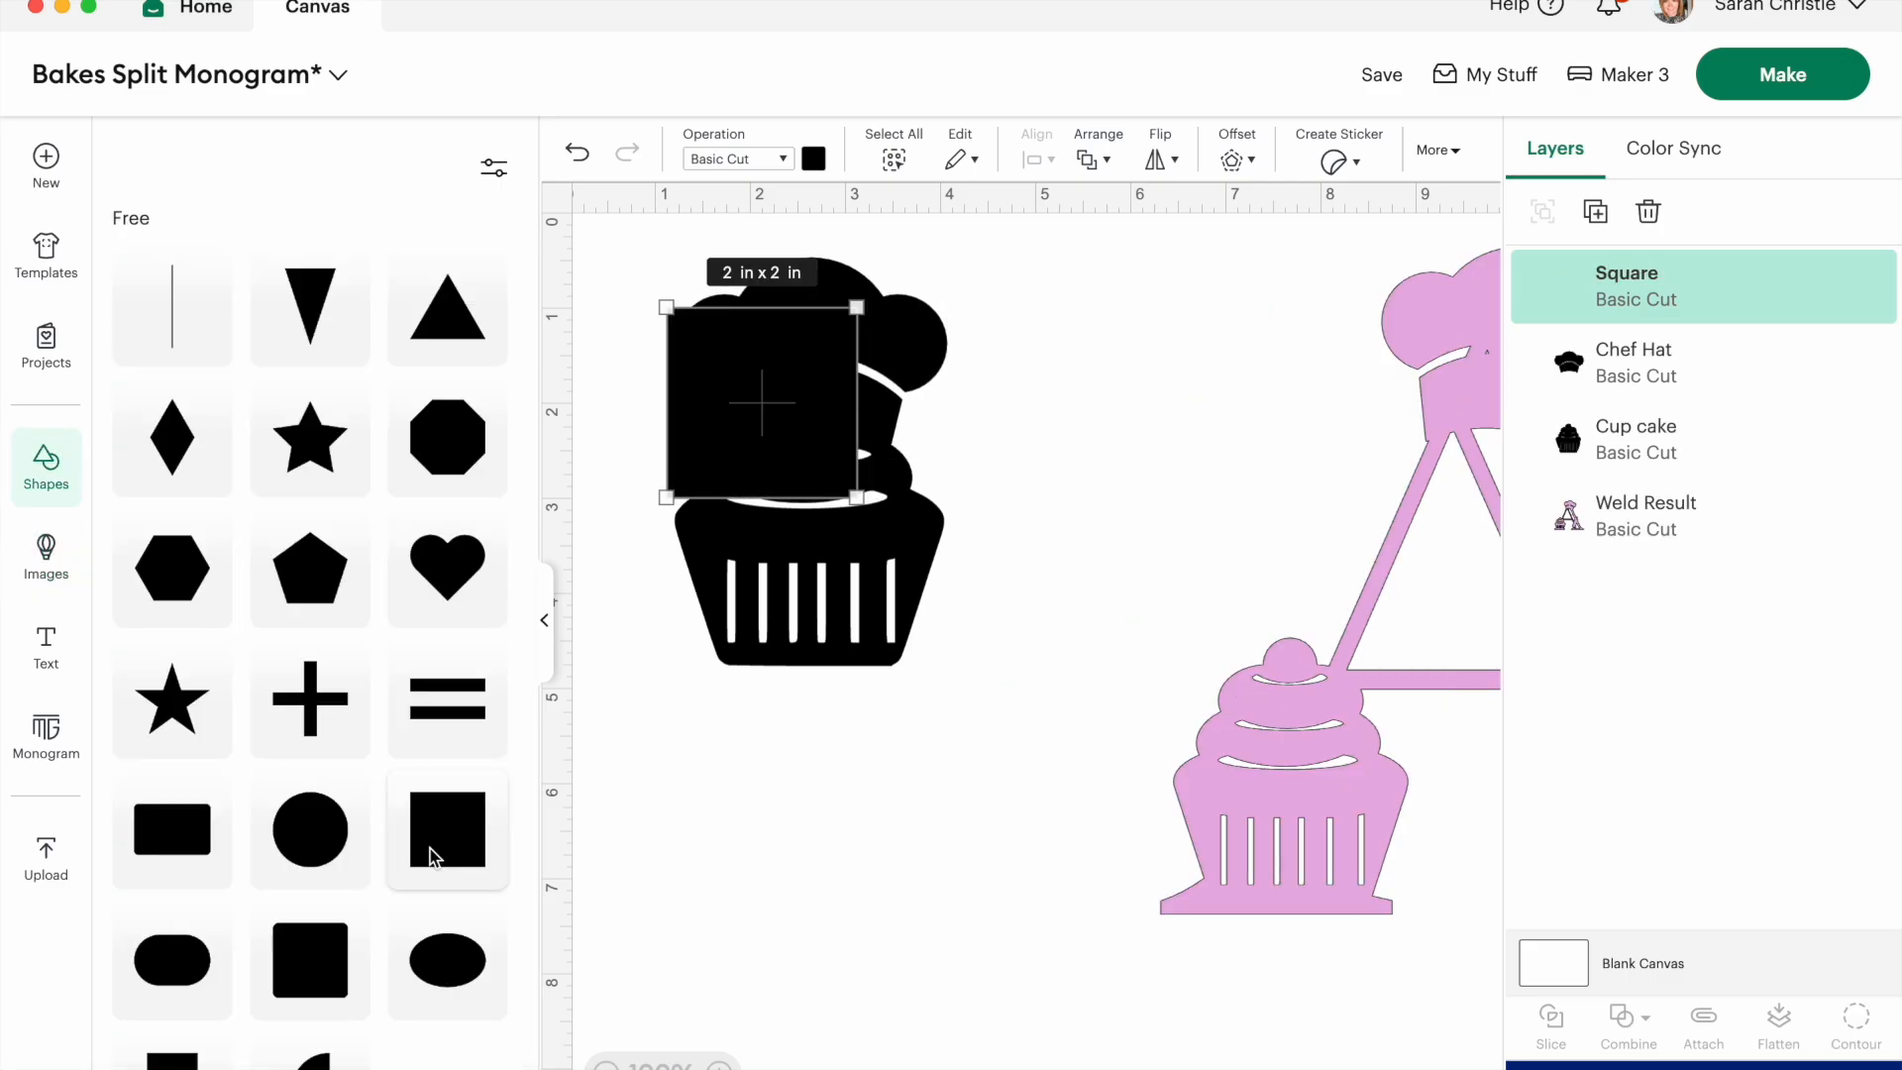
click(547, 622)
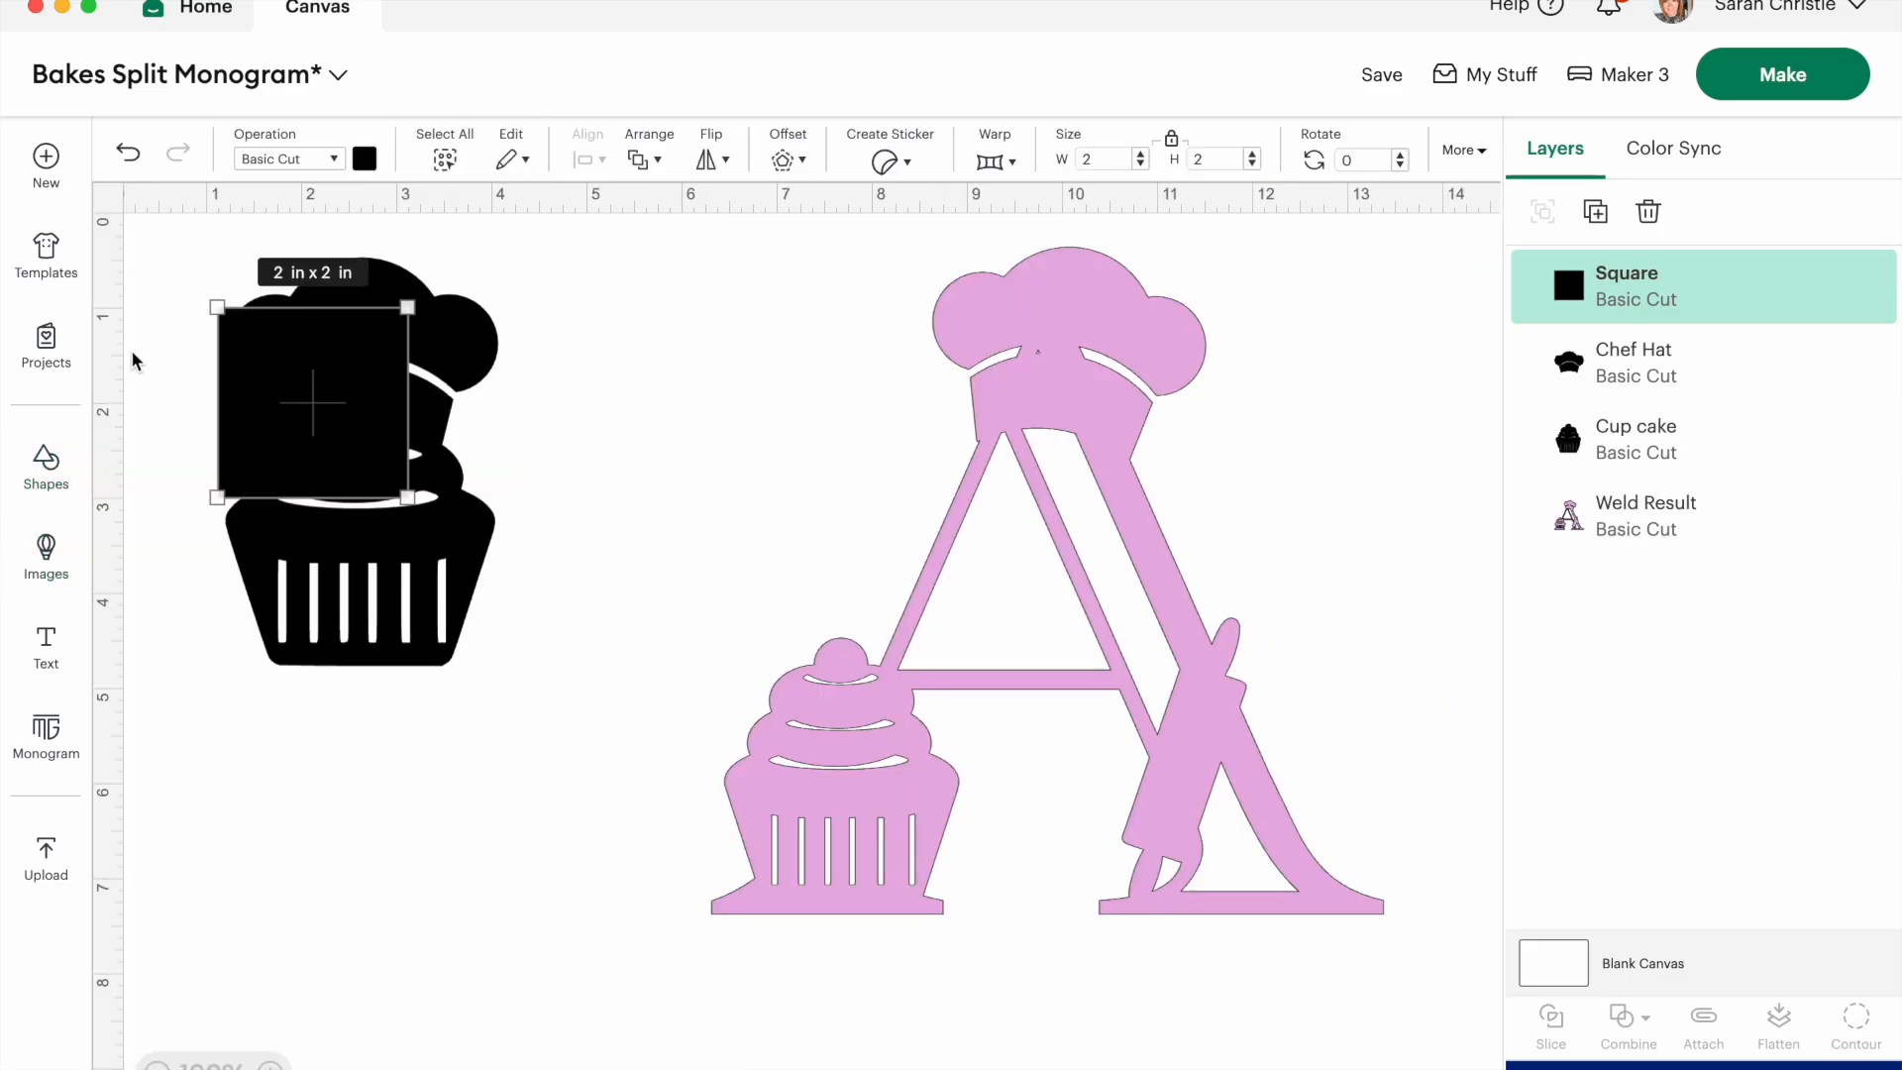
drag(310, 401, 691, 482)
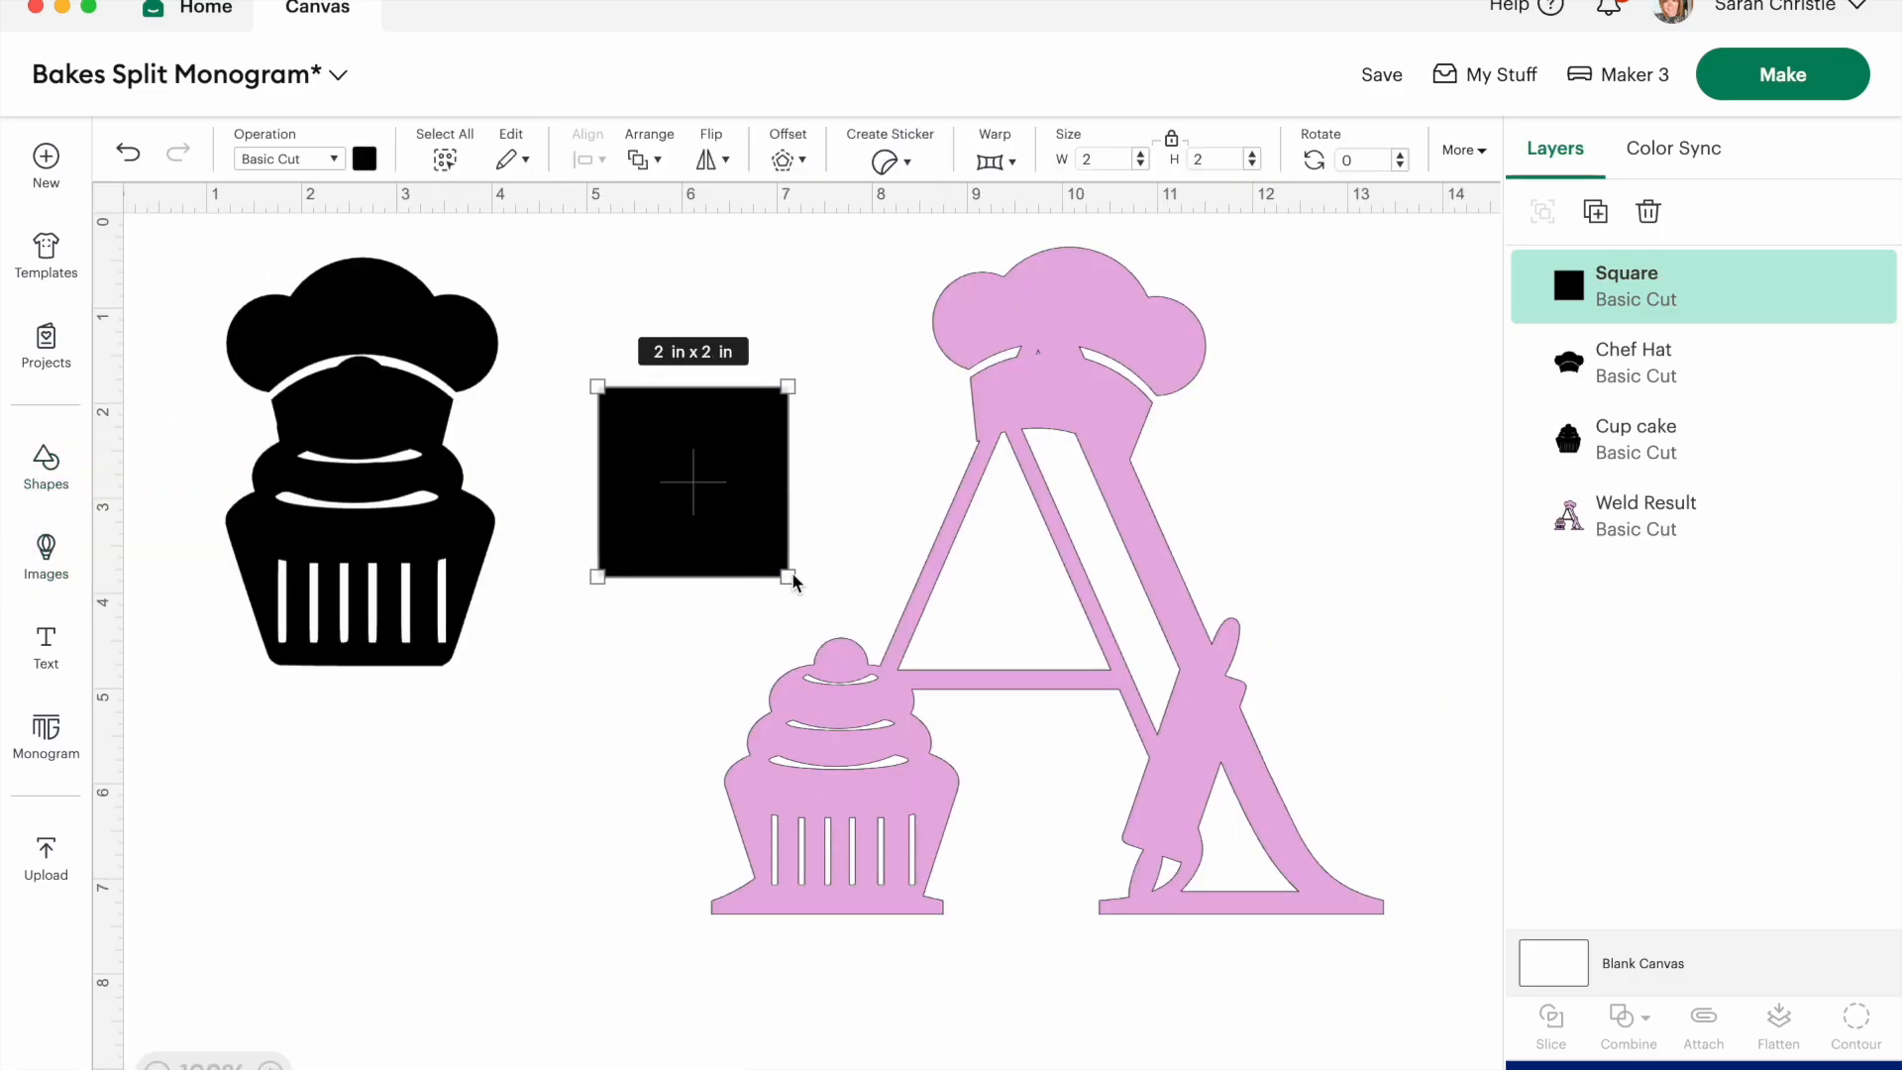
drag(789, 578, 1031, 592)
click(1173, 143)
drag(1034, 822, 1185, 523)
drag(881, 453, 965, 649)
Add the Rolling Pin image and place it upright just left of the cupcake.
click(45, 466)
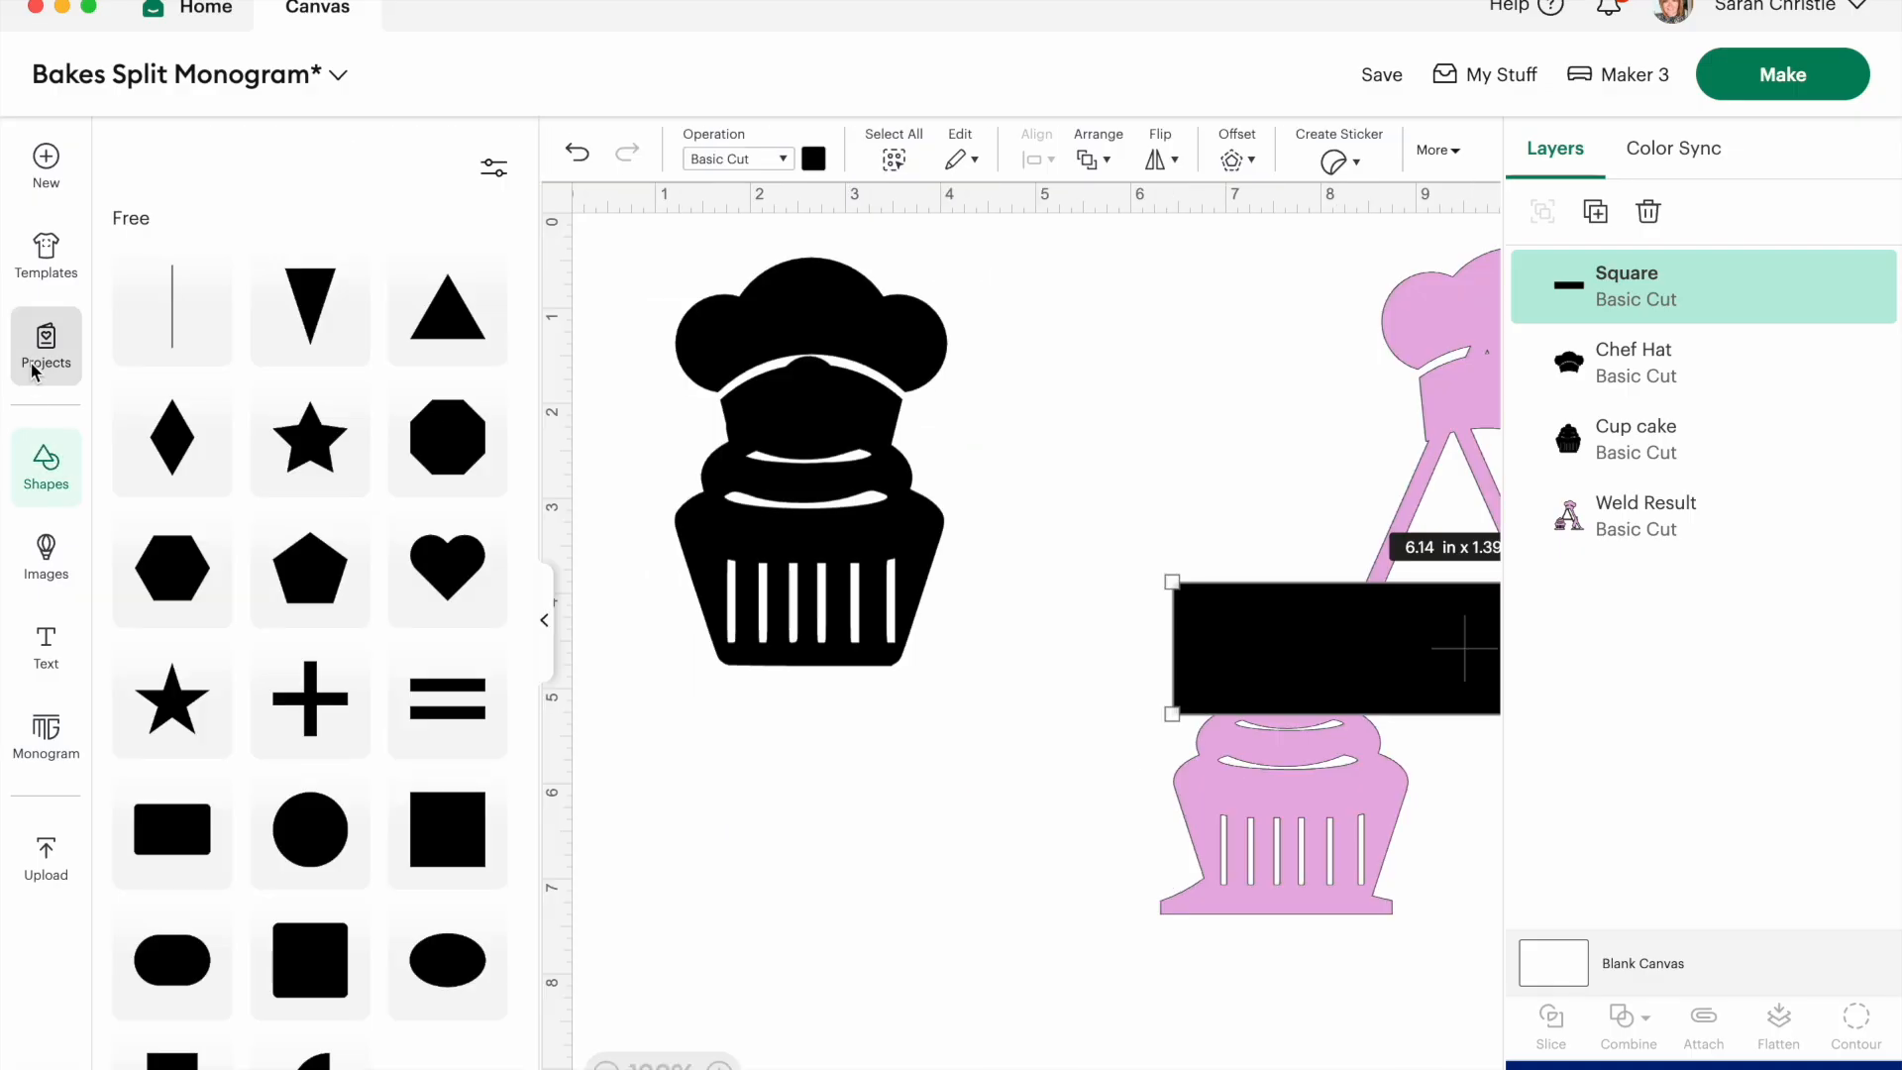
click(52, 546)
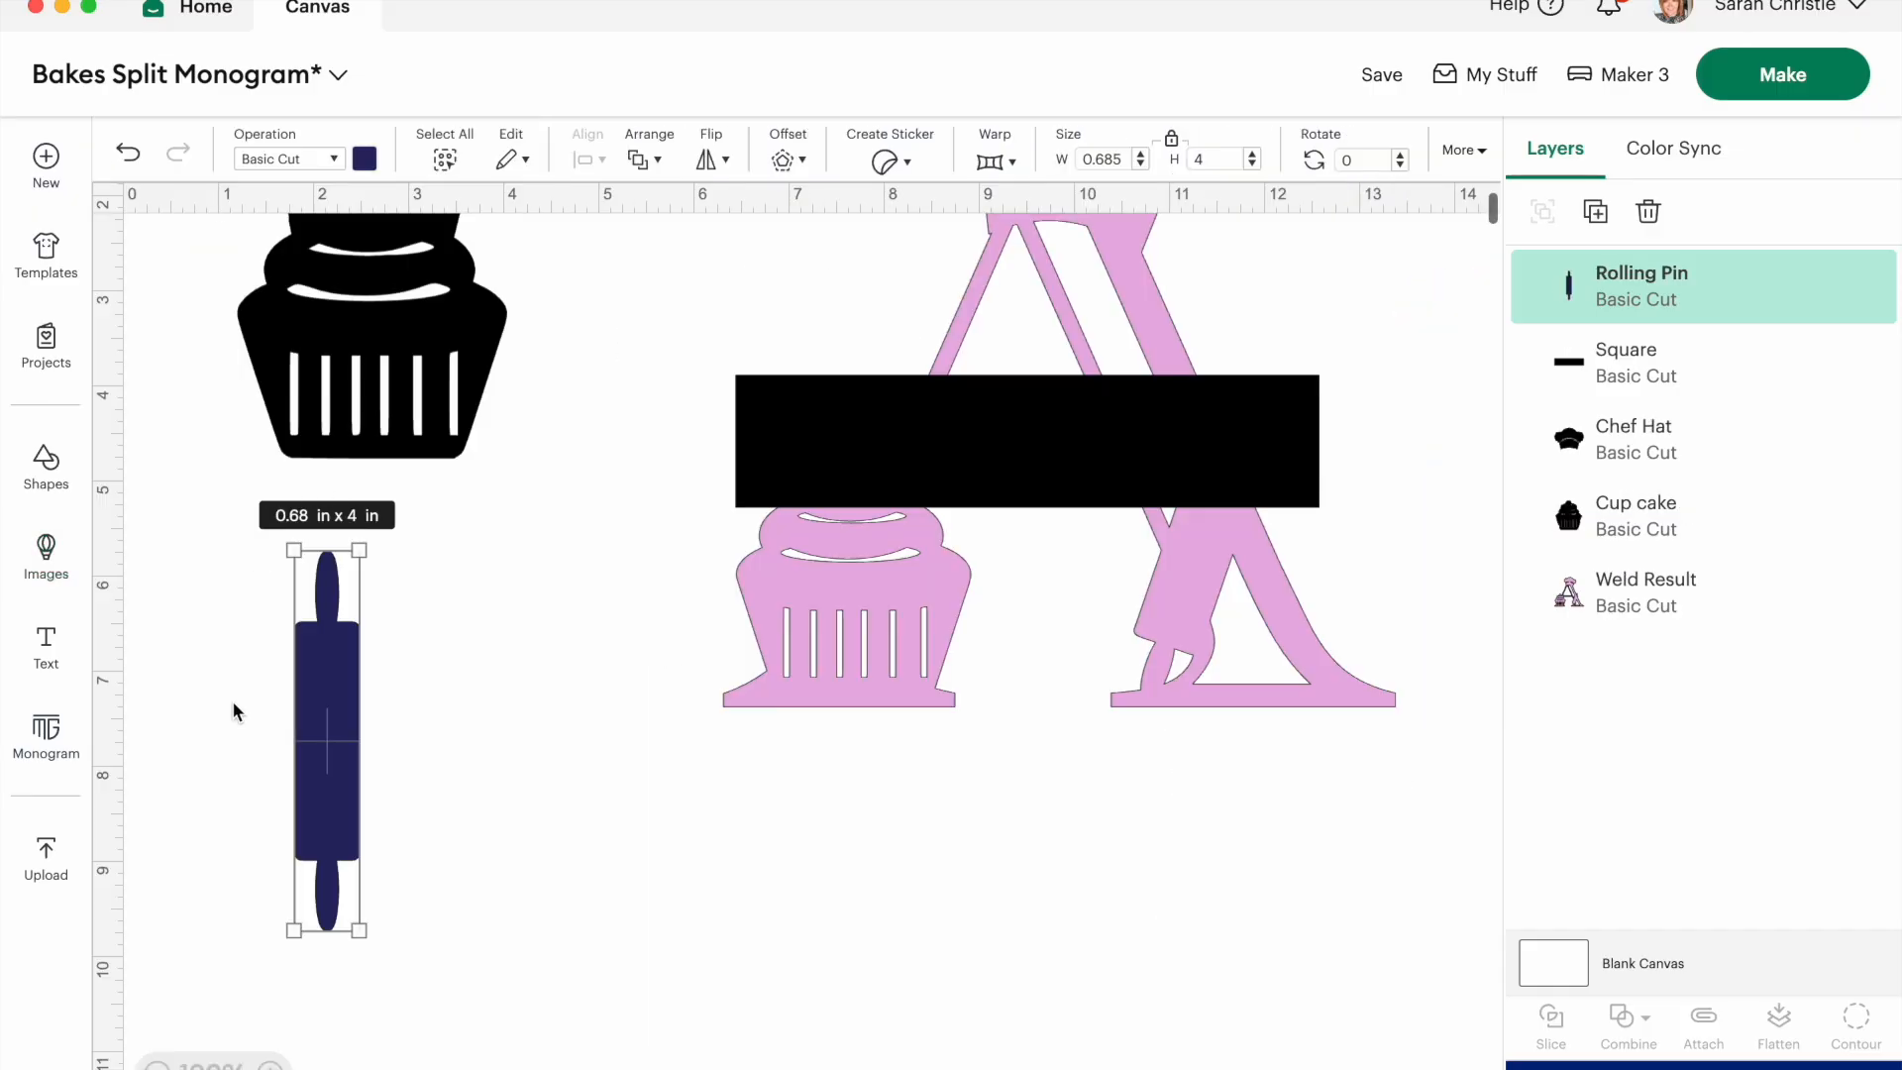
drag(328, 778, 192, 433)
scroll(455, 580, up, 5)
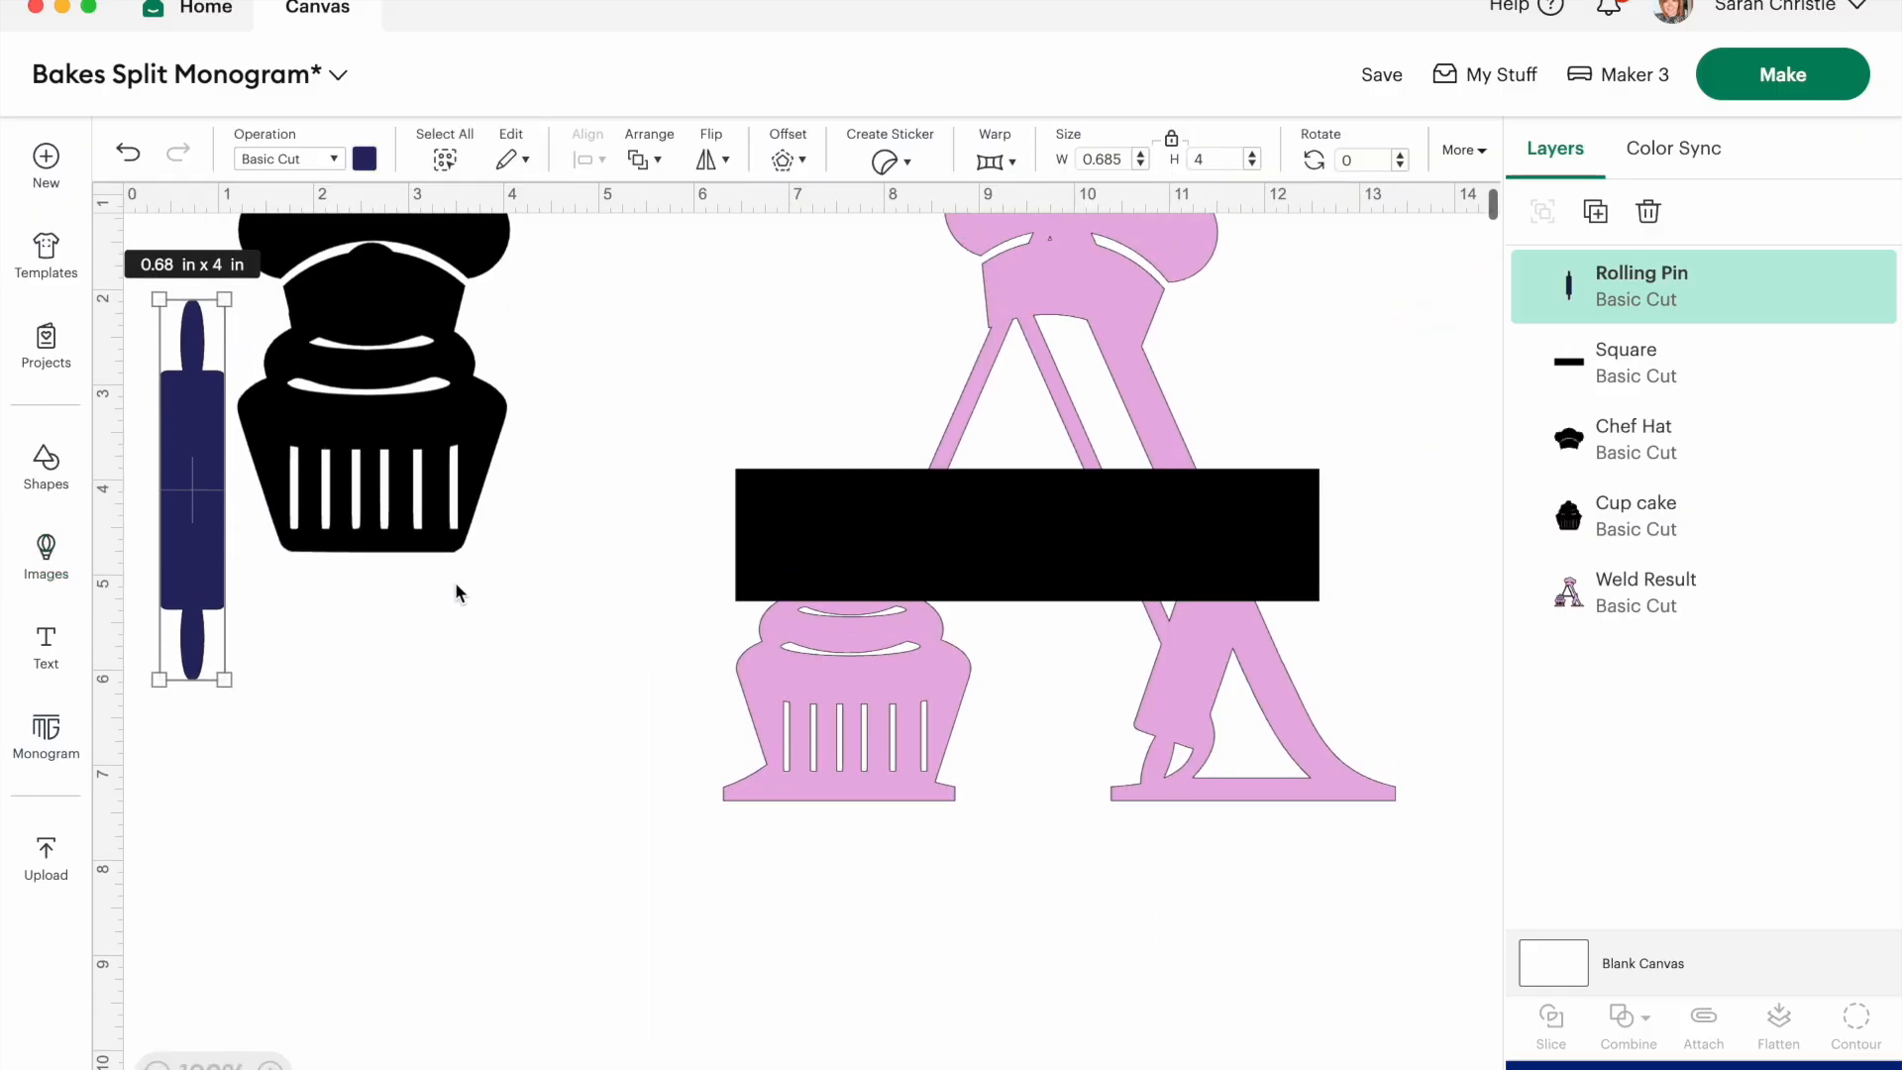
Duplicate the black rectangle, park the copy below the artwork, and nudge the original on the letter's middle.
click(845, 632)
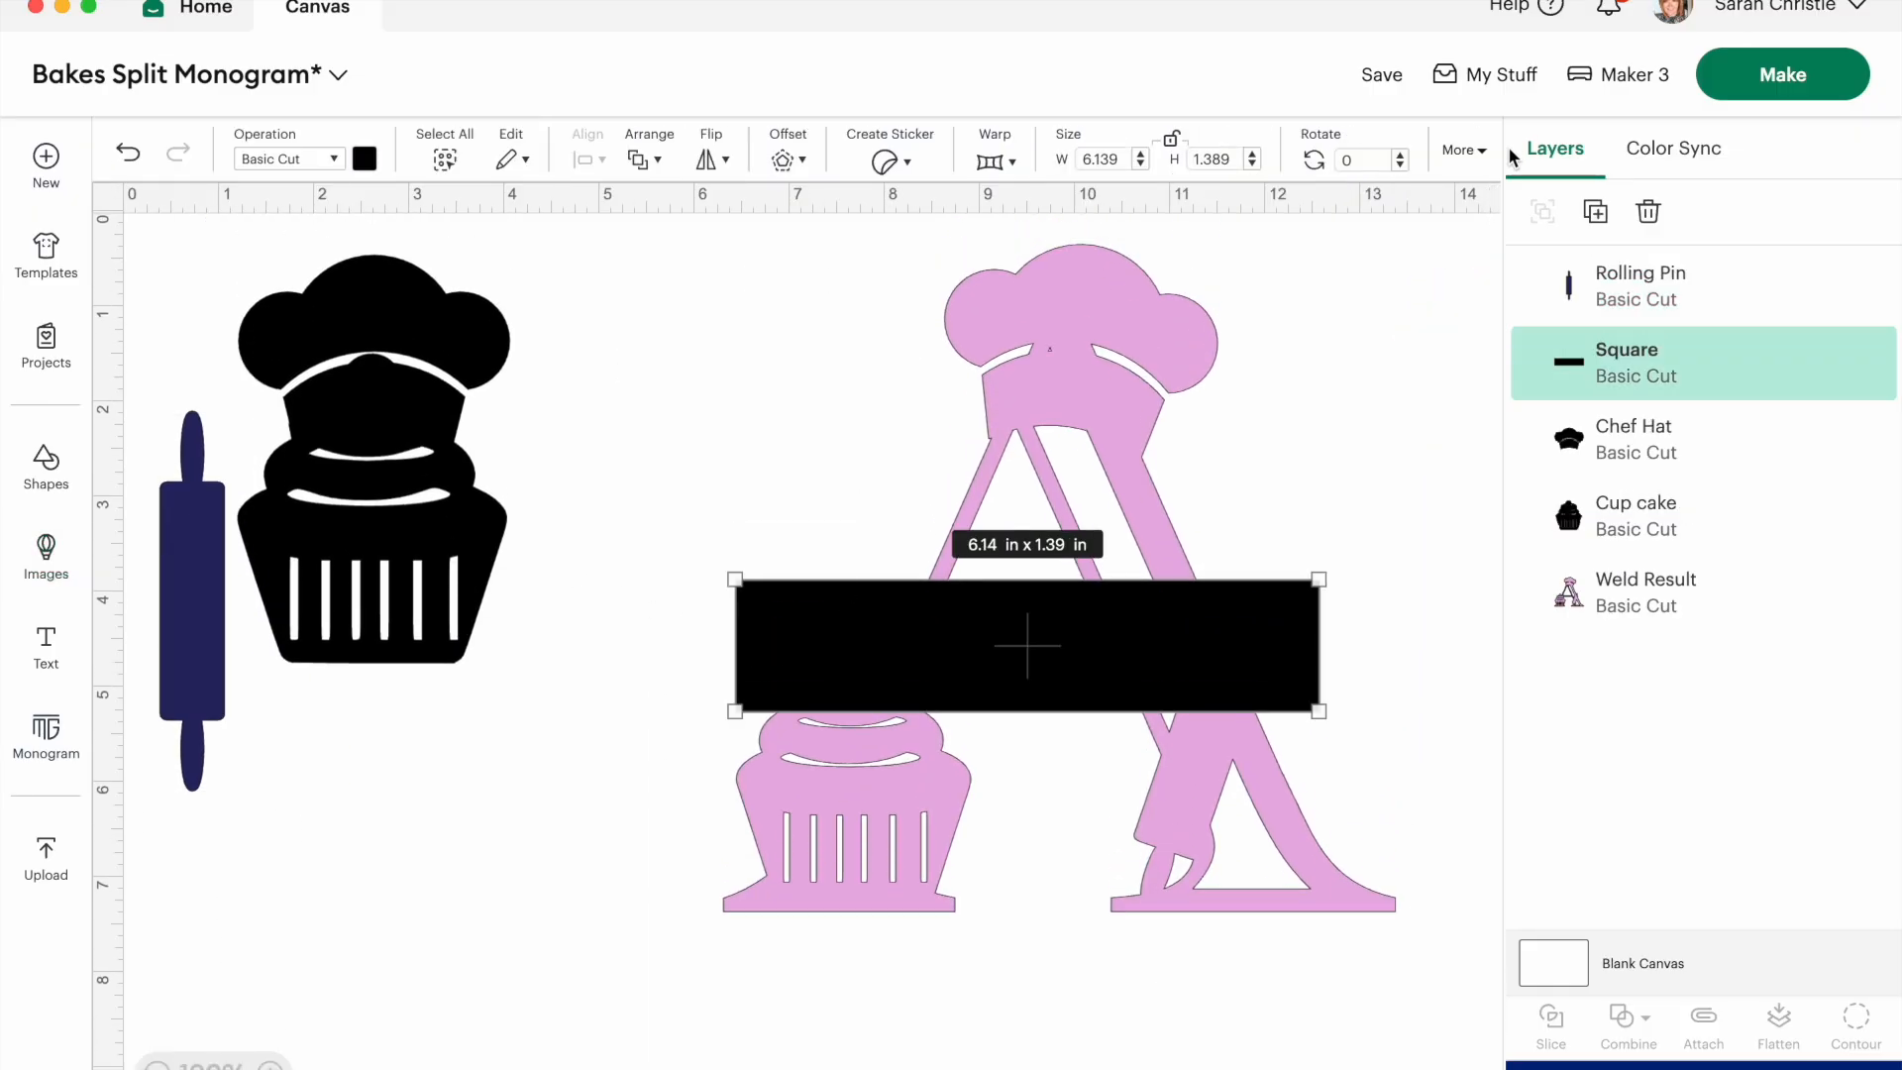
click(1595, 211)
drag(934, 701, 319, 961)
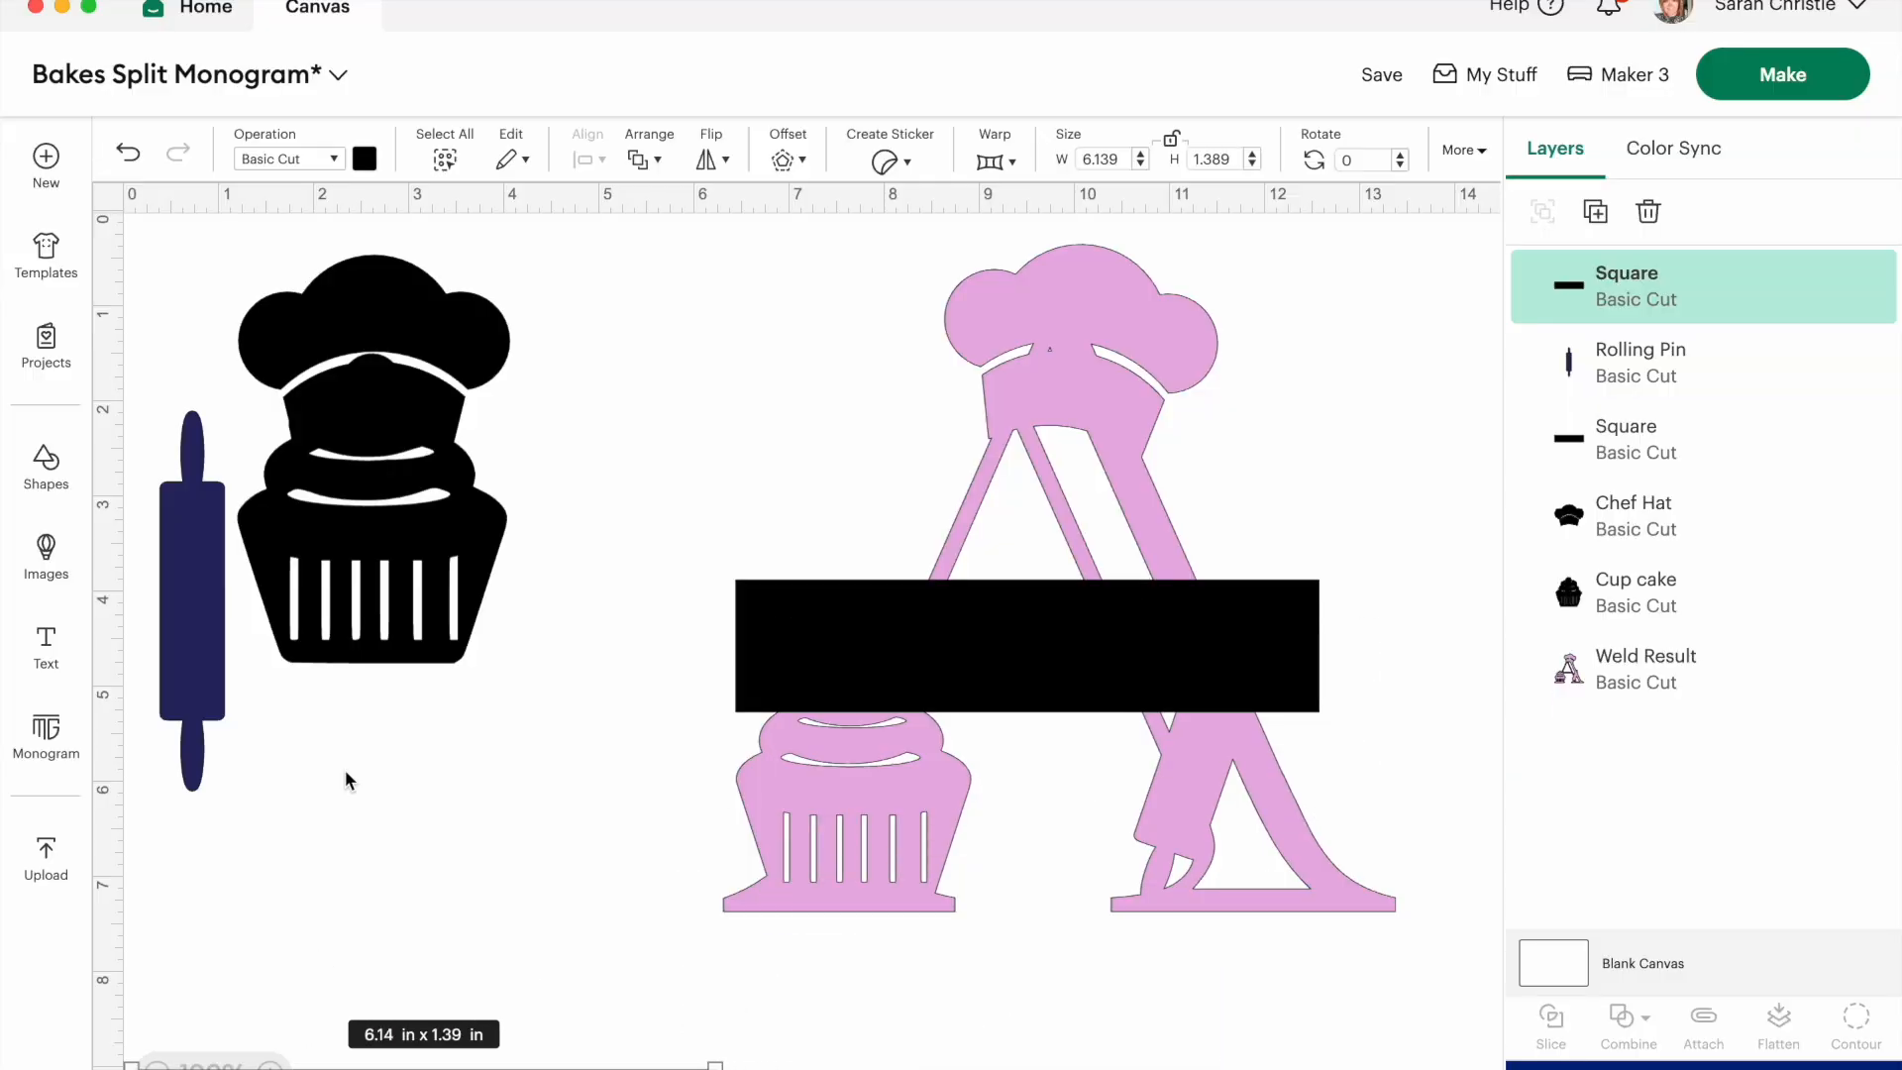
drag(930, 637, 950, 646)
click(714, 287)
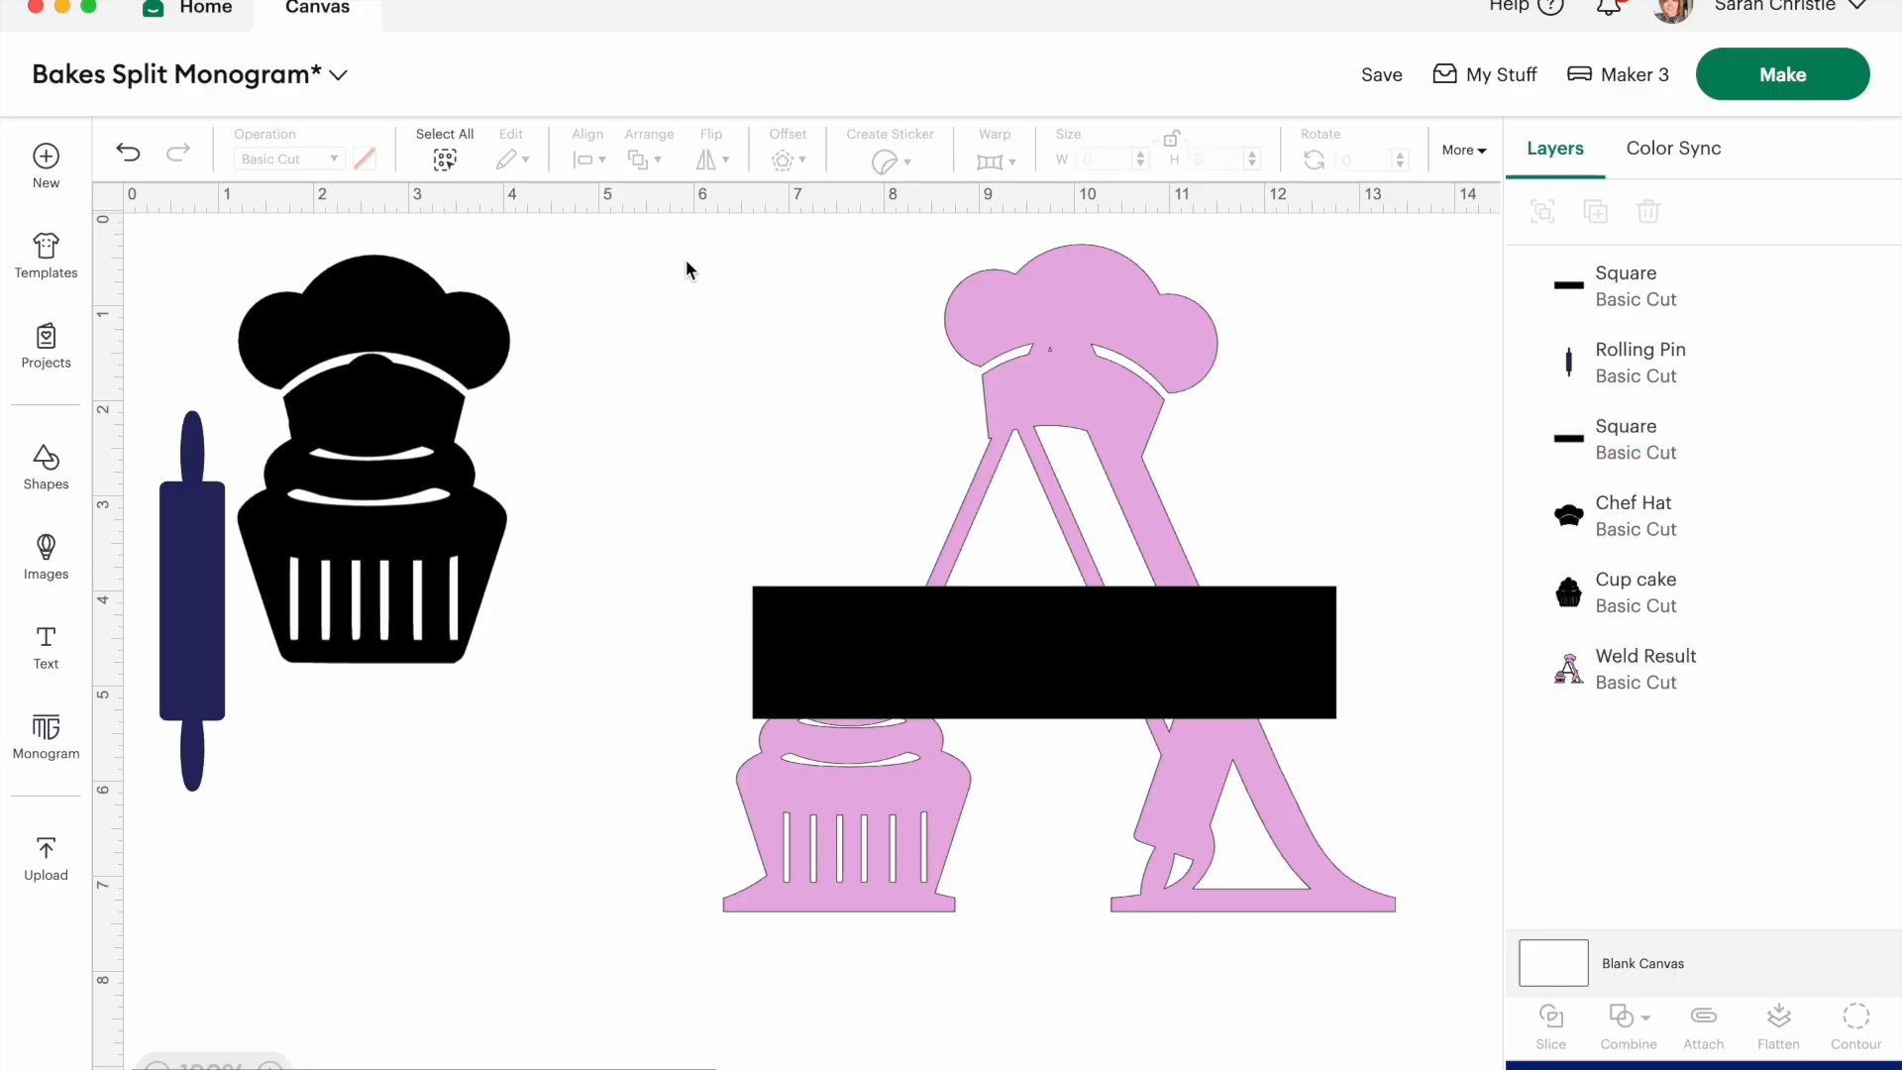
Resize the black rectangle to a band about 1.24 in high and position it across the letter, covering the crossbar.
drag(668, 252, 1420, 914)
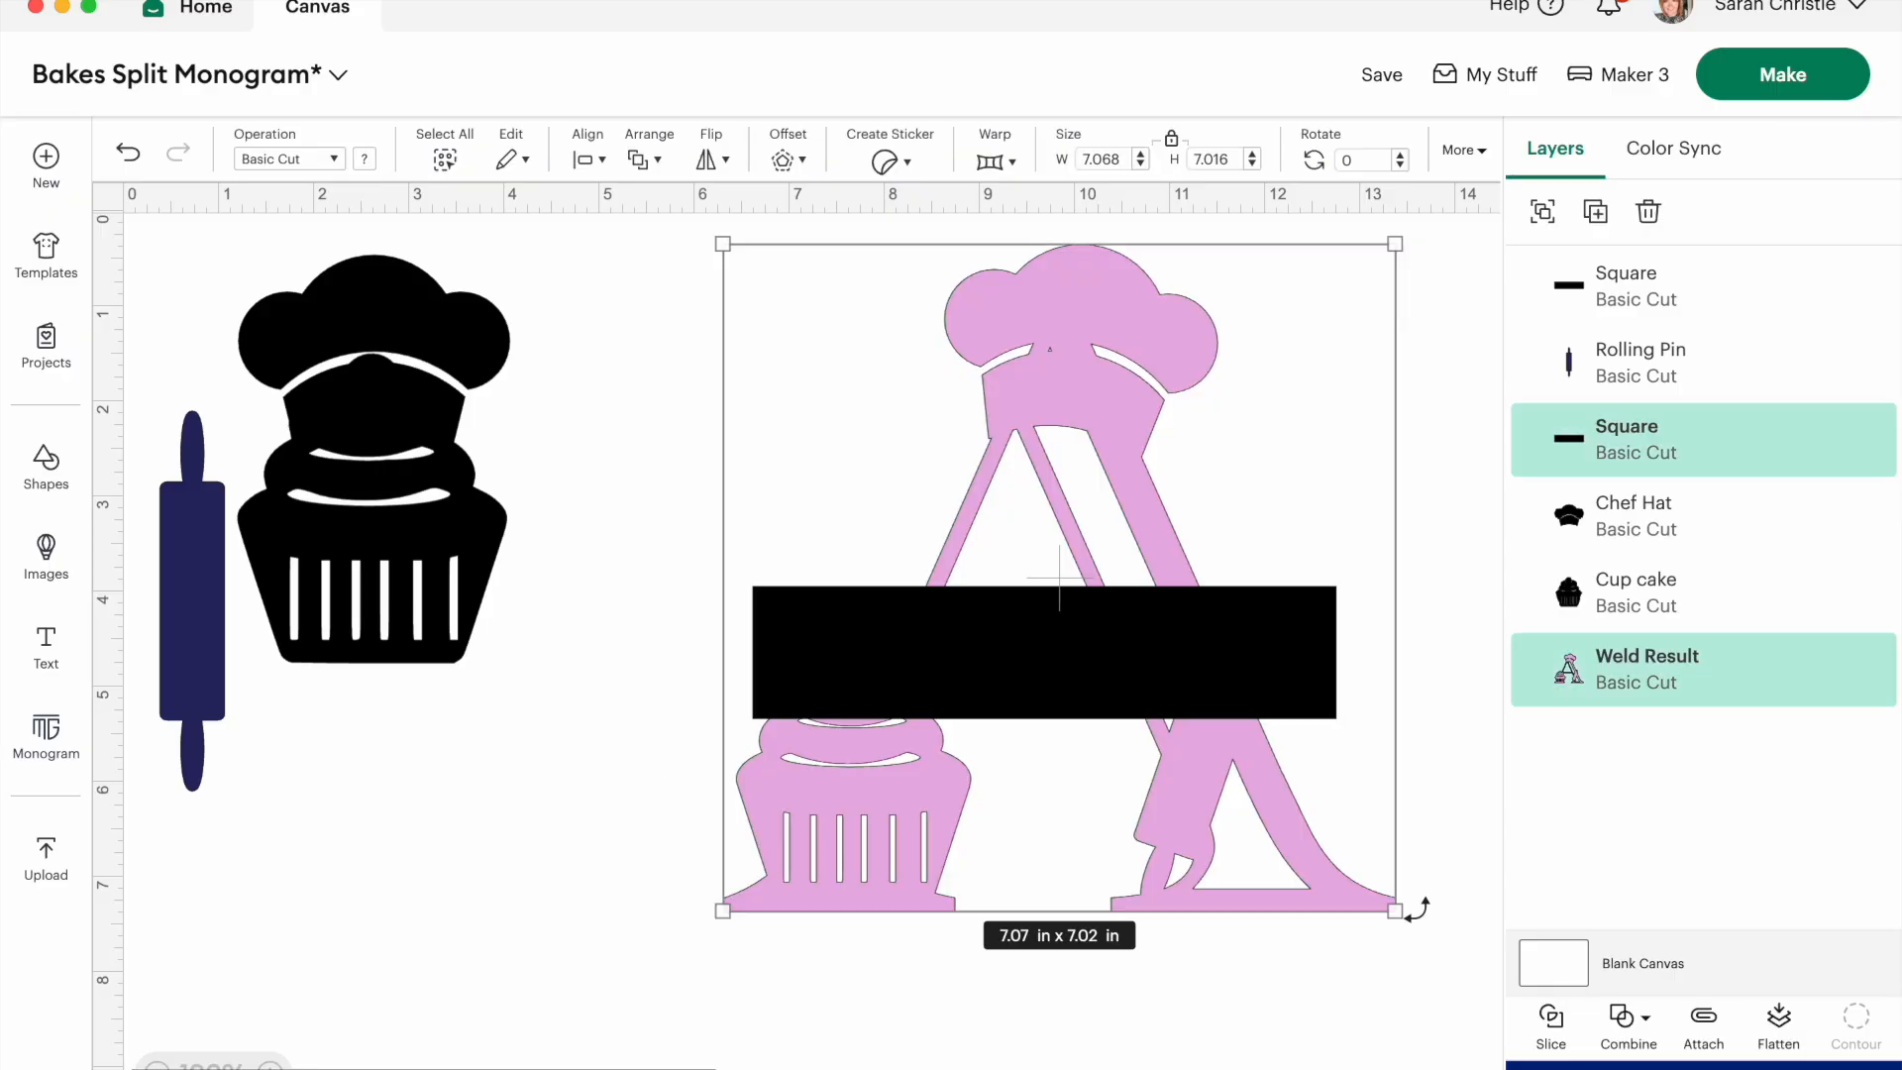
click(672, 741)
click(952, 639)
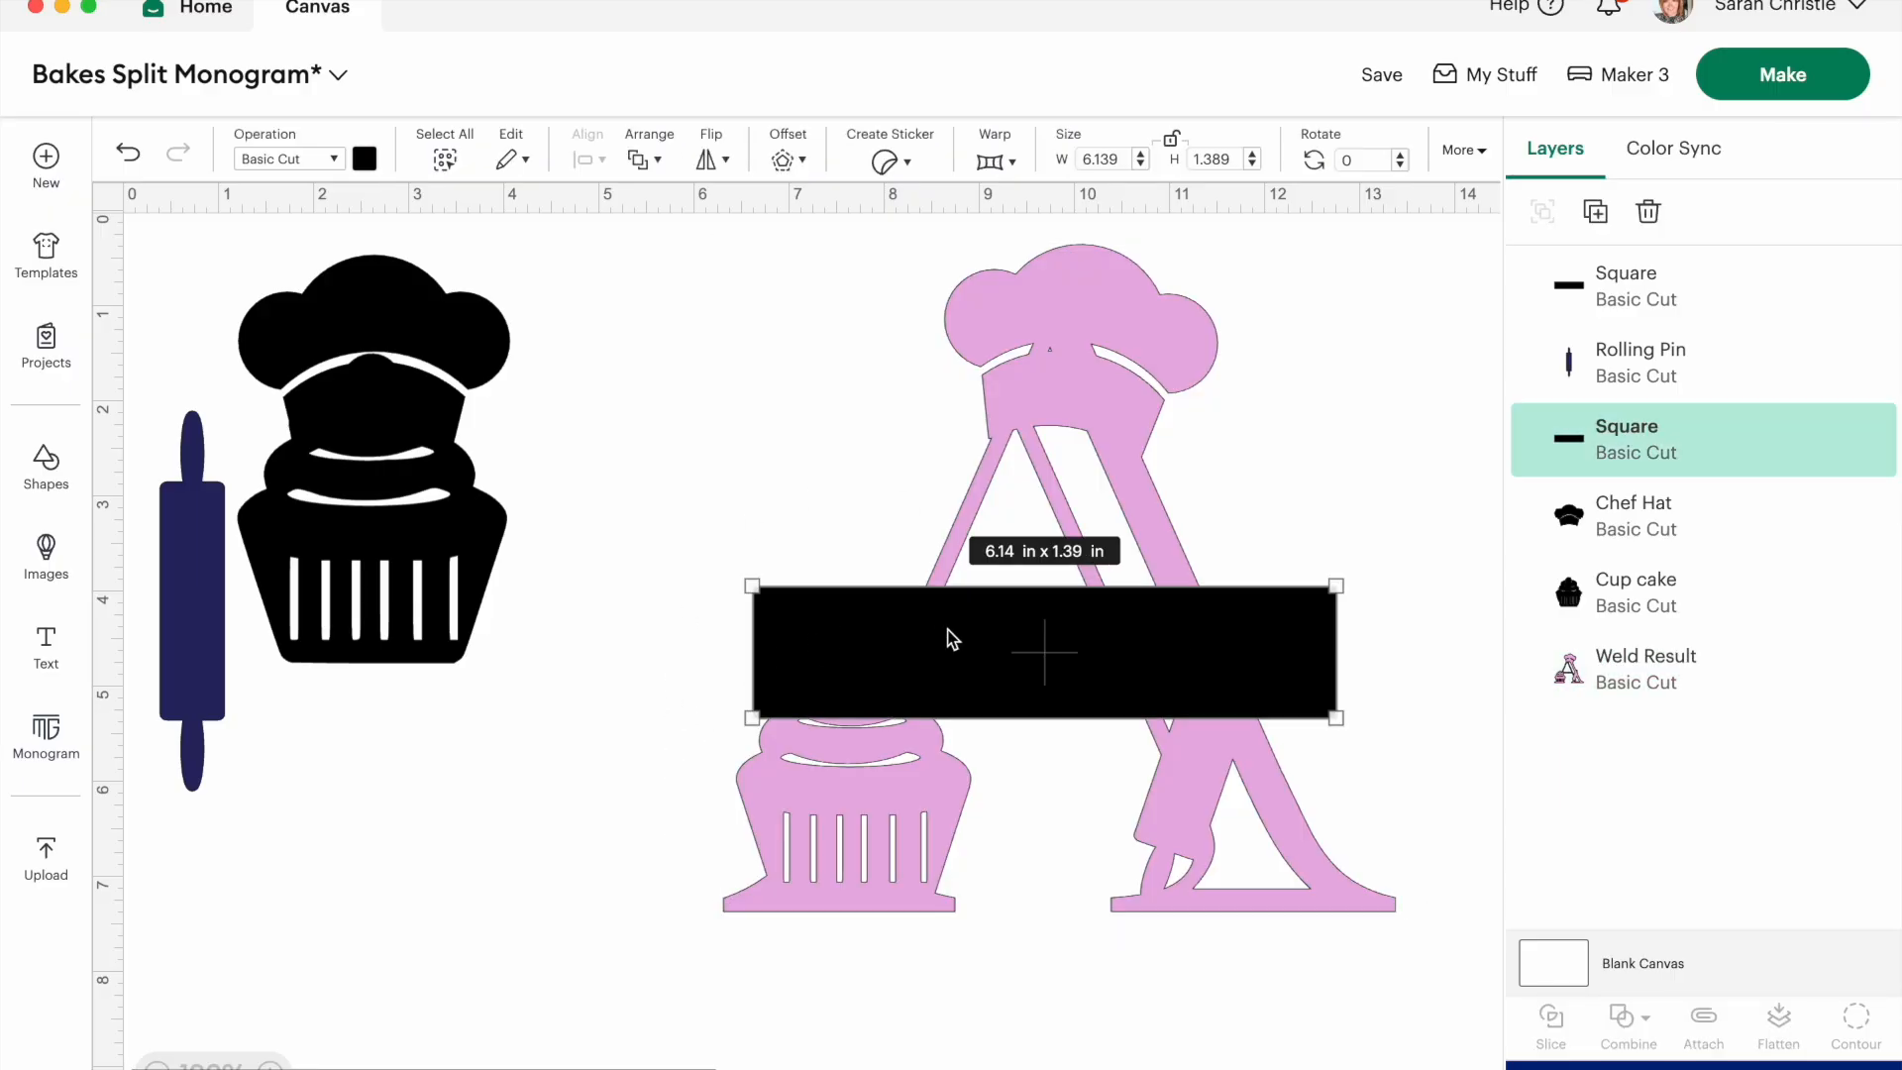
drag(751, 589, 858, 678)
click(694, 498)
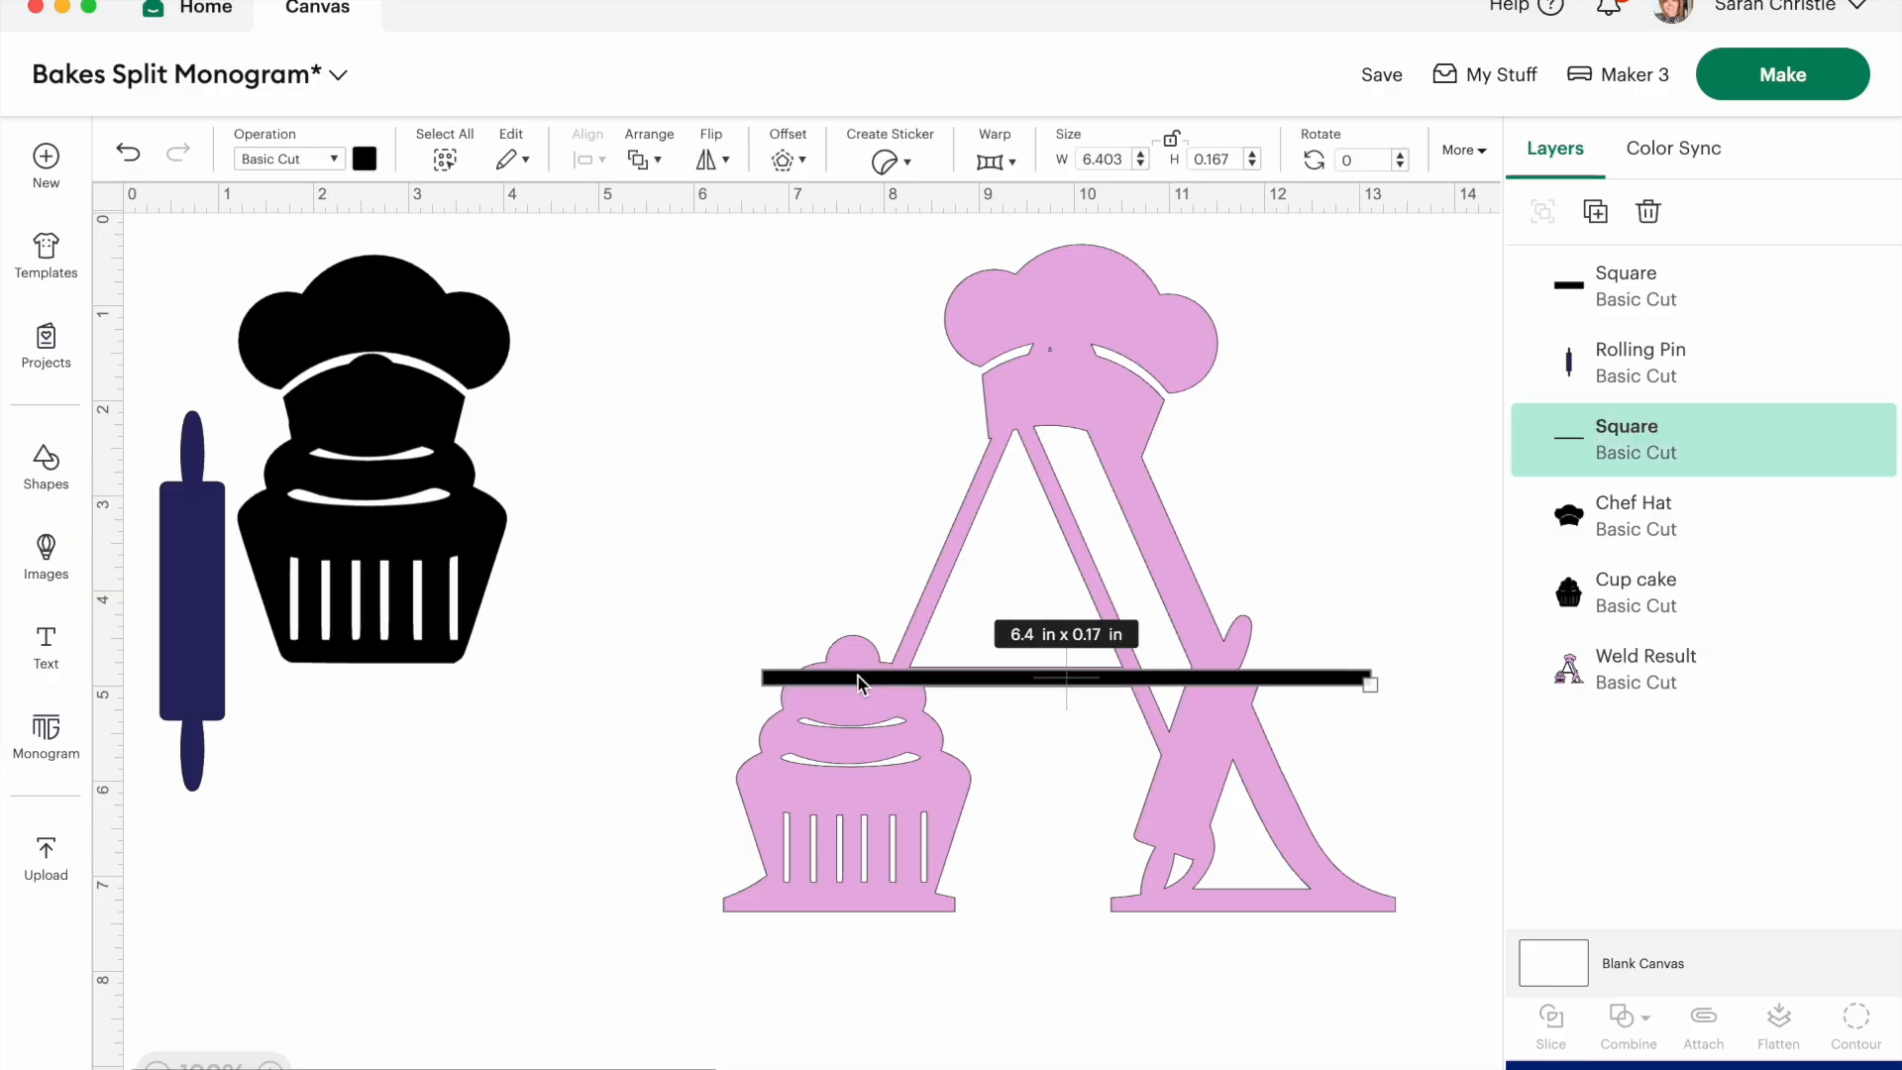
click(705, 477)
click(1072, 680)
drag(1372, 693, 1389, 788)
drag(1146, 764, 1134, 662)
Slice the letter A with the black rectangle lying across it.
click(746, 344)
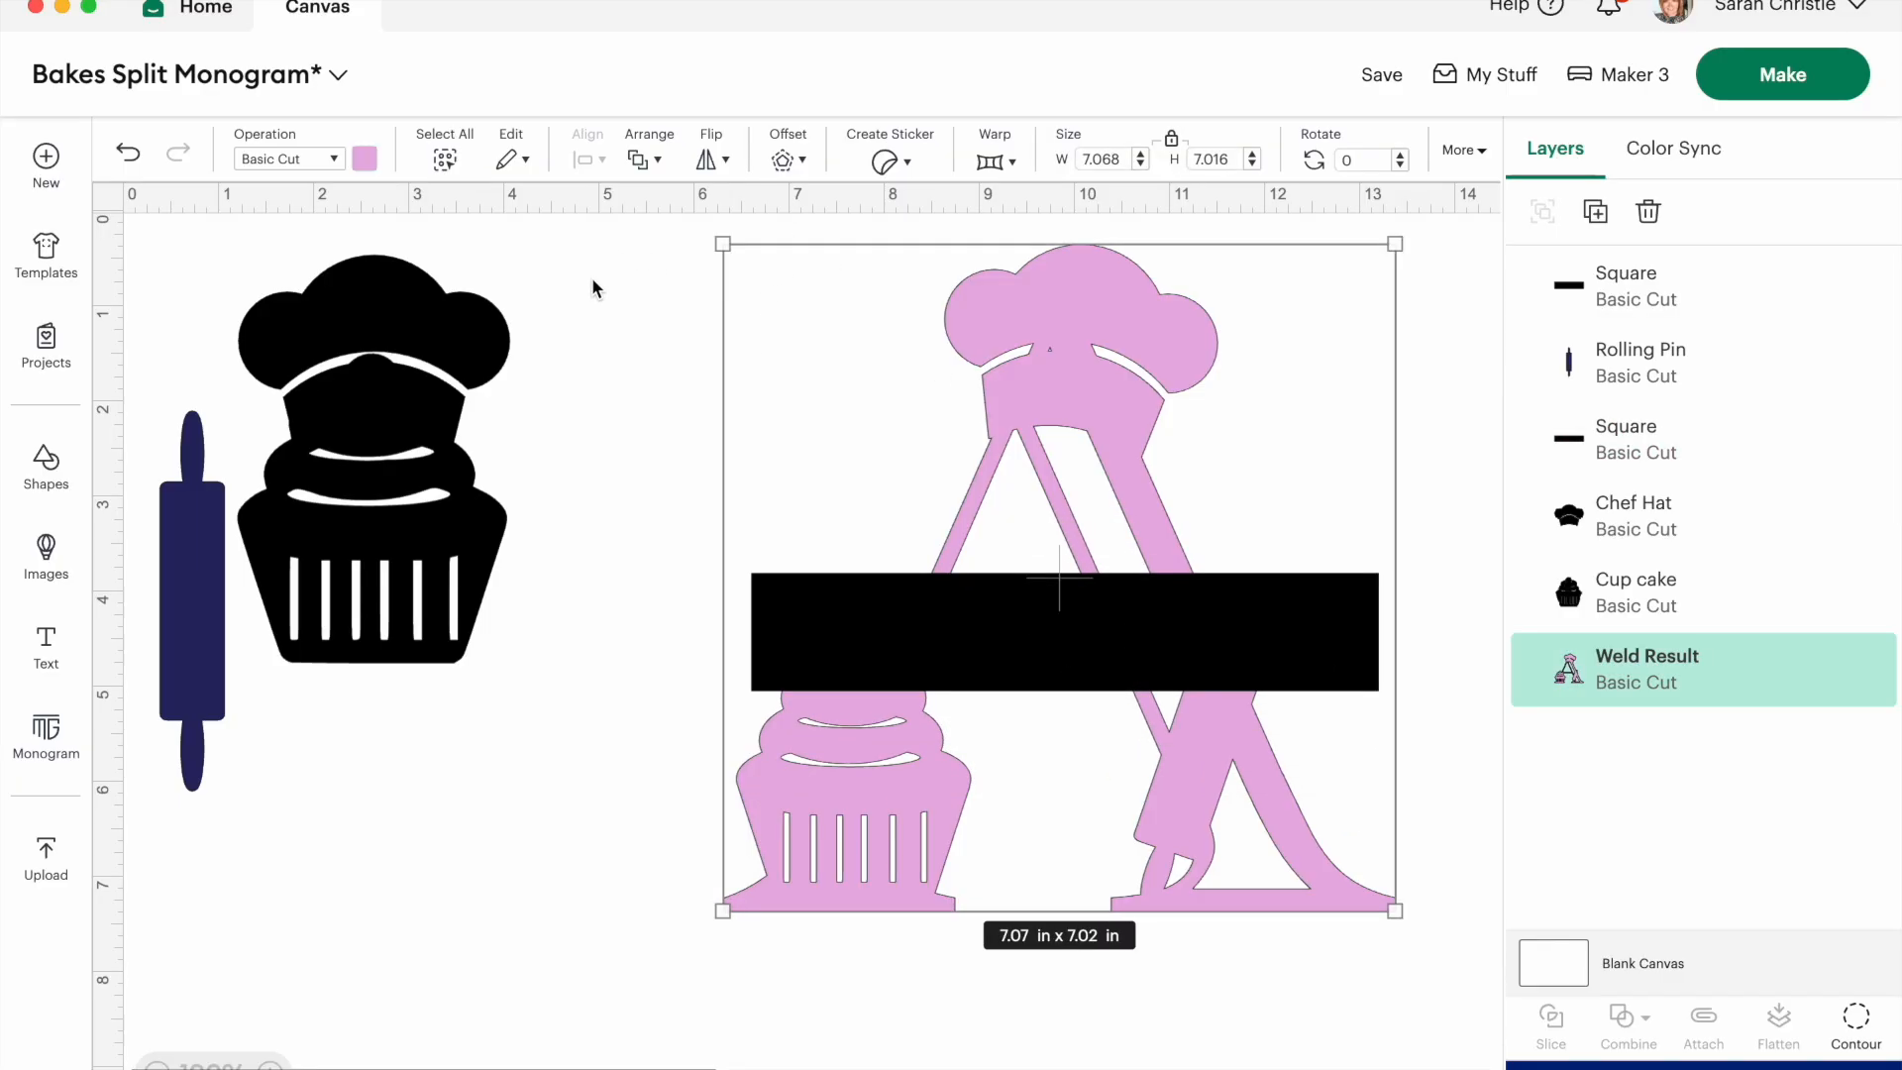
drag(635, 259, 1416, 817)
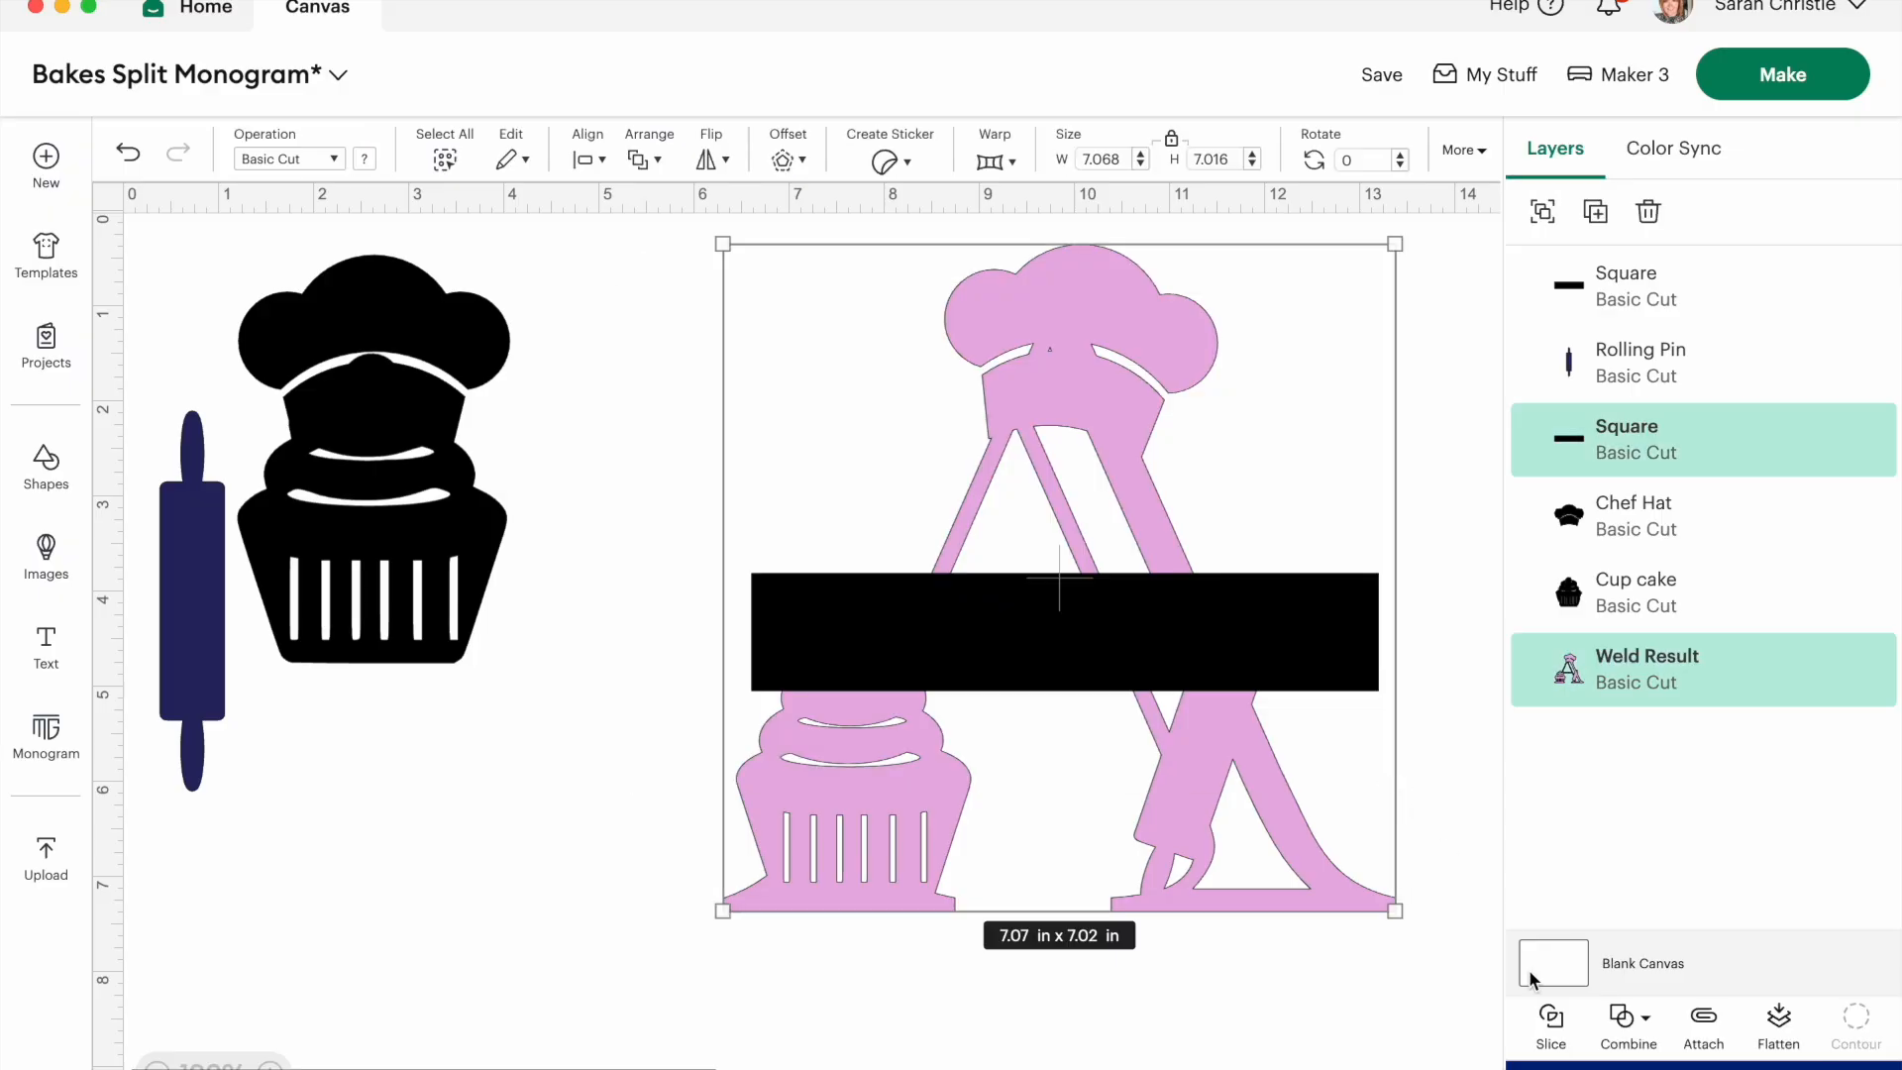
click(1560, 1021)
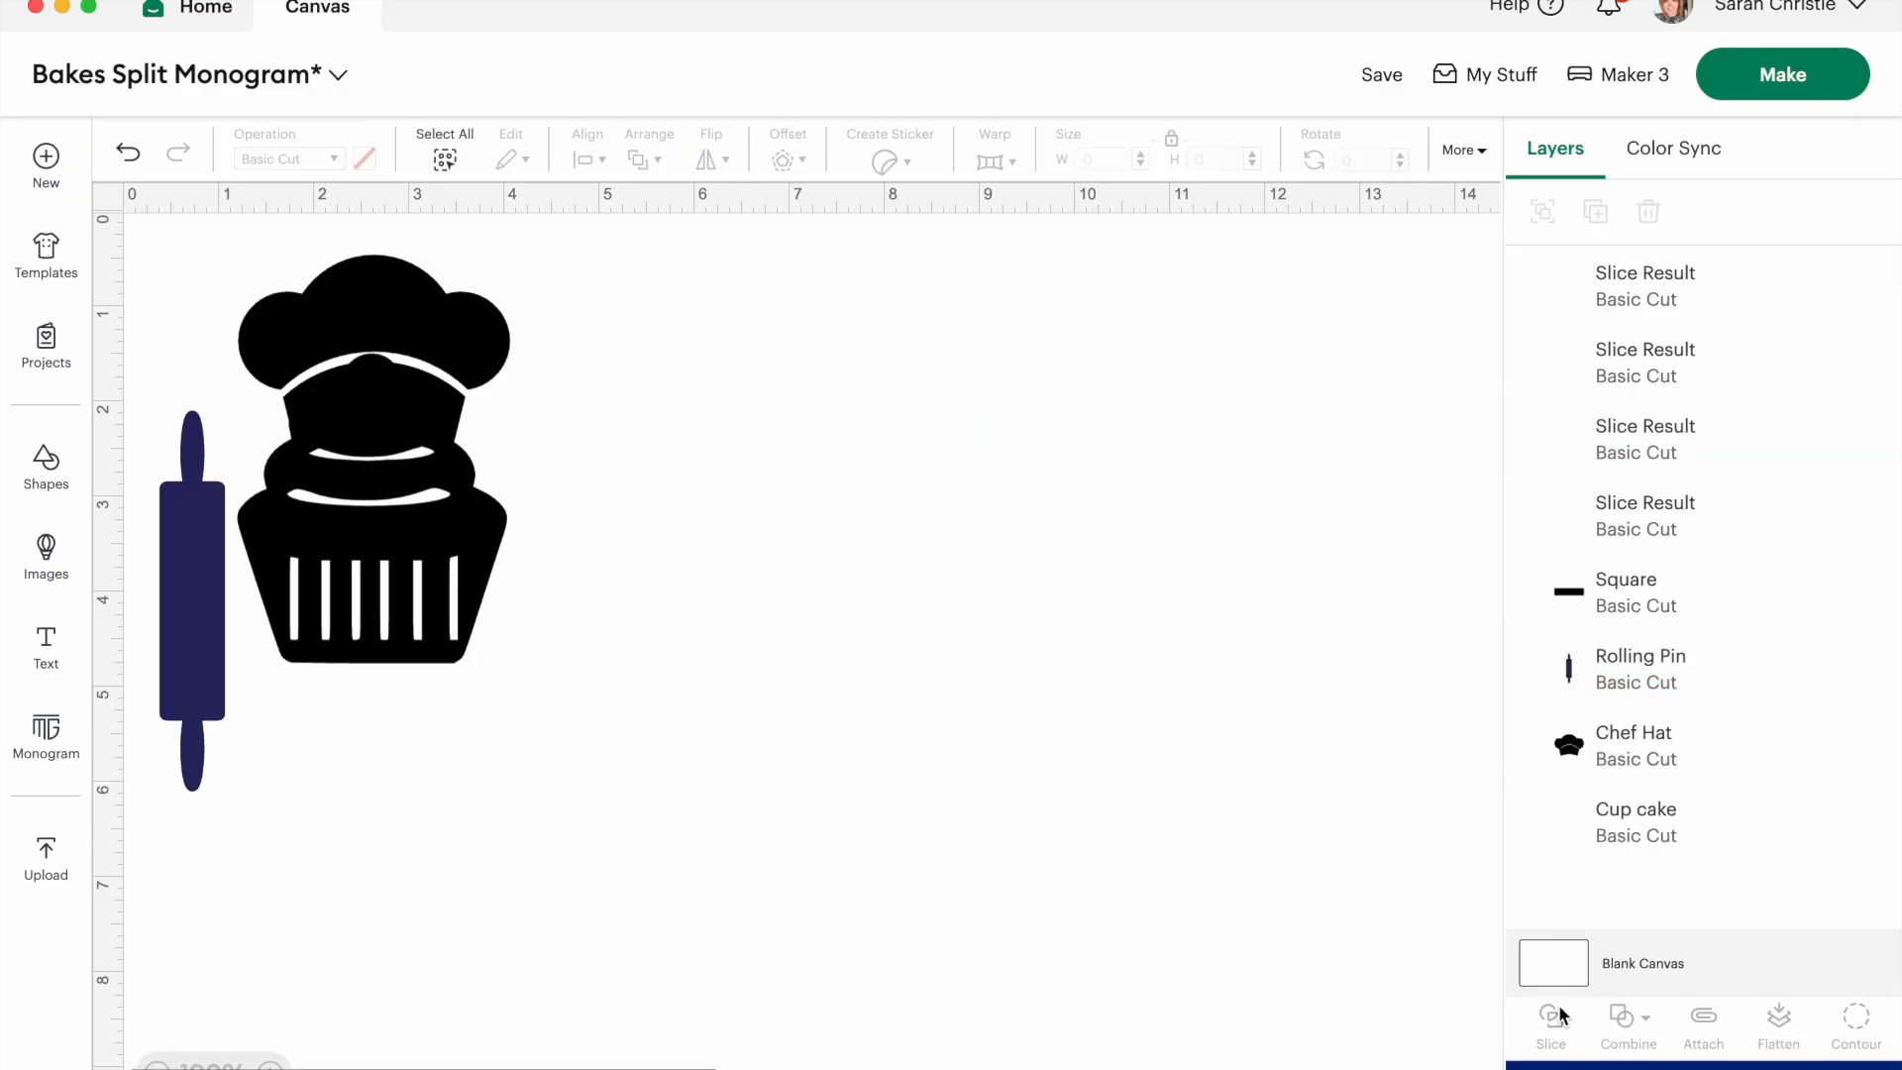
Pull the leftover slice pieces out of the letter's middle and delete all three, keeping the split letter.
click(1079, 662)
drag(1079, 662, 1278, 1068)
drag(1031, 602, 1349, 1040)
scroll(1205, 927, down, 5)
scroll(1045, 850, up, 3)
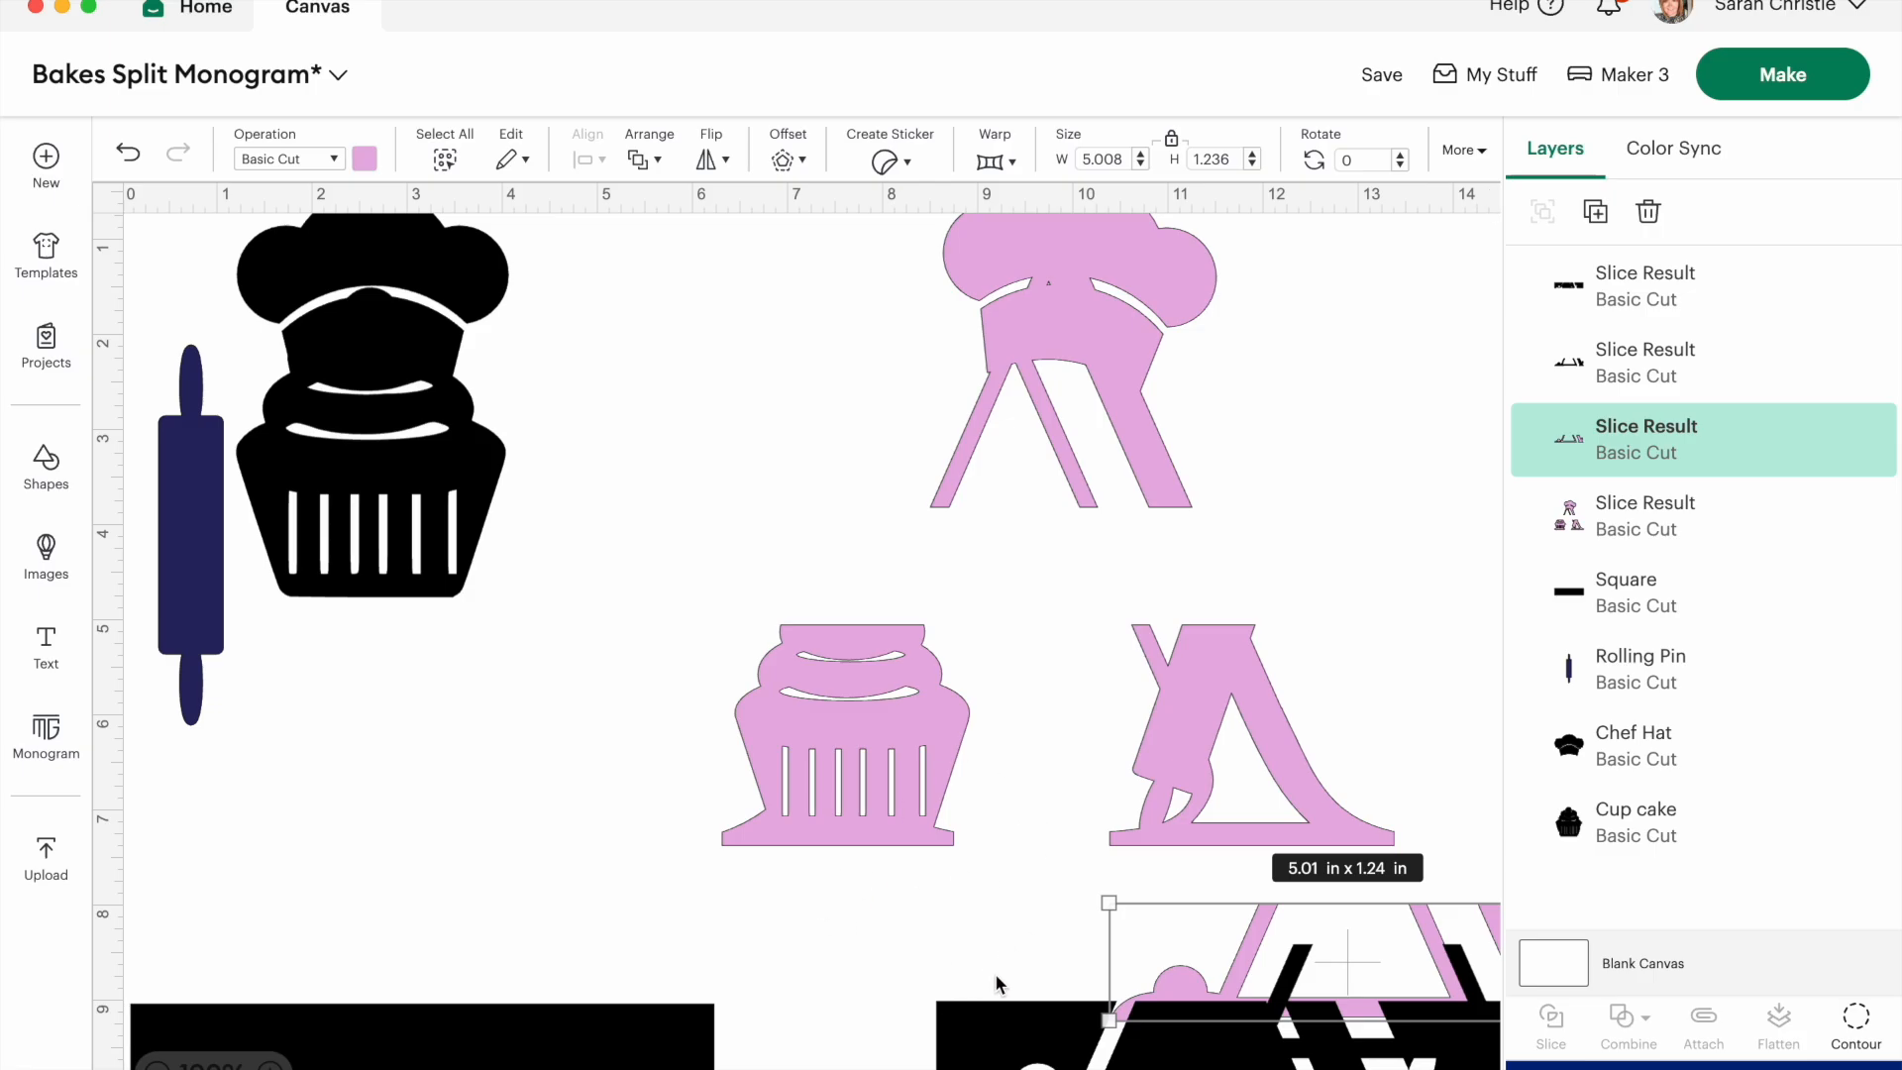
scroll(995, 973, down, 2)
drag(872, 800, 1419, 1060)
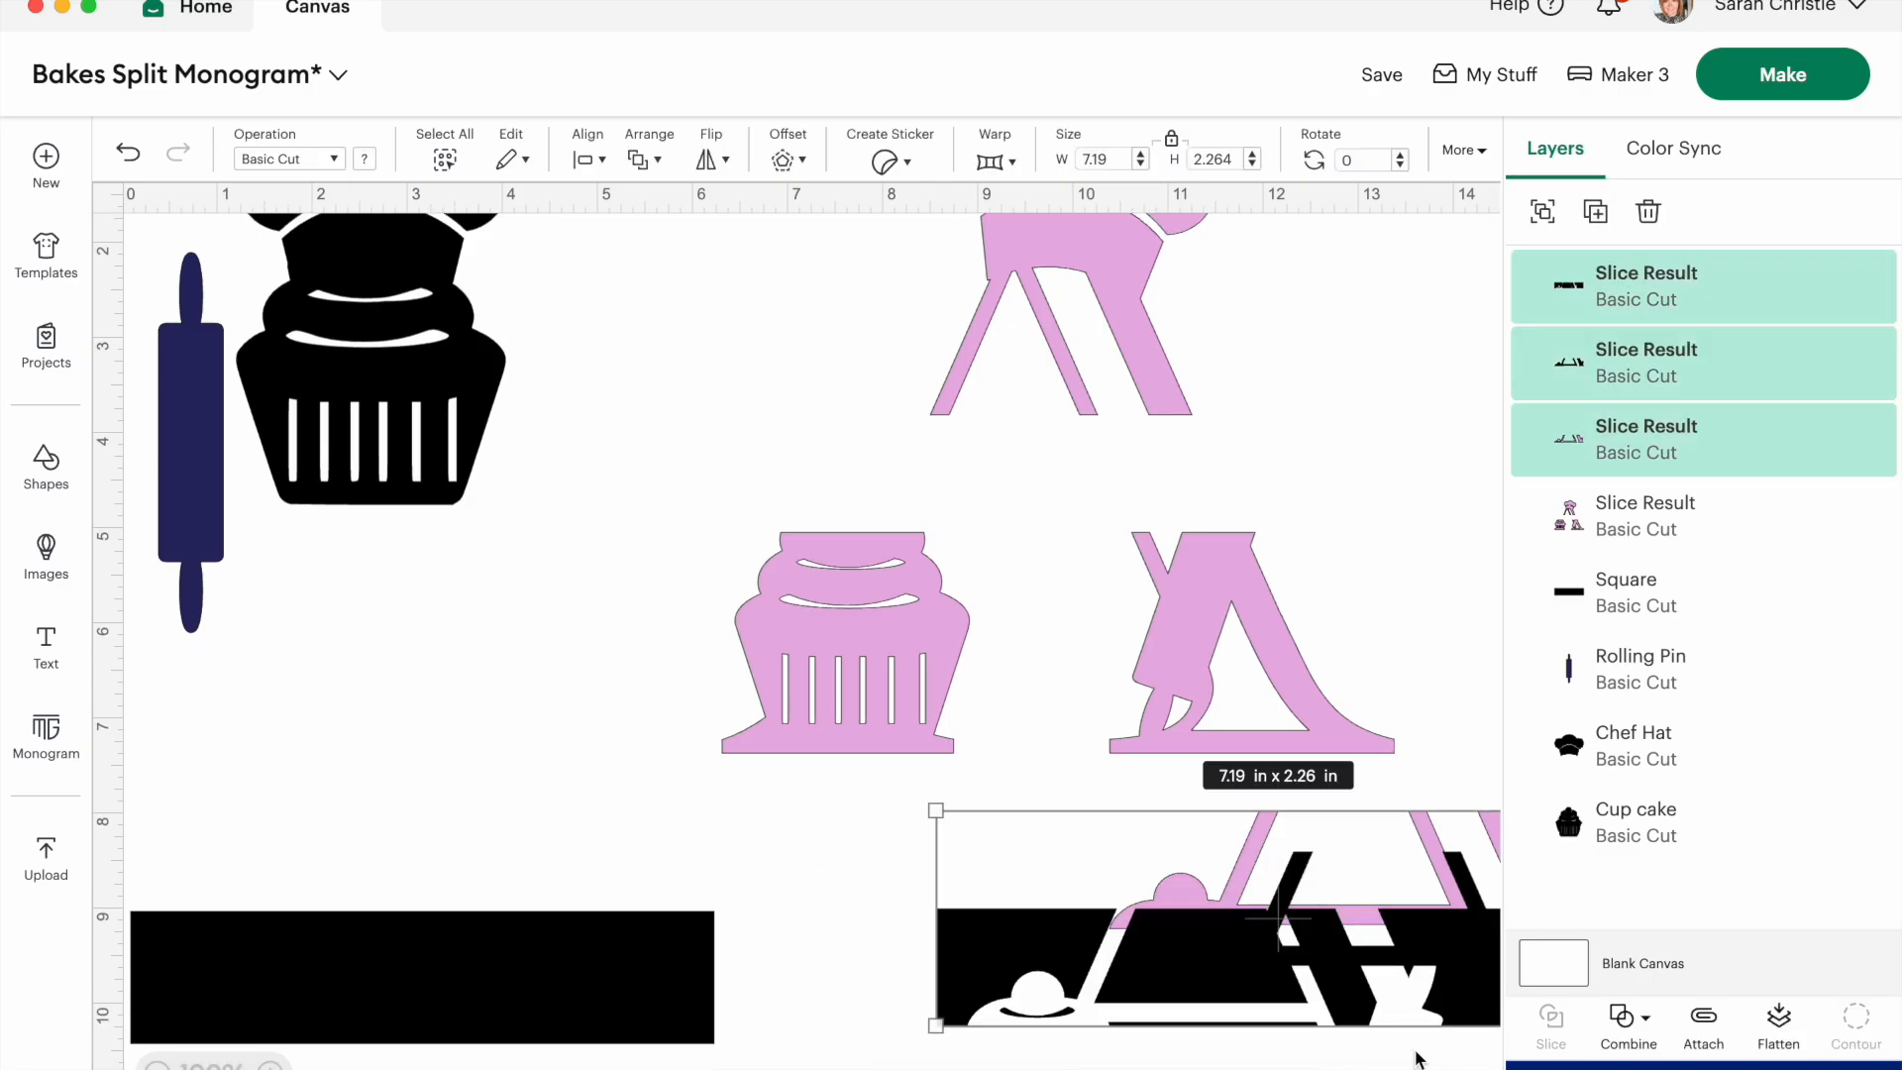
key(Delete)
Flatten the spare rectangle to a bar about 5.74 × 0.19 in and line up the letter's lower pieces beneath it.
scroll(1077, 761, up, 1)
drag(542, 1038, 1116, 527)
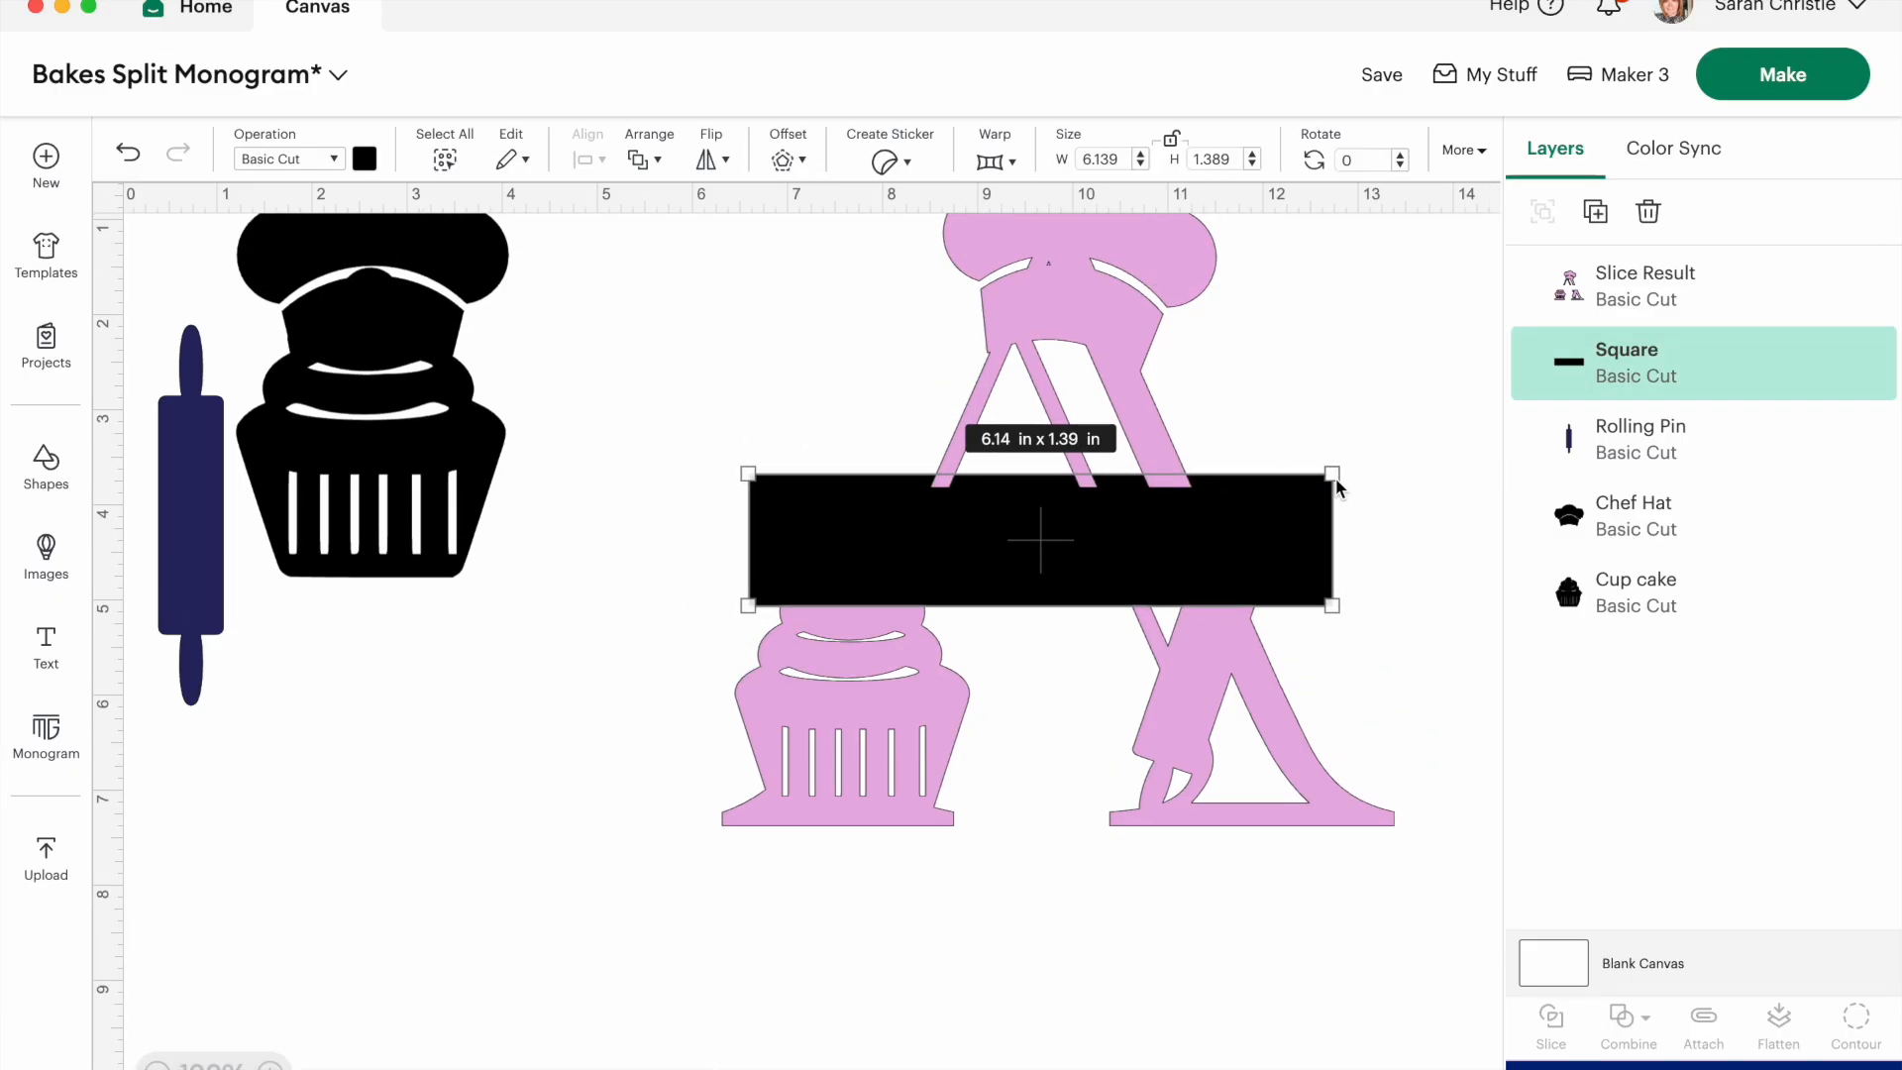
drag(1333, 473, 1294, 595)
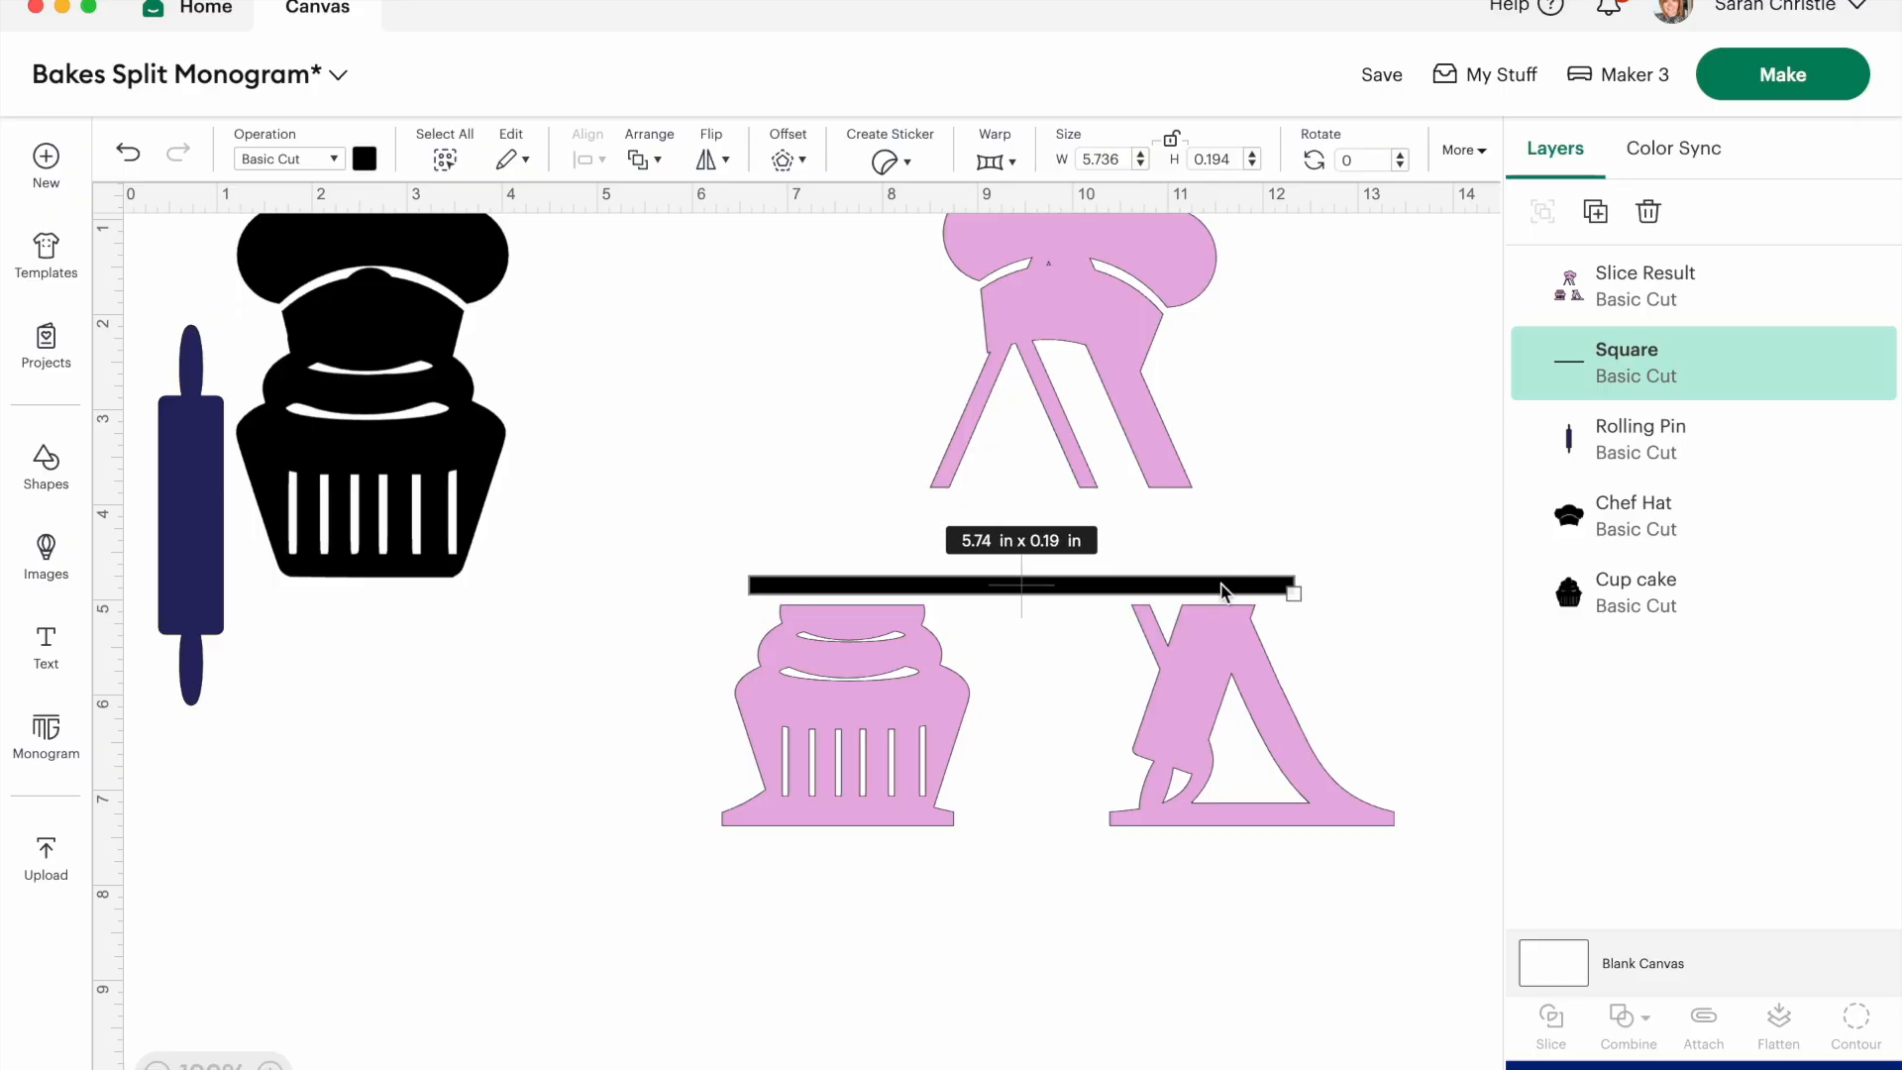
drag(1179, 594, 1177, 585)
click(1218, 948)
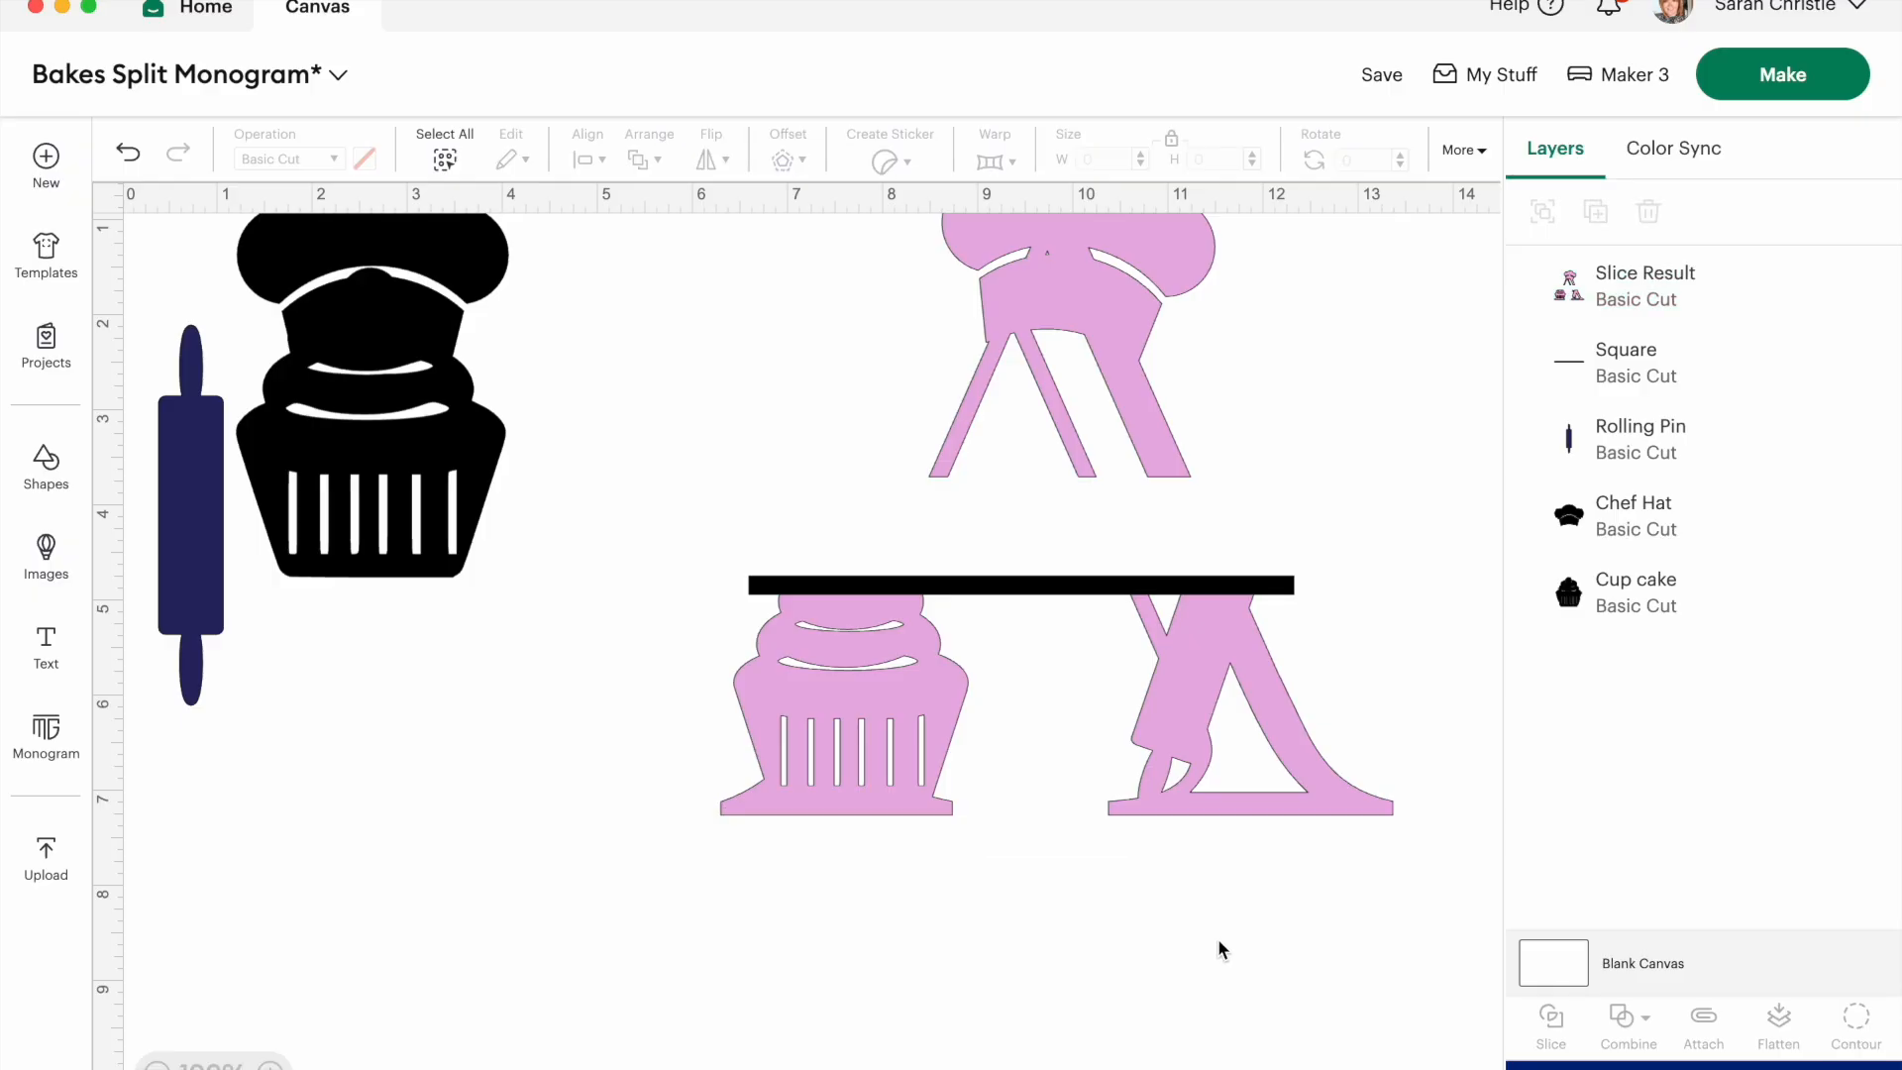
Send the sliced letter to the back of the layer order.
click(1086, 597)
right_click(1086, 597)
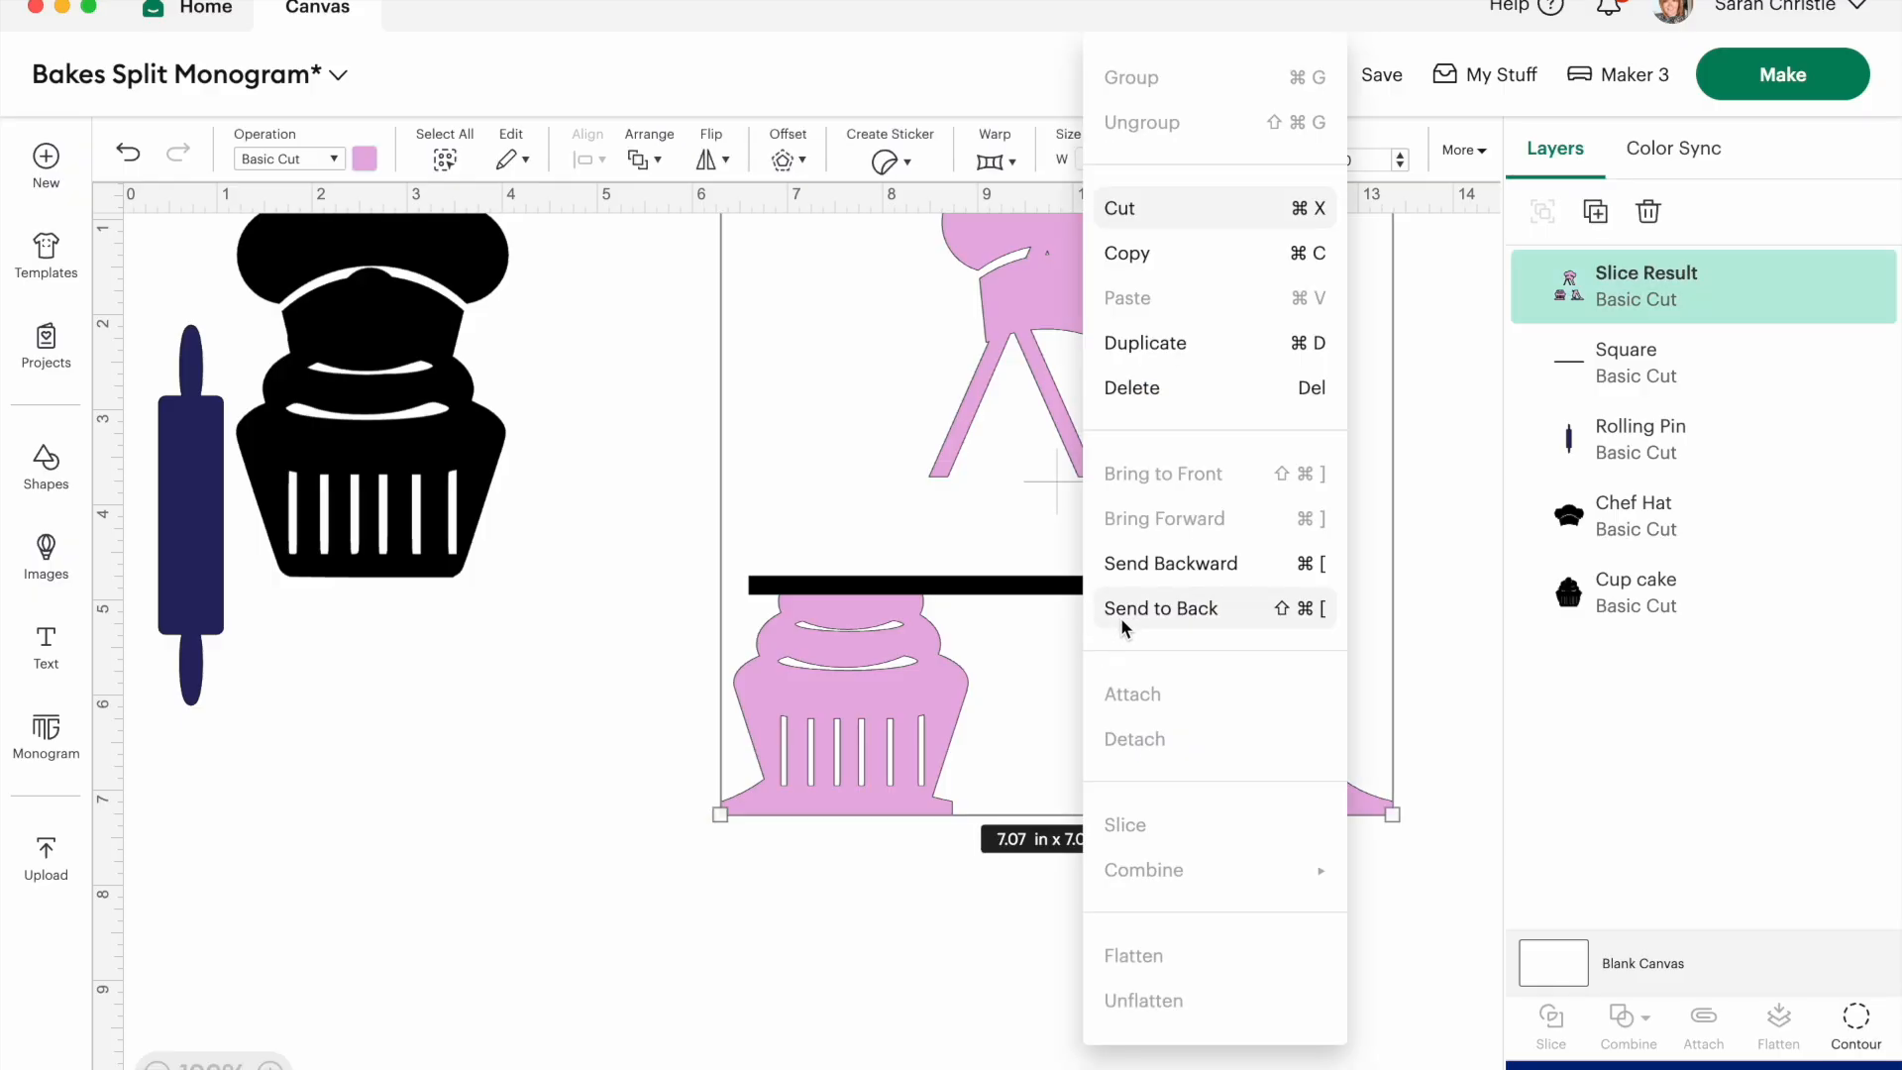
click(1121, 611)
click(581, 825)
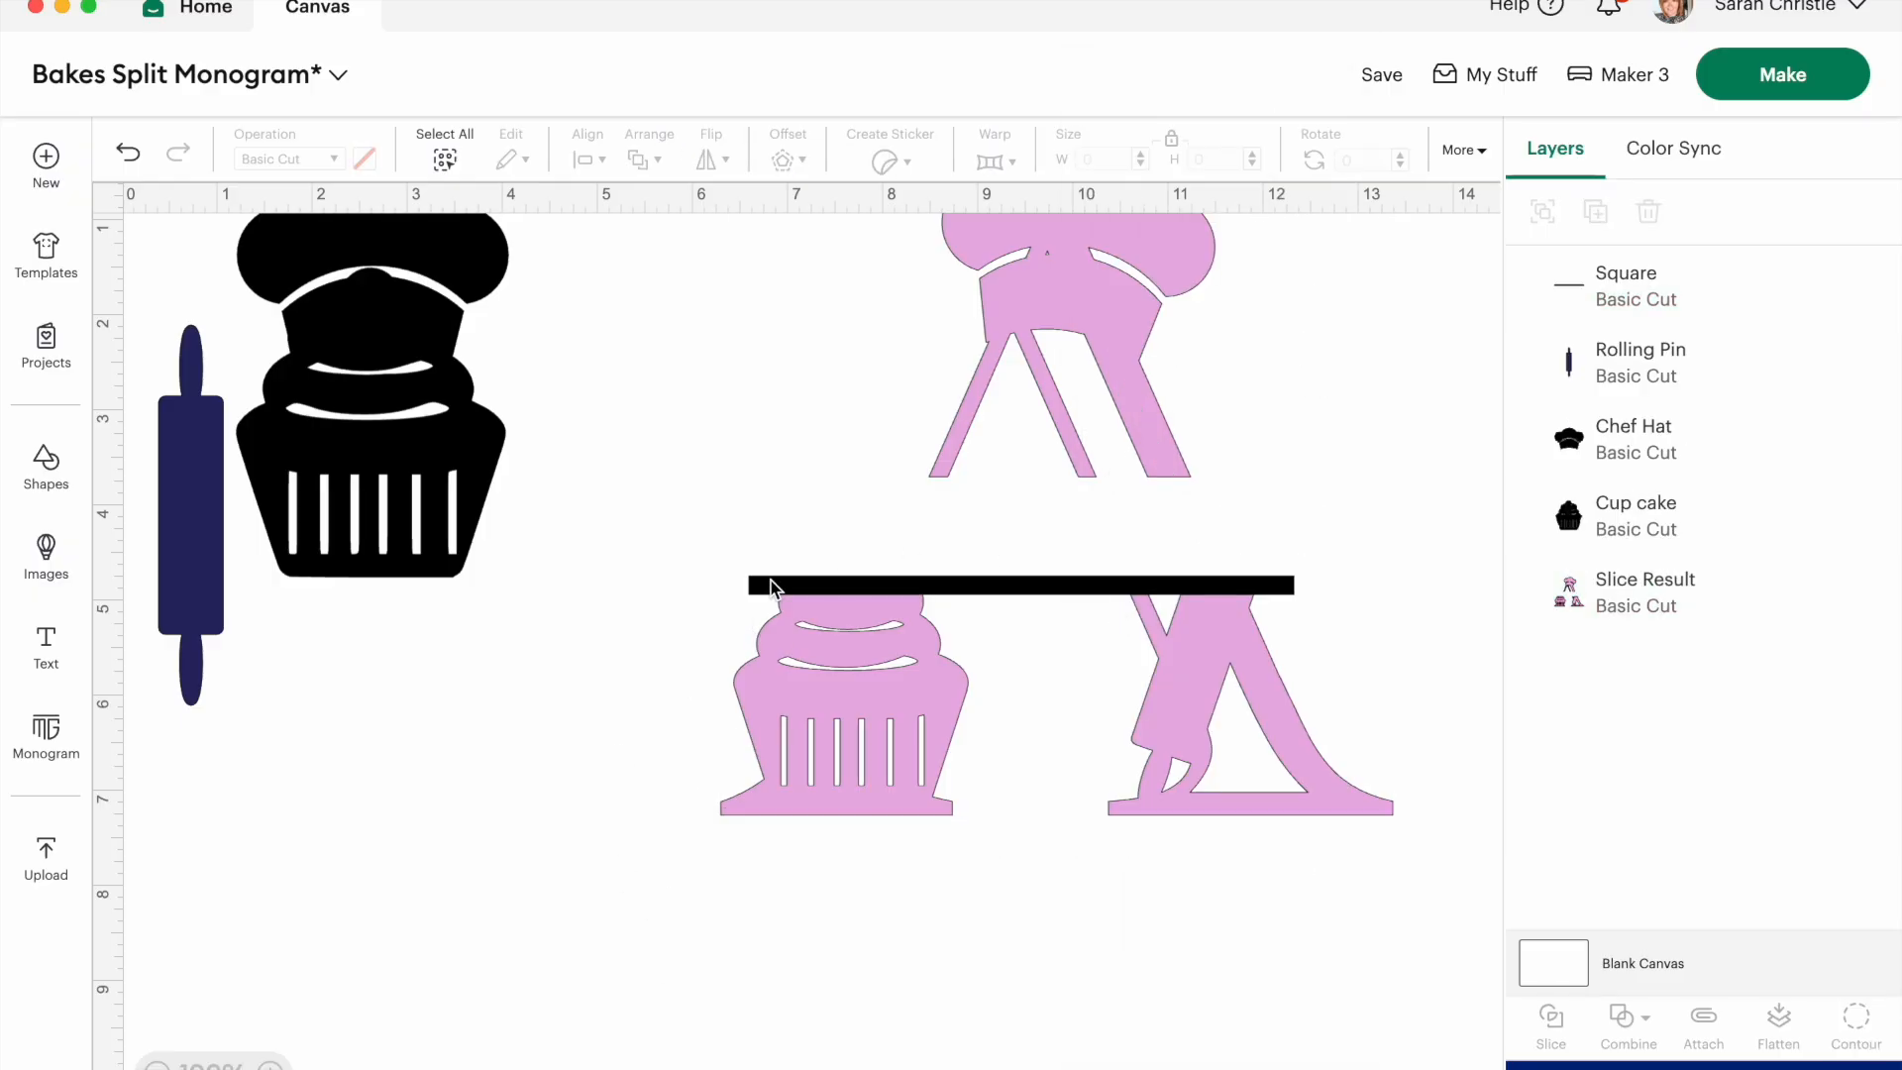
Duplicate the black bar, resize the copy to about 4.9 × 0.15 in, and place it along the bottom of the letter's upper half.
click(773, 586)
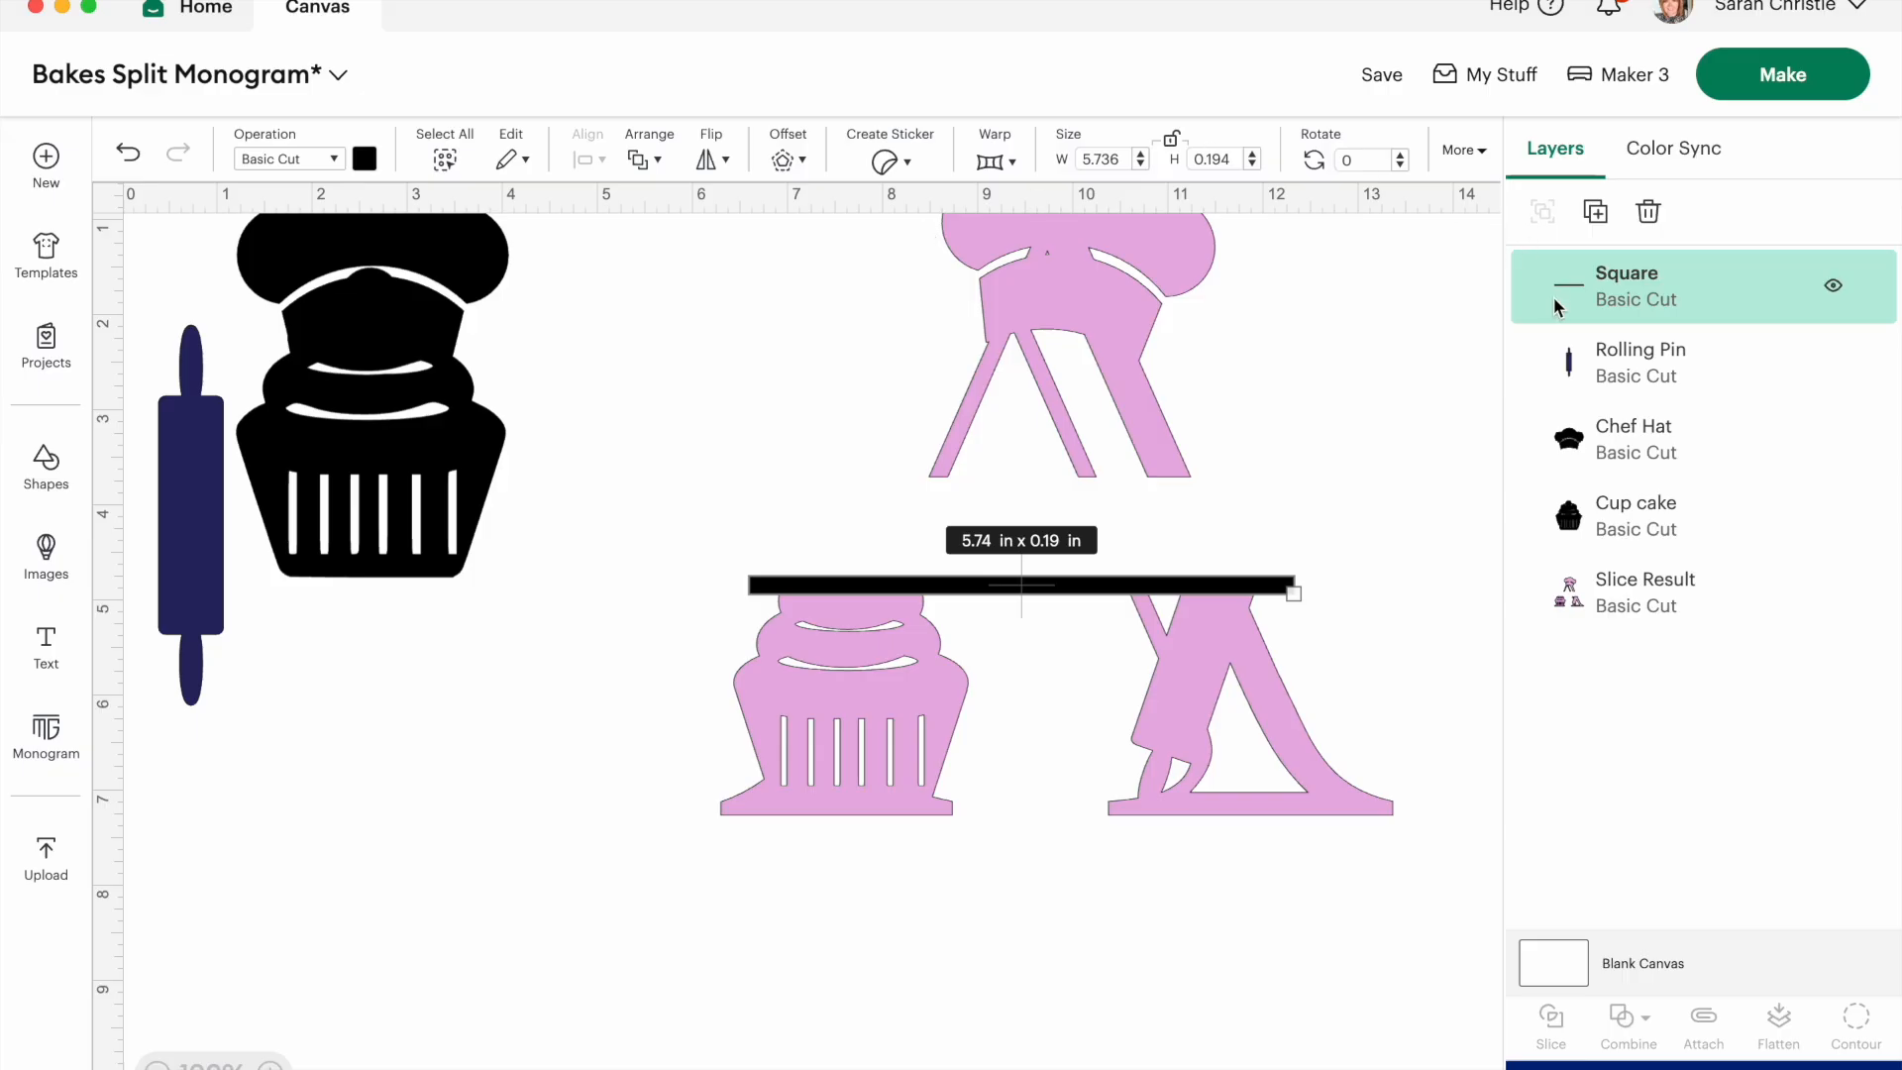
click(1595, 211)
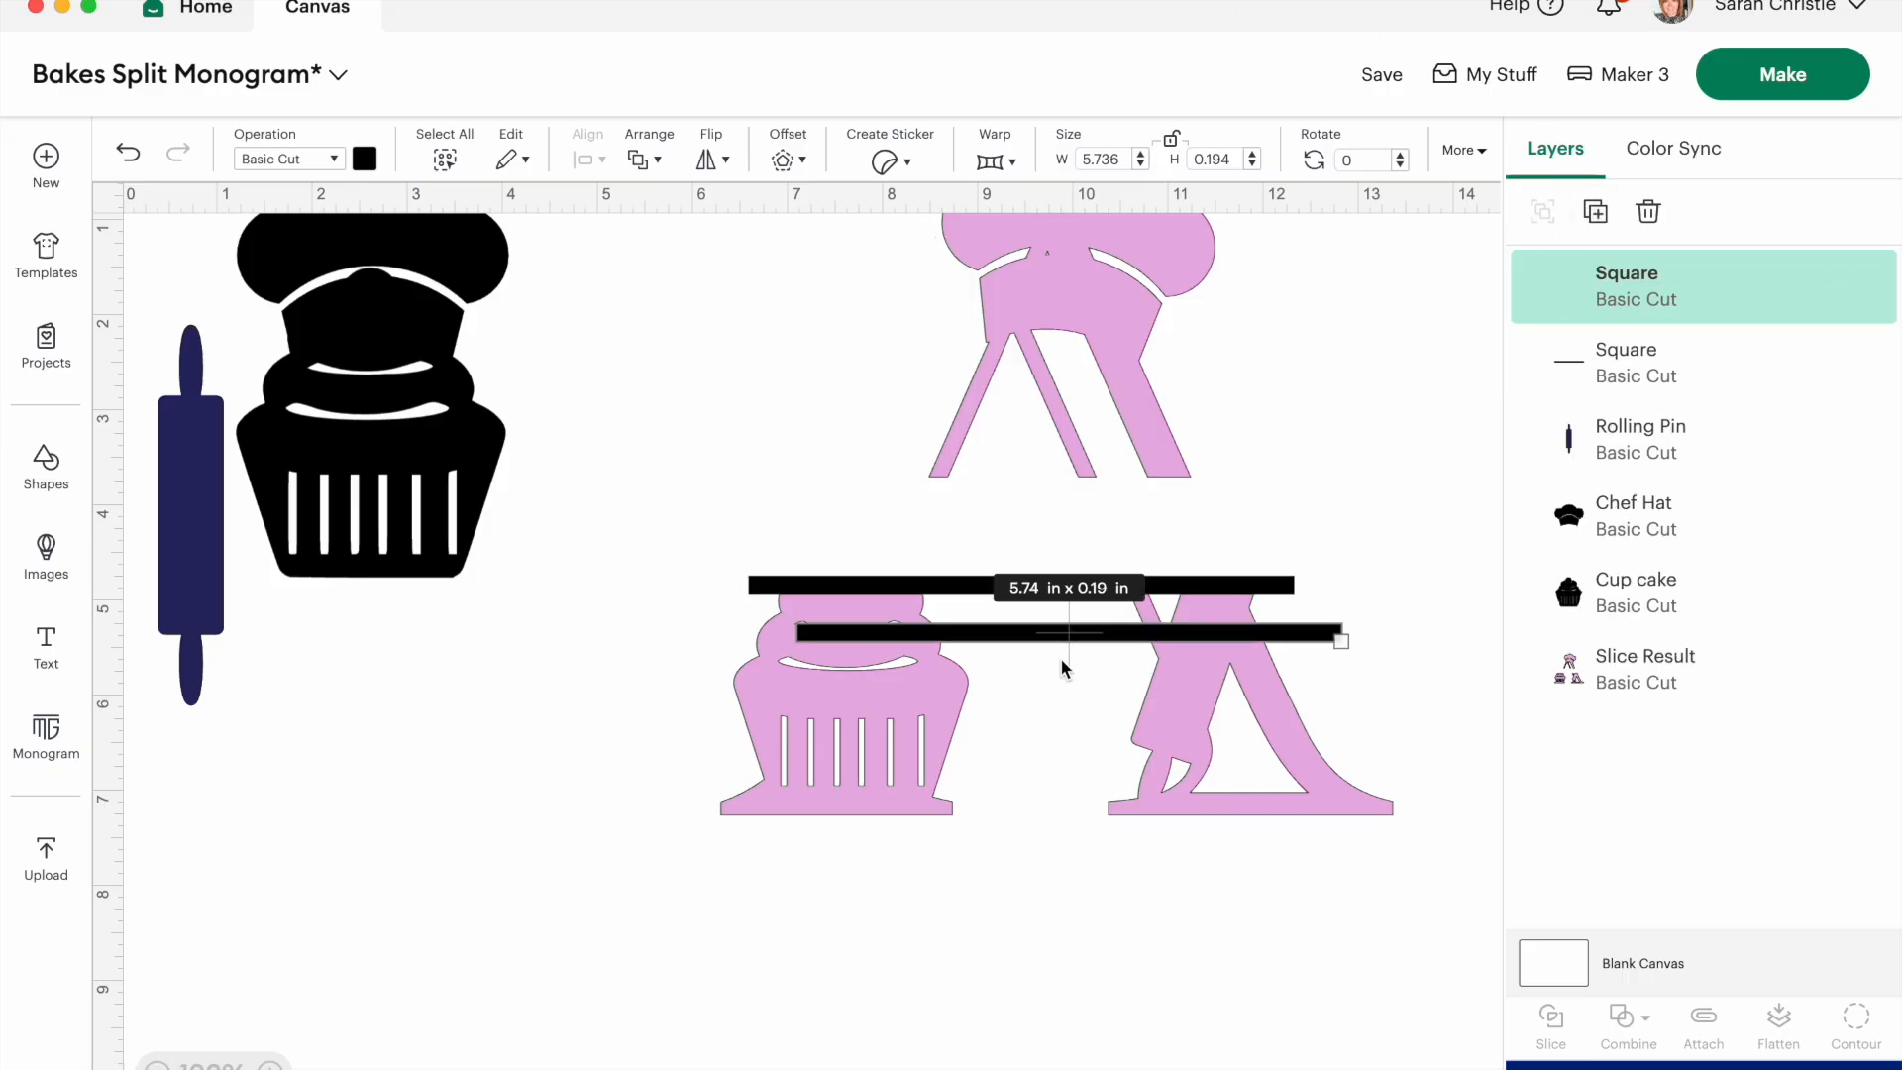
drag(1066, 632, 1019, 490)
drag(1292, 491, 1213, 493)
mouse_move(1066, 496)
mouse_down()
mouse_move(1125, 486)
mouse_move(1098, 478)
mouse_up()
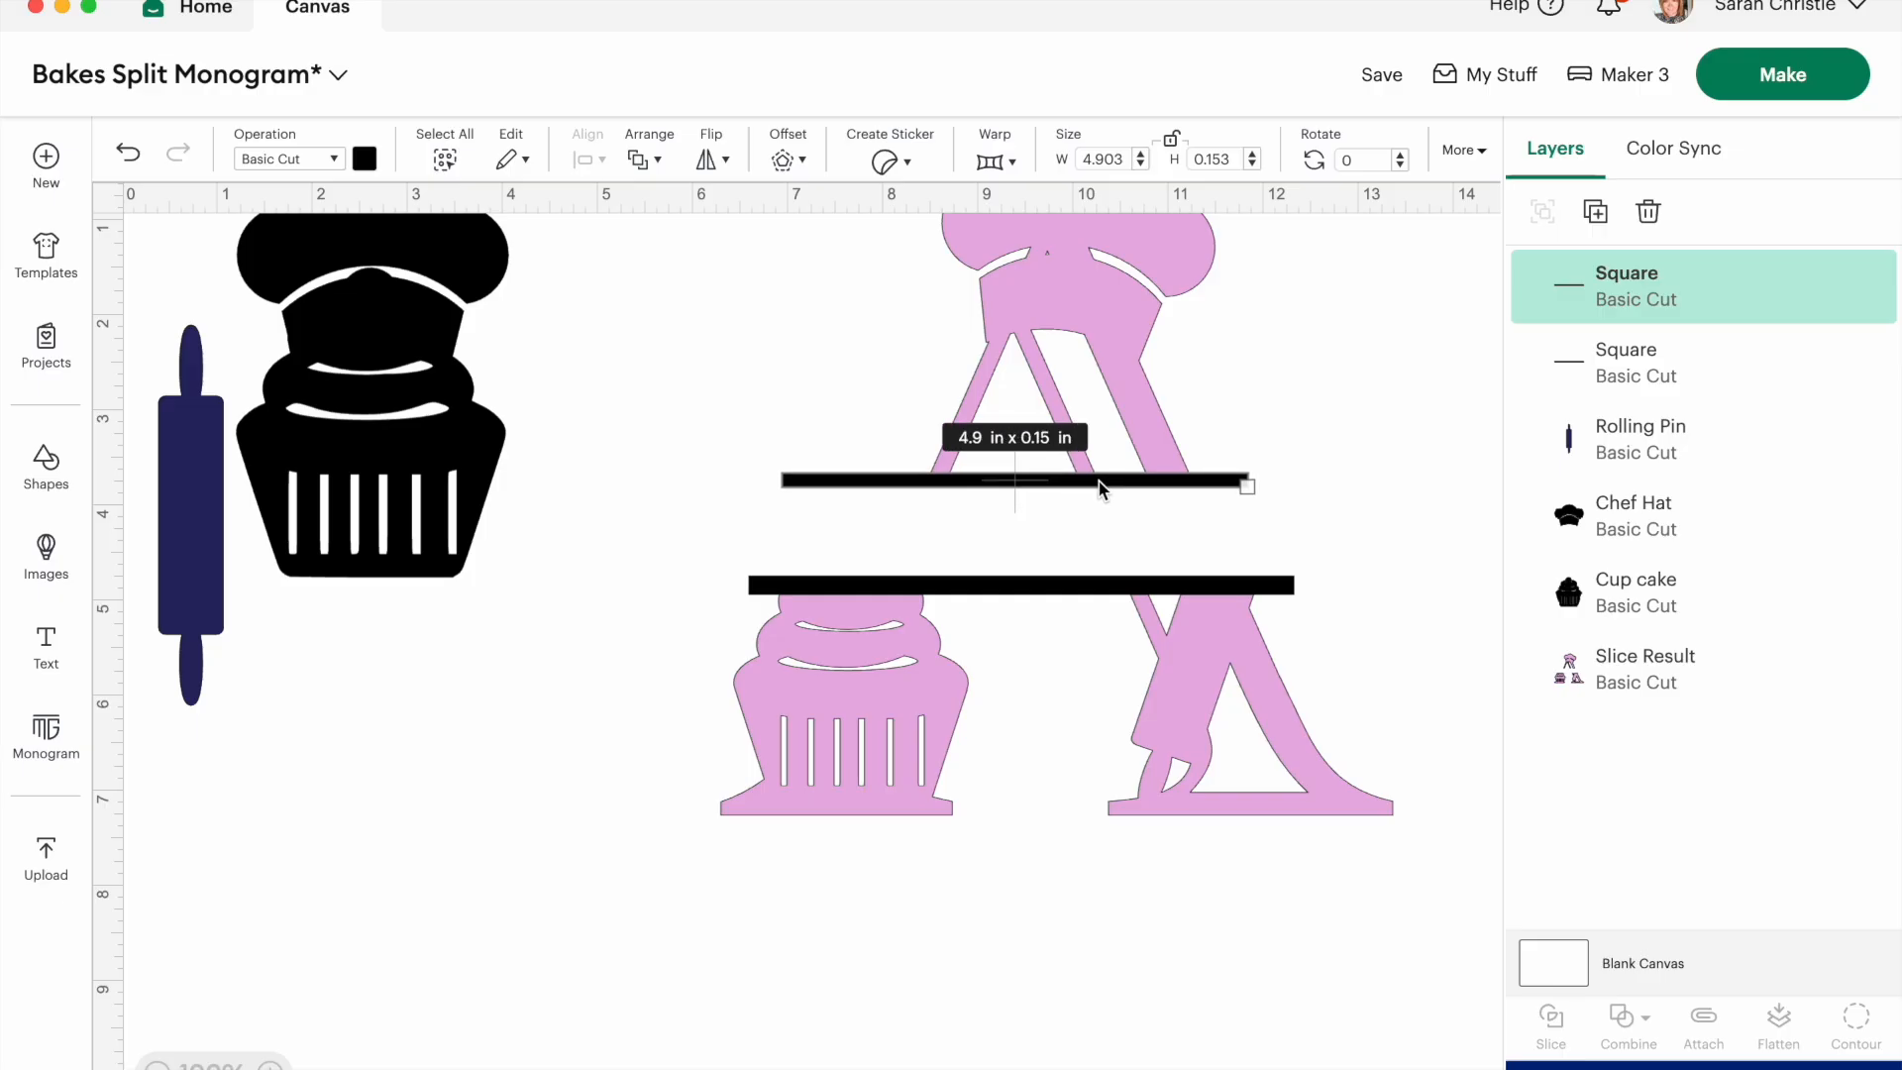
Weld the two black bars and the sliced letter into one shape, and check its contours.
click(1260, 884)
drag(1387, 946, 870, 249)
click(1630, 1018)
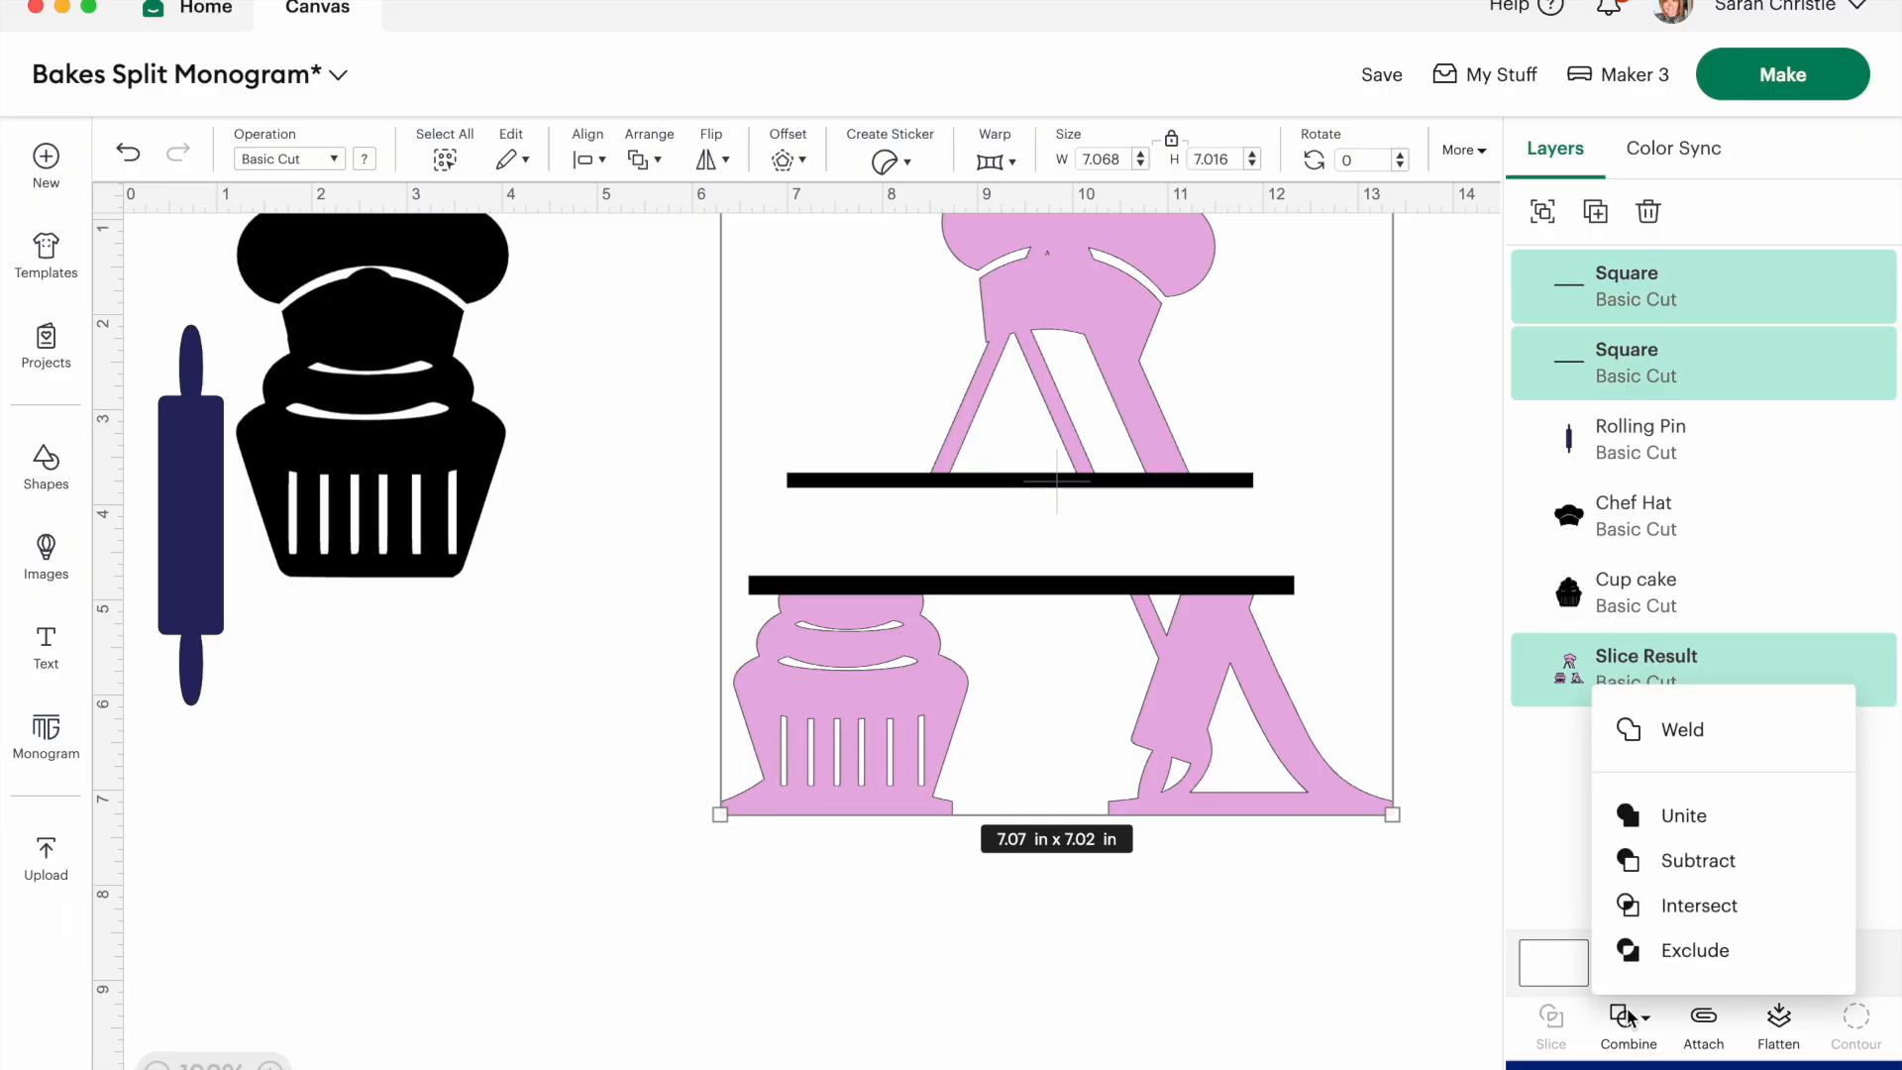
click(1643, 731)
drag(772, 730, 824, 789)
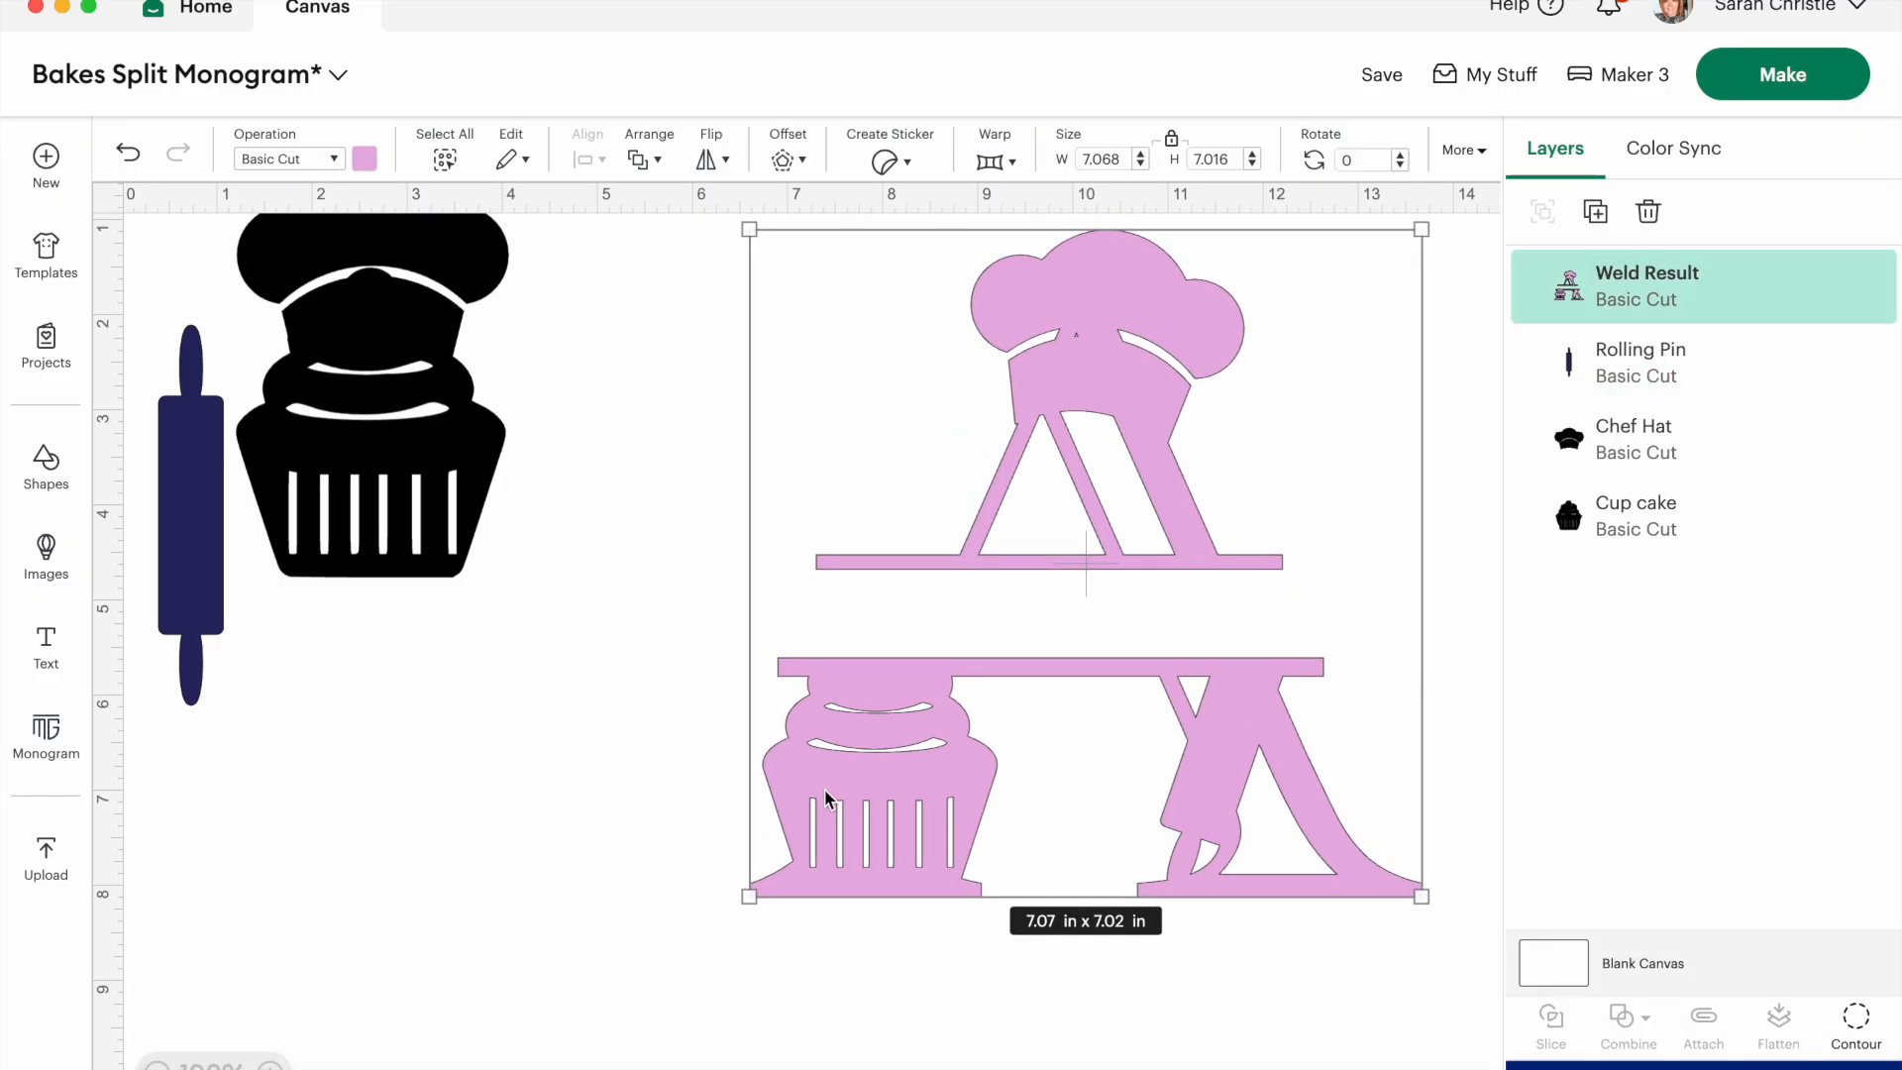
click(1857, 1020)
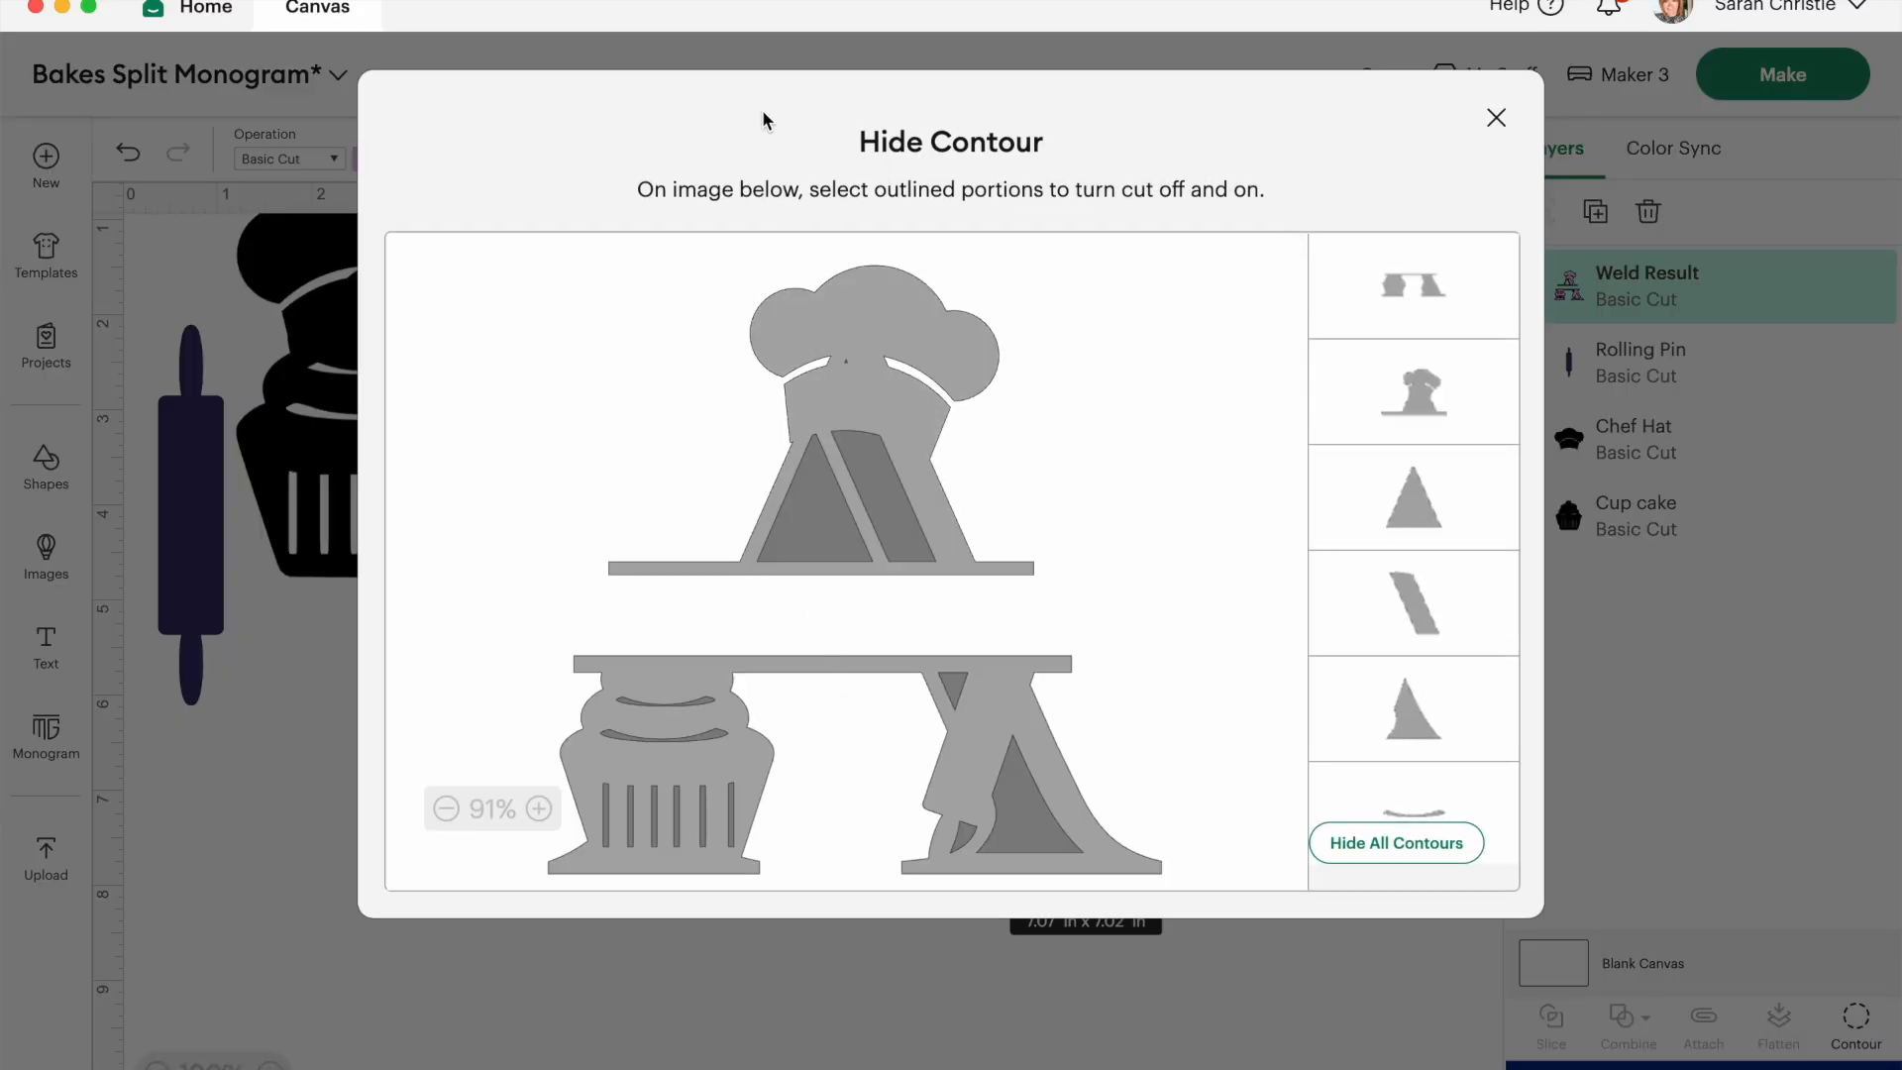
click(1496, 118)
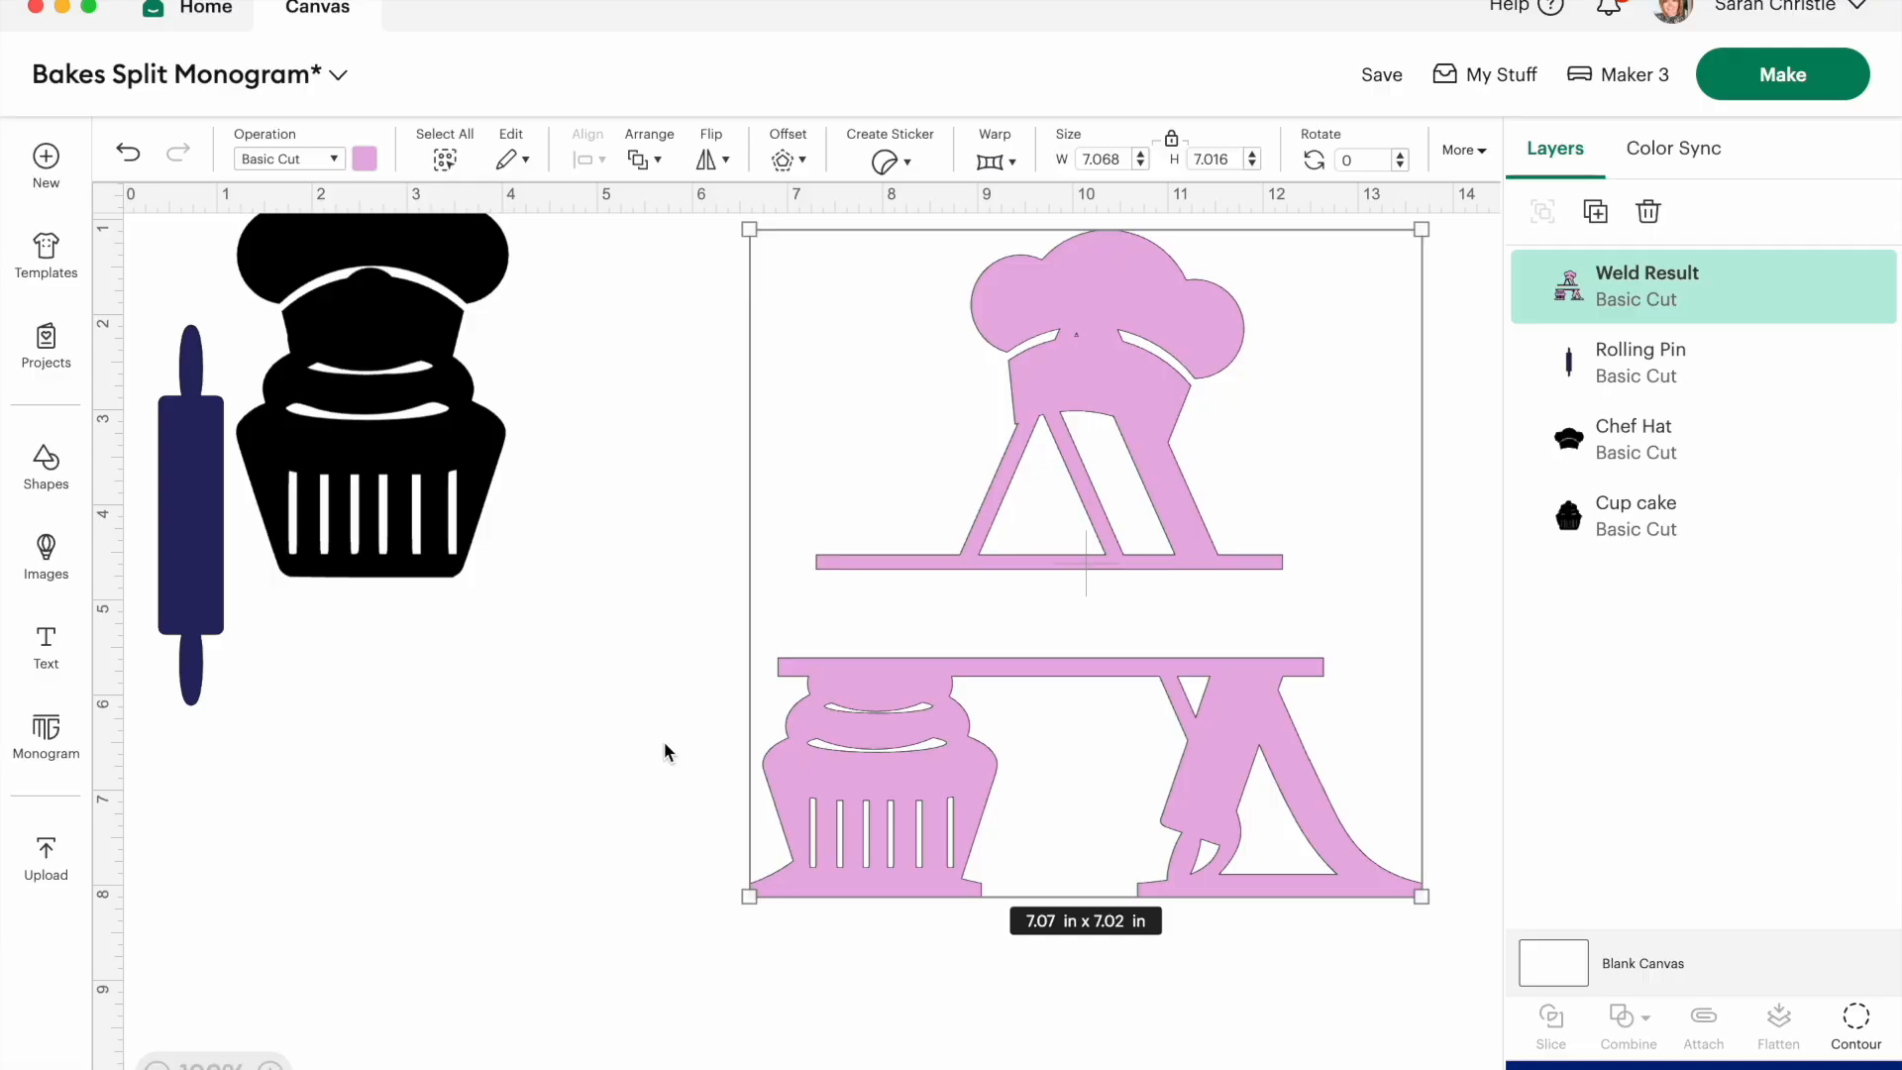
Add a text object with the person's first name in capitals and set its font to American Typewriter.
click(46, 666)
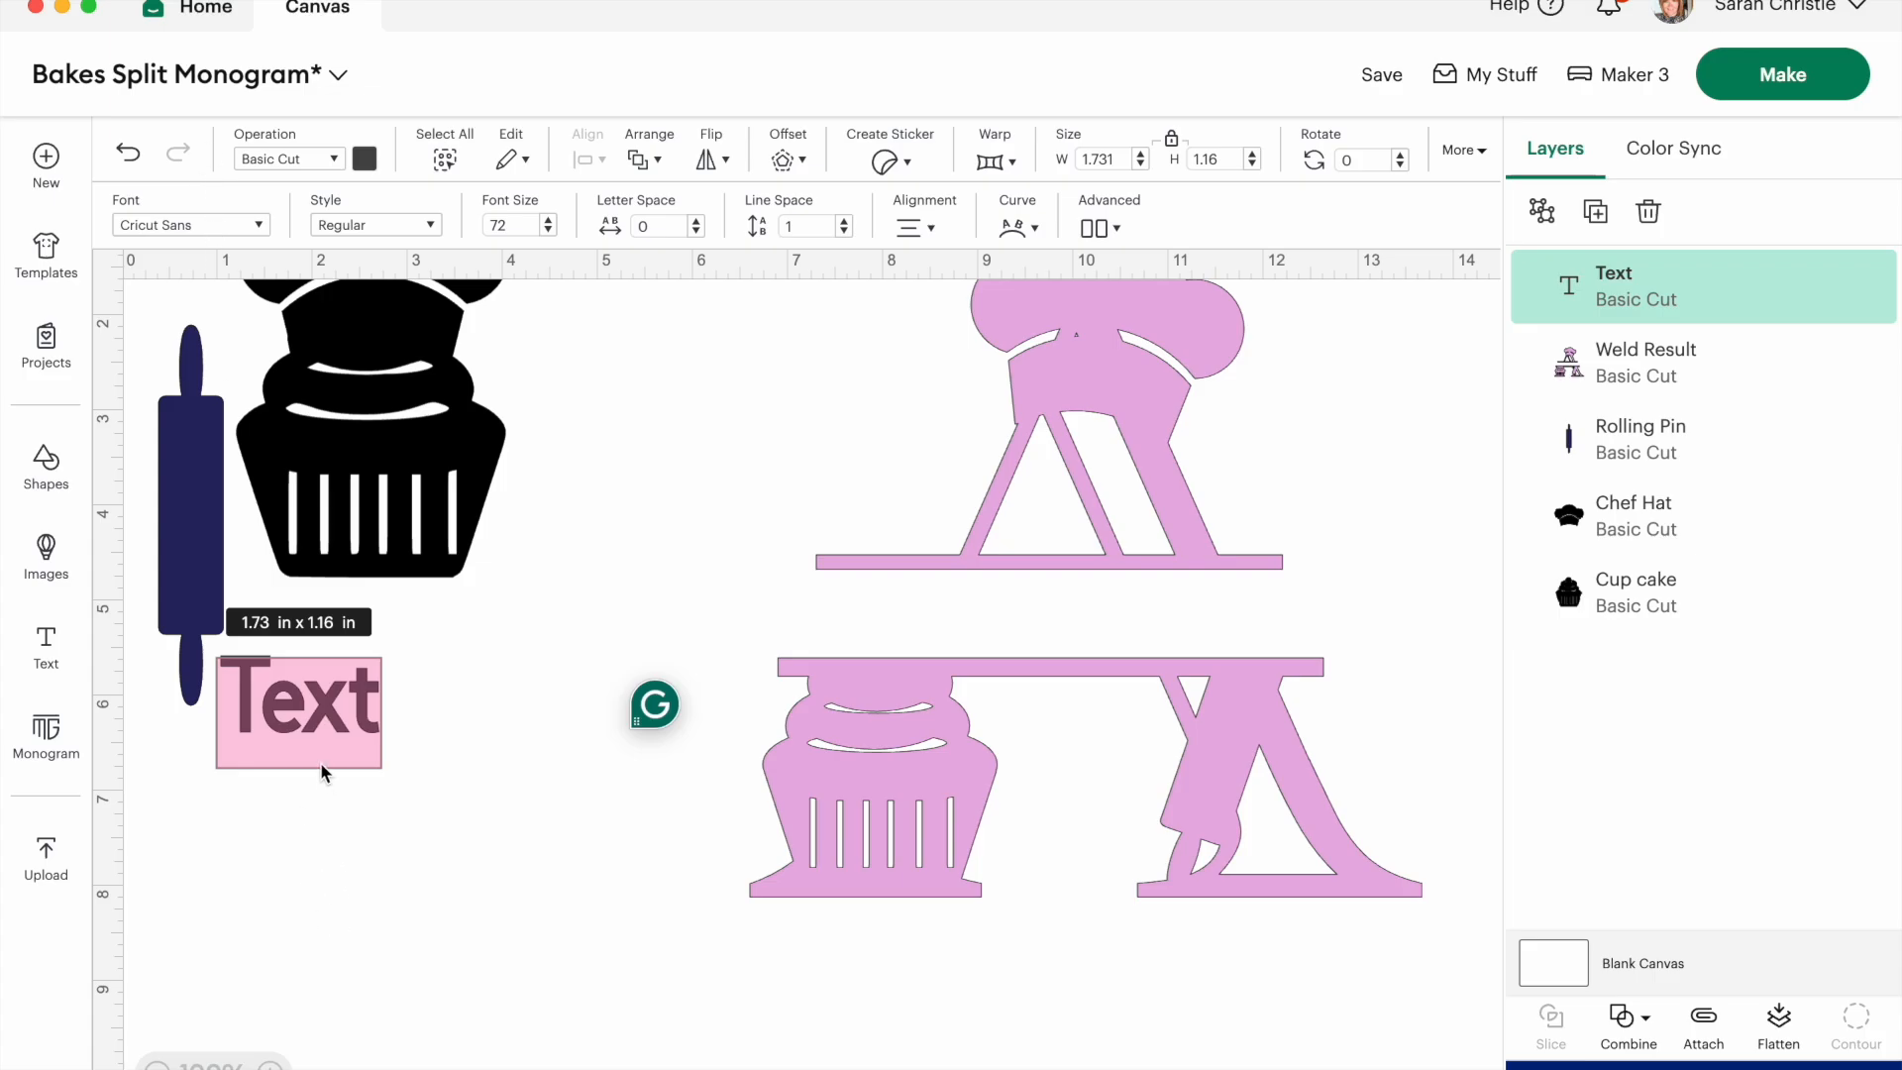
text(SARAH)
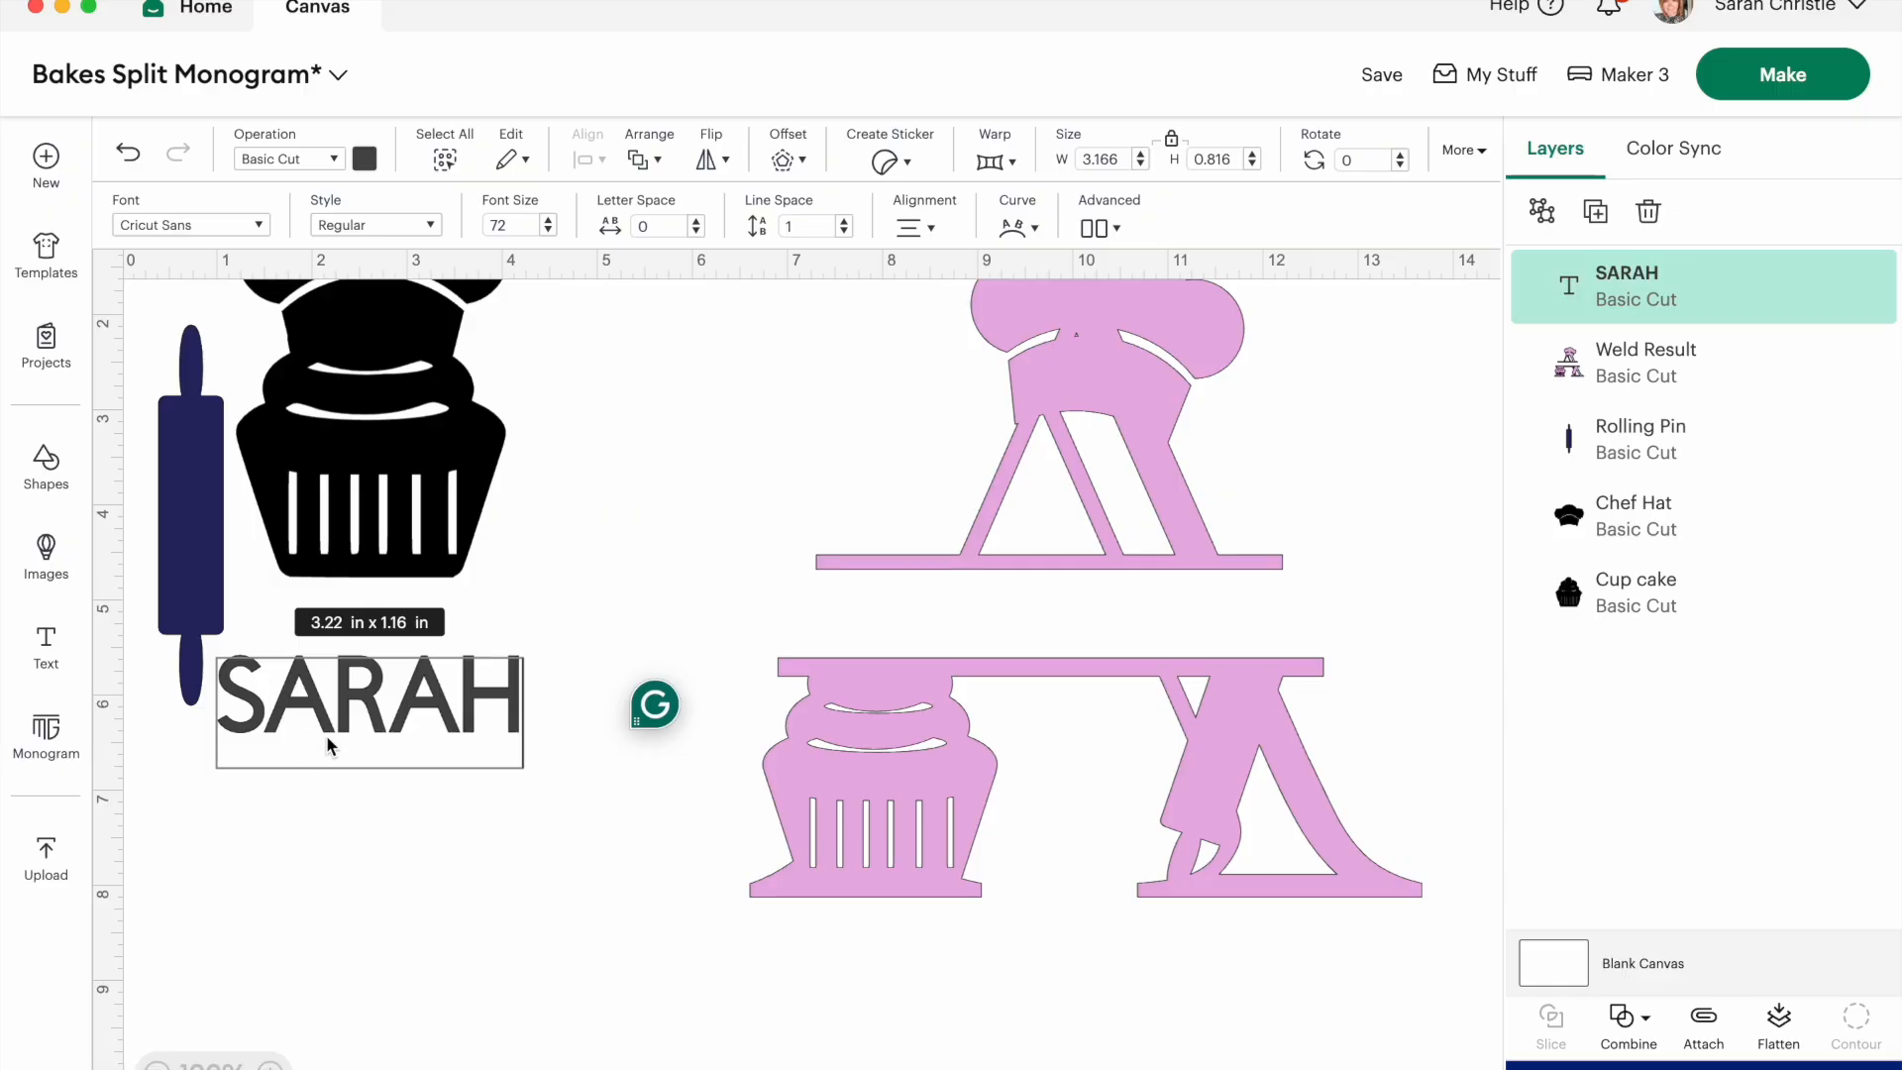
click(204, 225)
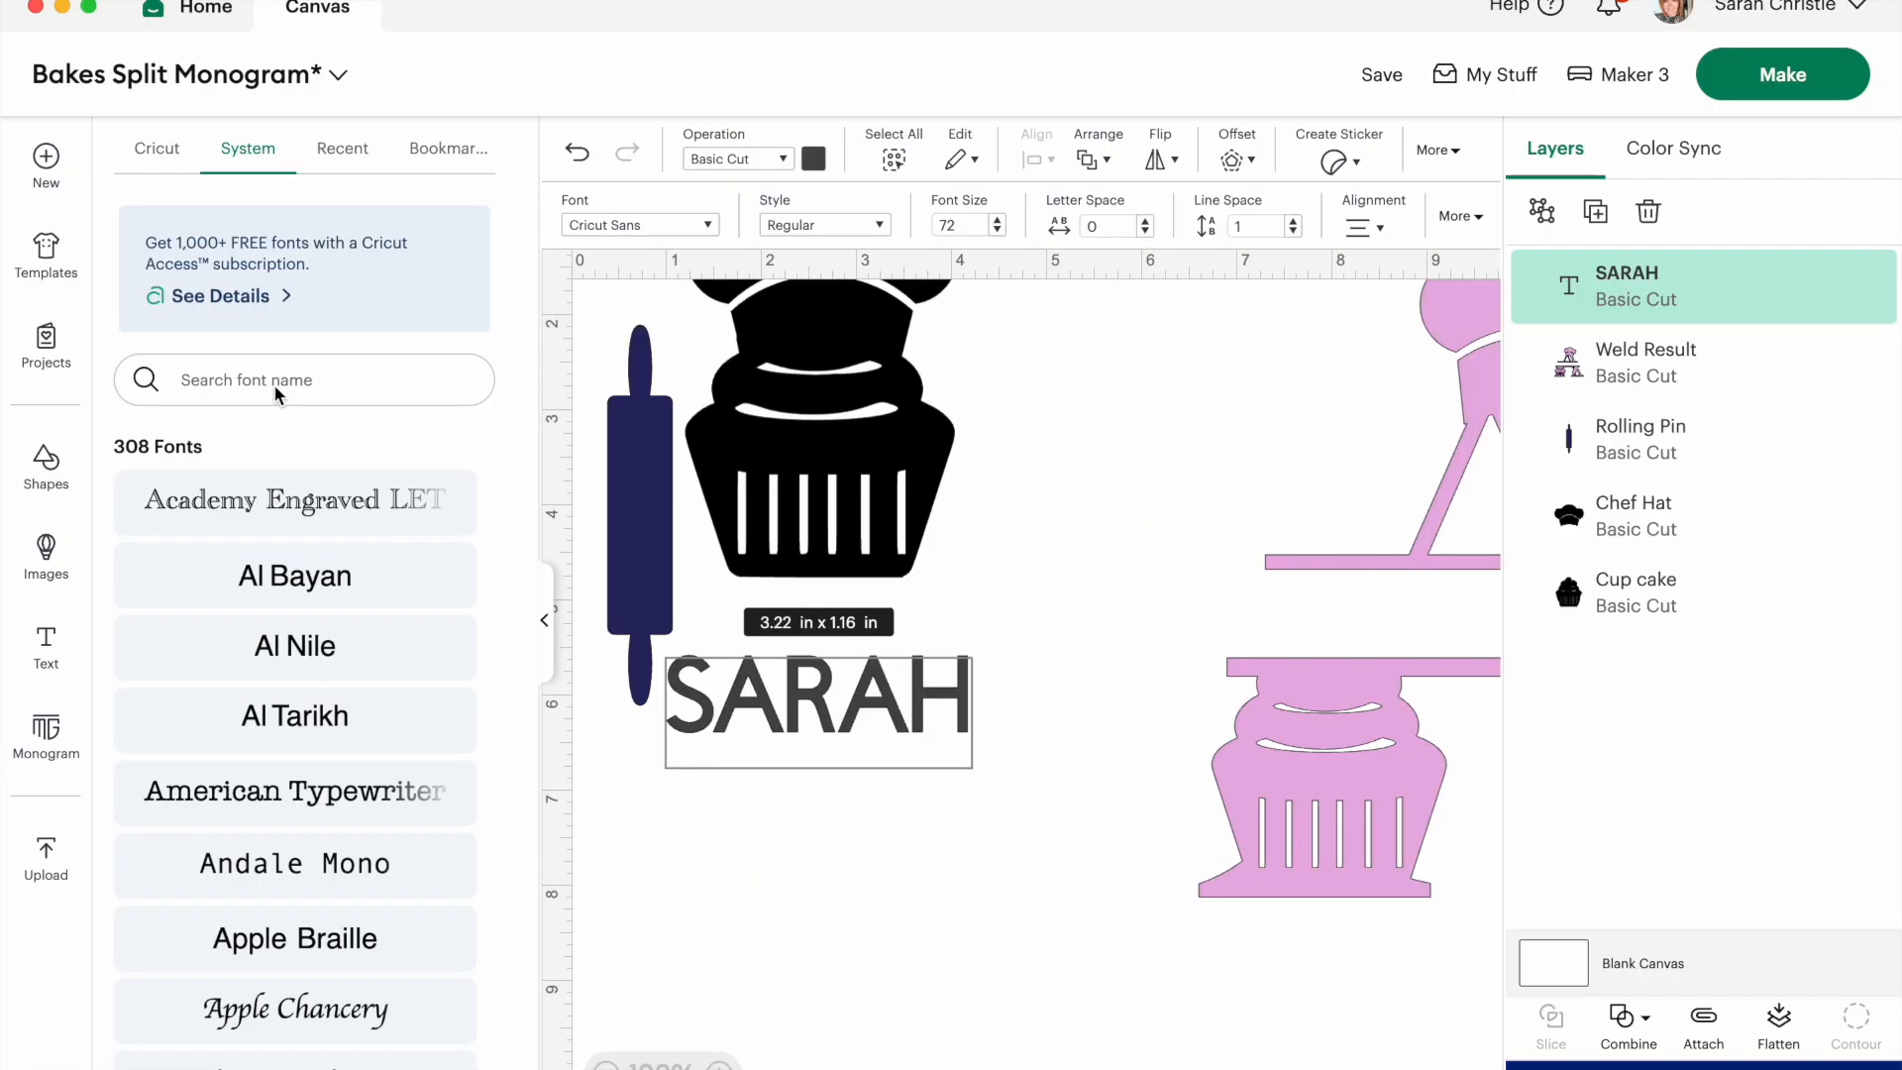
click(327, 791)
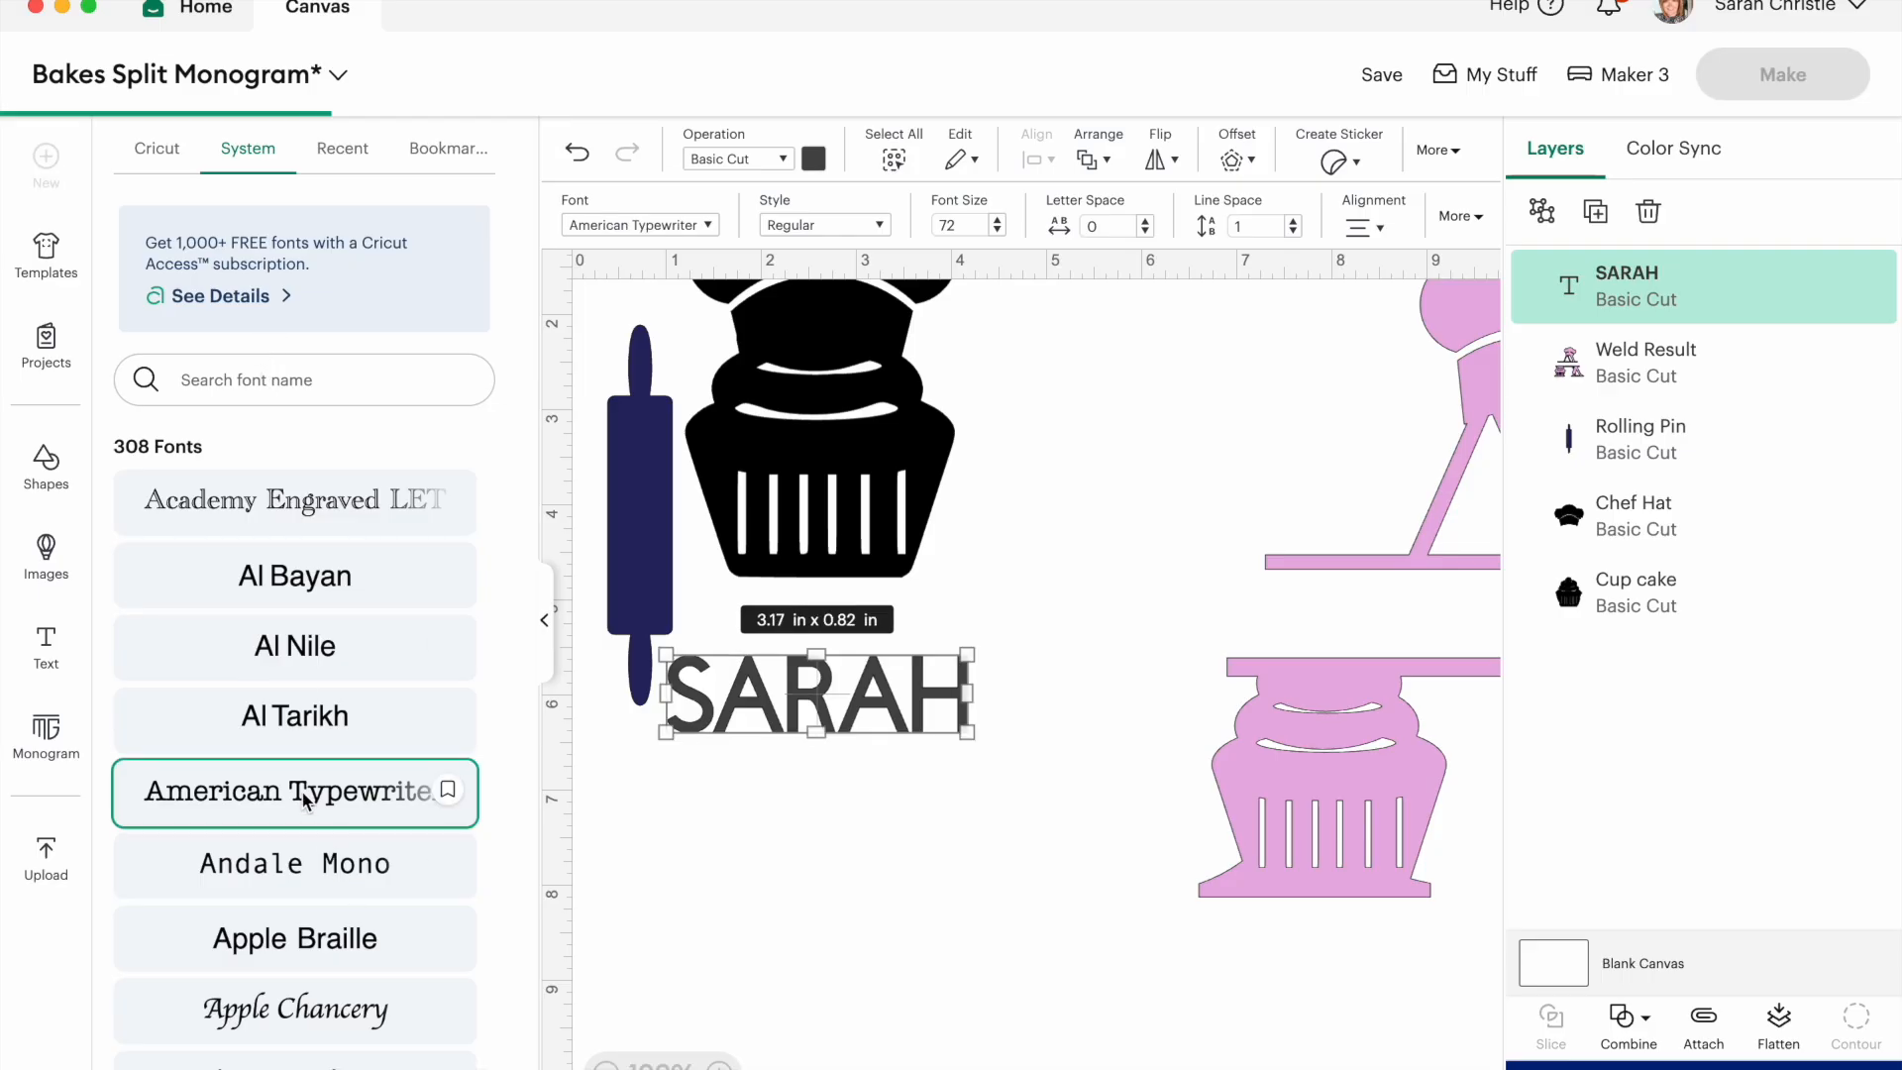
click(693, 832)
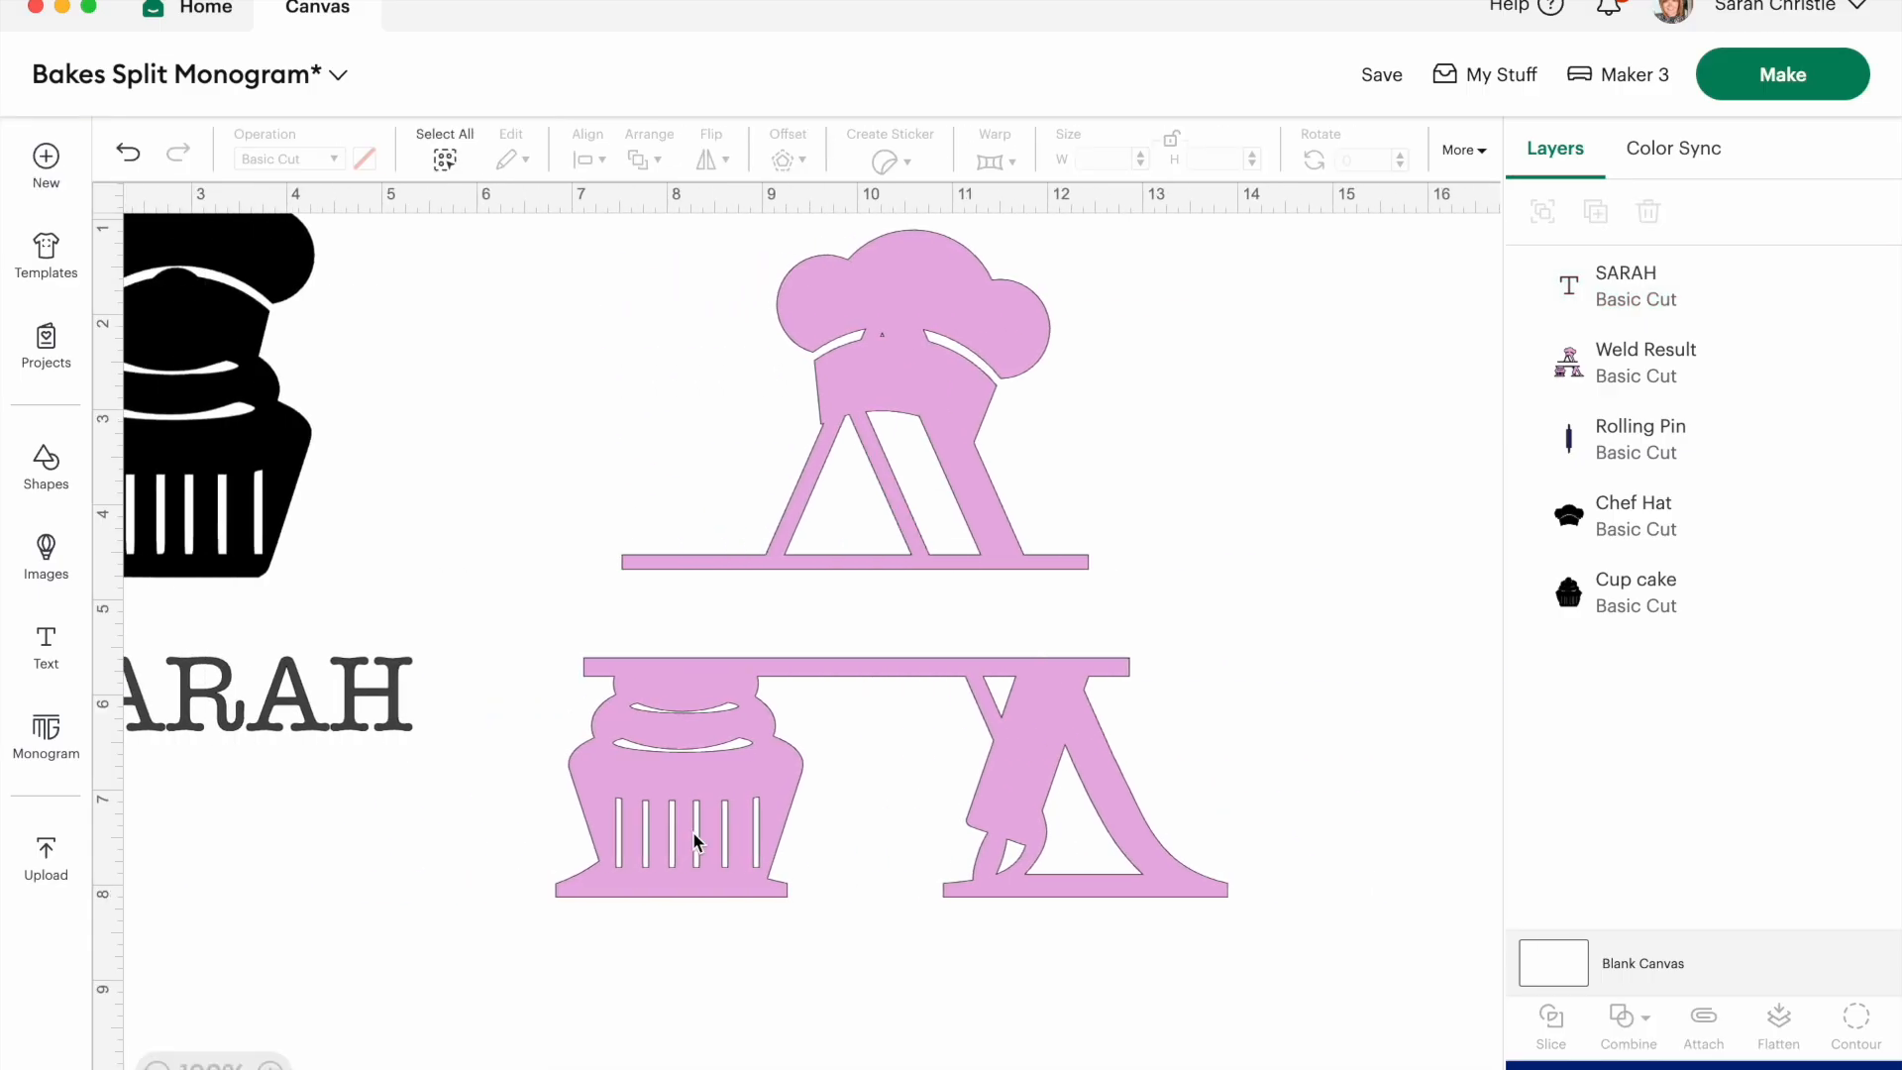
Place the name text in the gap between the bars and enlarge it to about 4.5 × 0.9 in.
drag(407, 751, 1038, 612)
drag(1210, 649, 1218, 656)
drag(1062, 602, 1058, 602)
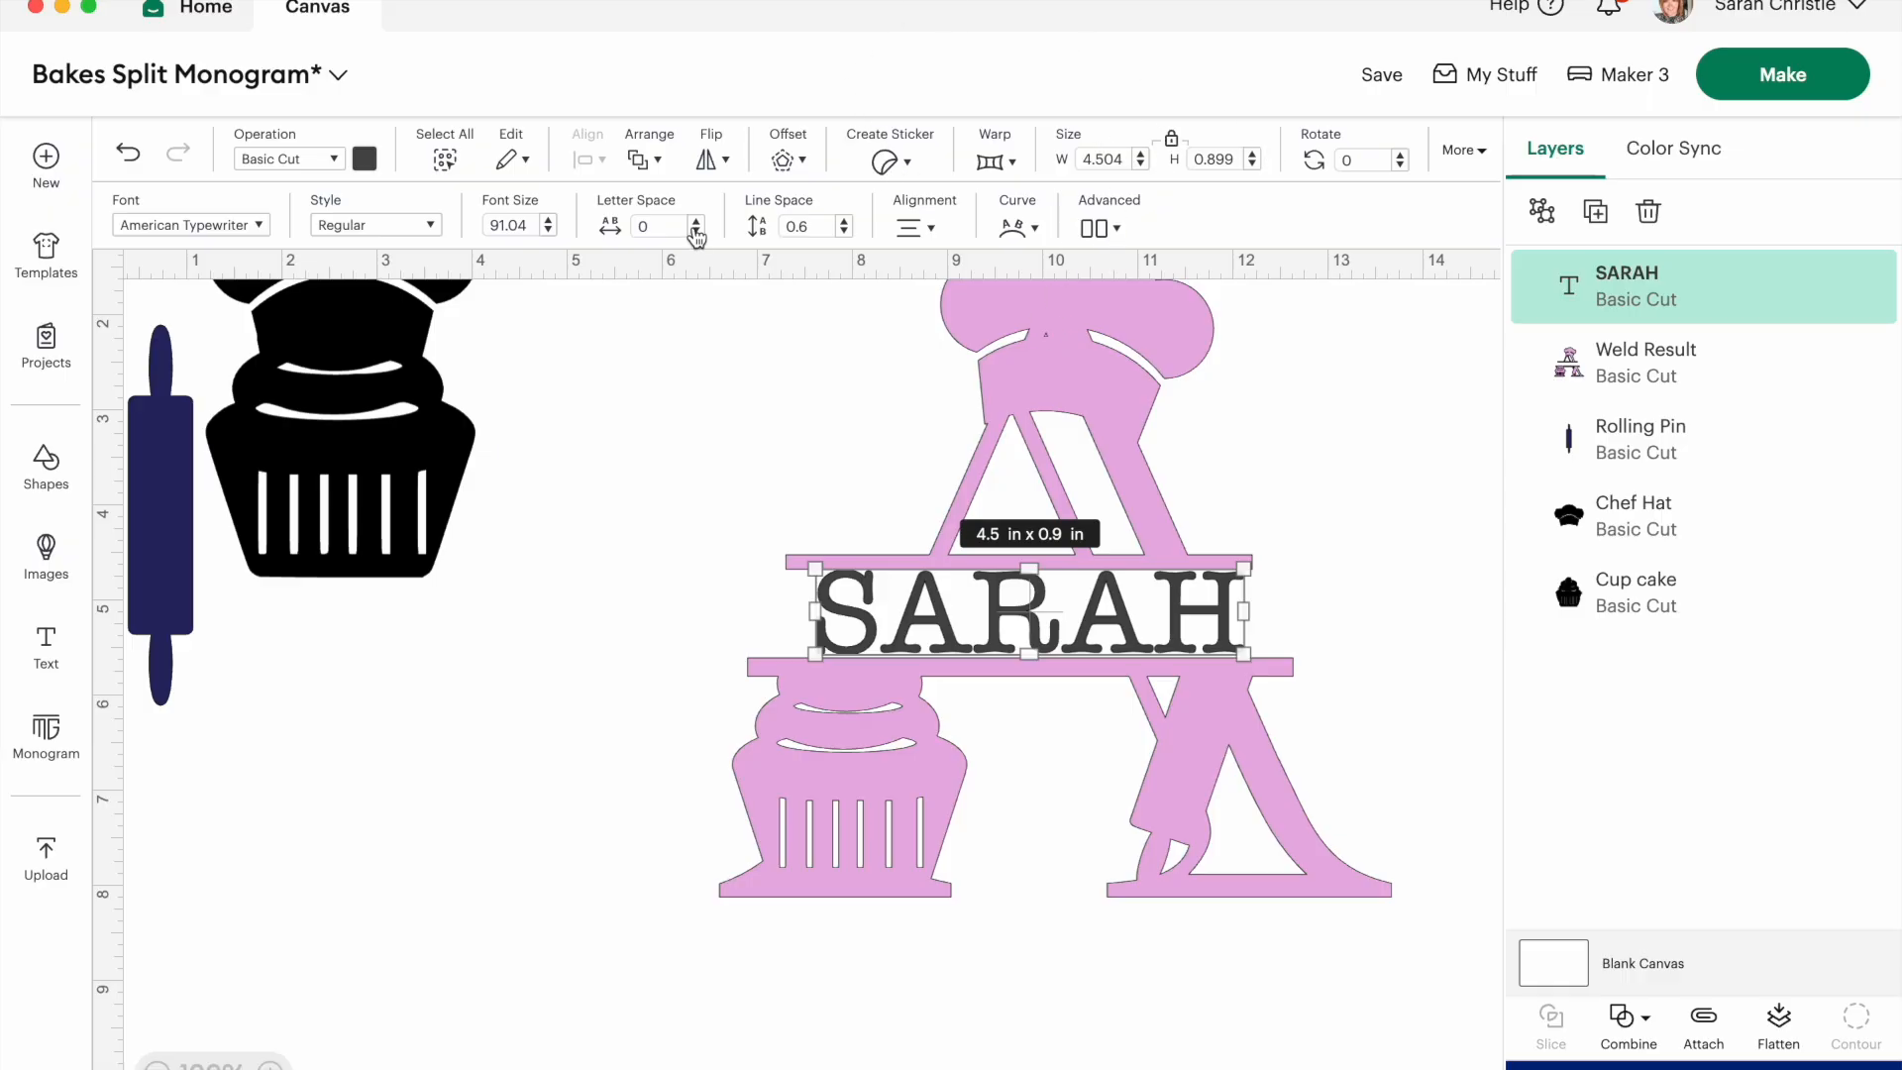
Tighten the name's letter spacing to -0.3 and re-centre it between the two bars.
click(697, 233)
click(697, 233)
click(696, 233)
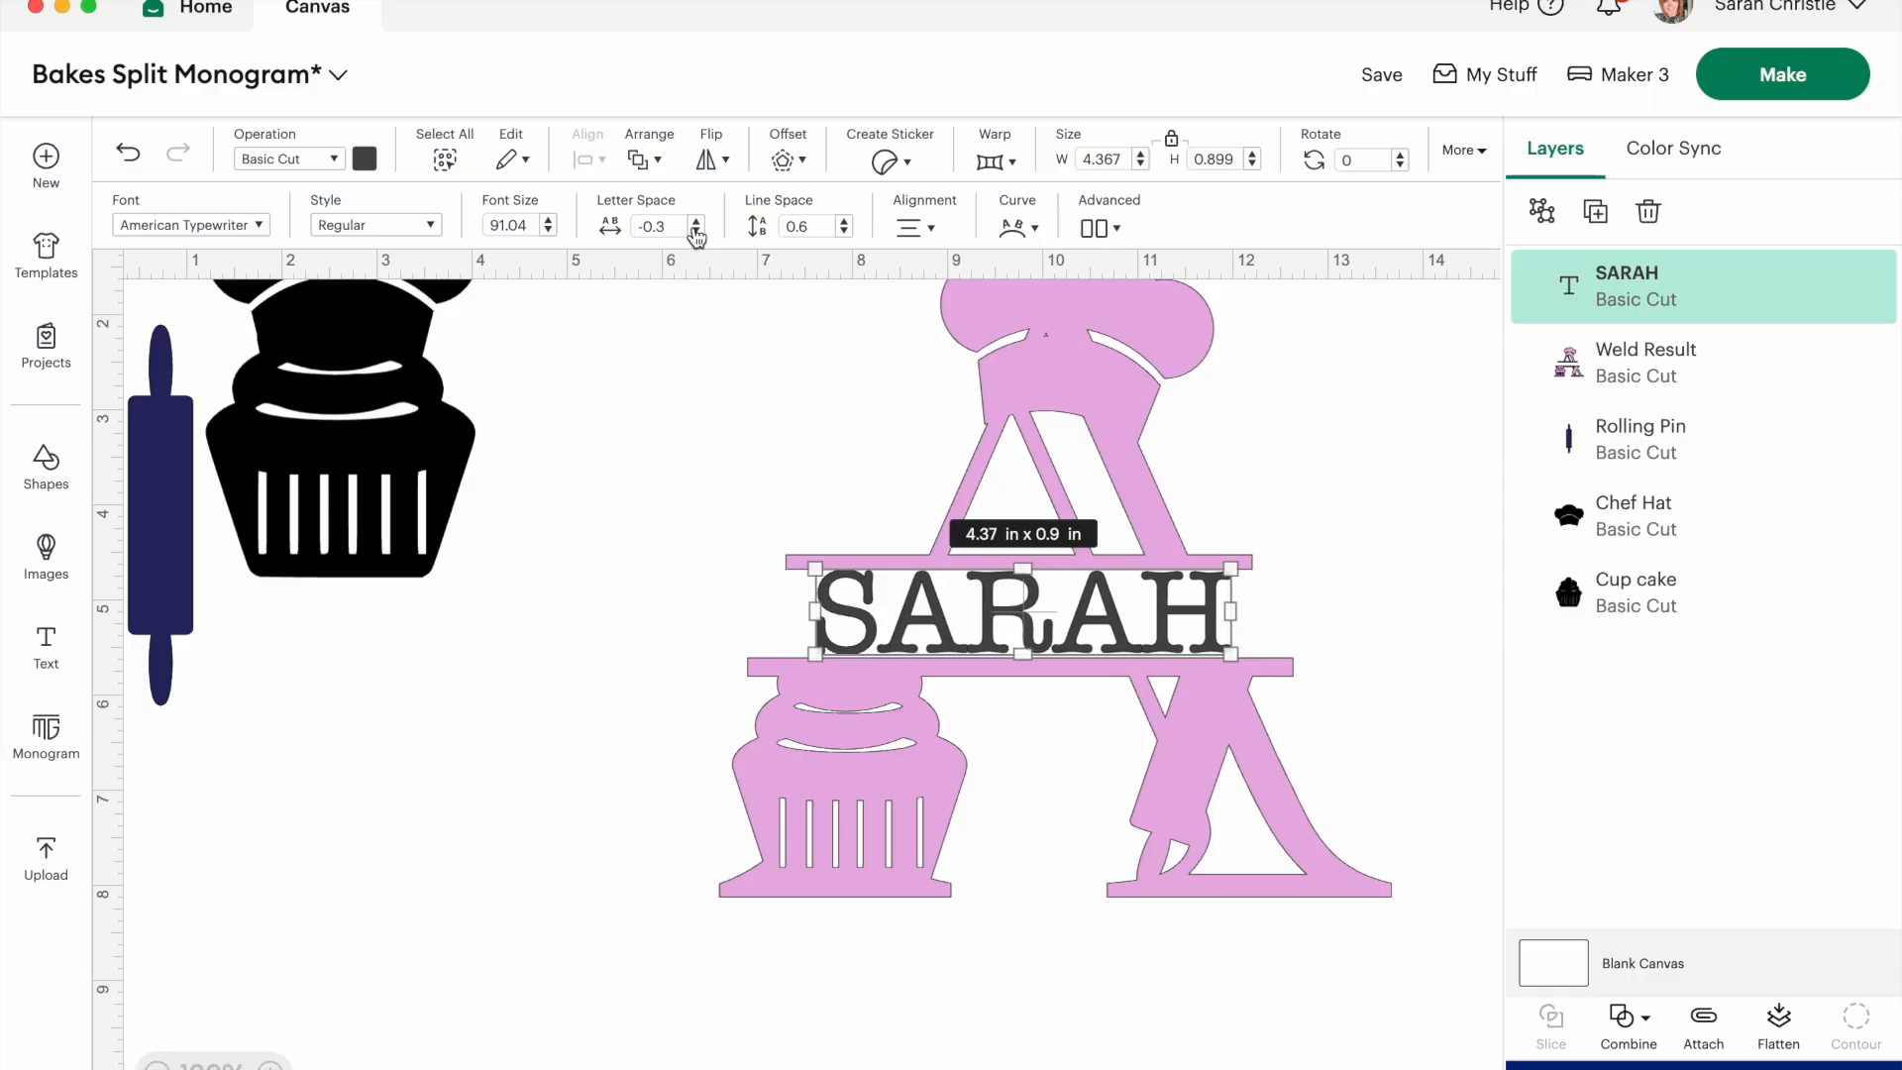
drag(913, 620, 917, 634)
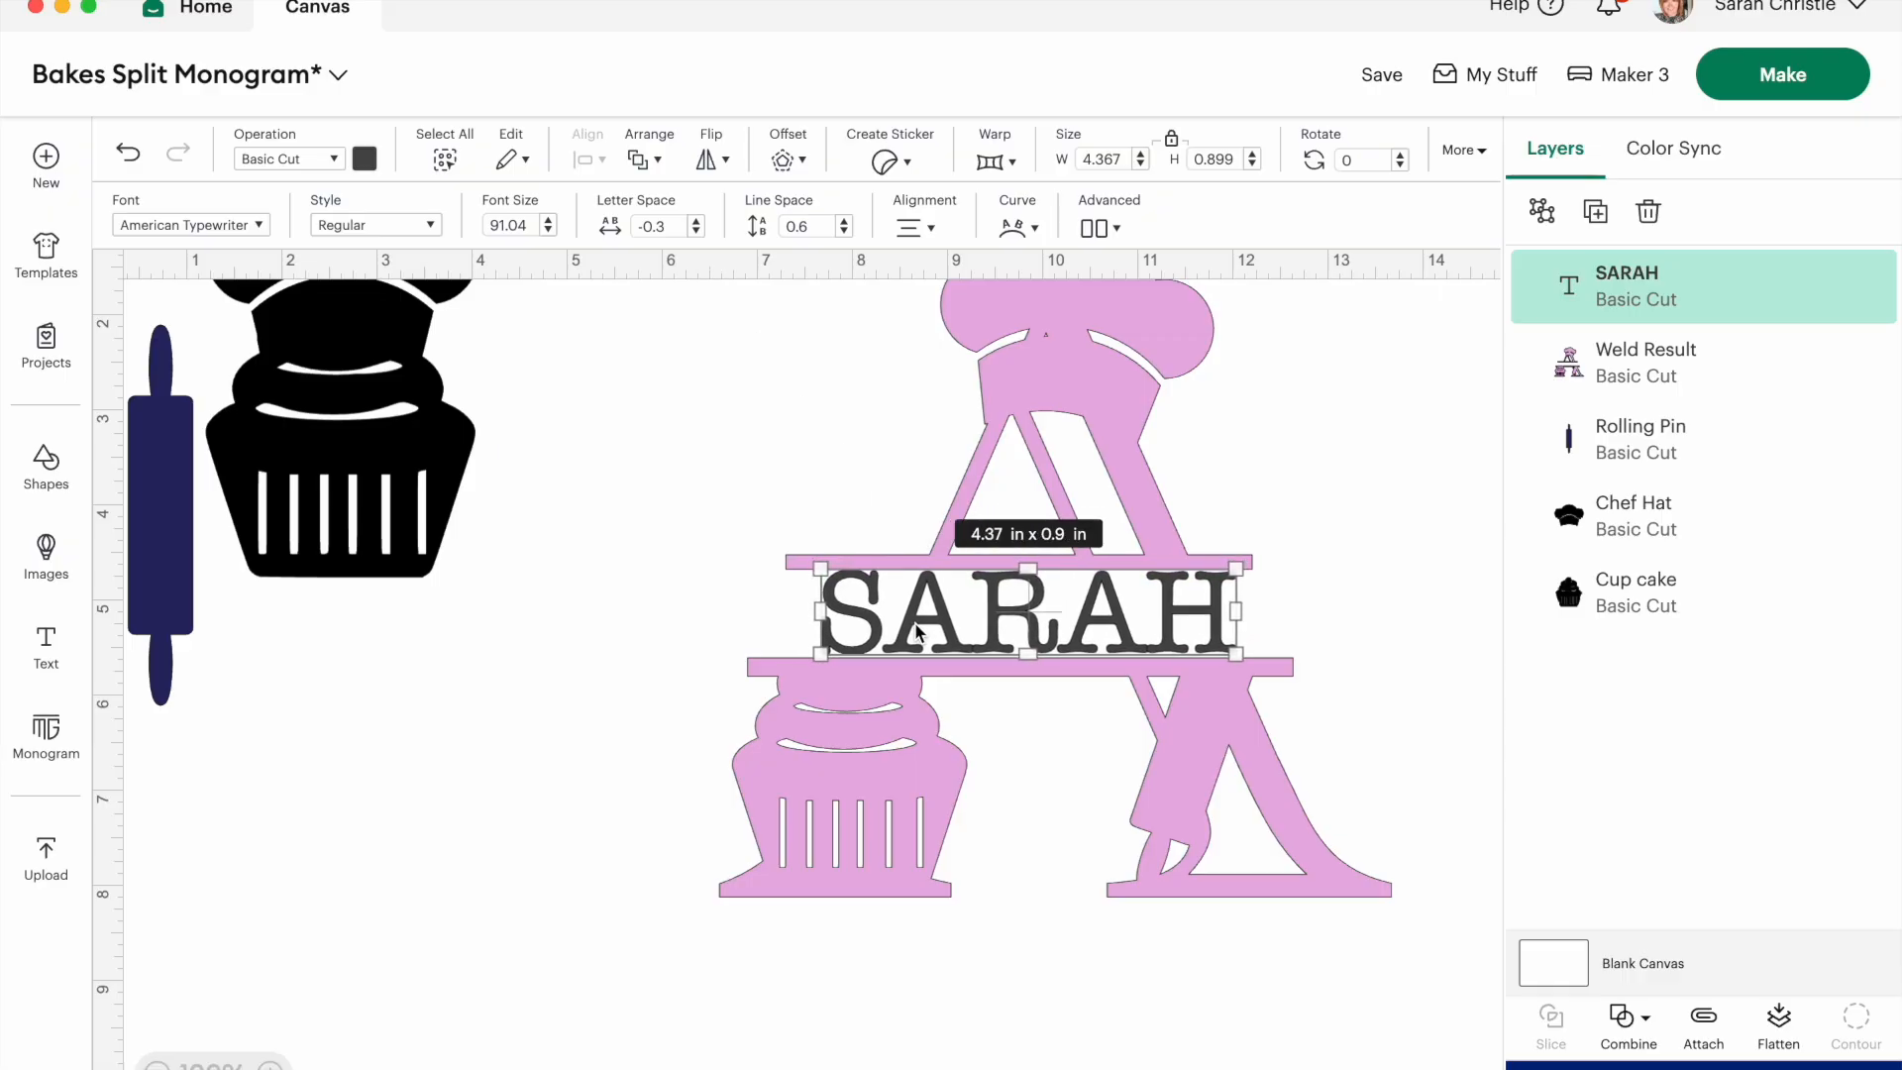
Create a 0.028 in offset around the name with rounded corners and welded offsets.
click(807, 170)
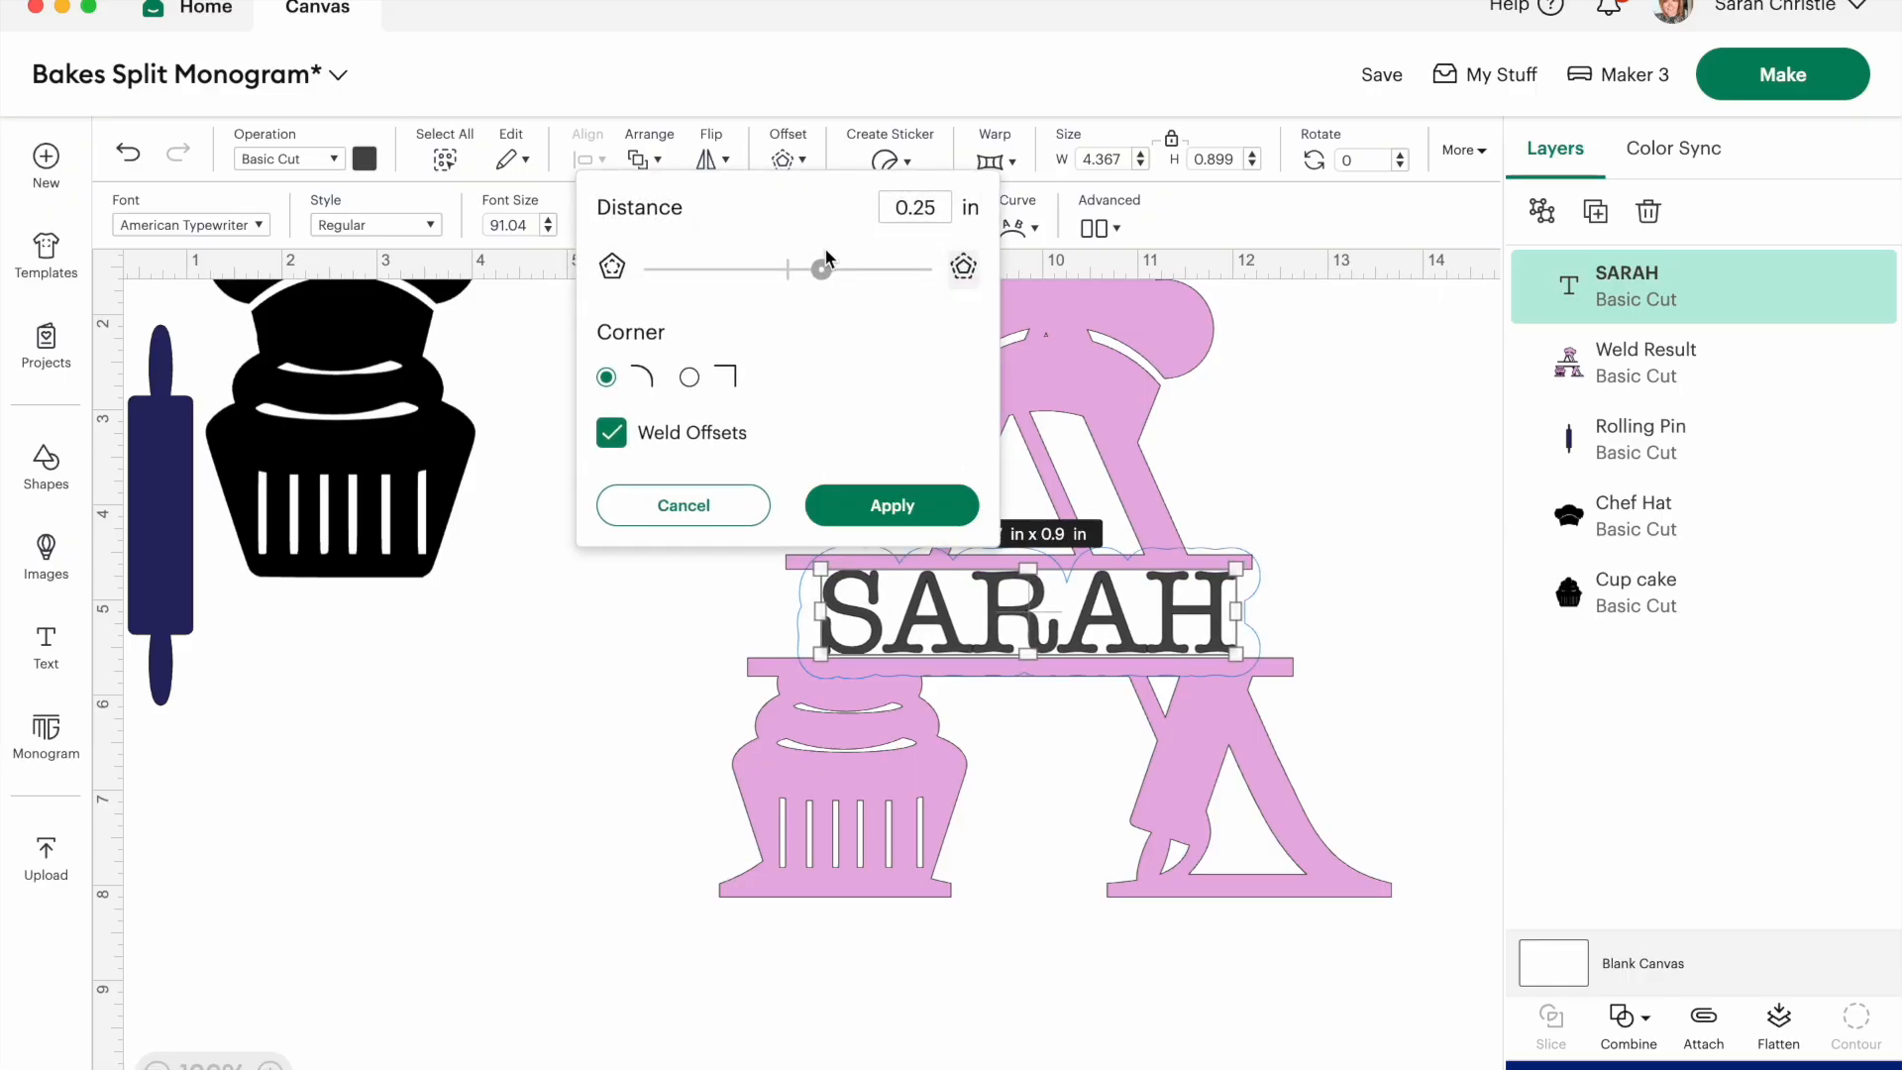
drag(827, 270, 793, 269)
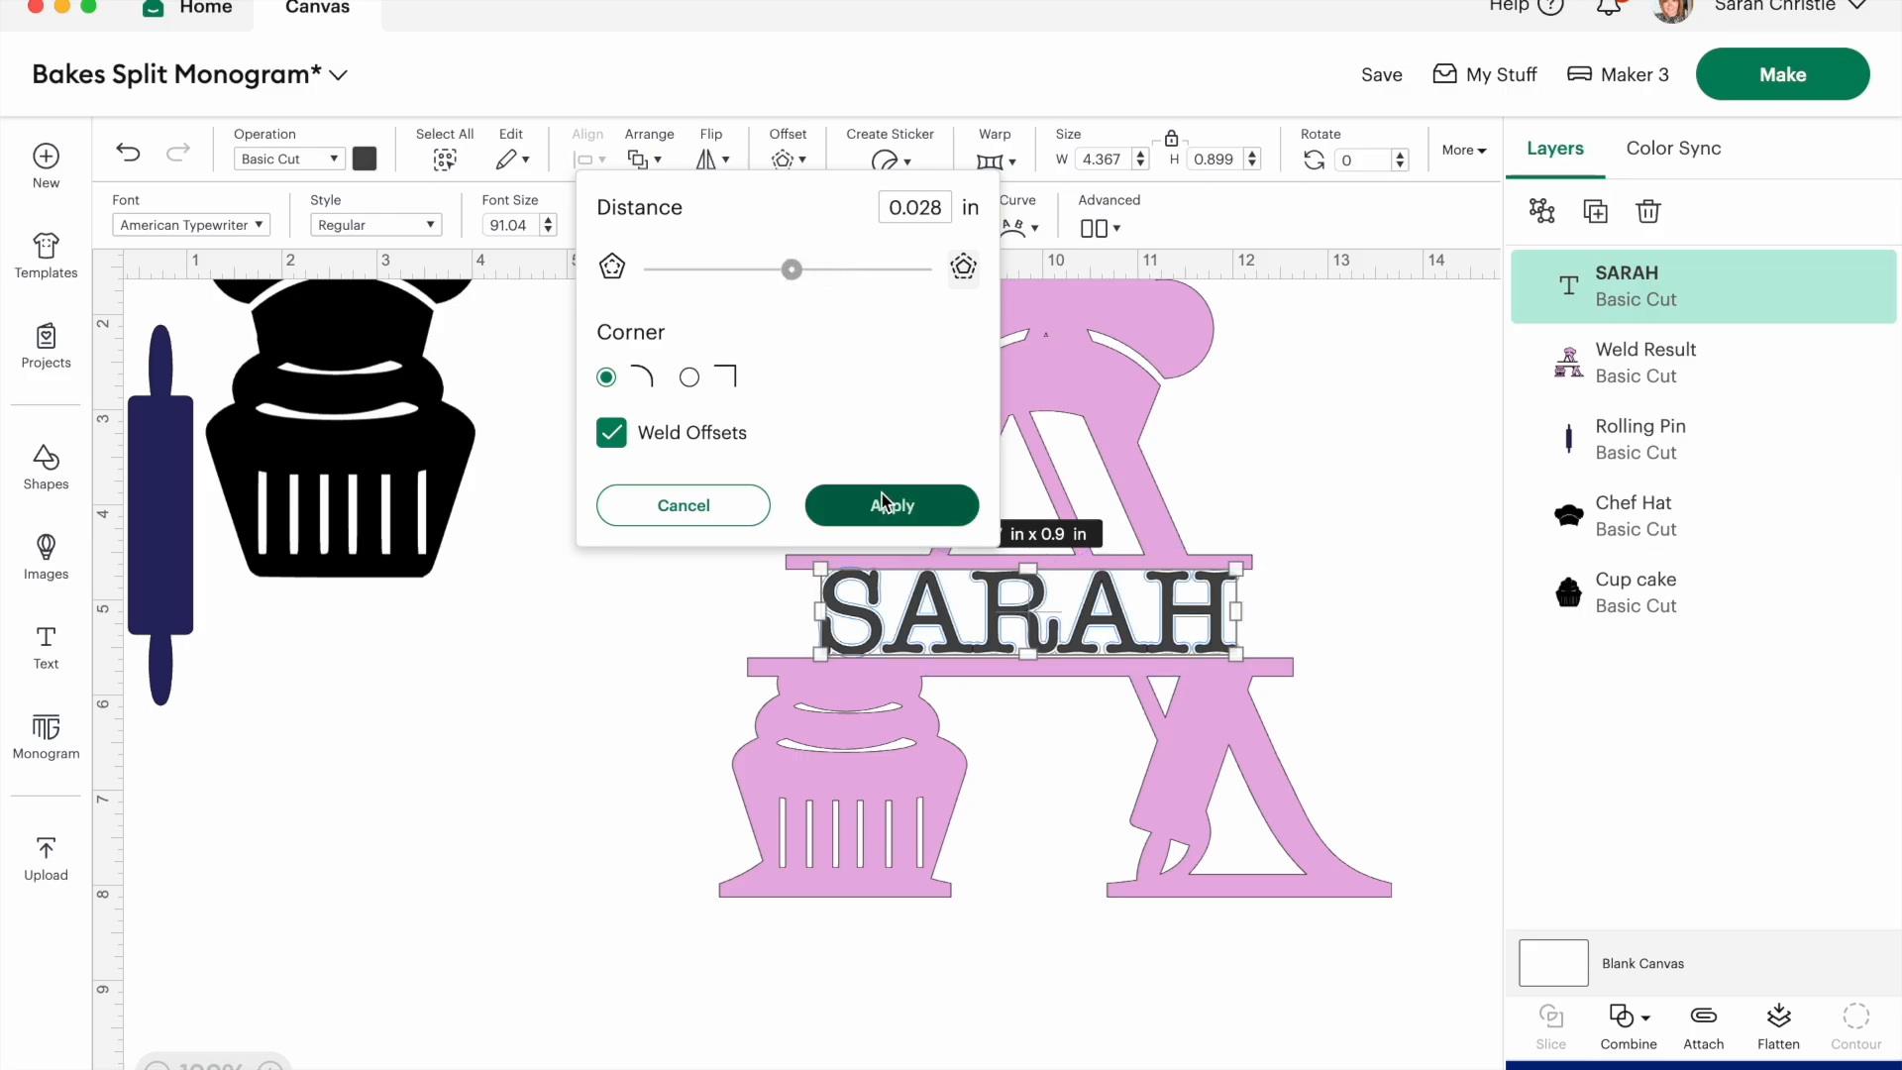
click(884, 501)
Move the split letter away from the name and delete the original text, keeping only the offset.
drag(812, 837, 815, 841)
drag(811, 828, 1417, 966)
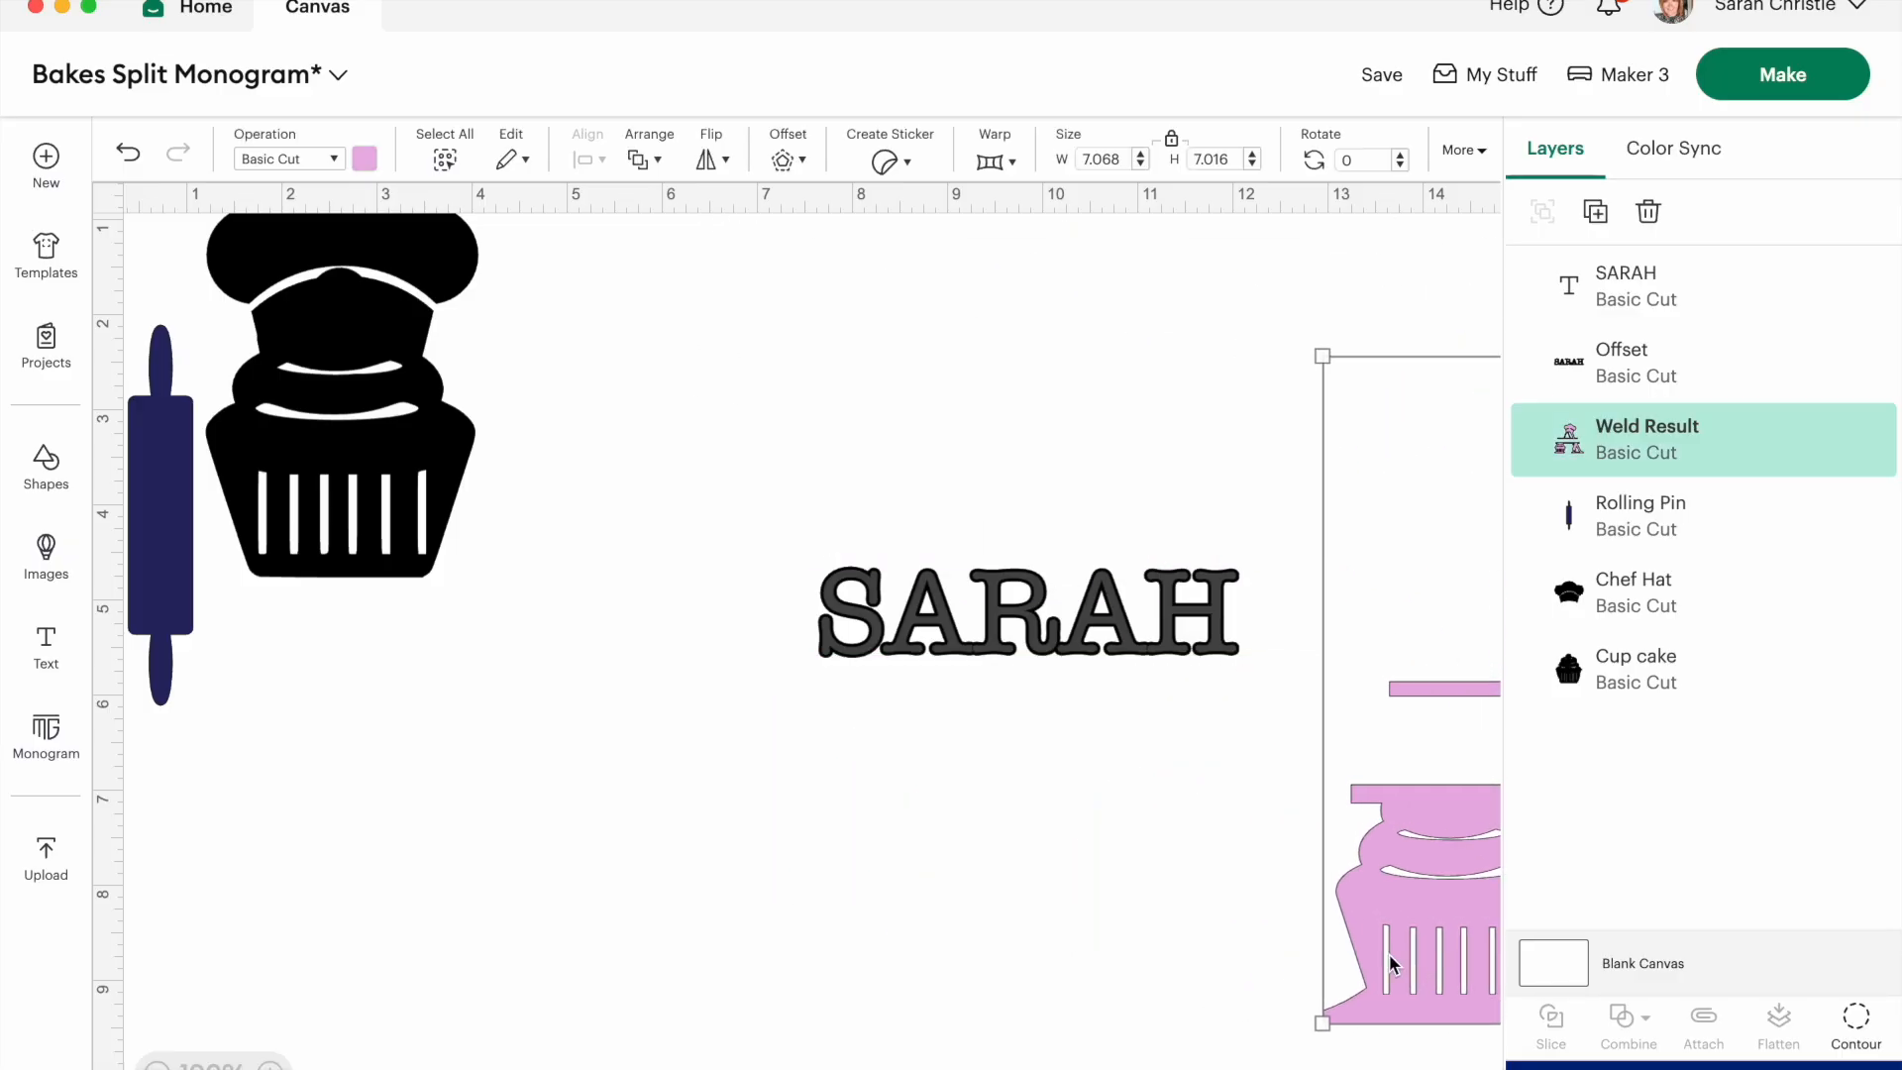
drag(1036, 670, 1020, 862)
key(Delete)
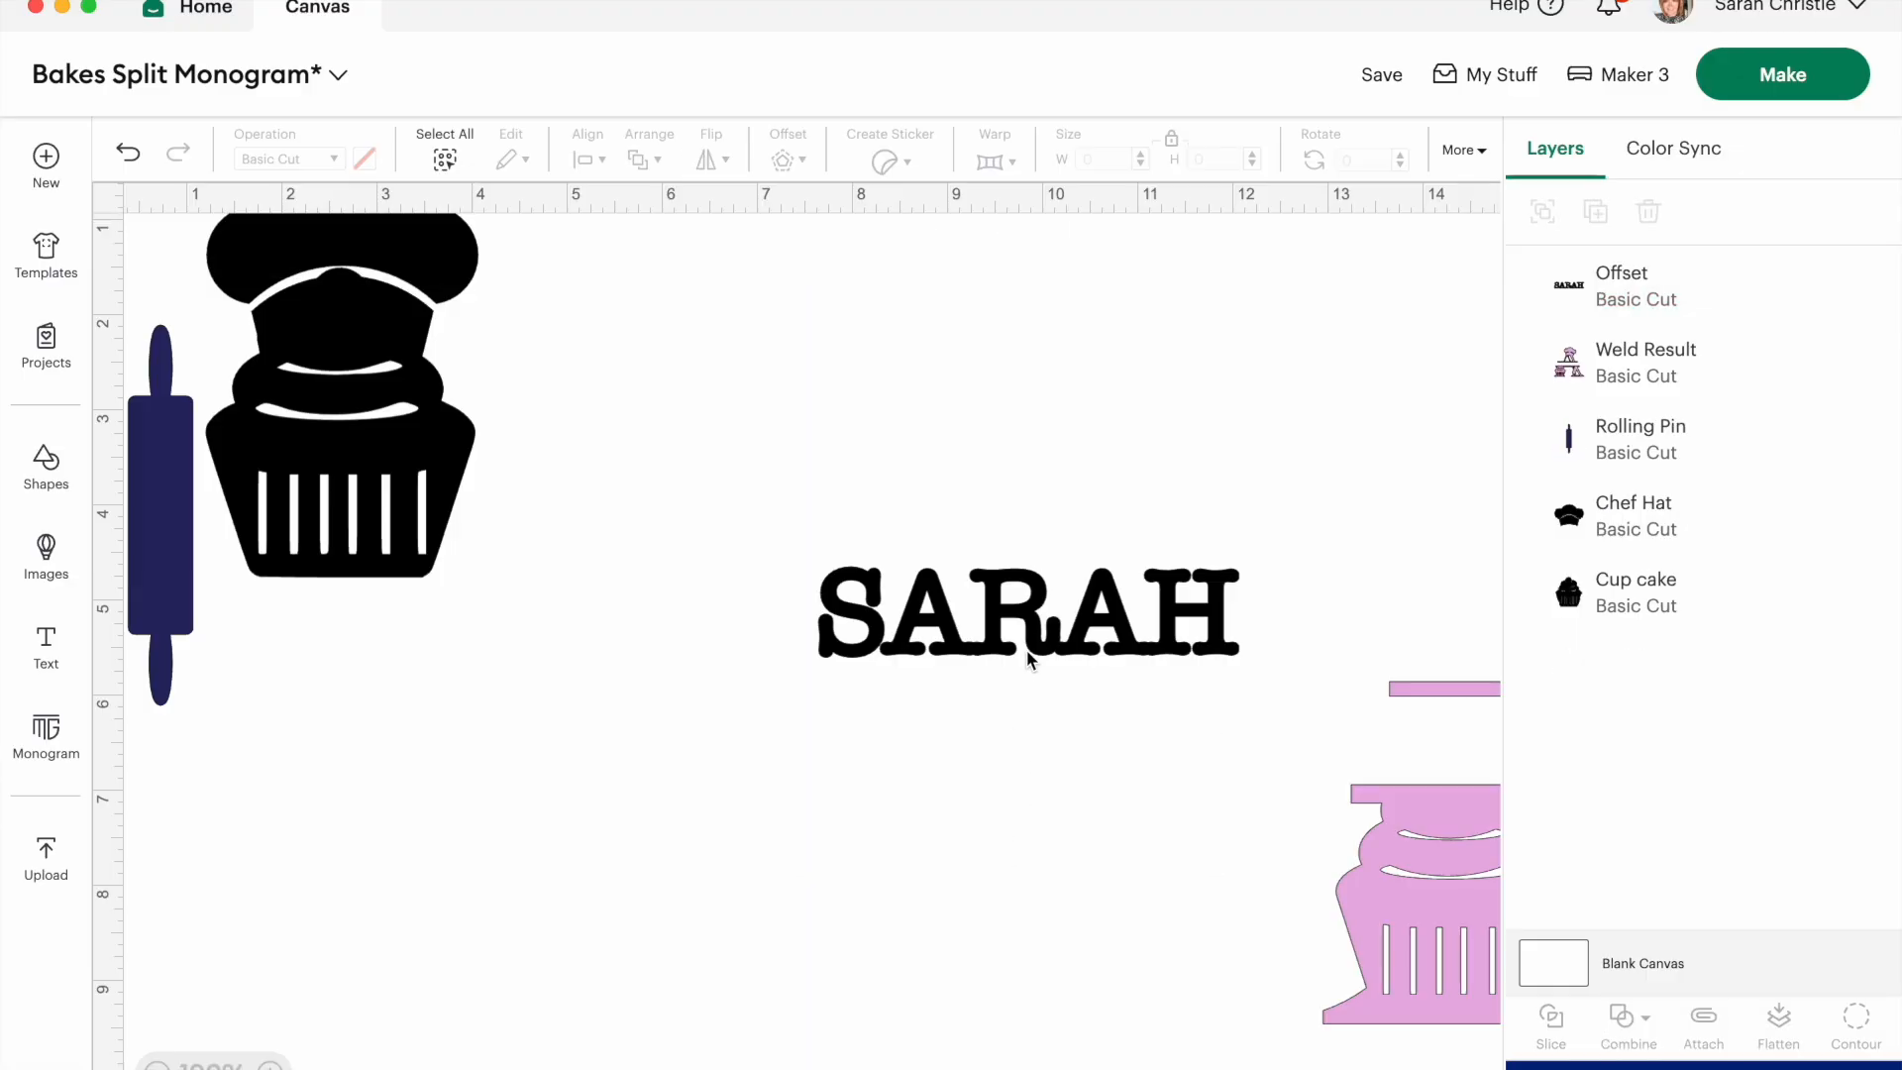
Enlarge the name offset to about 4.55 × 1.01 in and position the split letter so its bars frame the name.
click(1028, 662)
drag(1239, 658, 1244, 666)
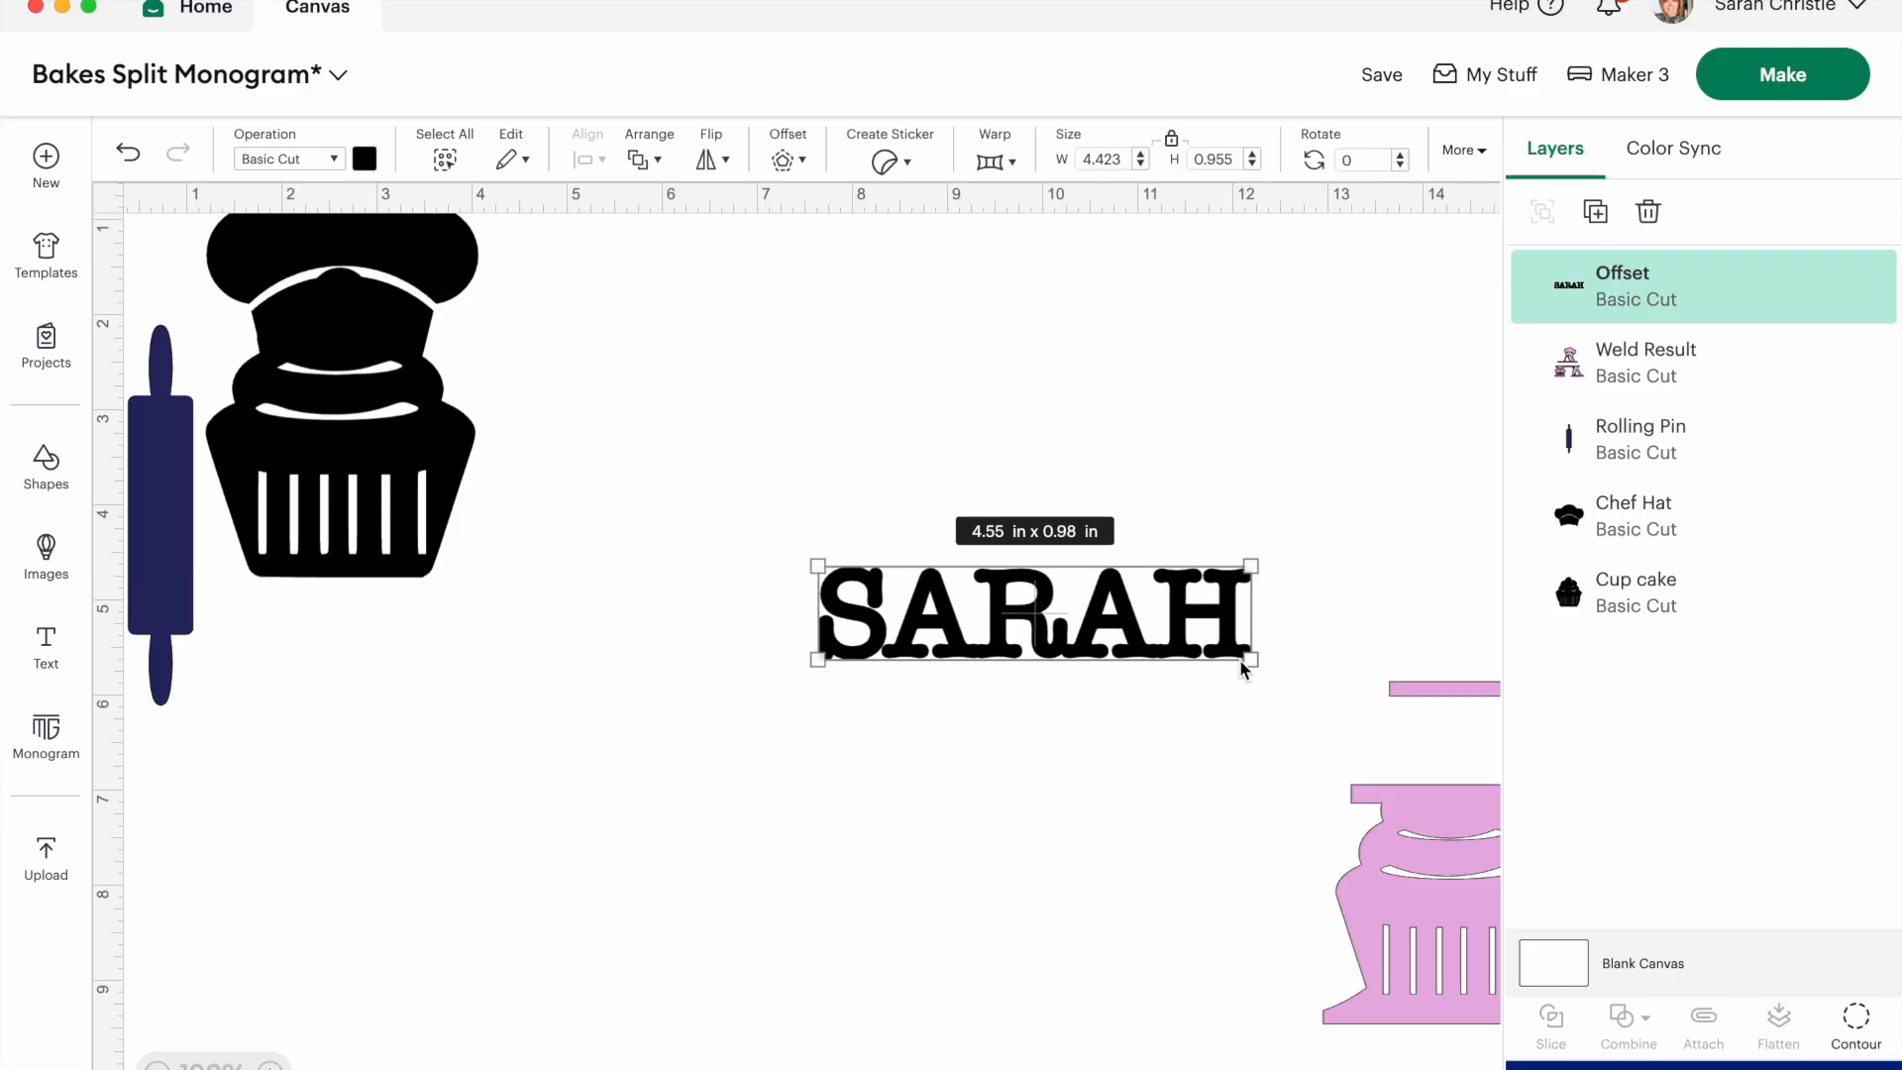
drag(1431, 905, 844, 778)
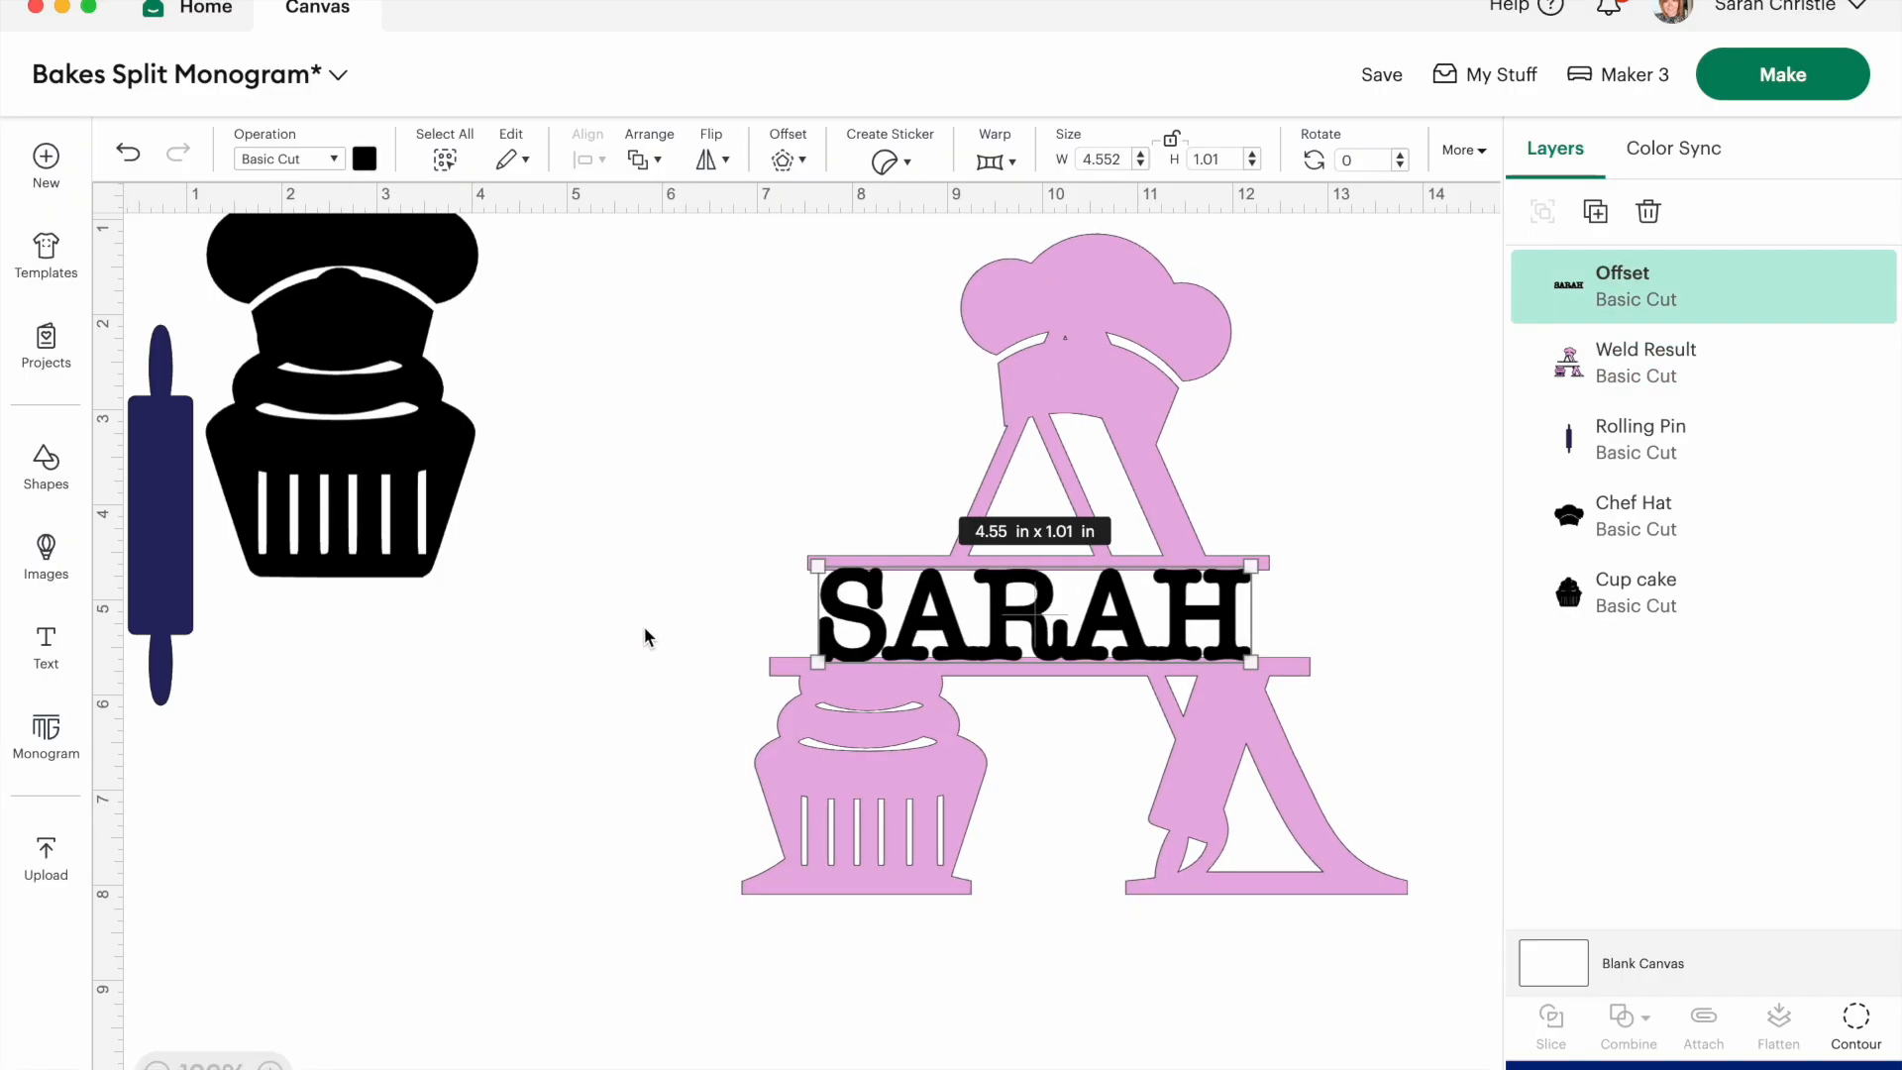
Weld the name offset and the split letter into a single shape.
click(644, 629)
drag(685, 228, 1445, 975)
click(1648, 1017)
click(1631, 735)
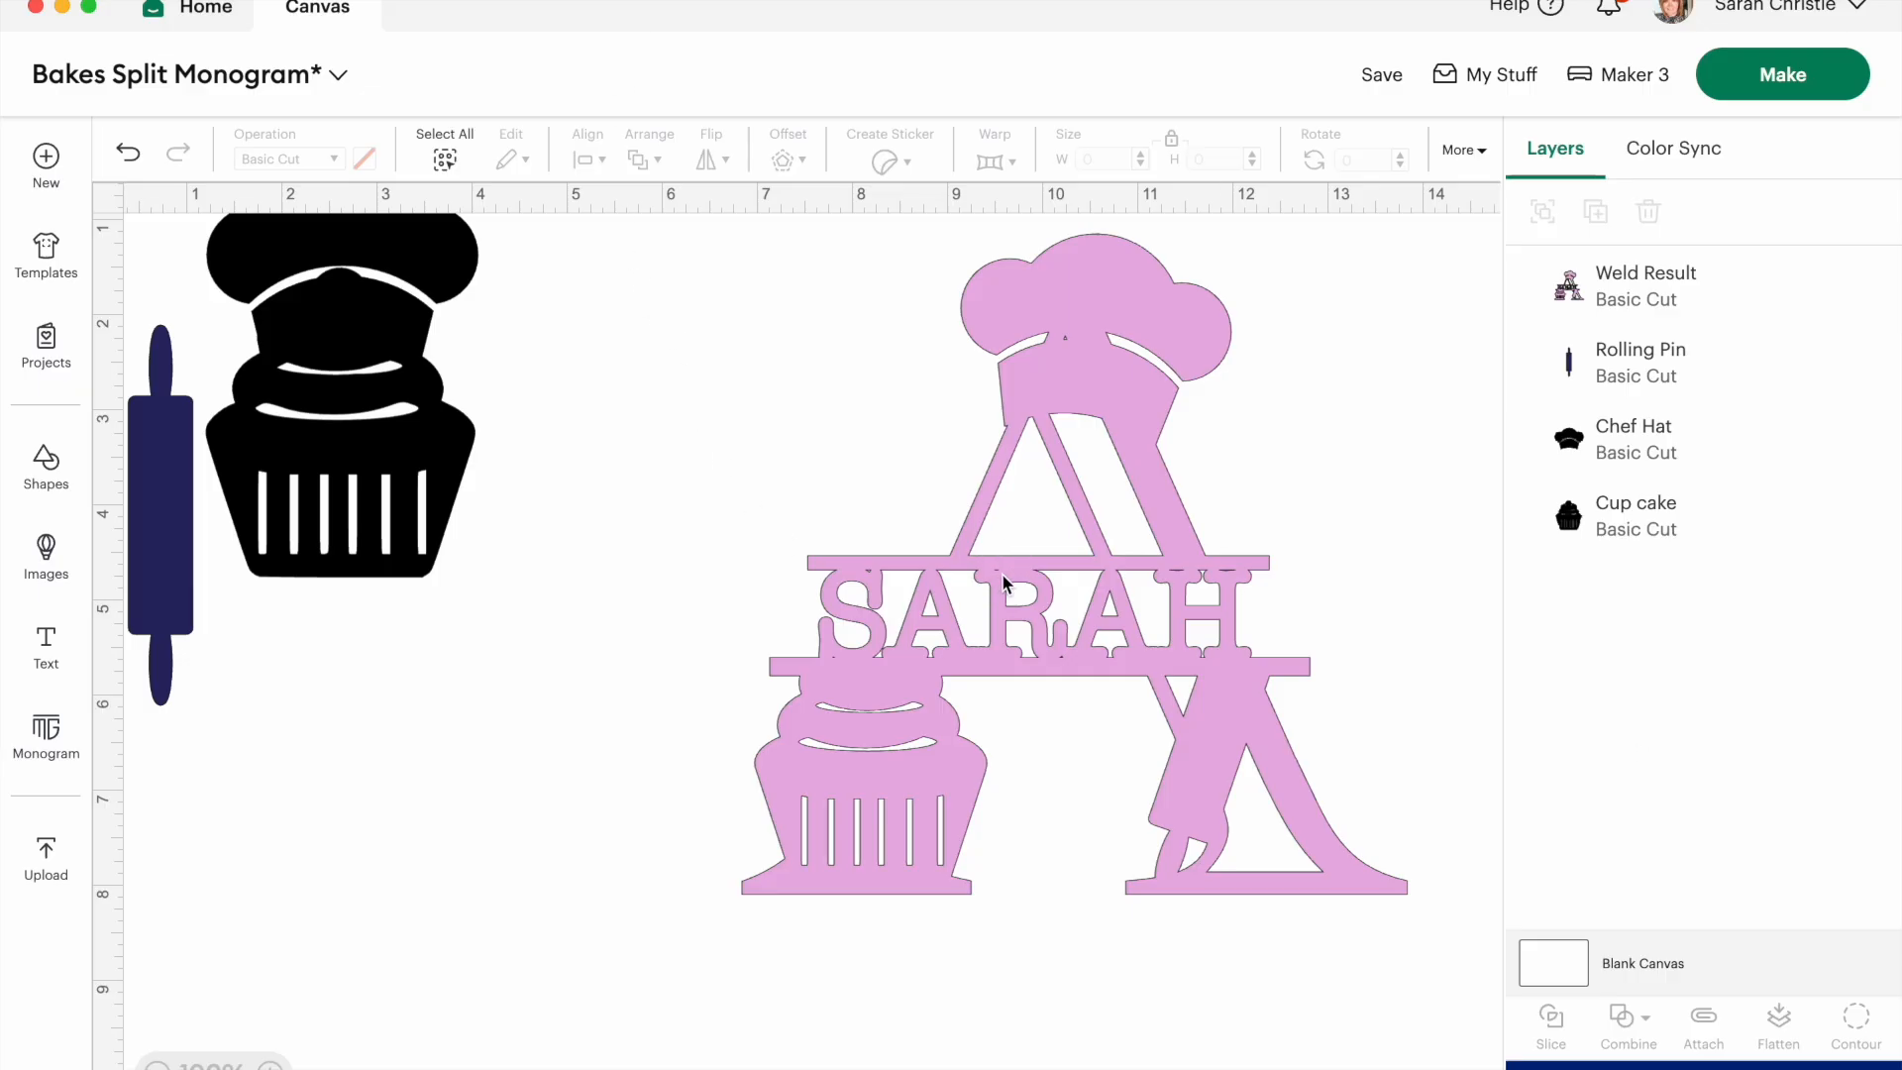
Hide the six smallest contours of the welded monogram.
click(1155, 639)
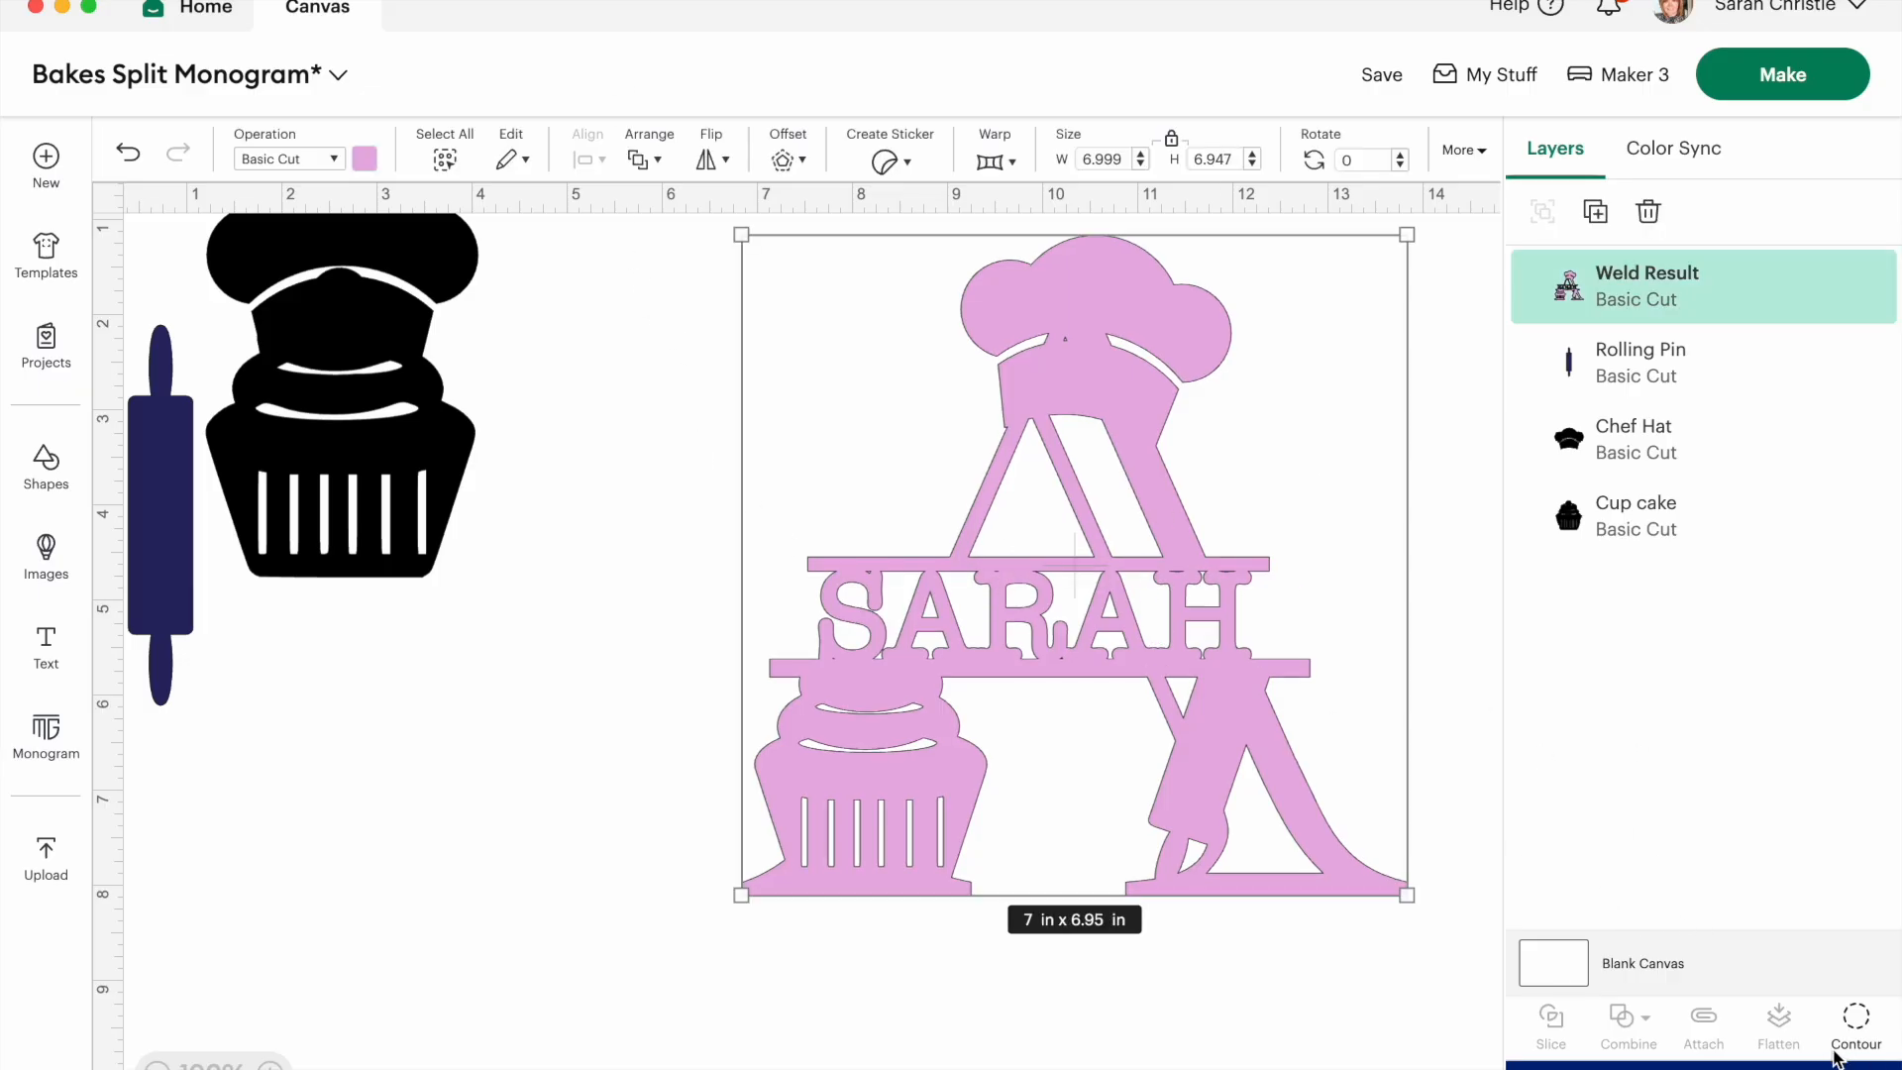
click(1856, 1021)
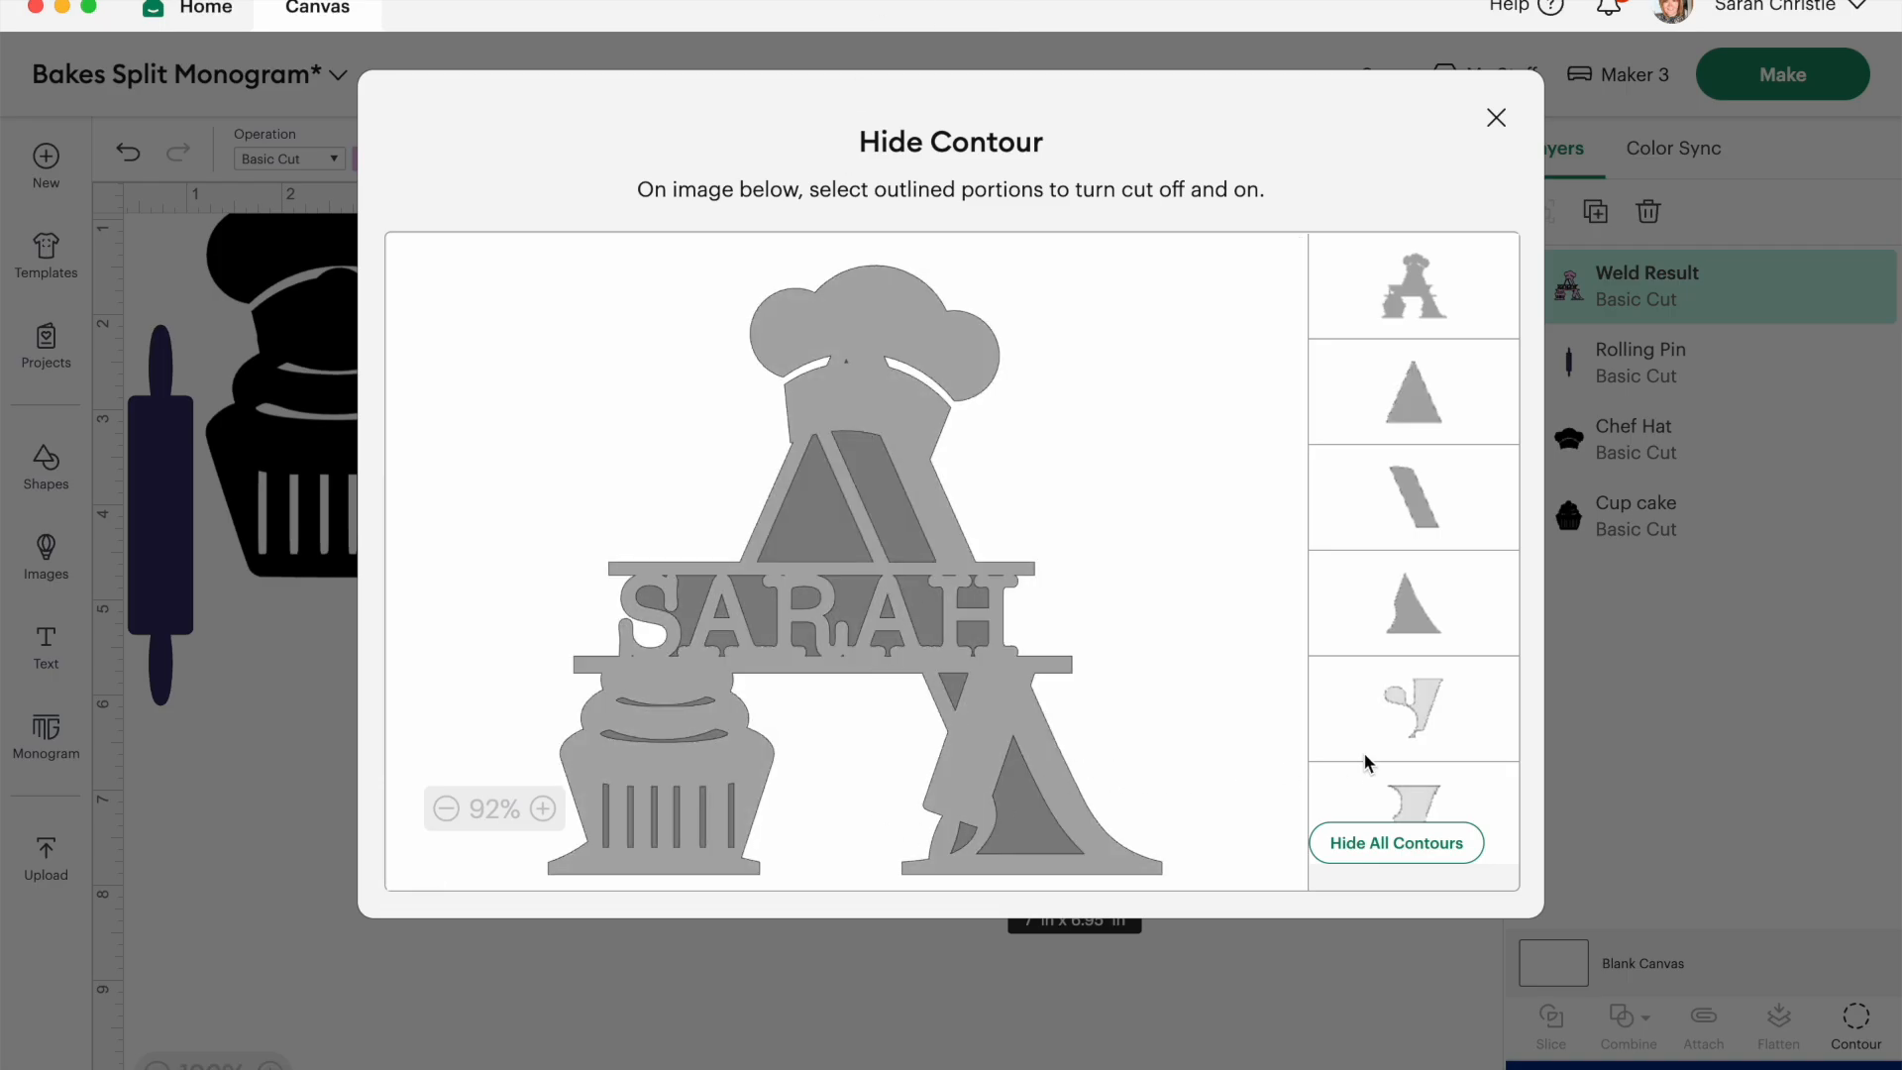
scroll(1371, 764, down, 10)
click(1403, 775)
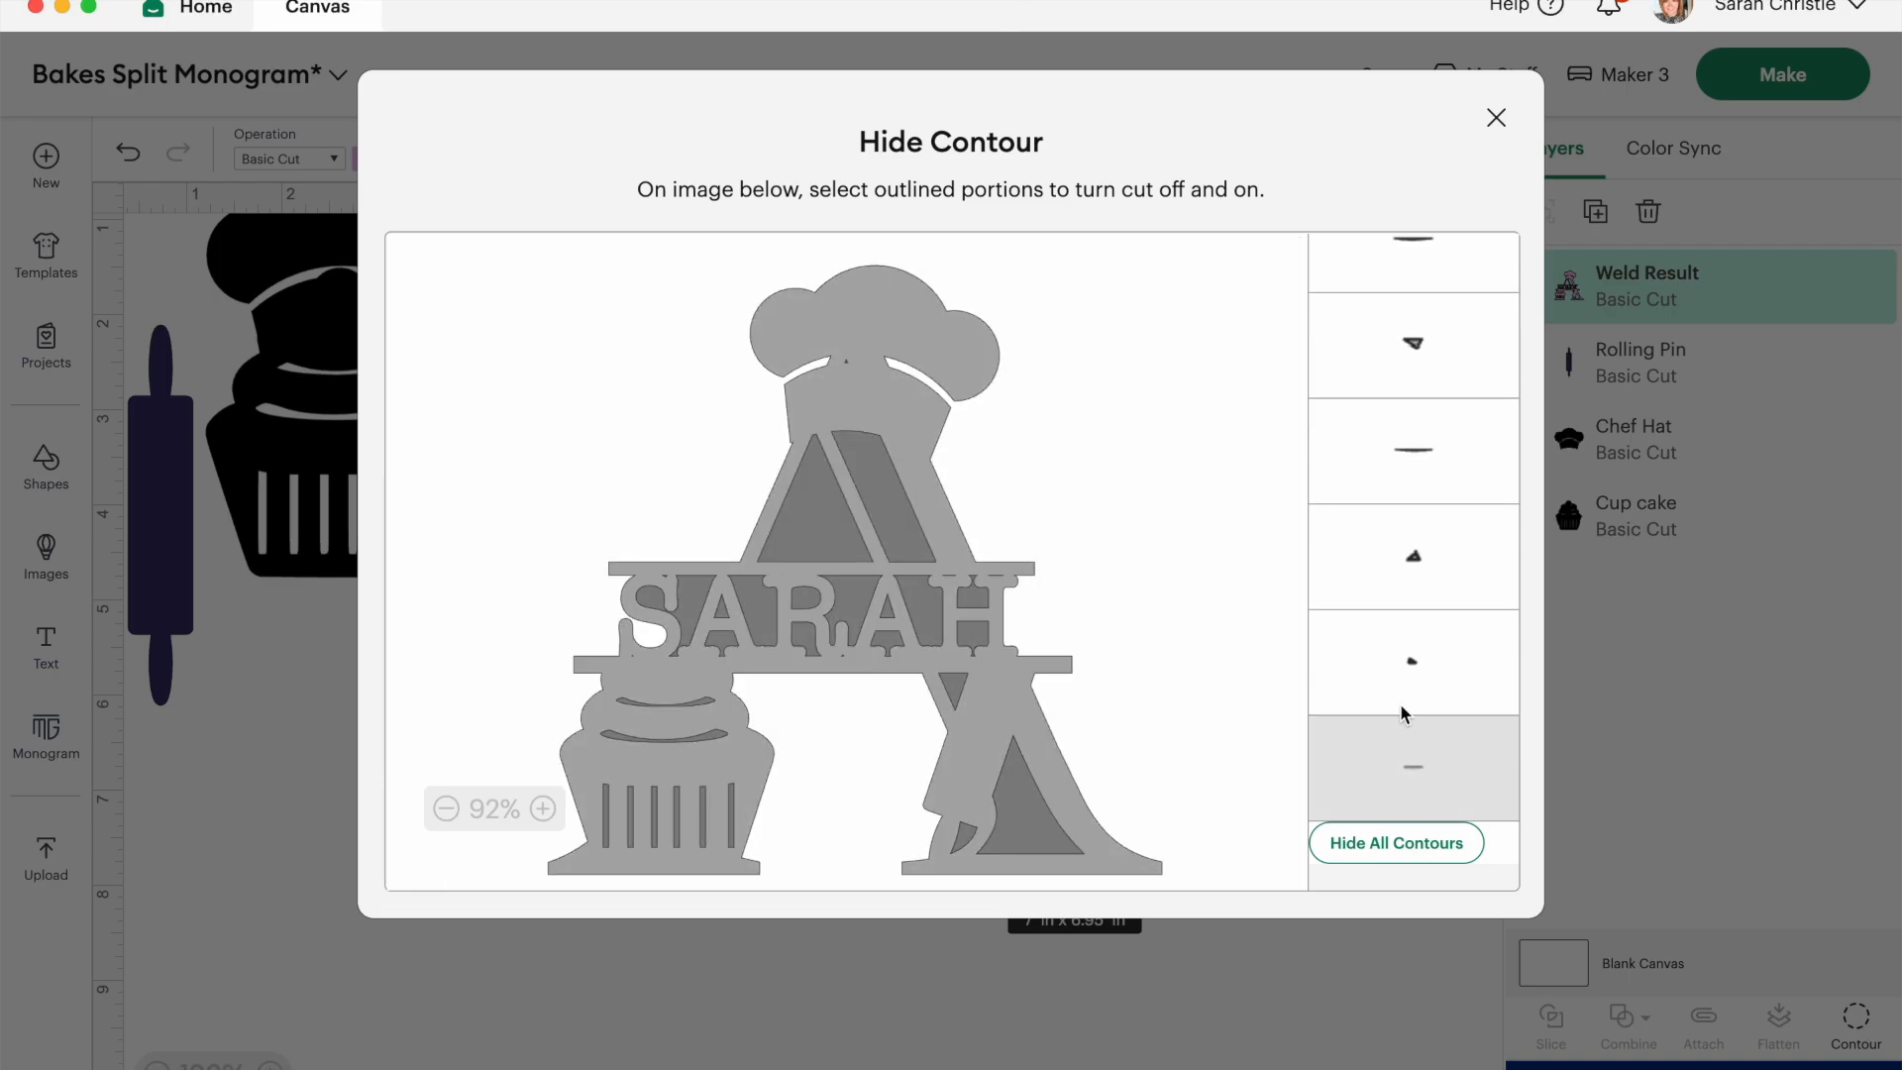
click(1405, 764)
click(1405, 769)
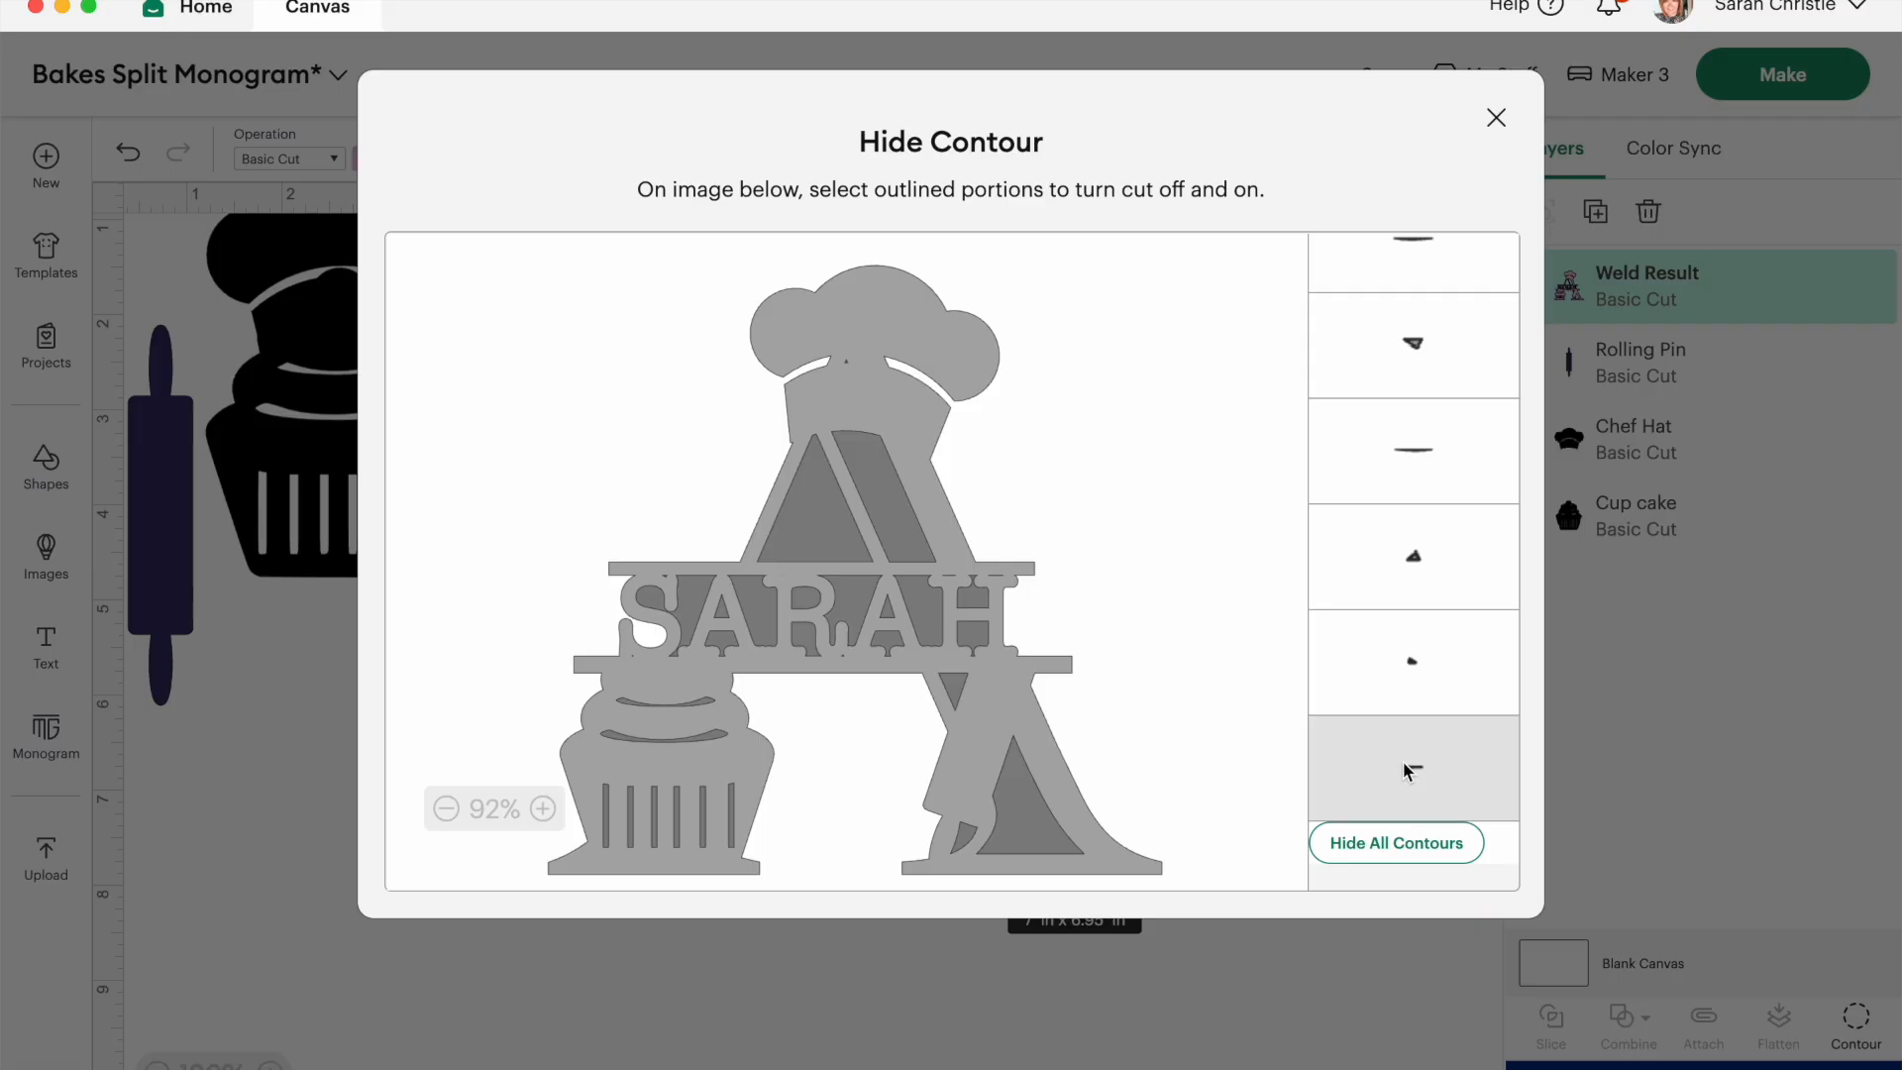
click(1405, 651)
click(1404, 574)
click(1387, 452)
scroll(1387, 456, up, 1)
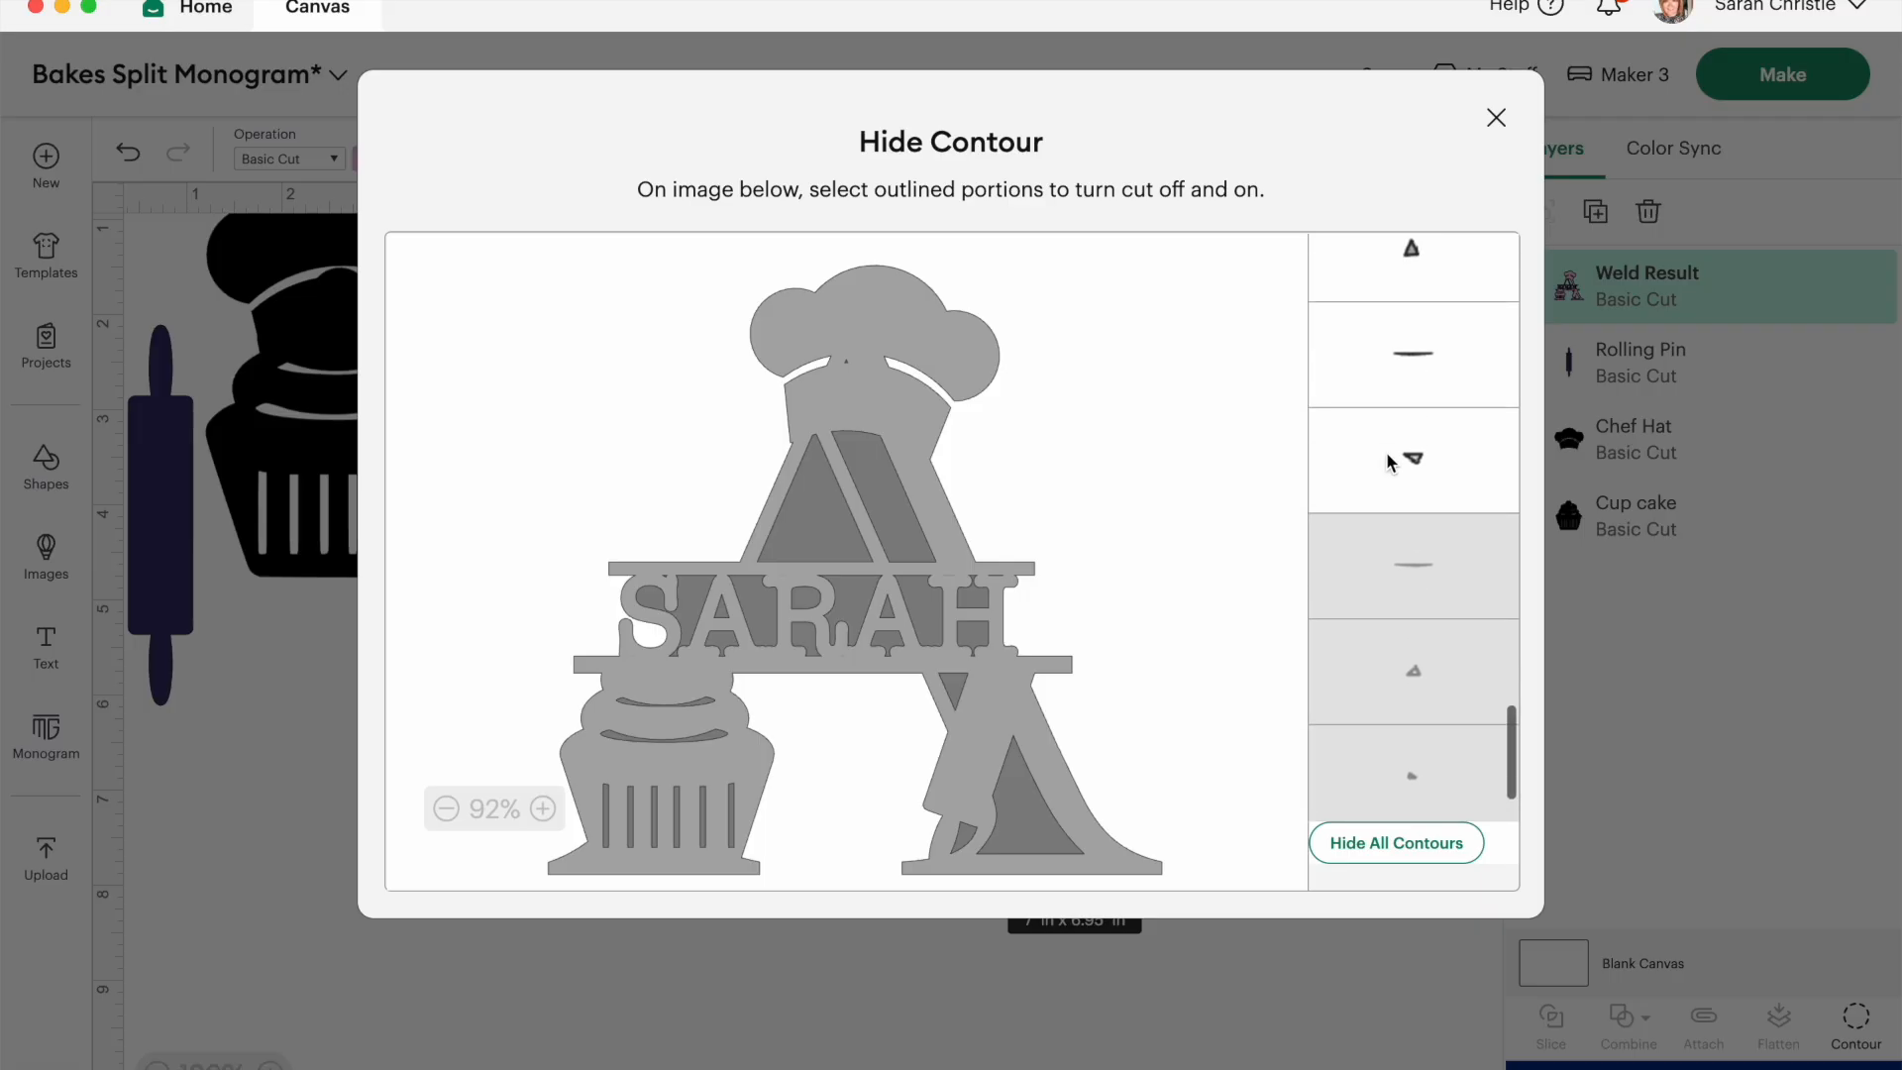
click(1387, 454)
scroll(1387, 454, up, 1)
click(1387, 454)
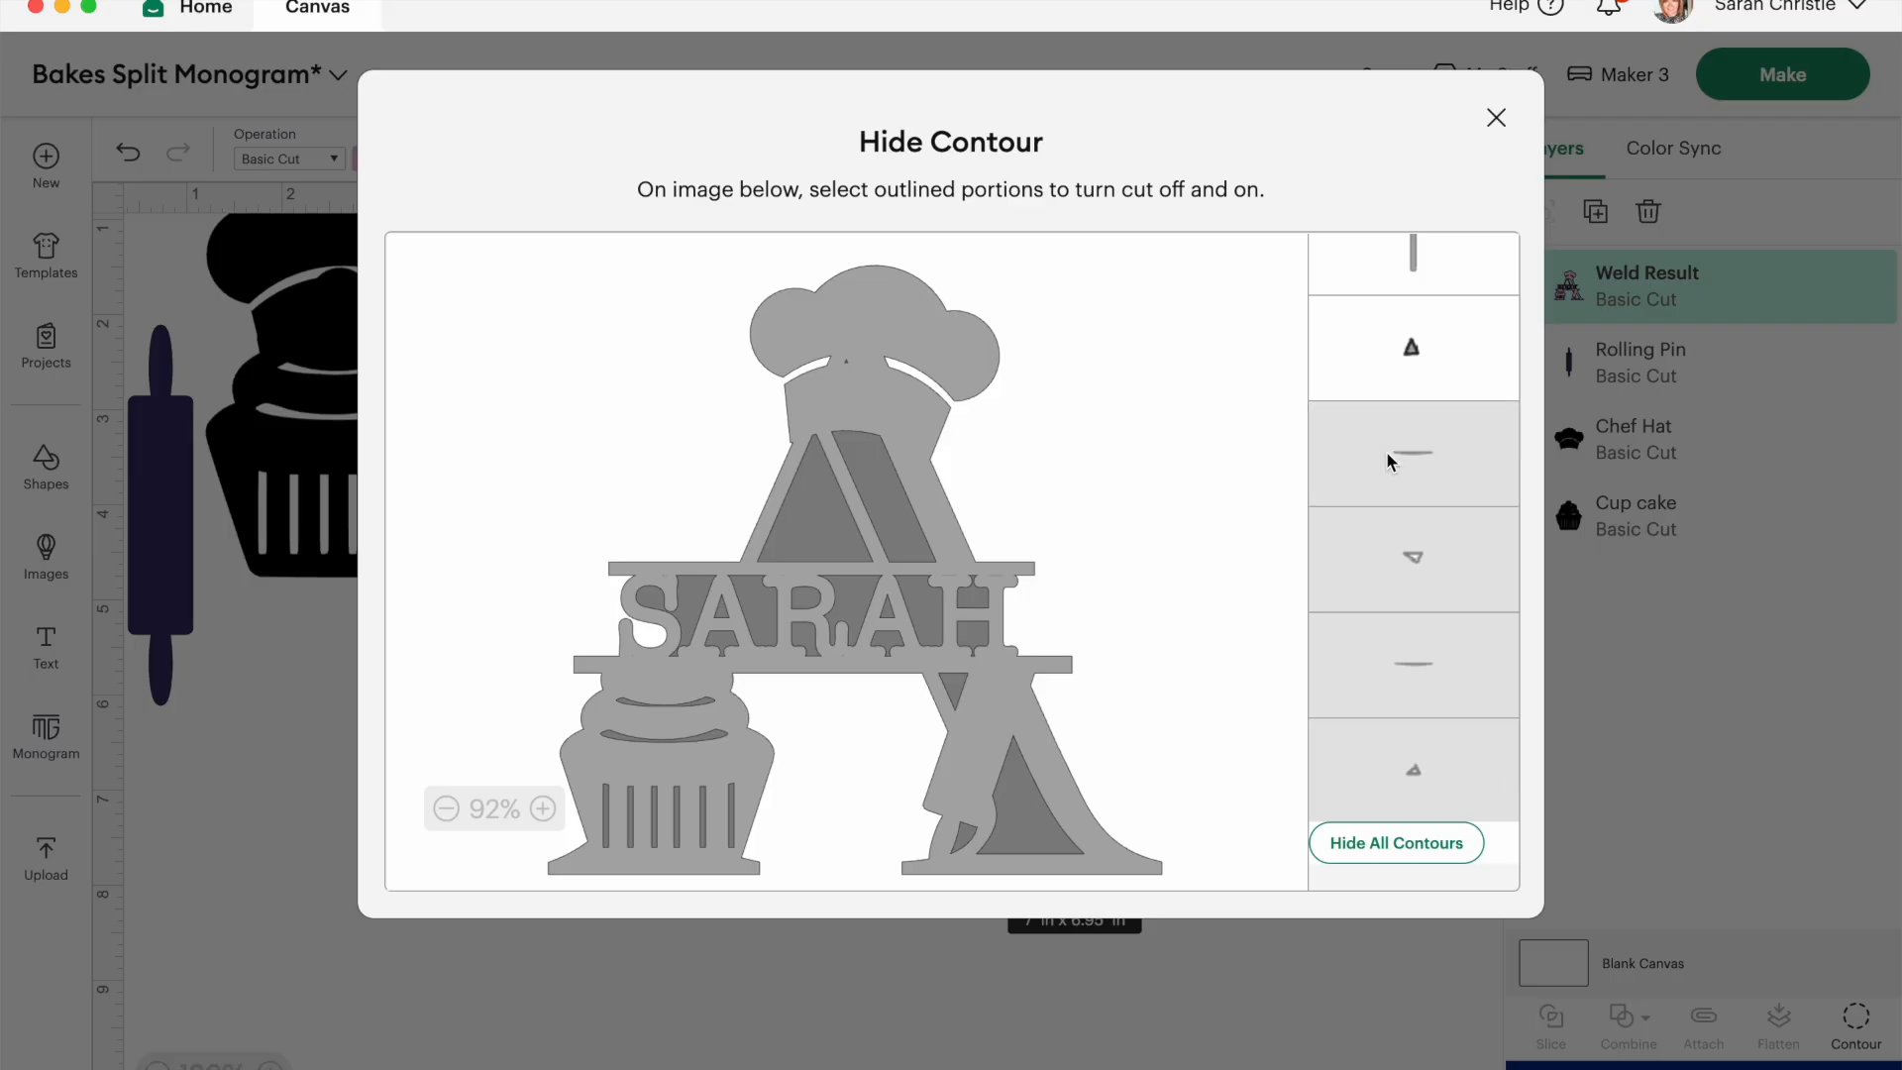
scroll(1387, 454, up, 1)
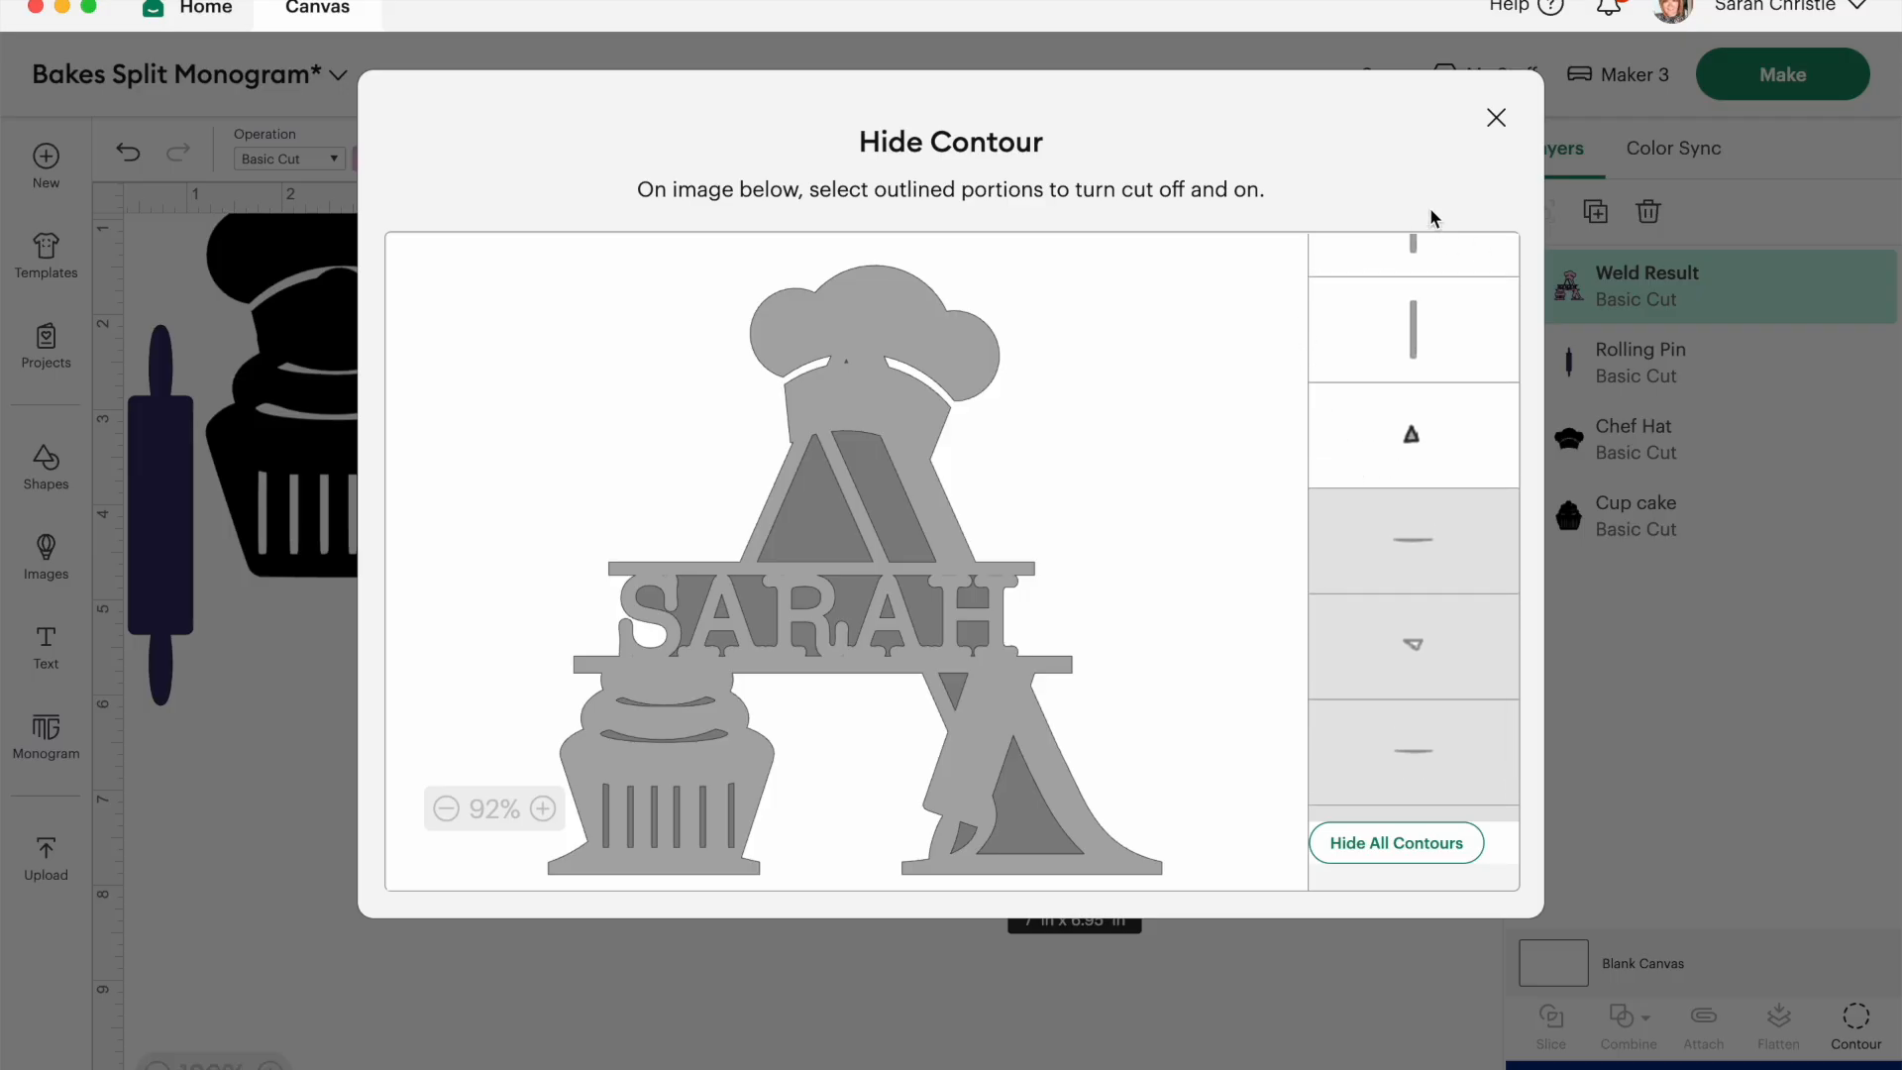
click(1498, 119)
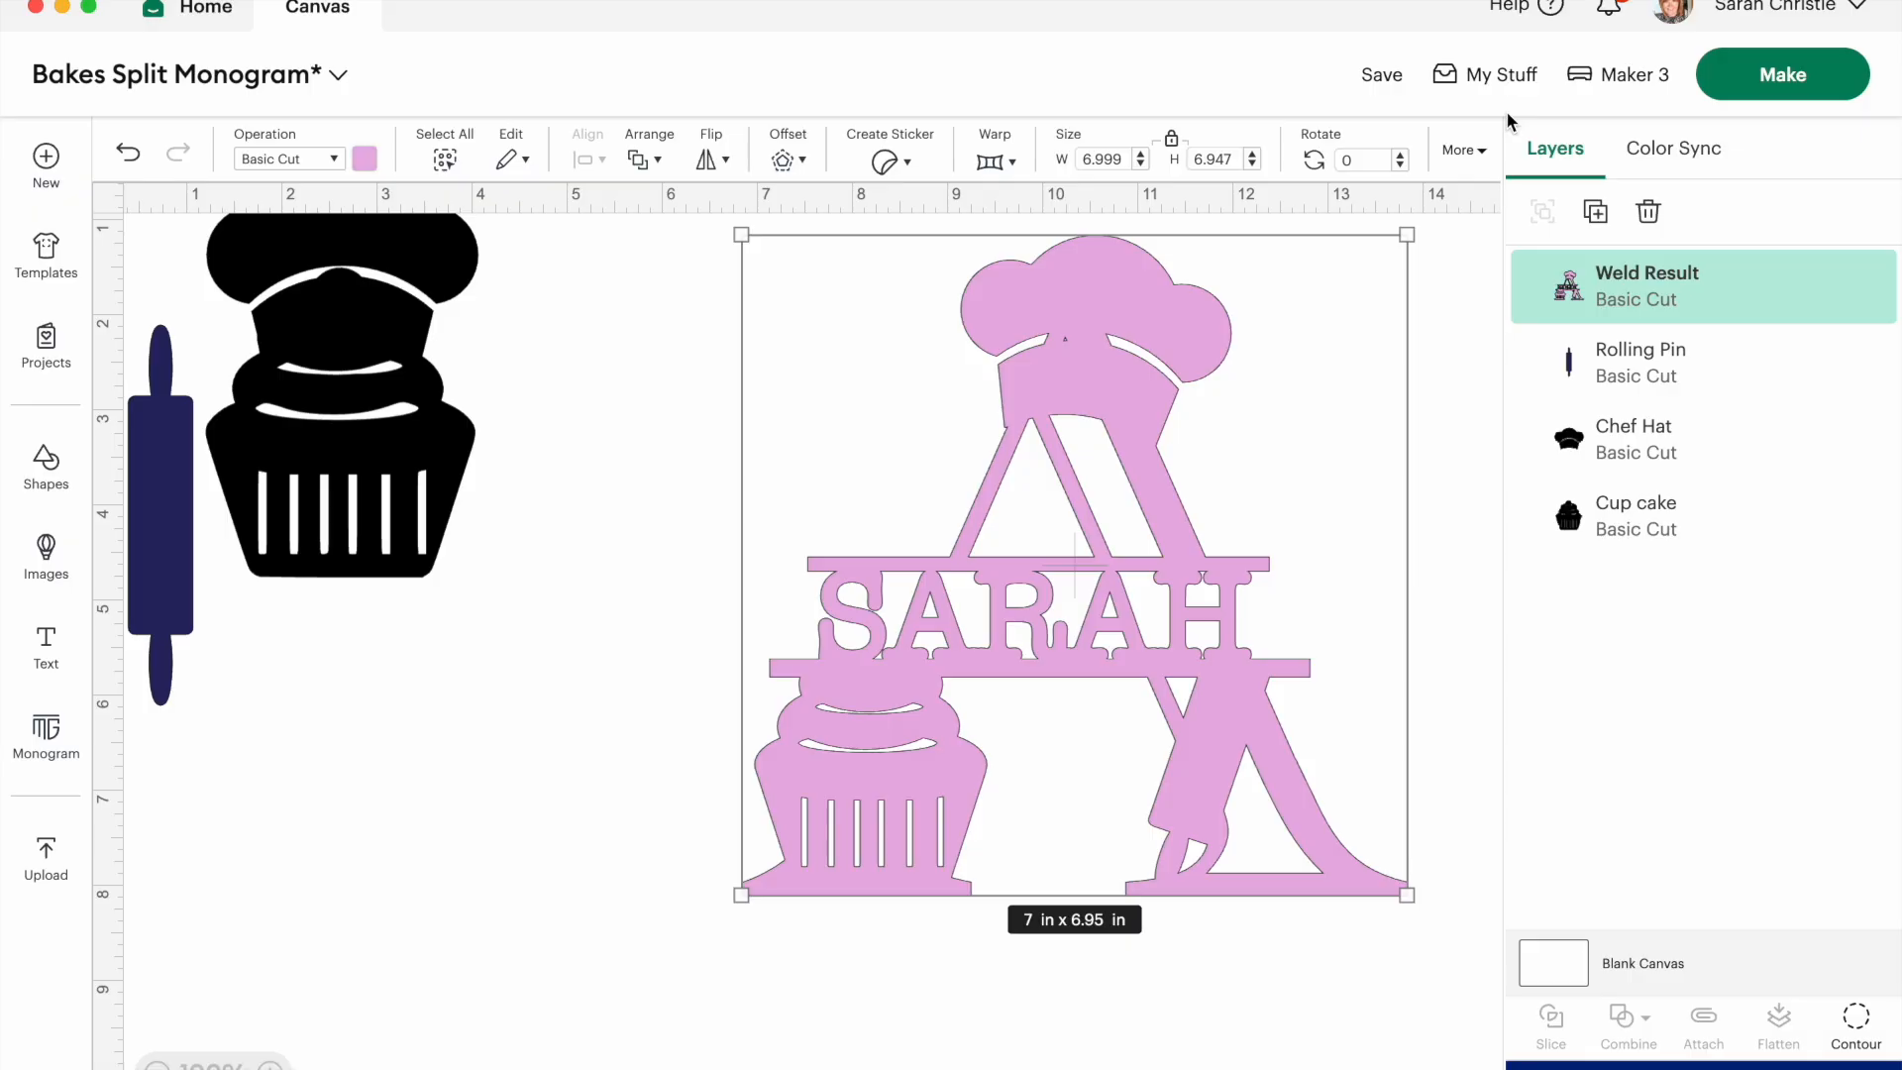
Add a circle shape, shrink it, and place it just beside the spare cupcake image.
click(722, 756)
drag(958, 807, 945, 818)
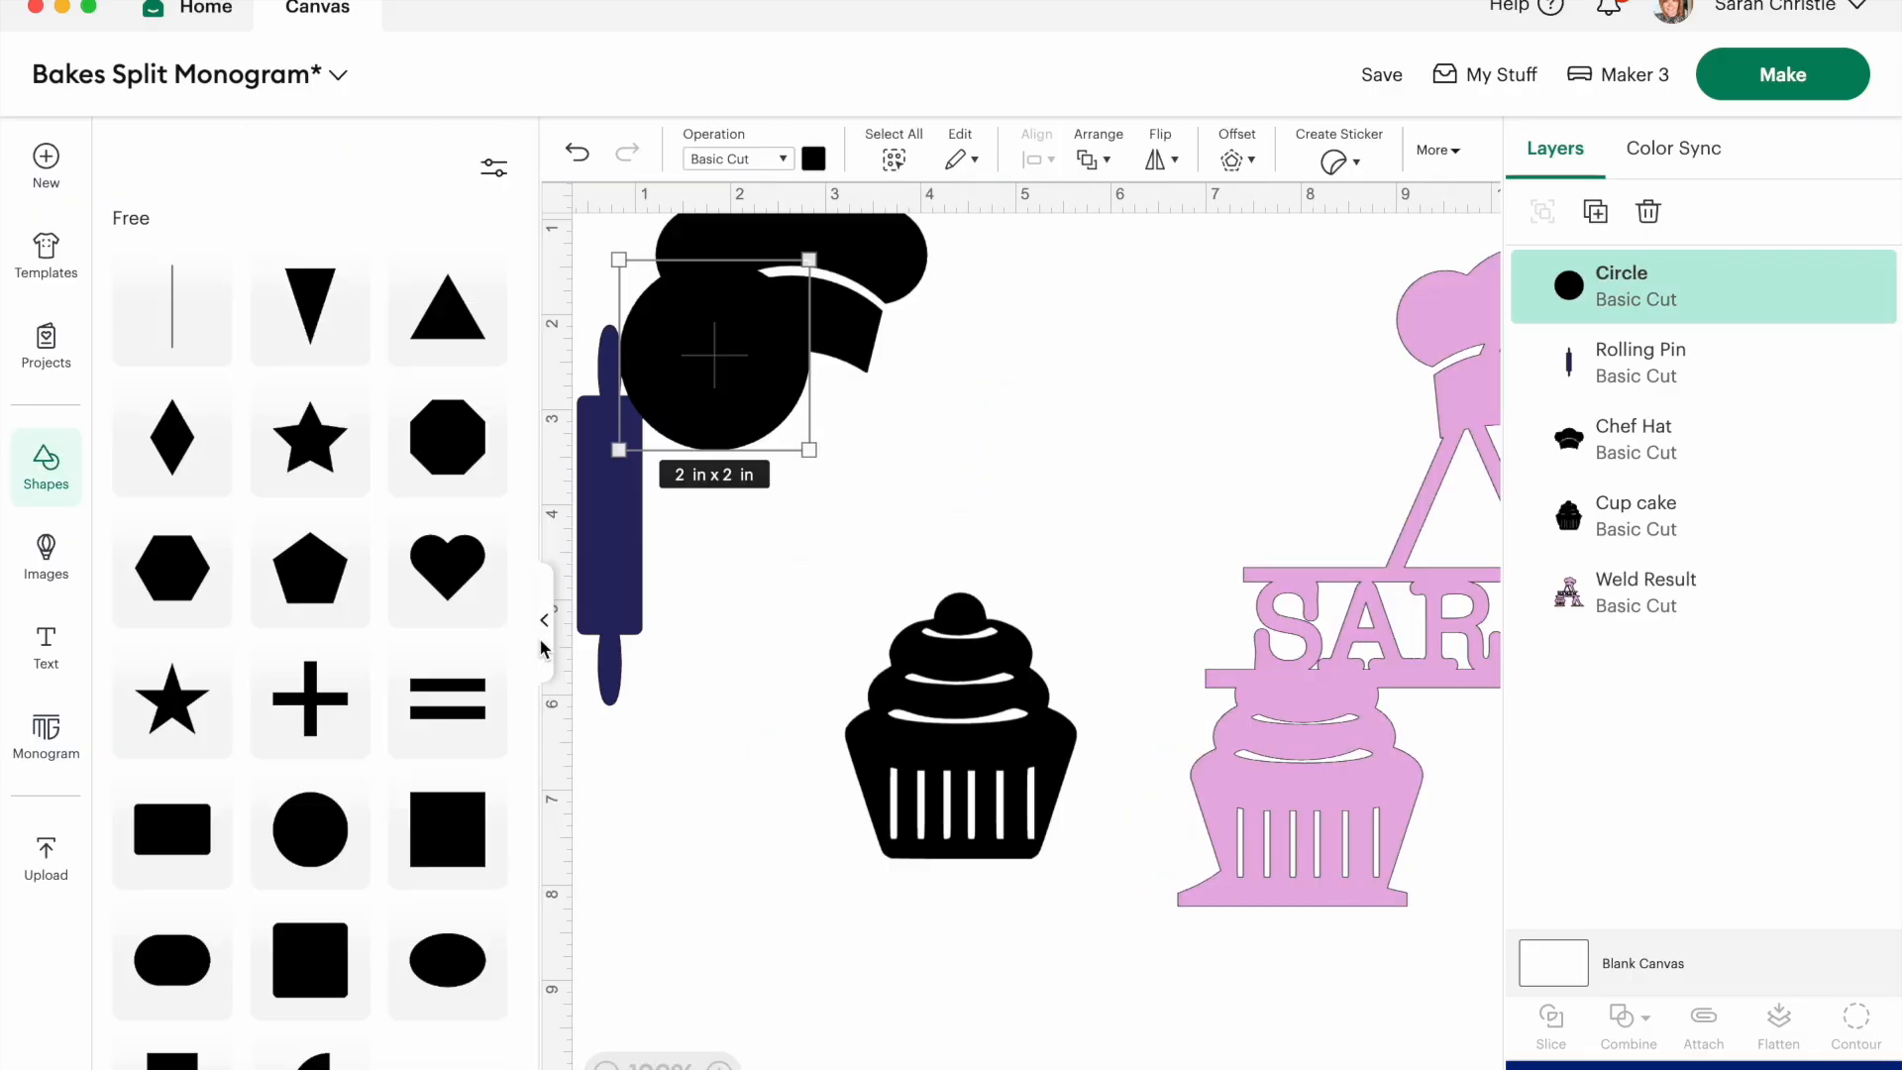
click(543, 645)
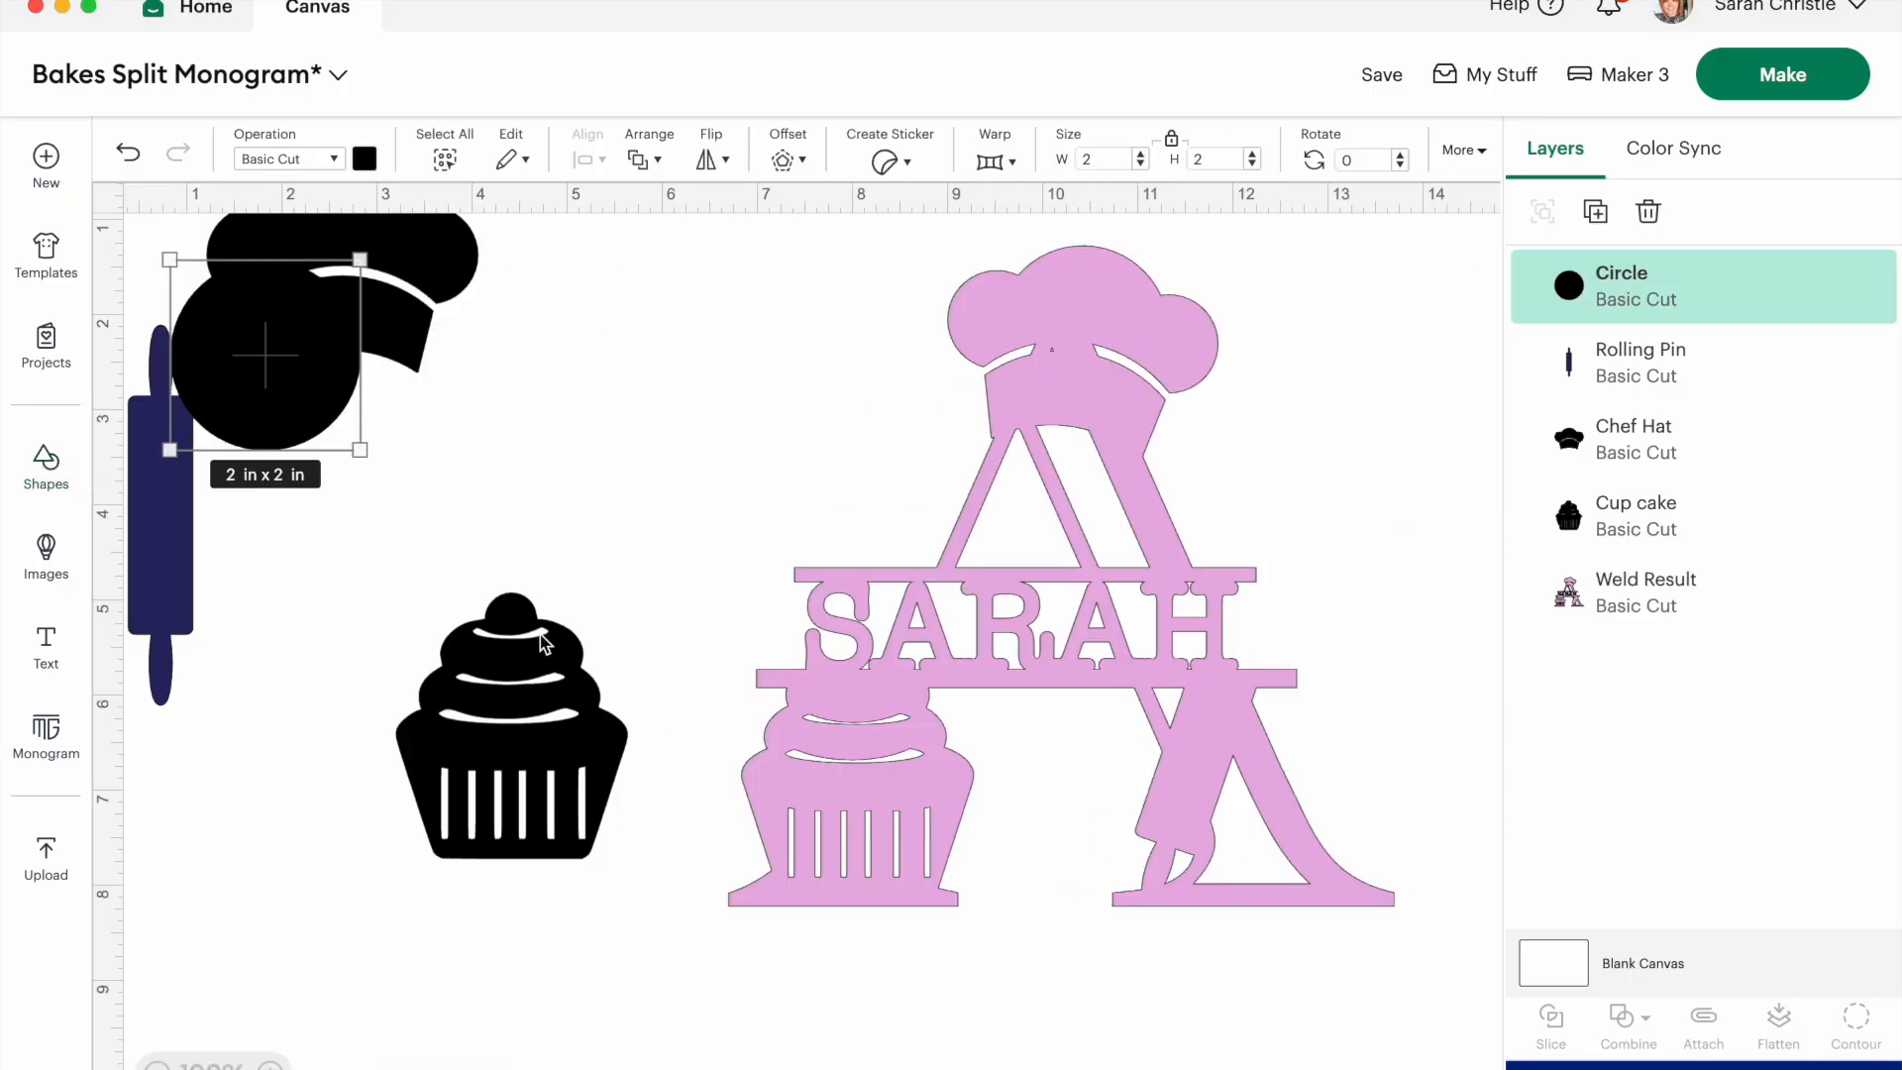
drag(268, 371, 384, 669)
drag(478, 753, 359, 646)
Recolour the spare cupcake image to the same light pink as the monogram.
click(556, 816)
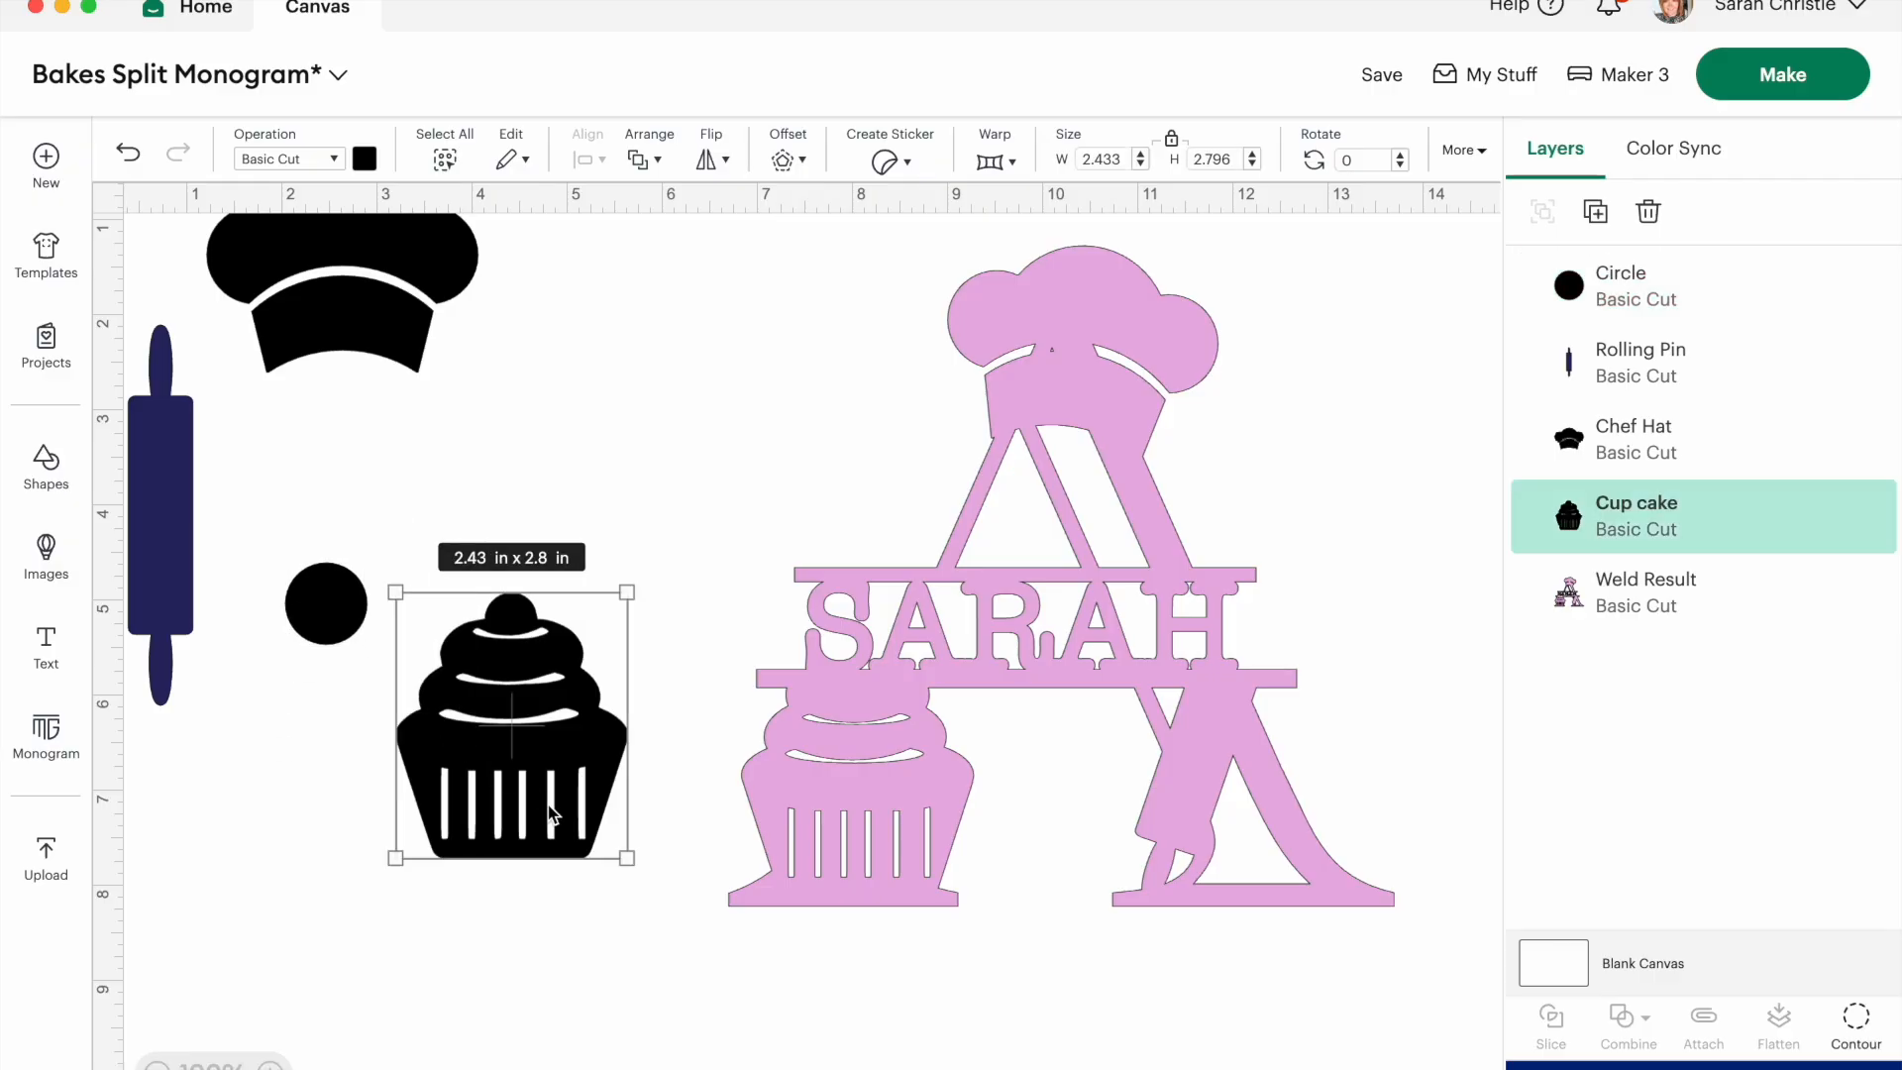
click(365, 160)
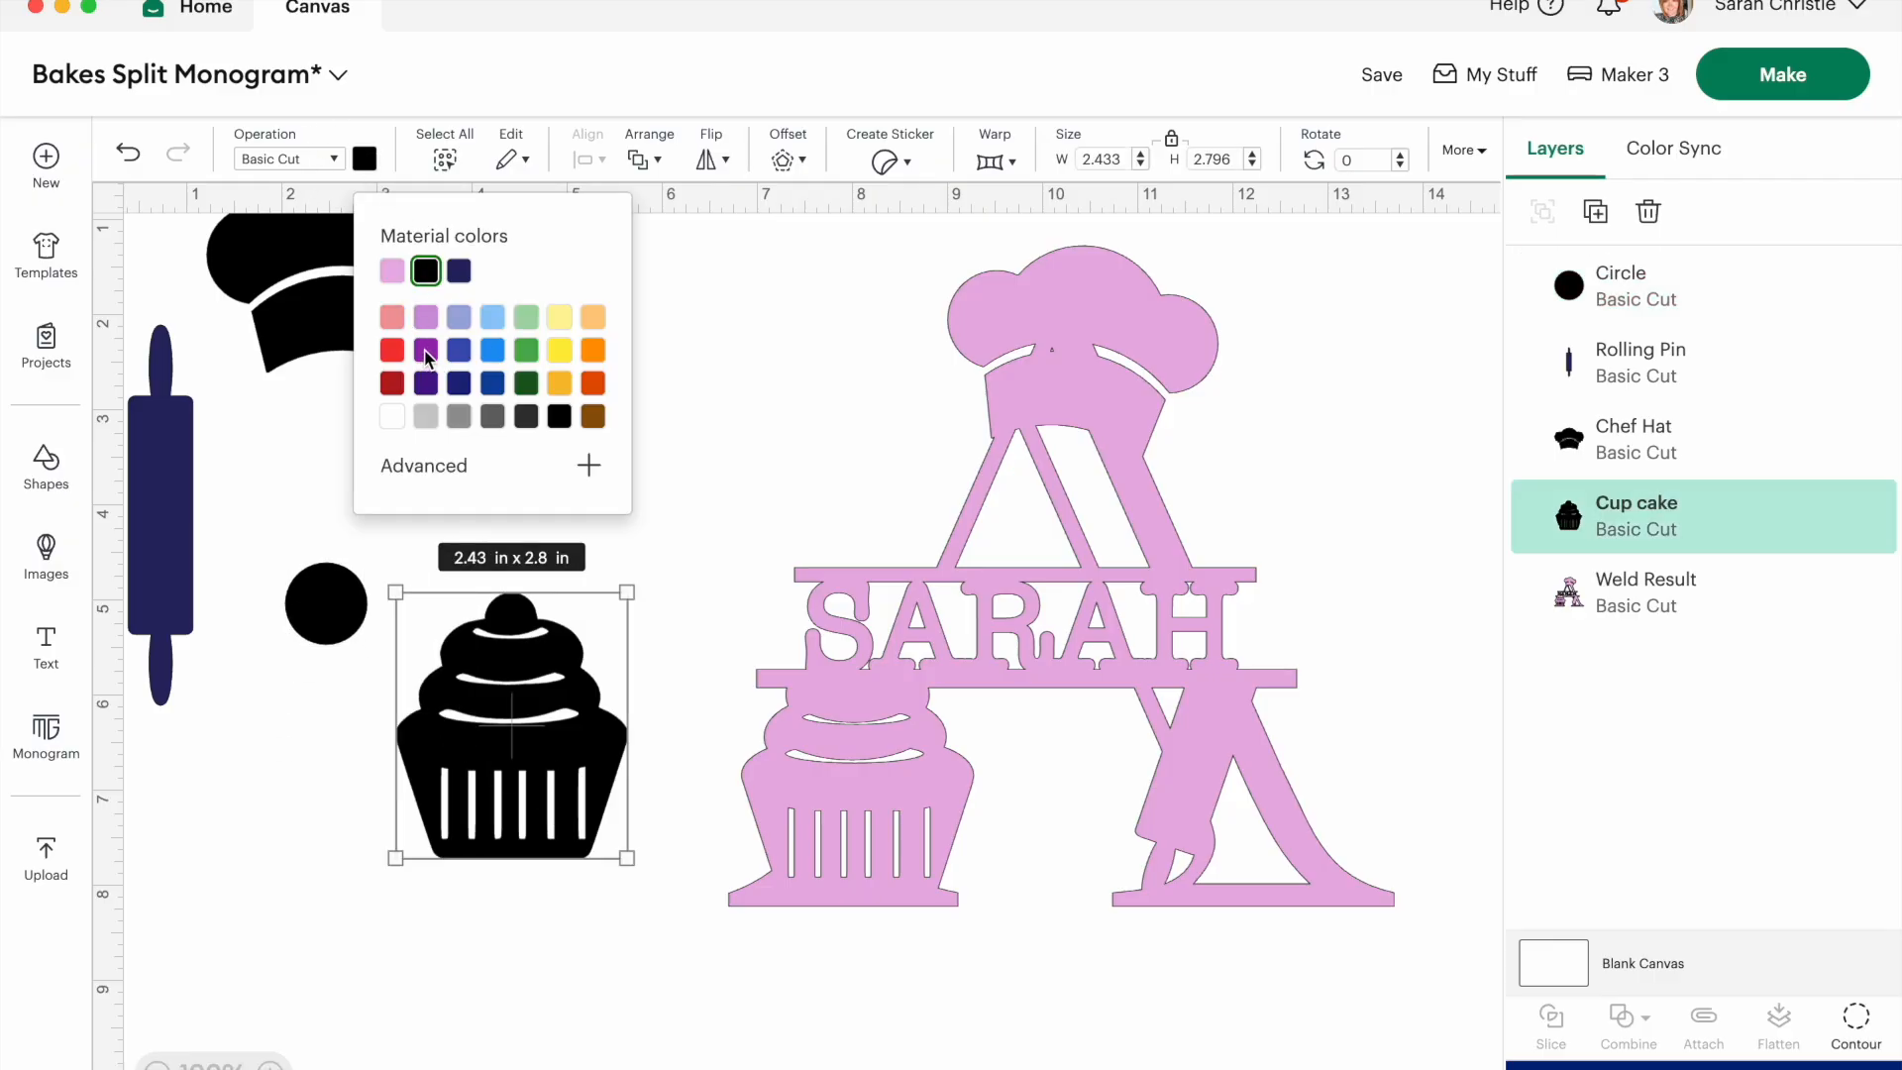
click(426, 352)
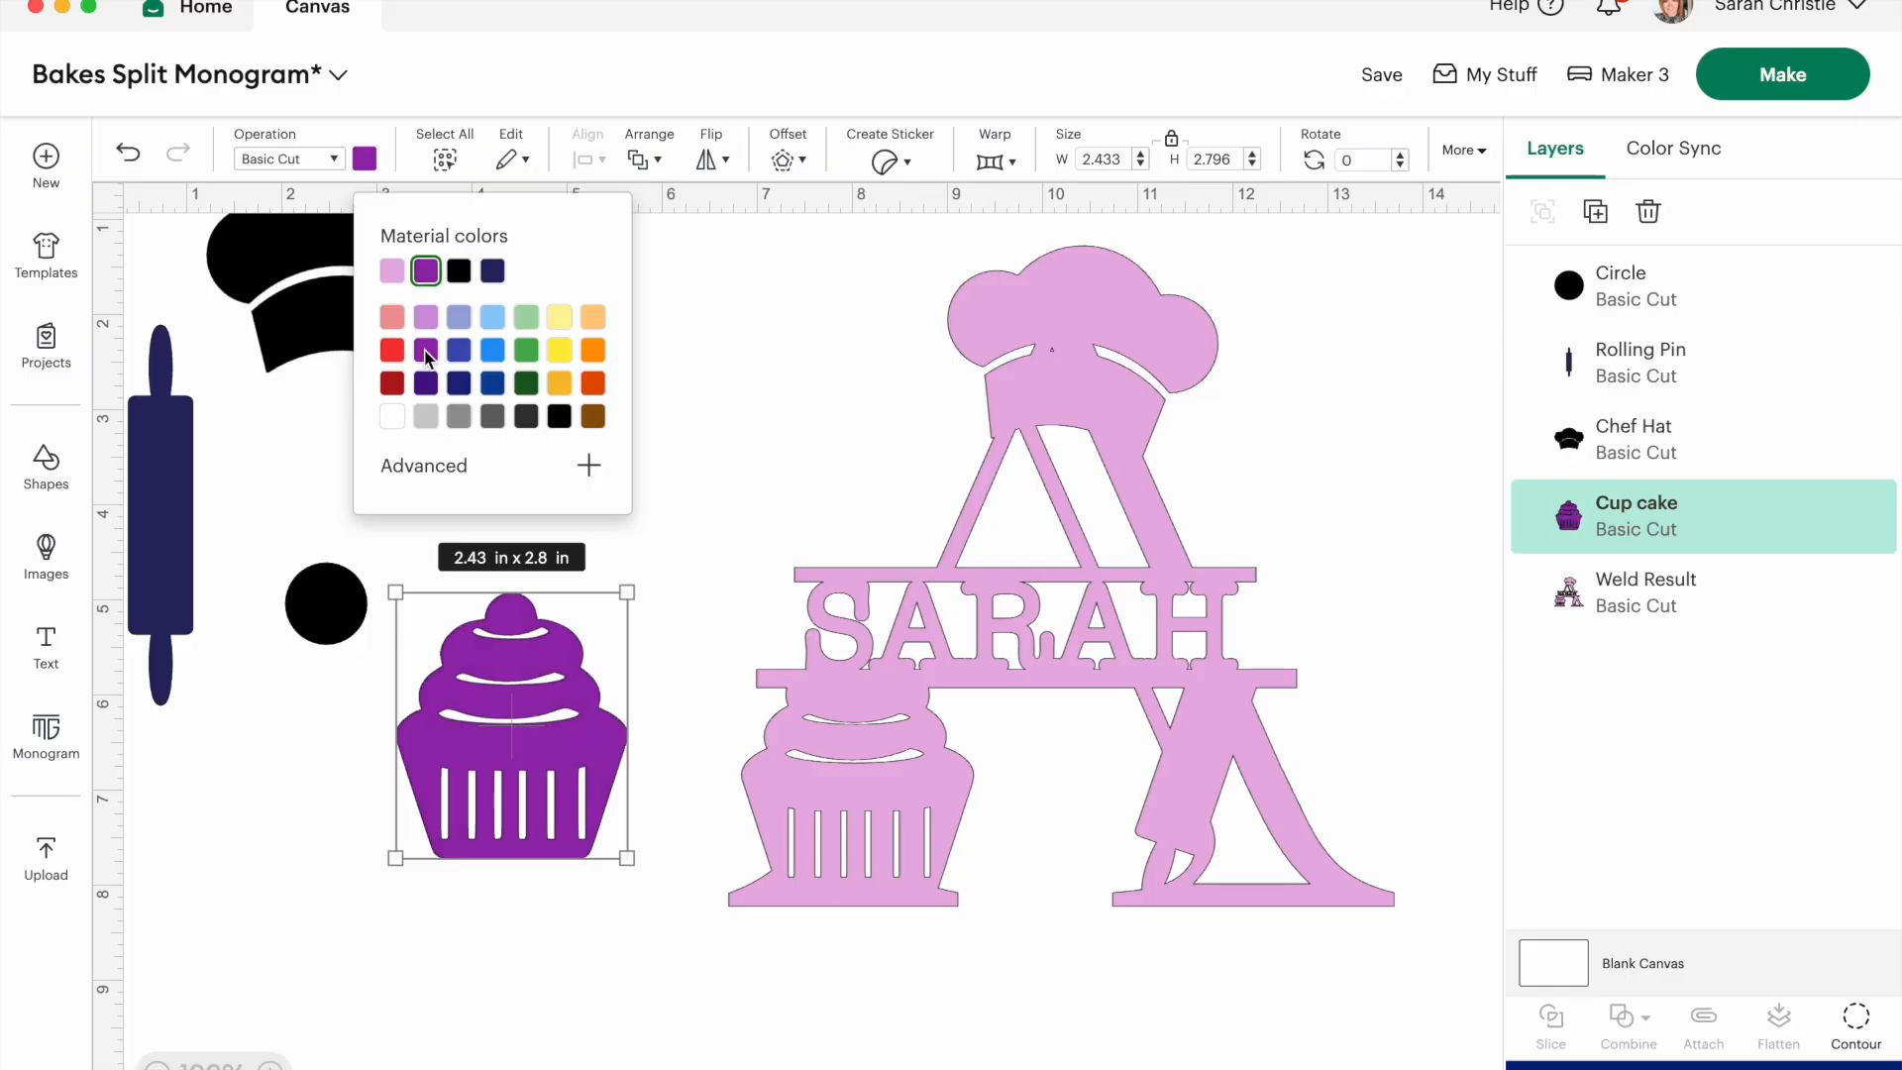
click(391, 277)
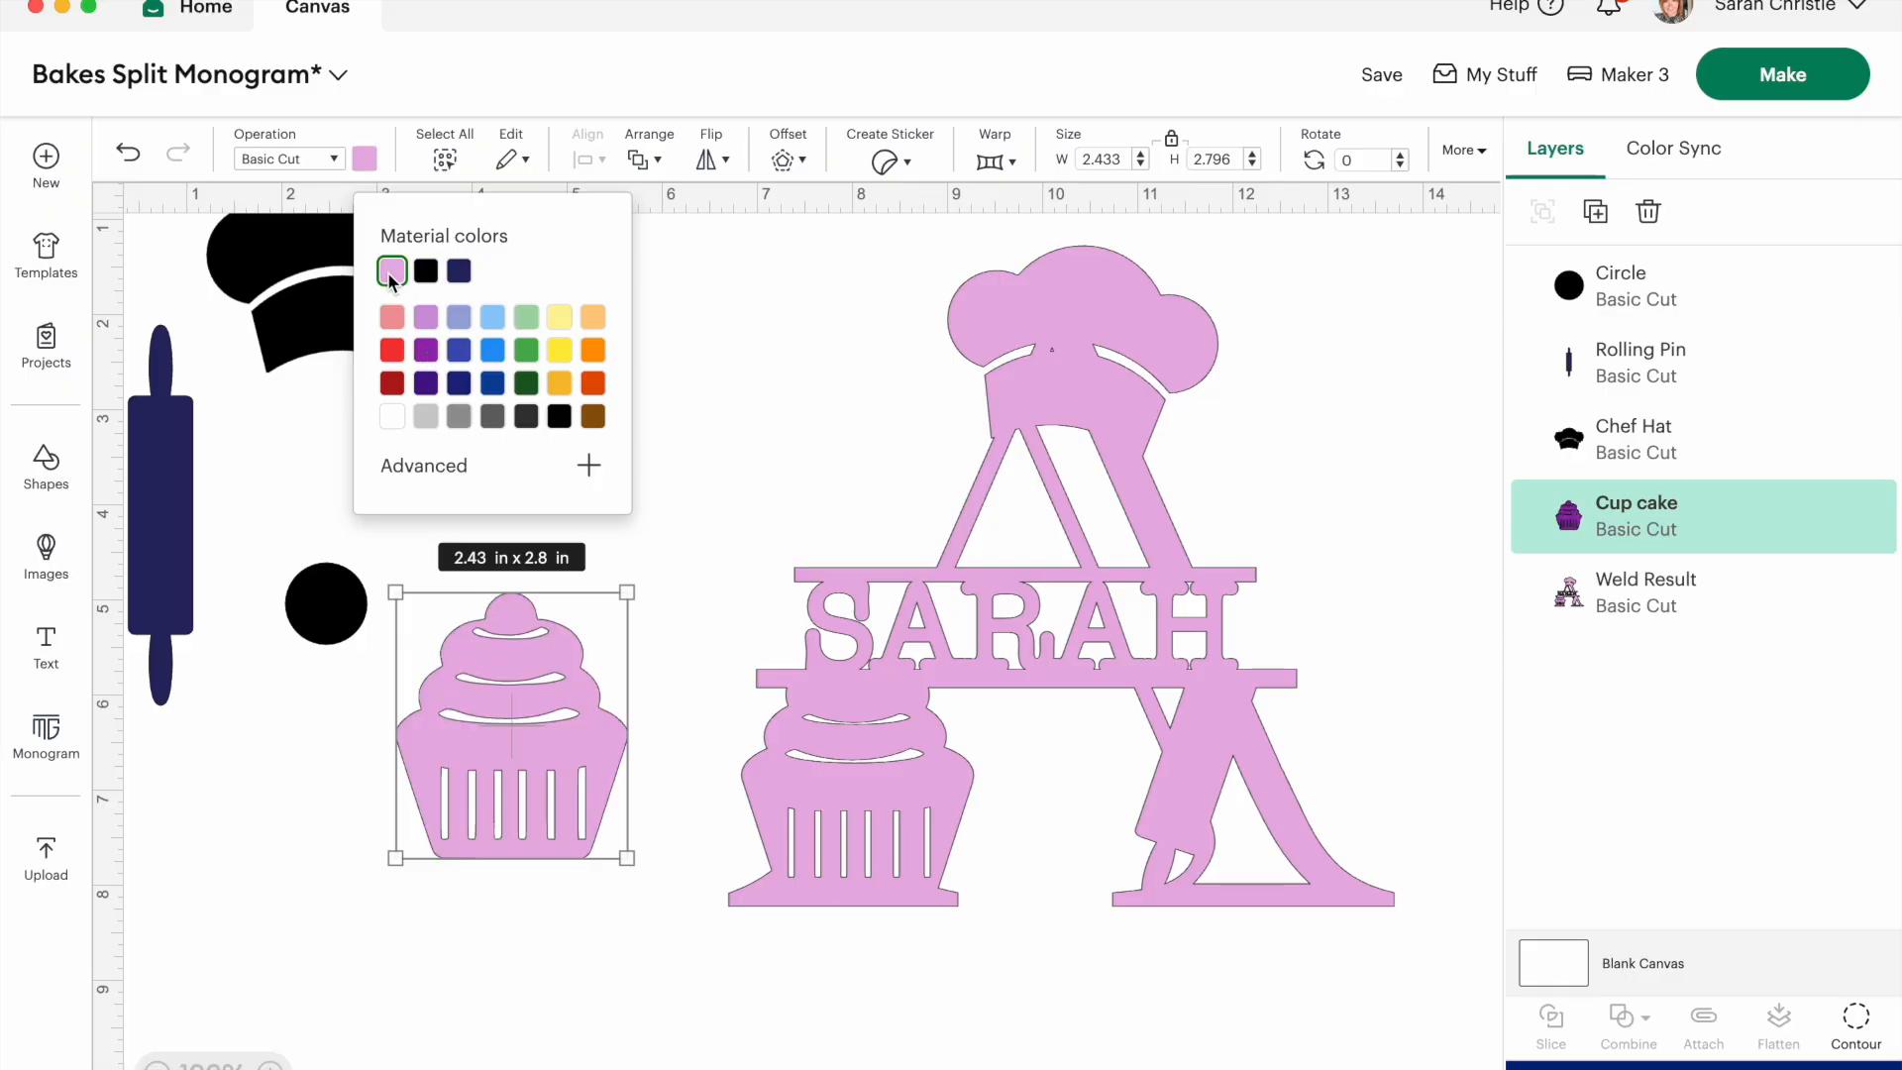
Examine the contours of the welded name monogram again.
click(1067, 674)
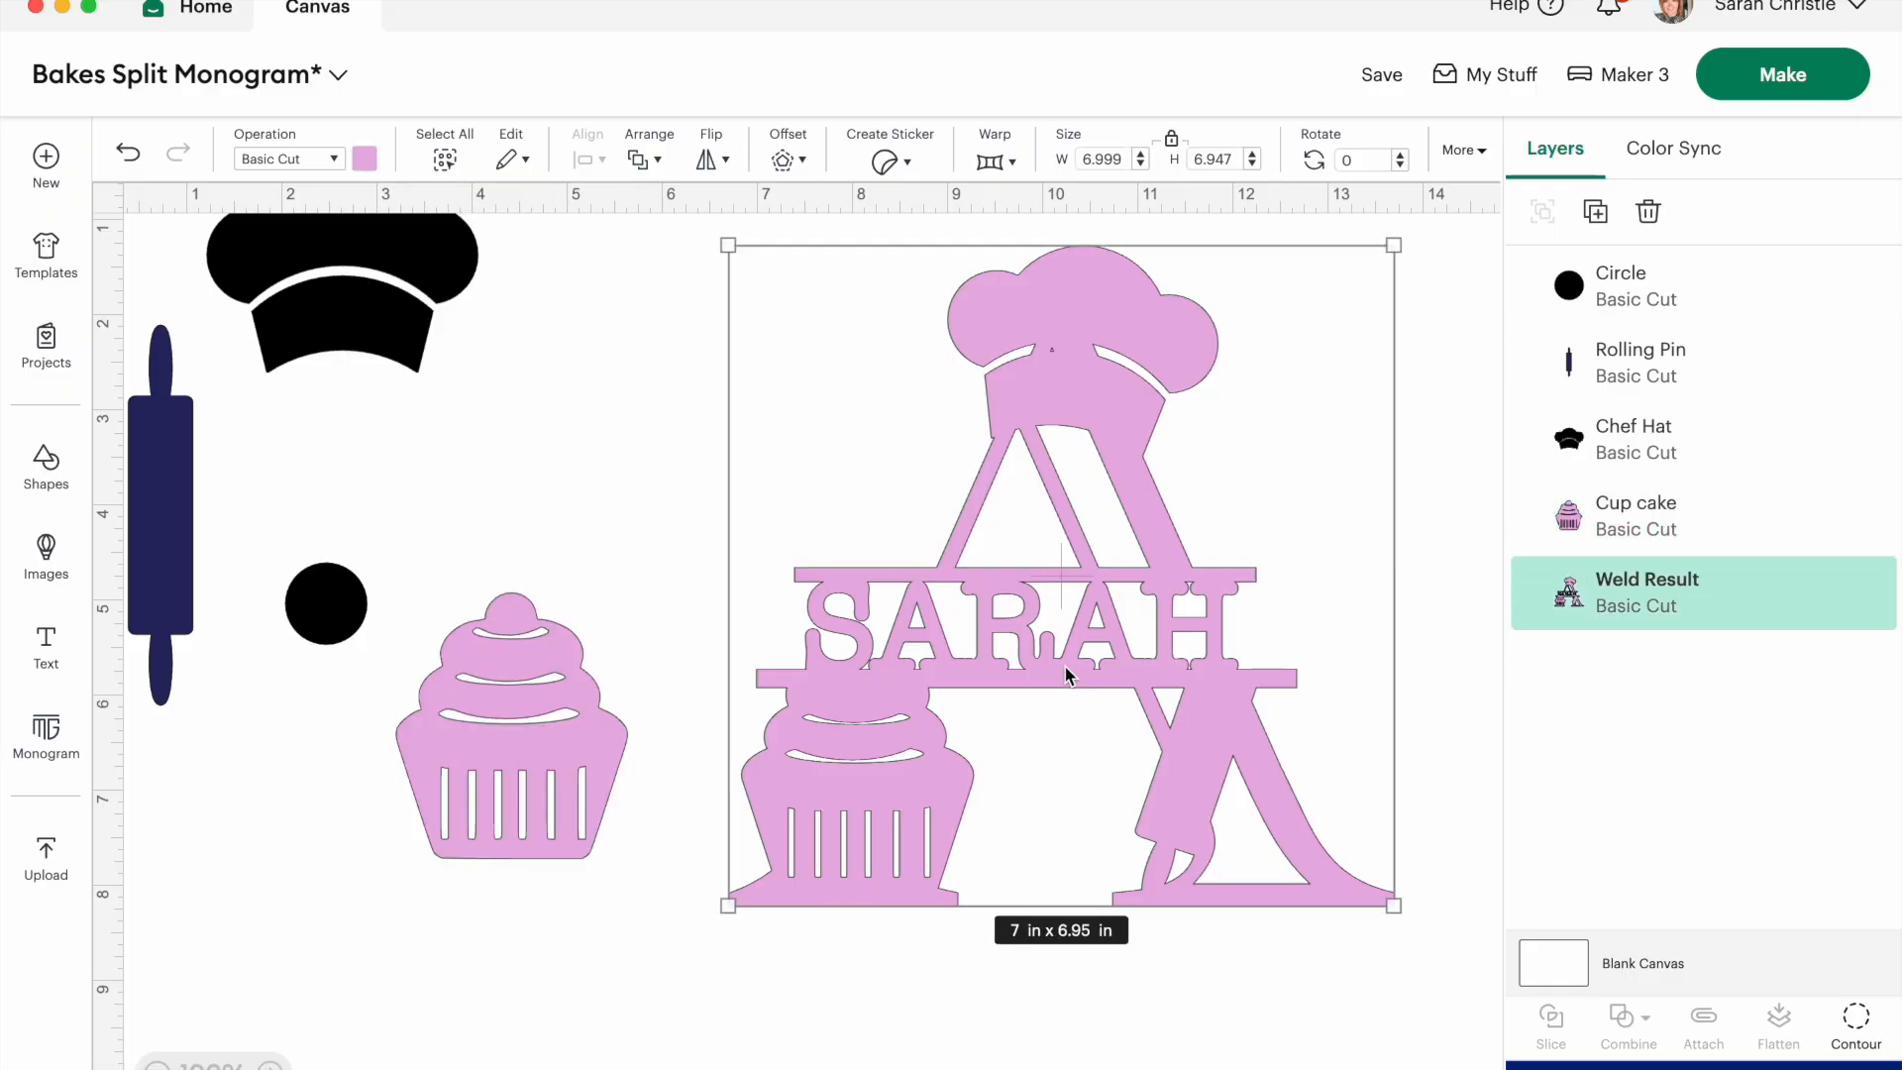
click(1864, 1034)
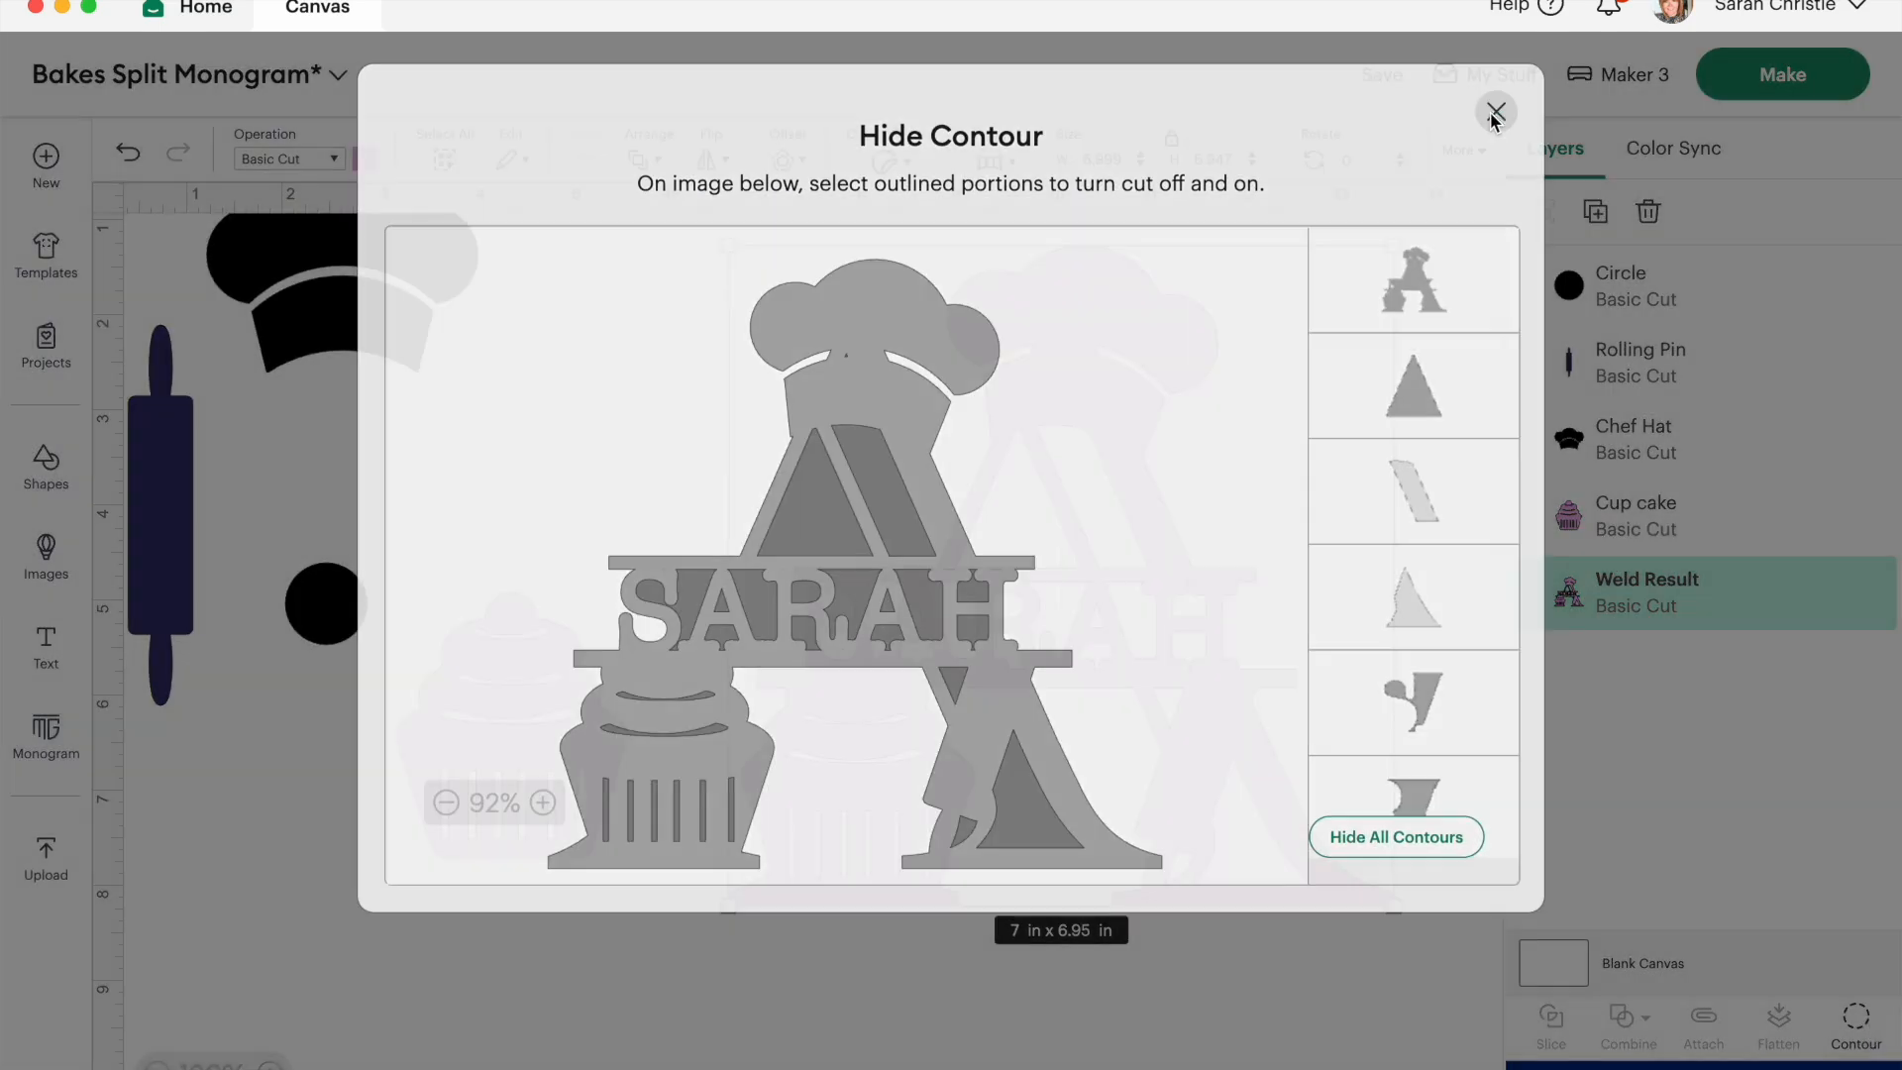
Close the contour view and recolour the welded name monogram white.
click(1495, 112)
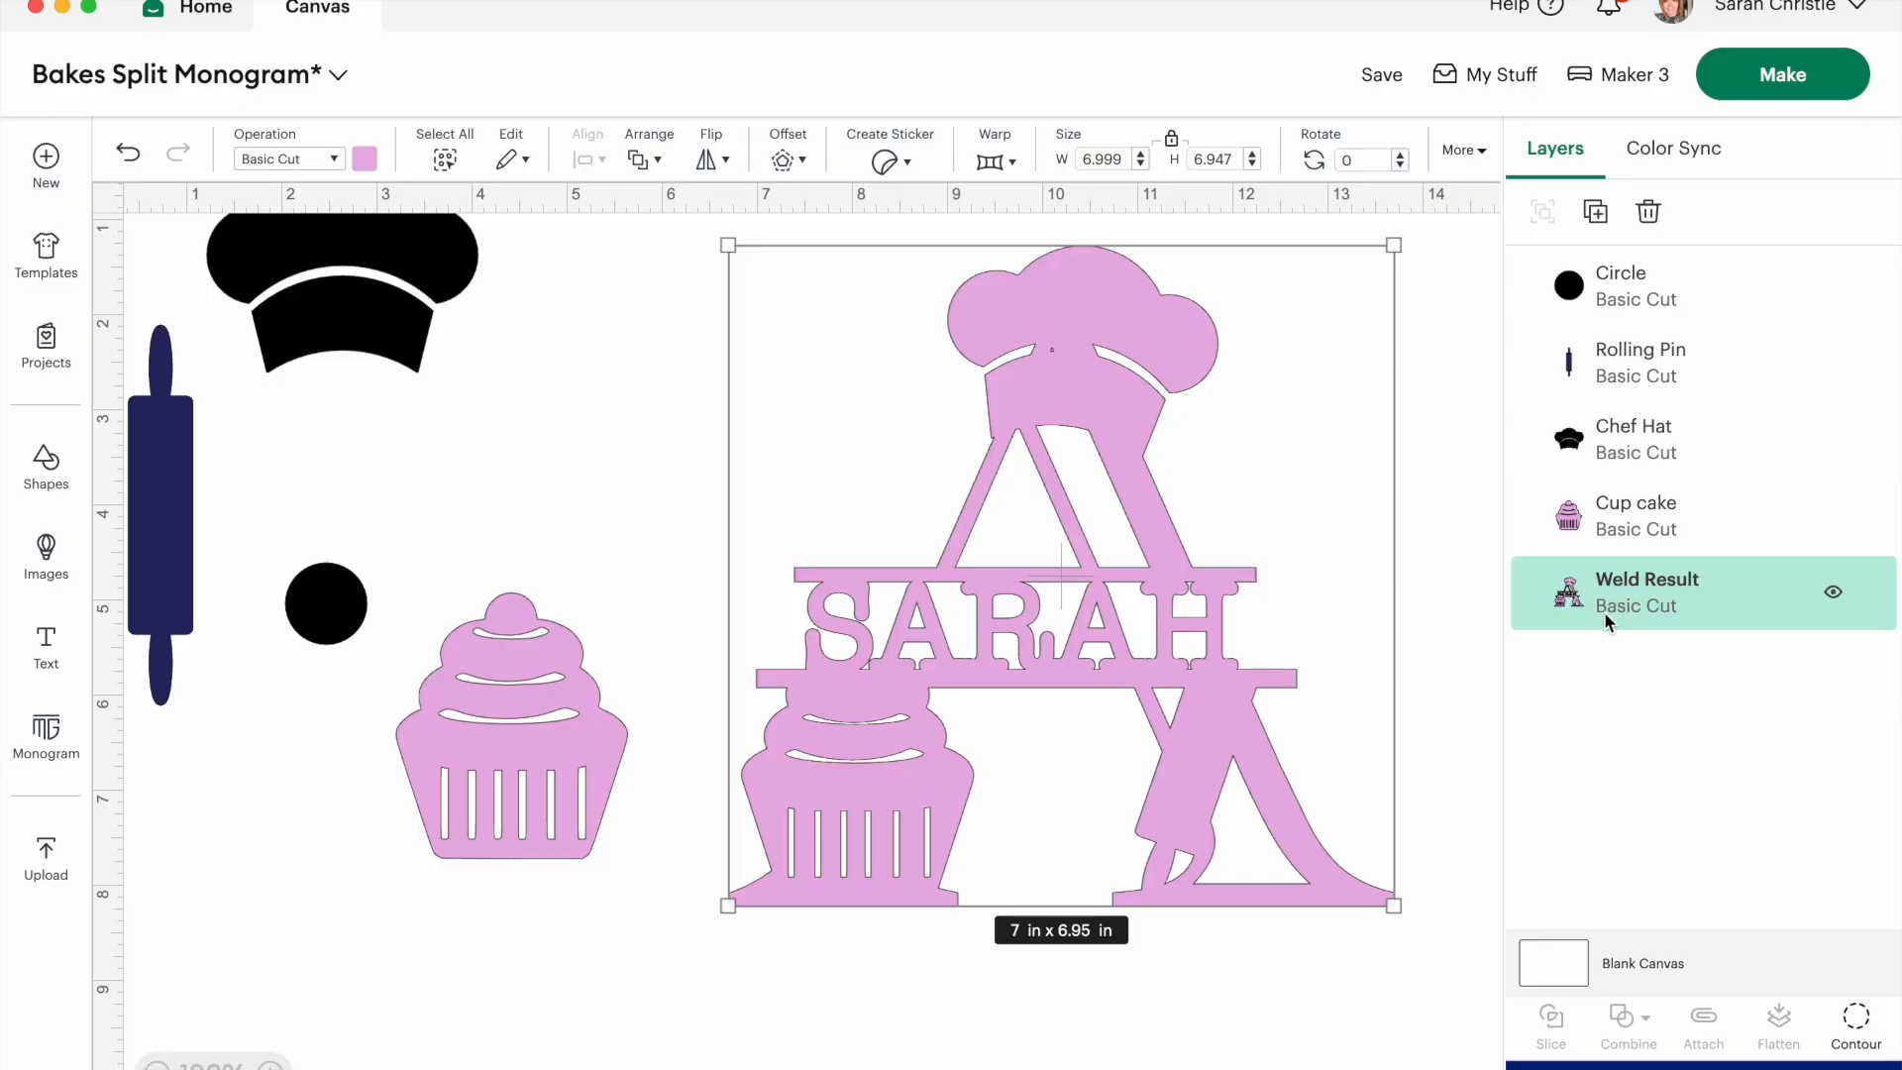
click(364, 161)
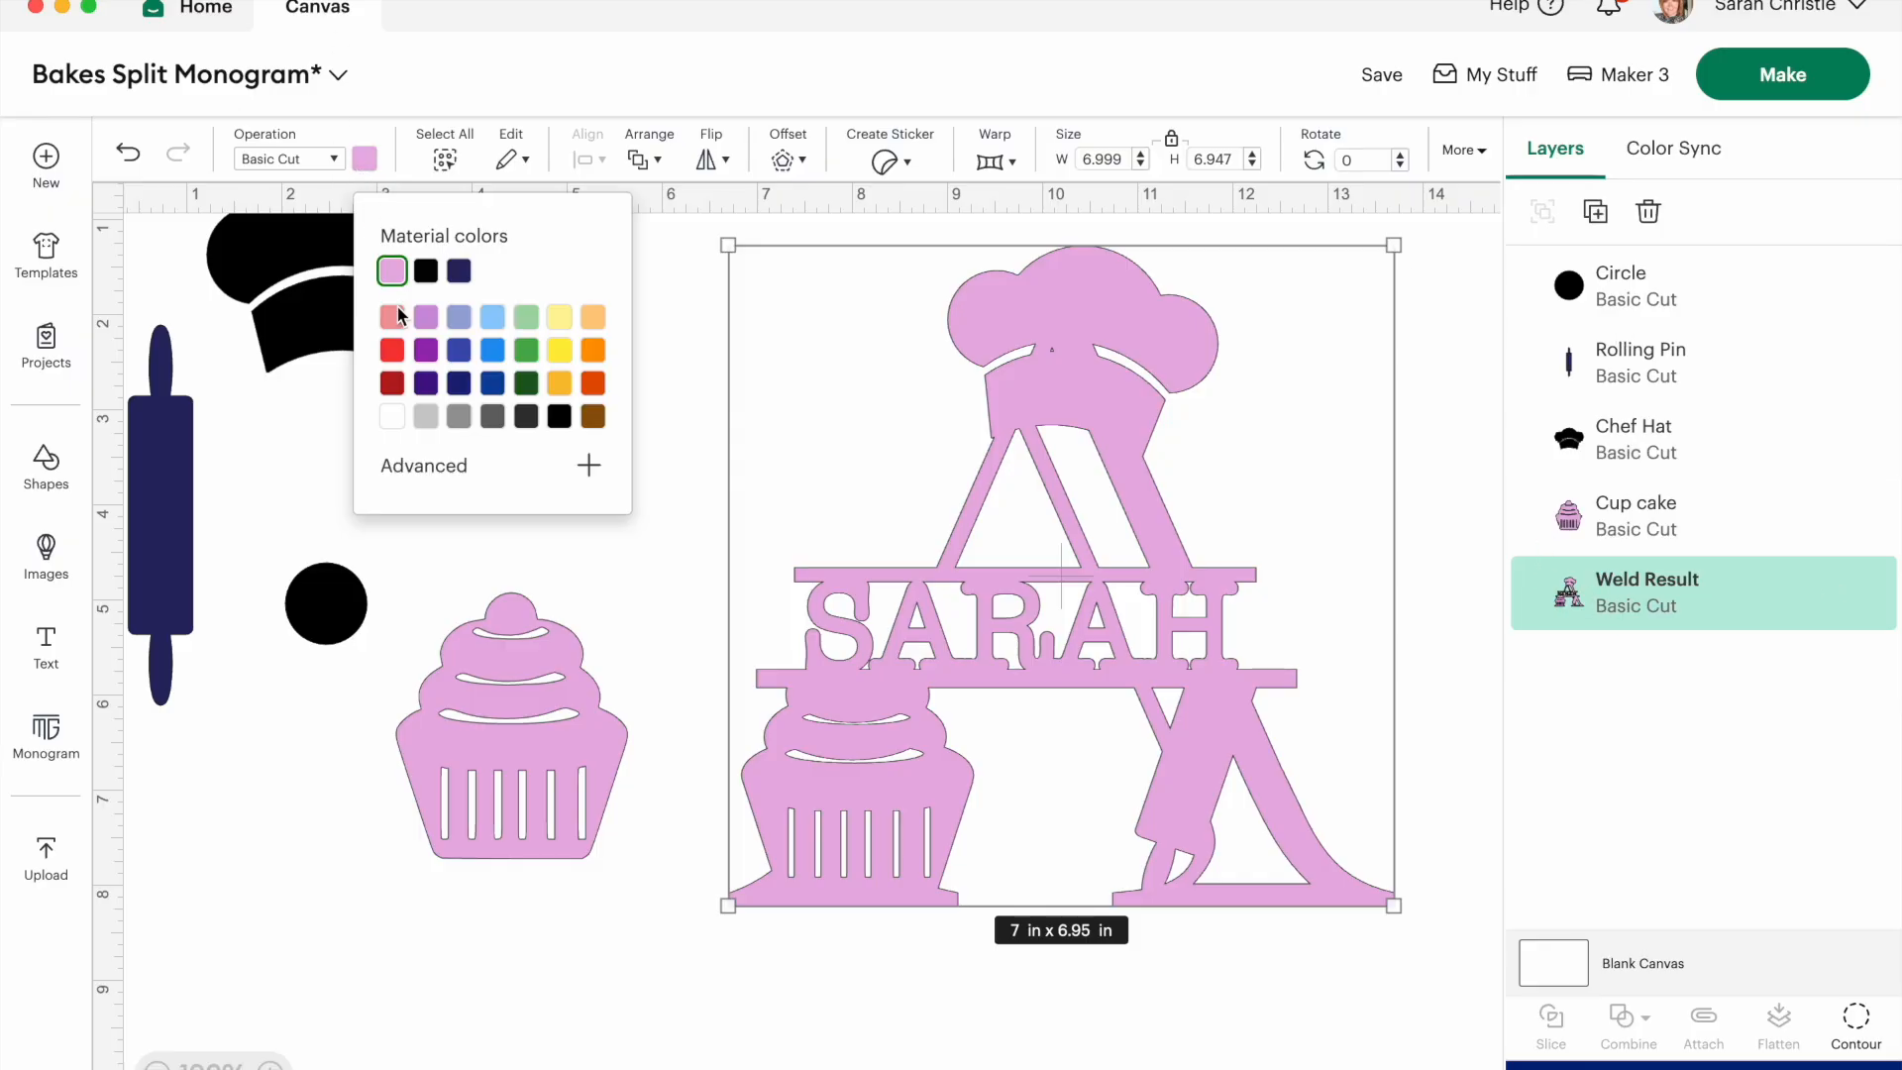
click(392, 418)
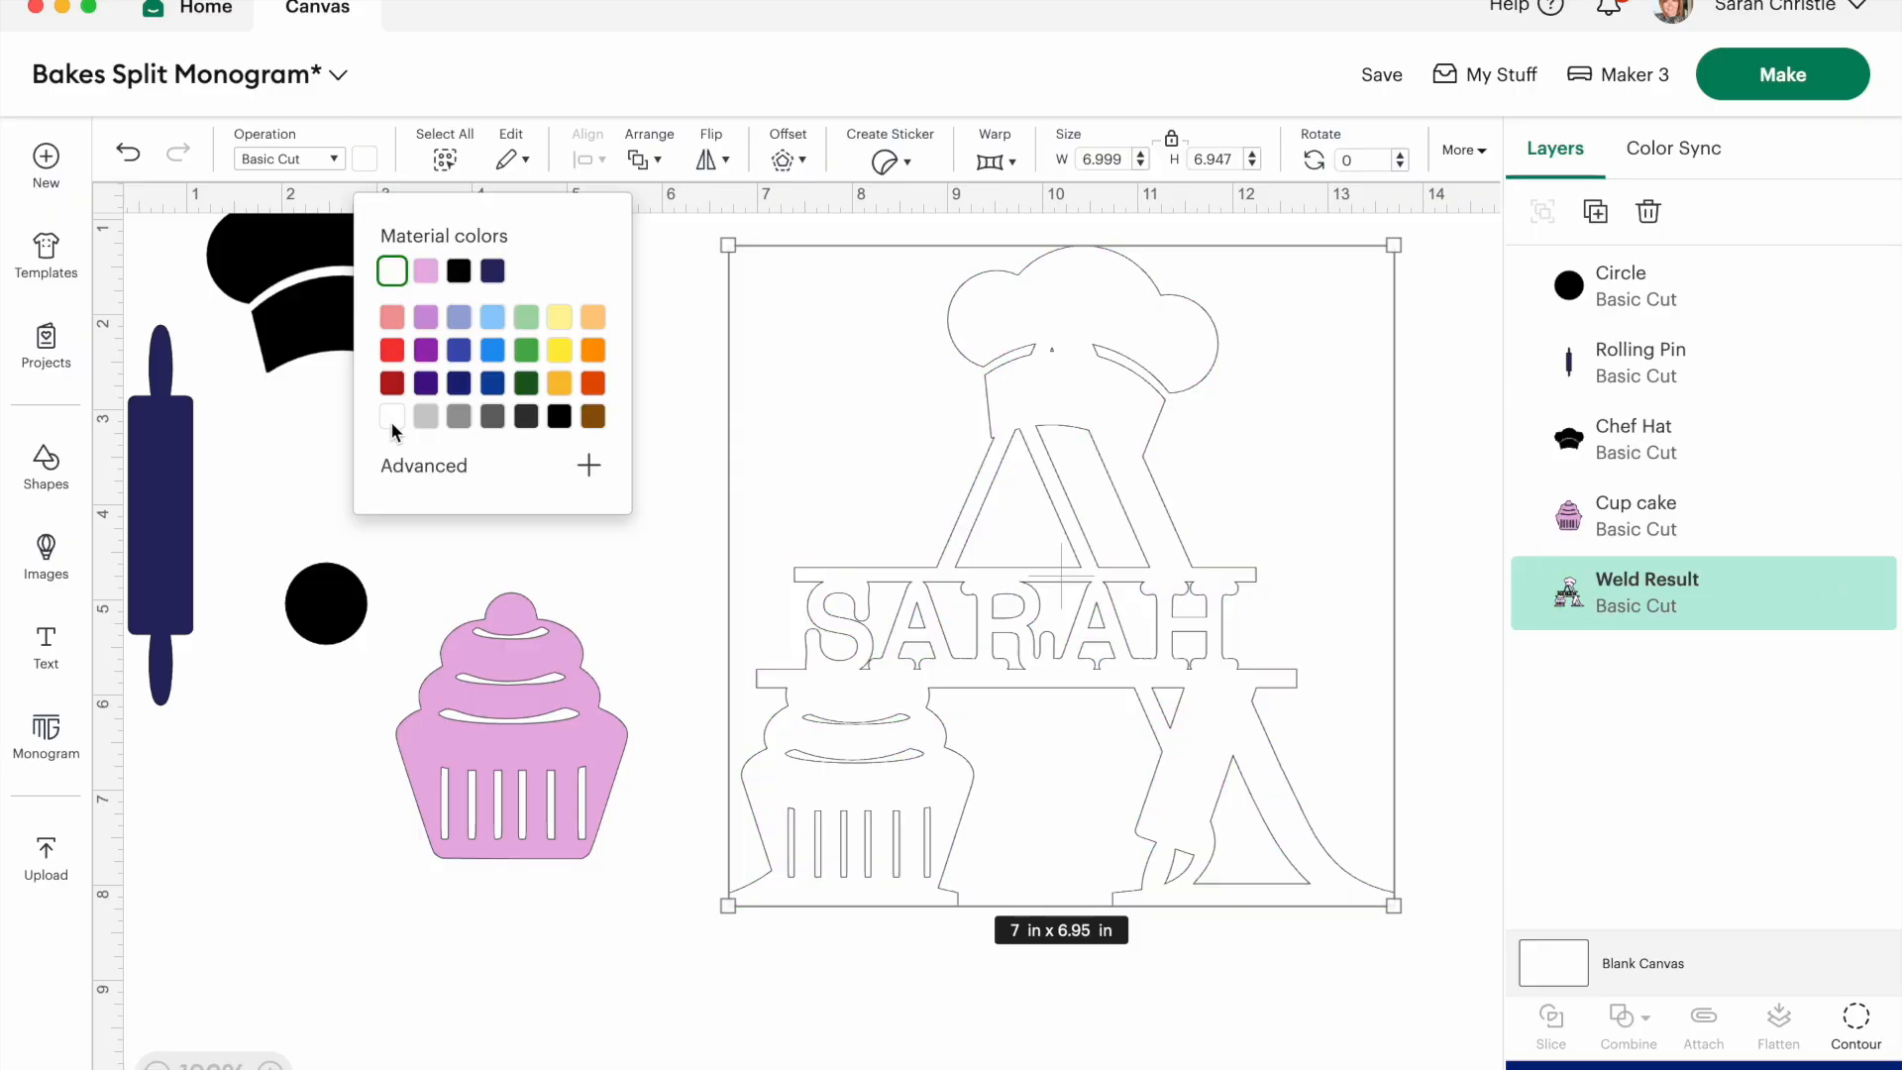
click(656, 351)
Set the blank canvas colour to light grey.
click(1551, 969)
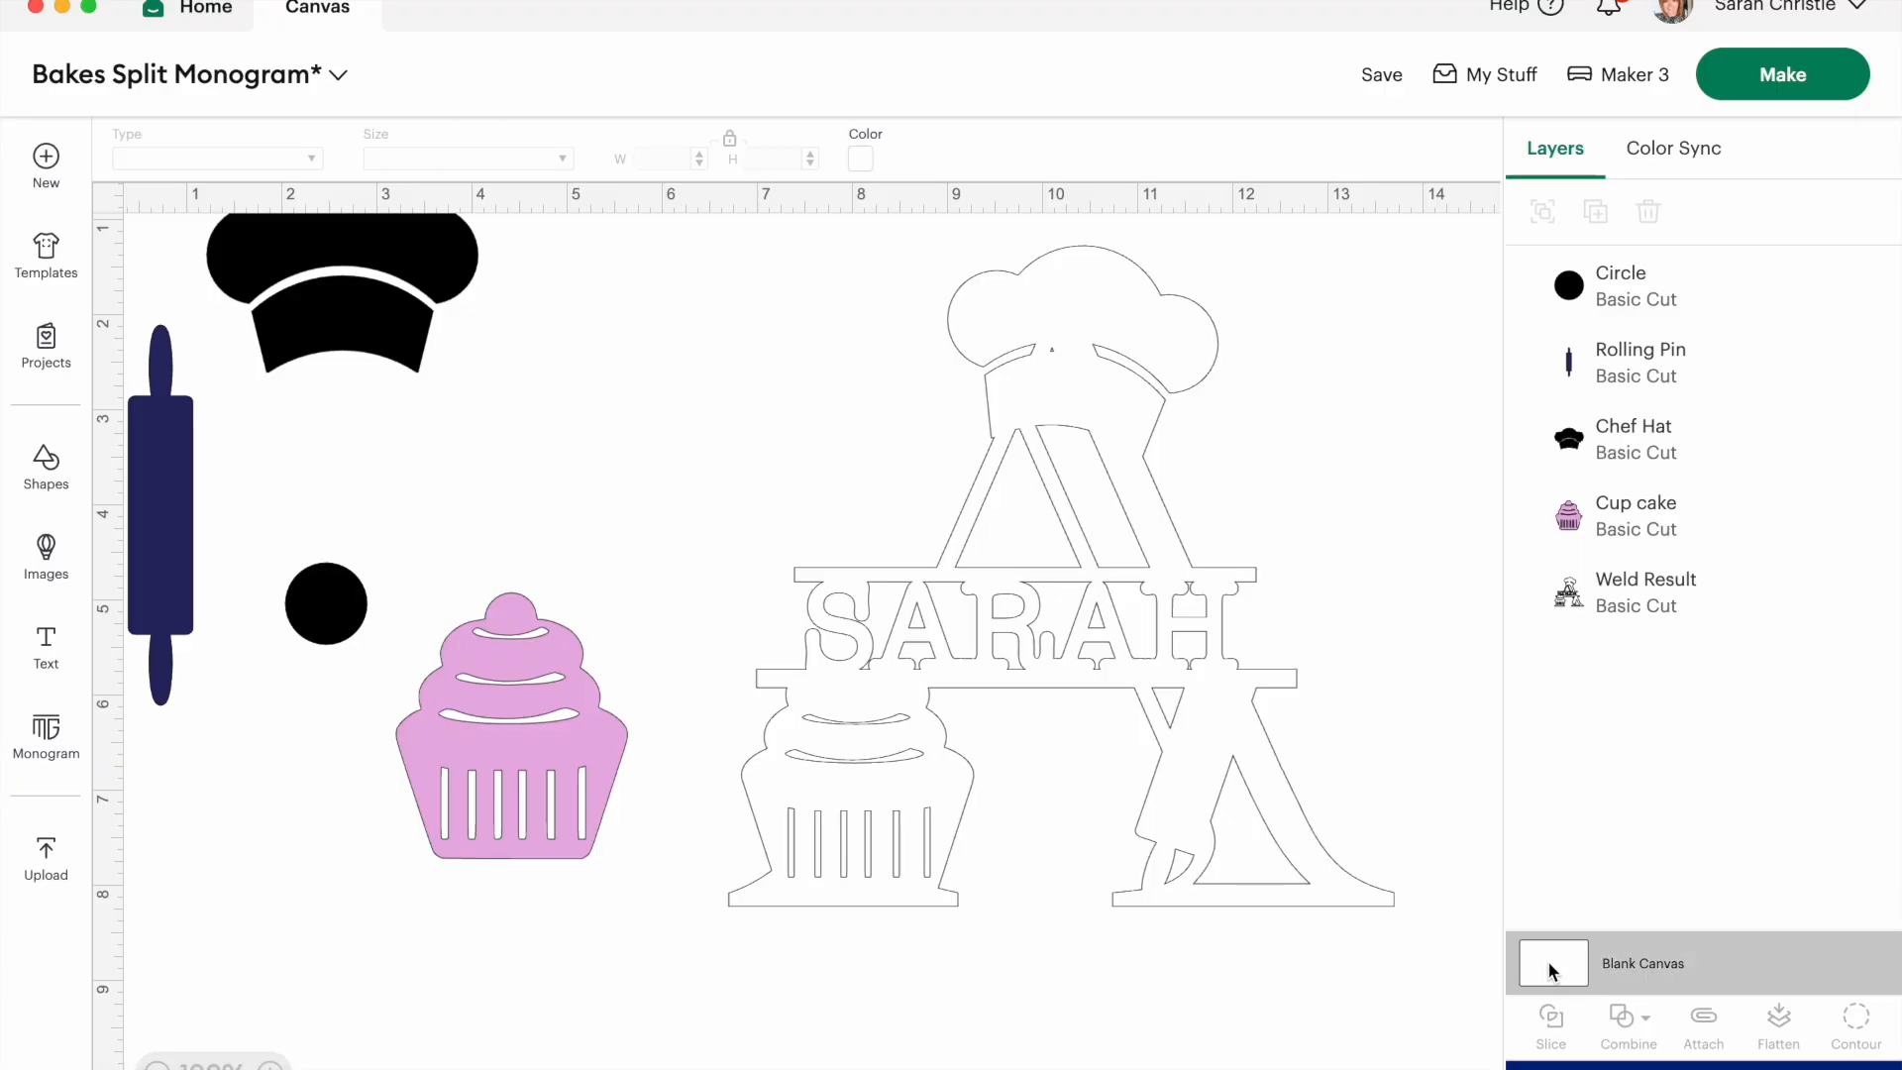
click(858, 162)
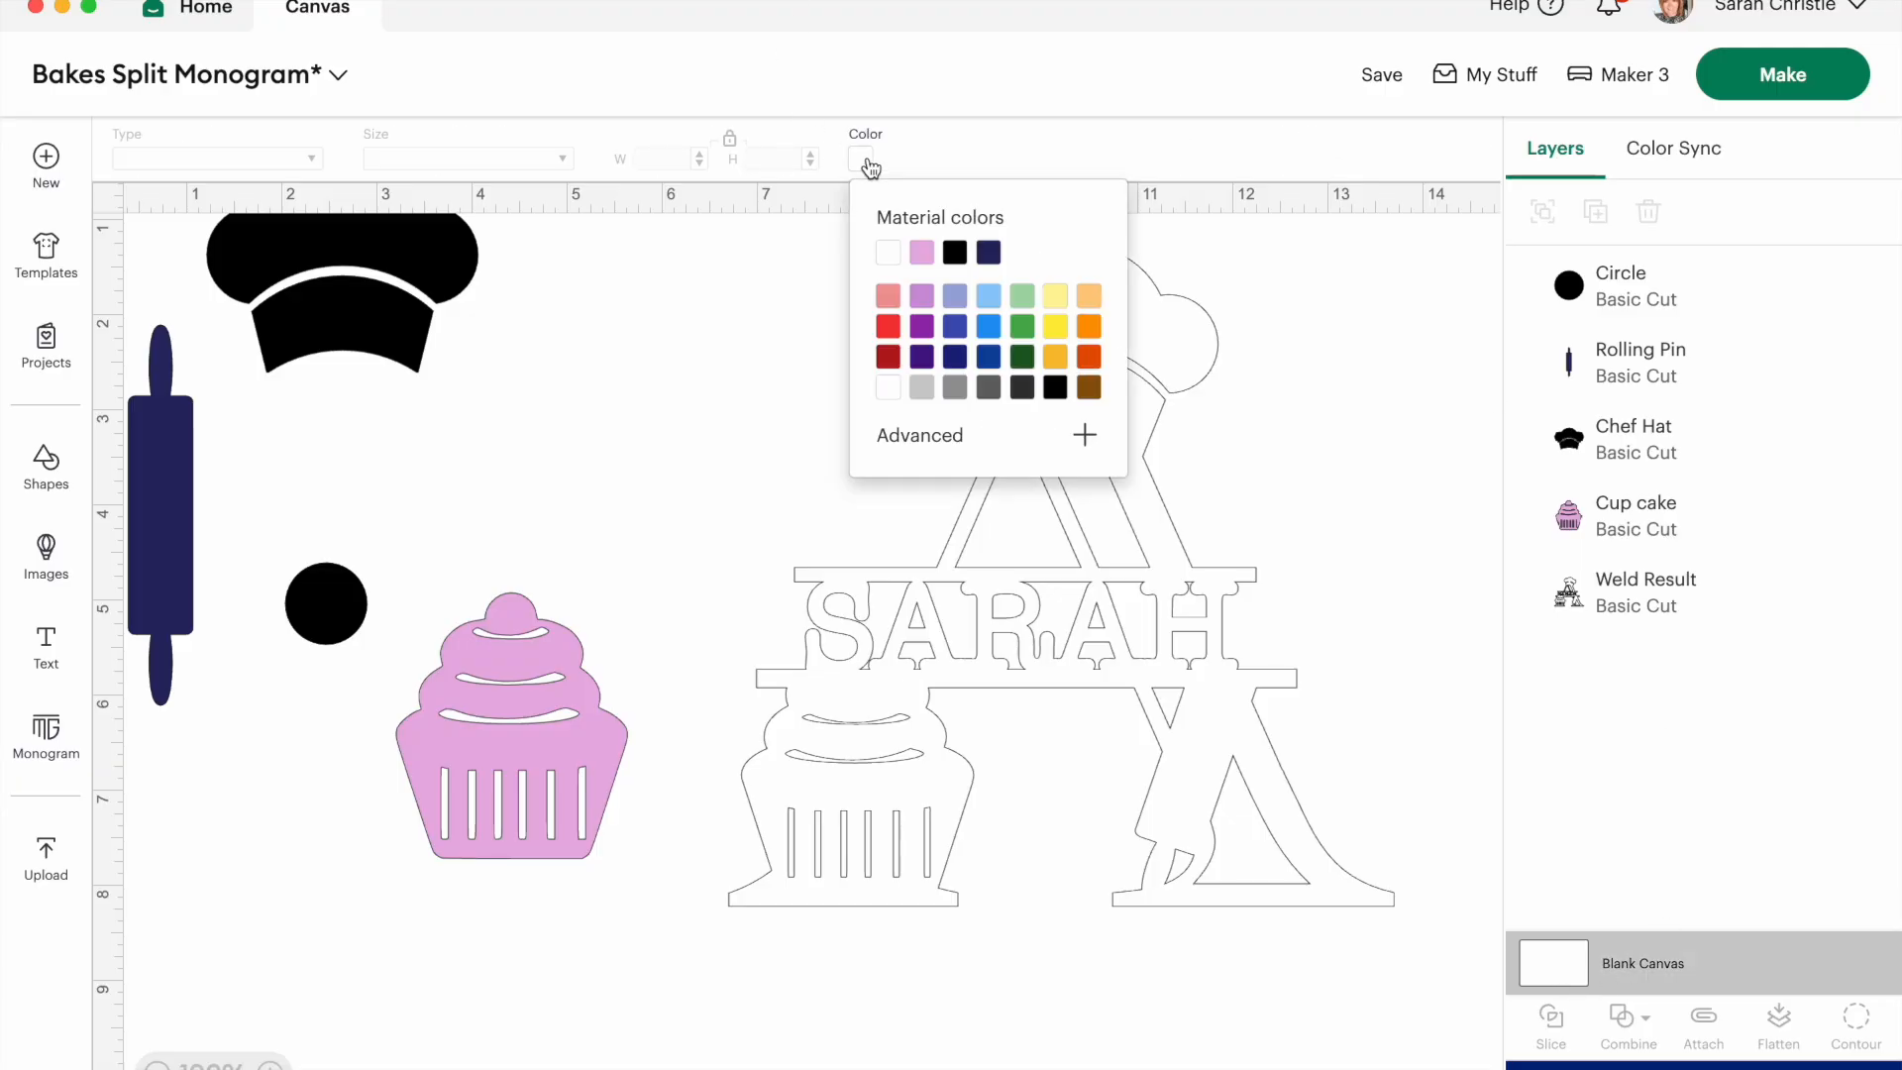
click(921, 388)
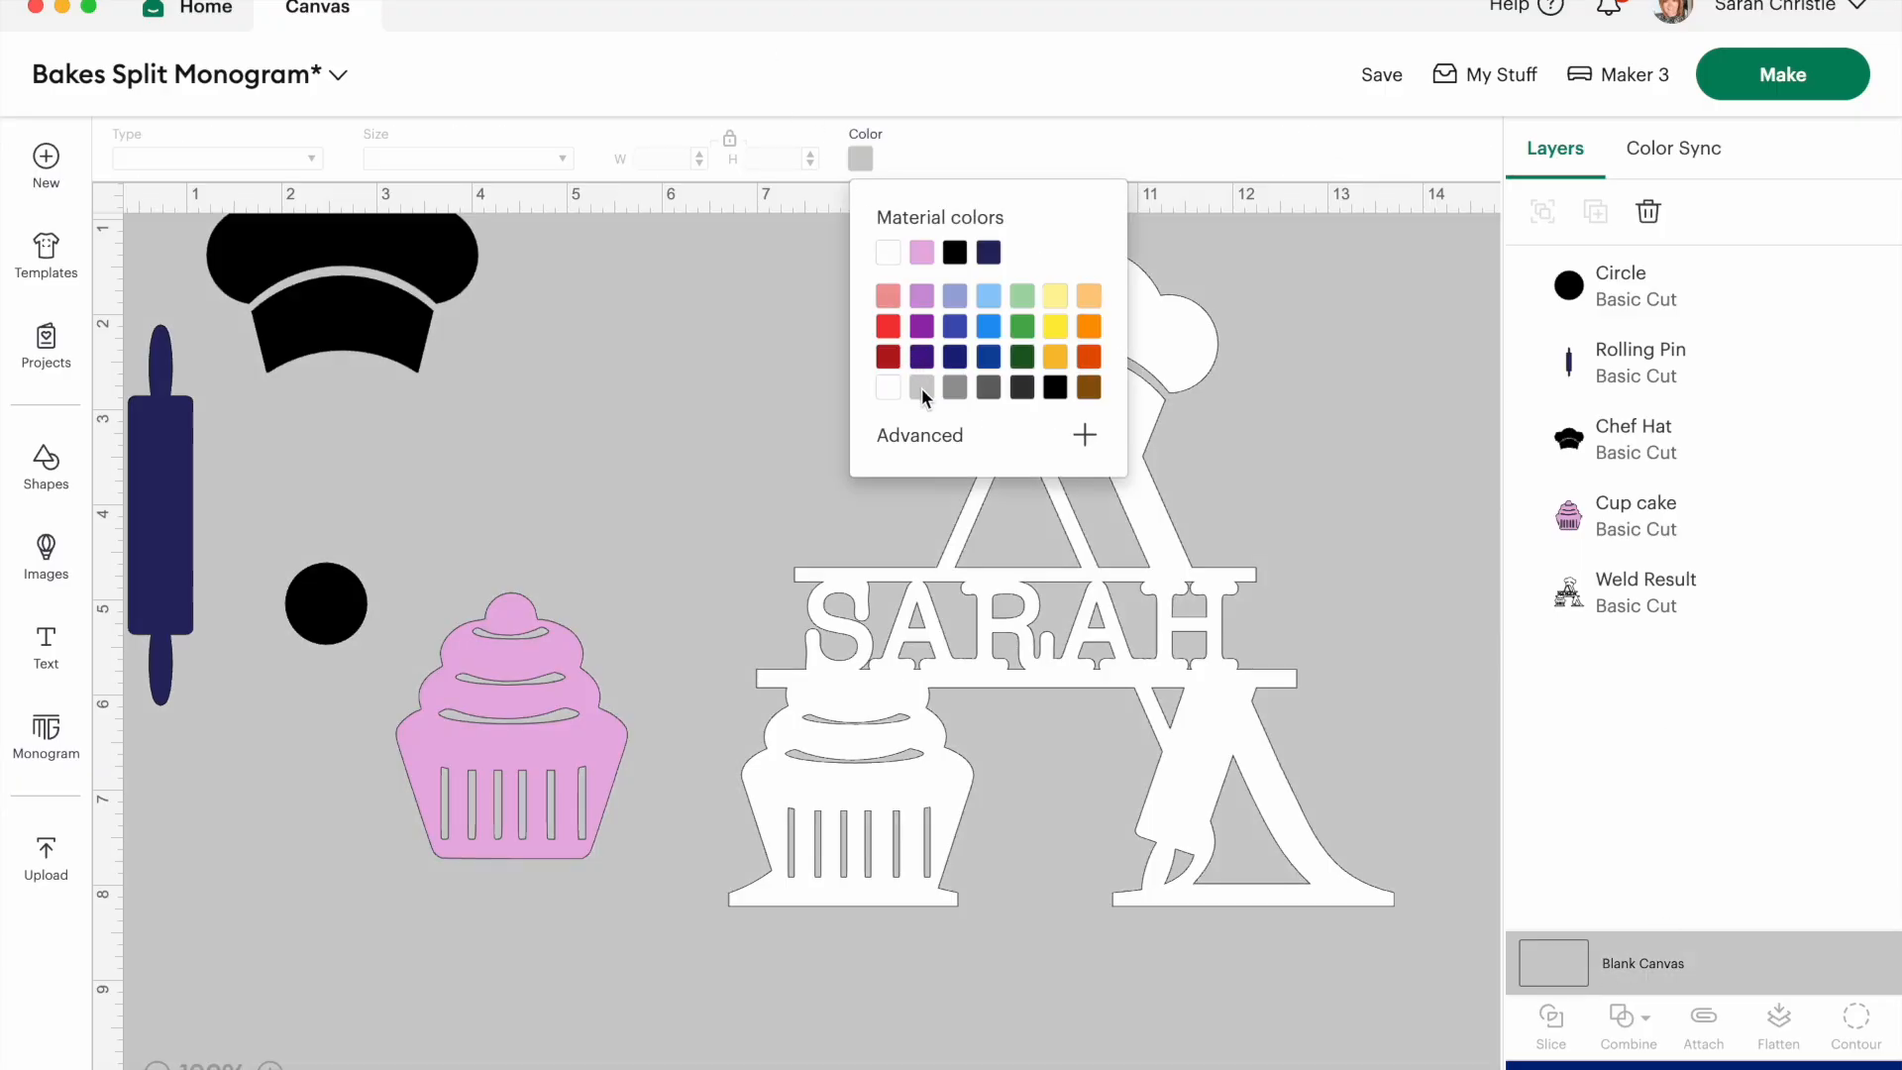
click(680, 448)
Move the circle above the spare cupcake, shrunk to about 0.67 in, and recolour it red.
drag(317, 602, 592, 474)
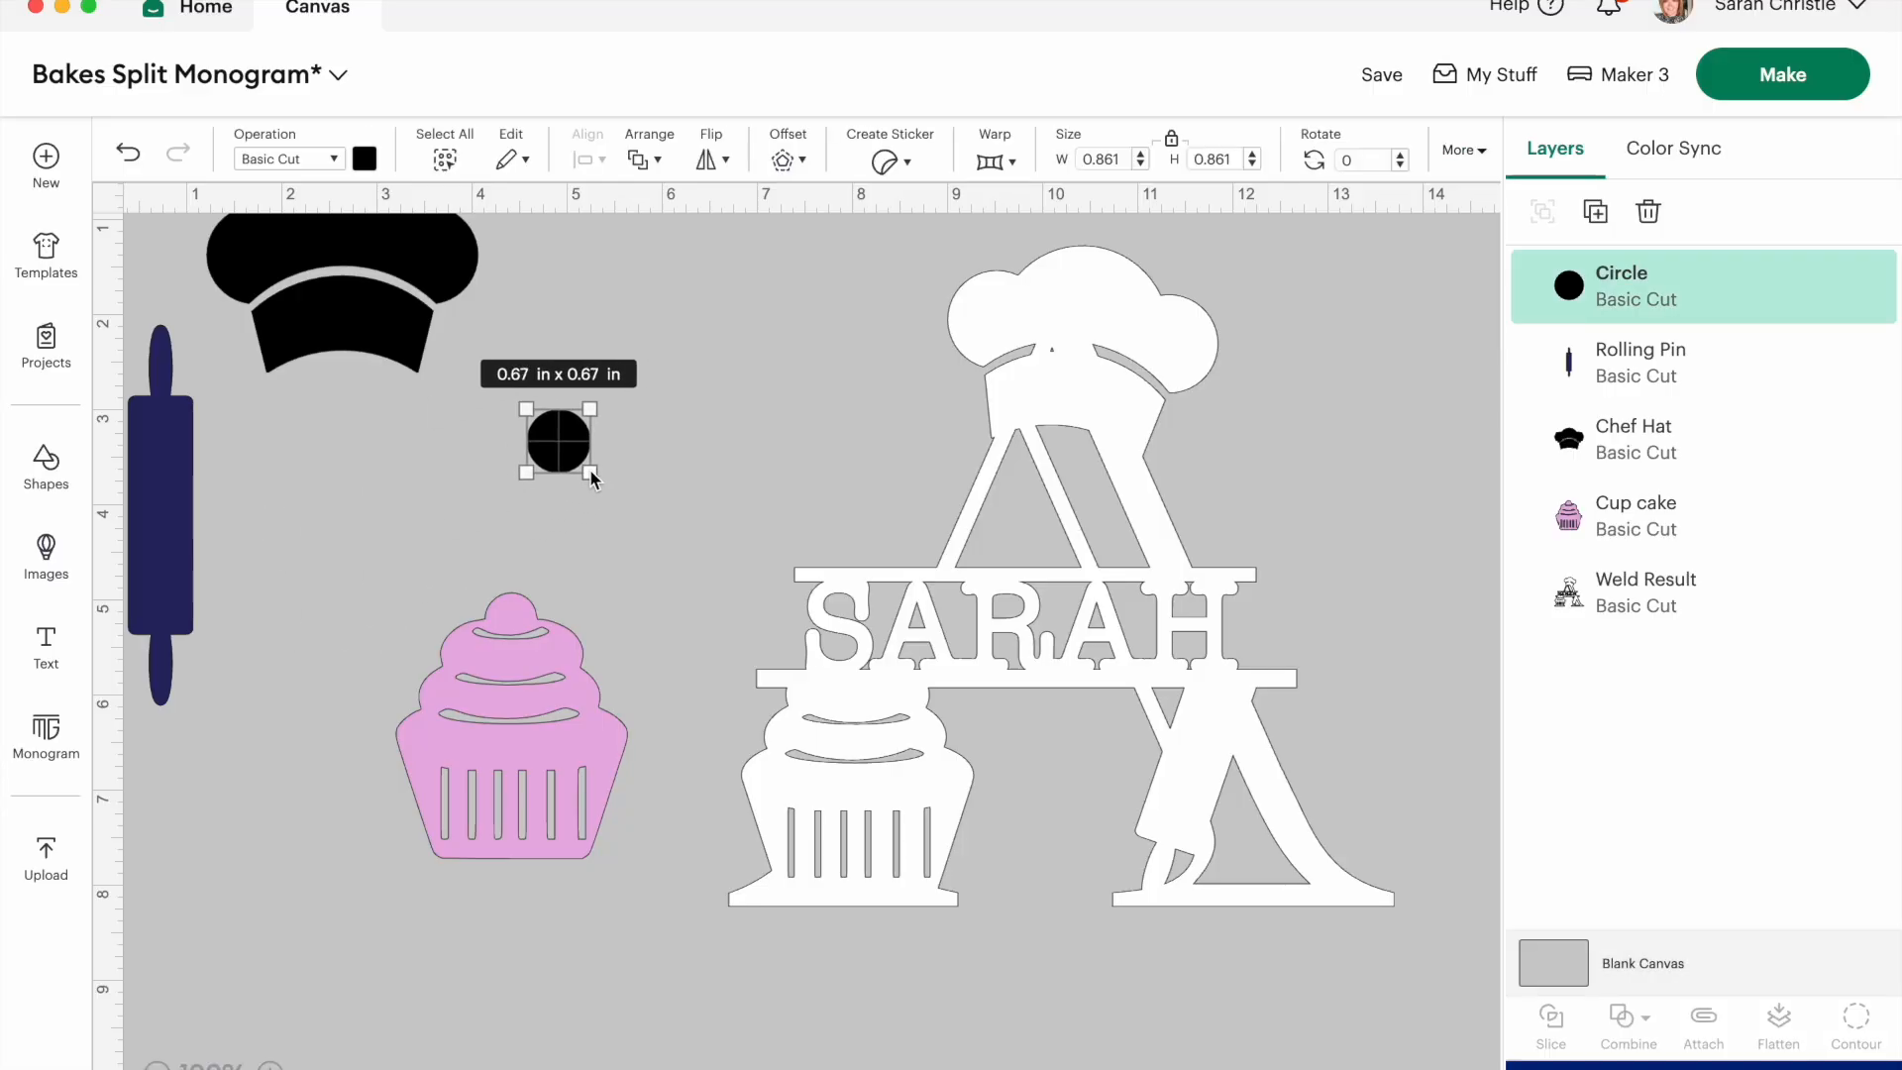
click(365, 159)
click(393, 350)
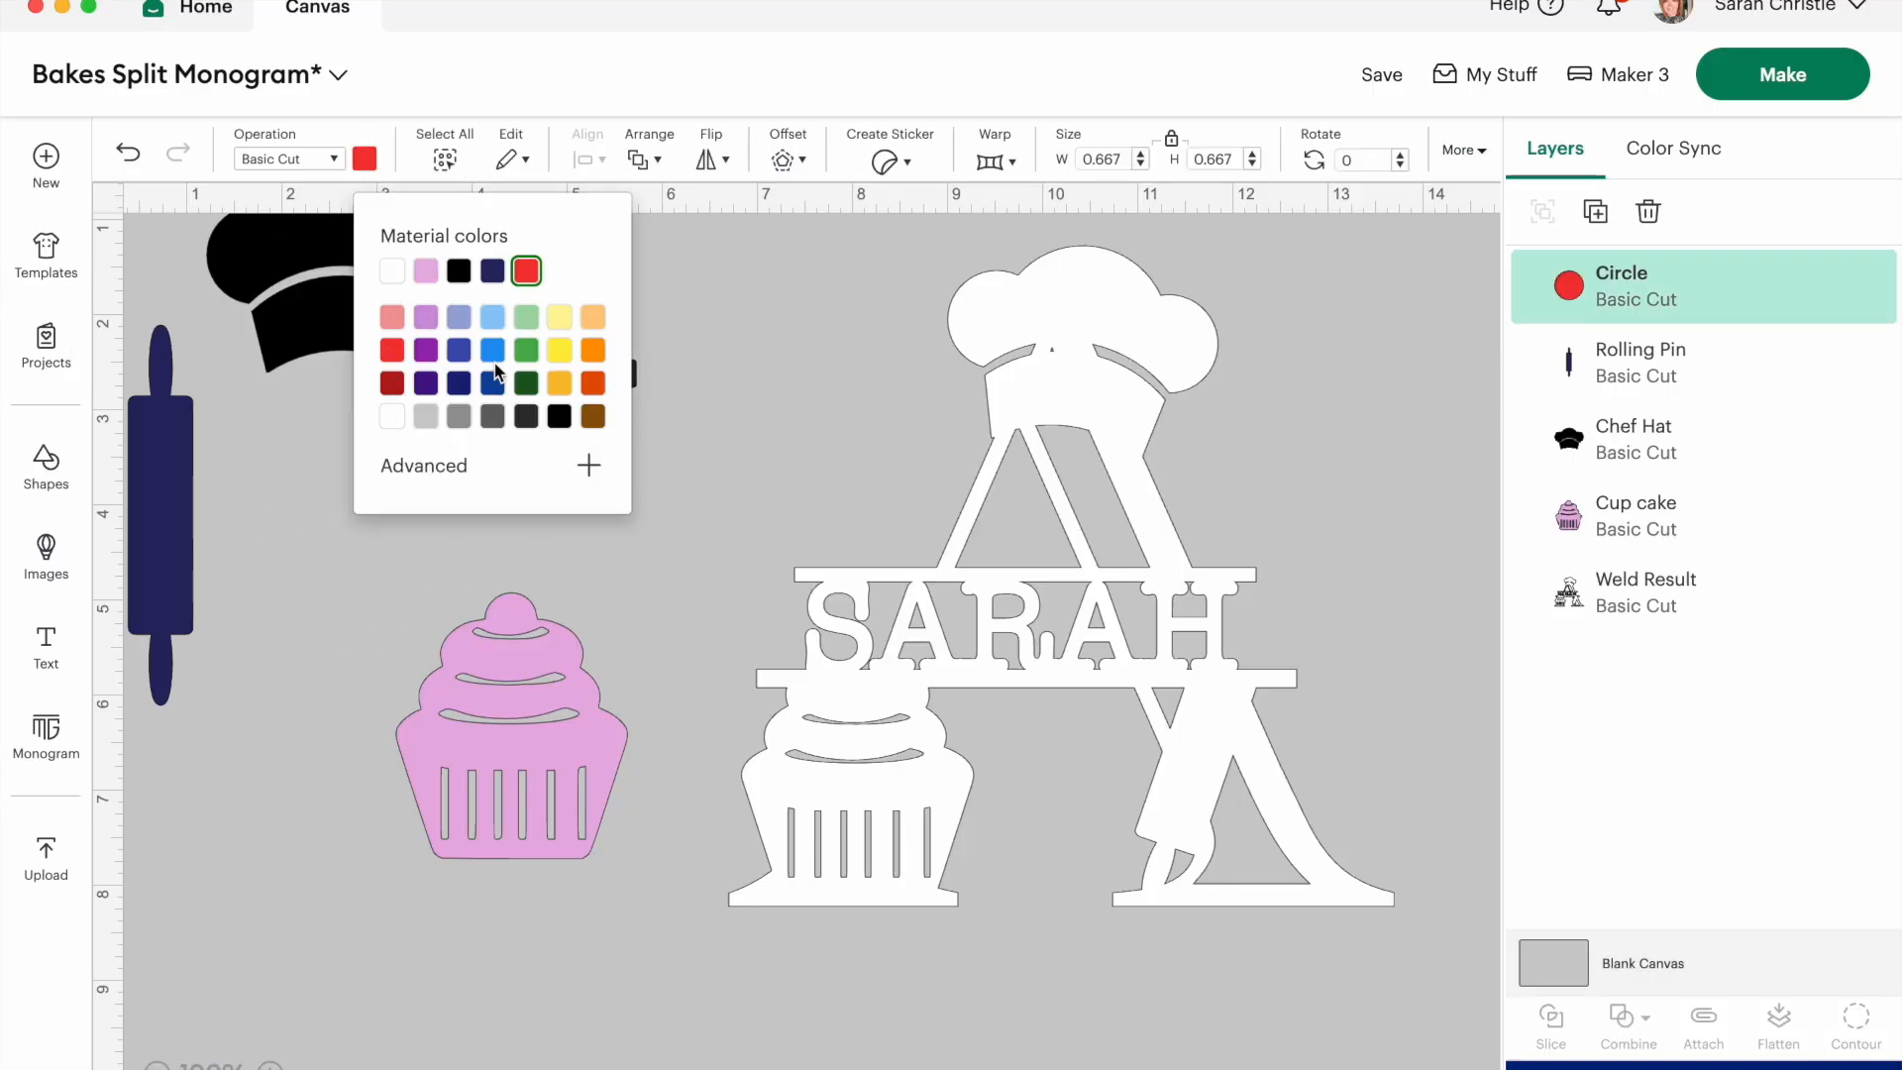
click(758, 426)
Shrink the red circle to about 0.46 in and place it over the ball on top of the spare cupcake.
drag(557, 434, 529, 634)
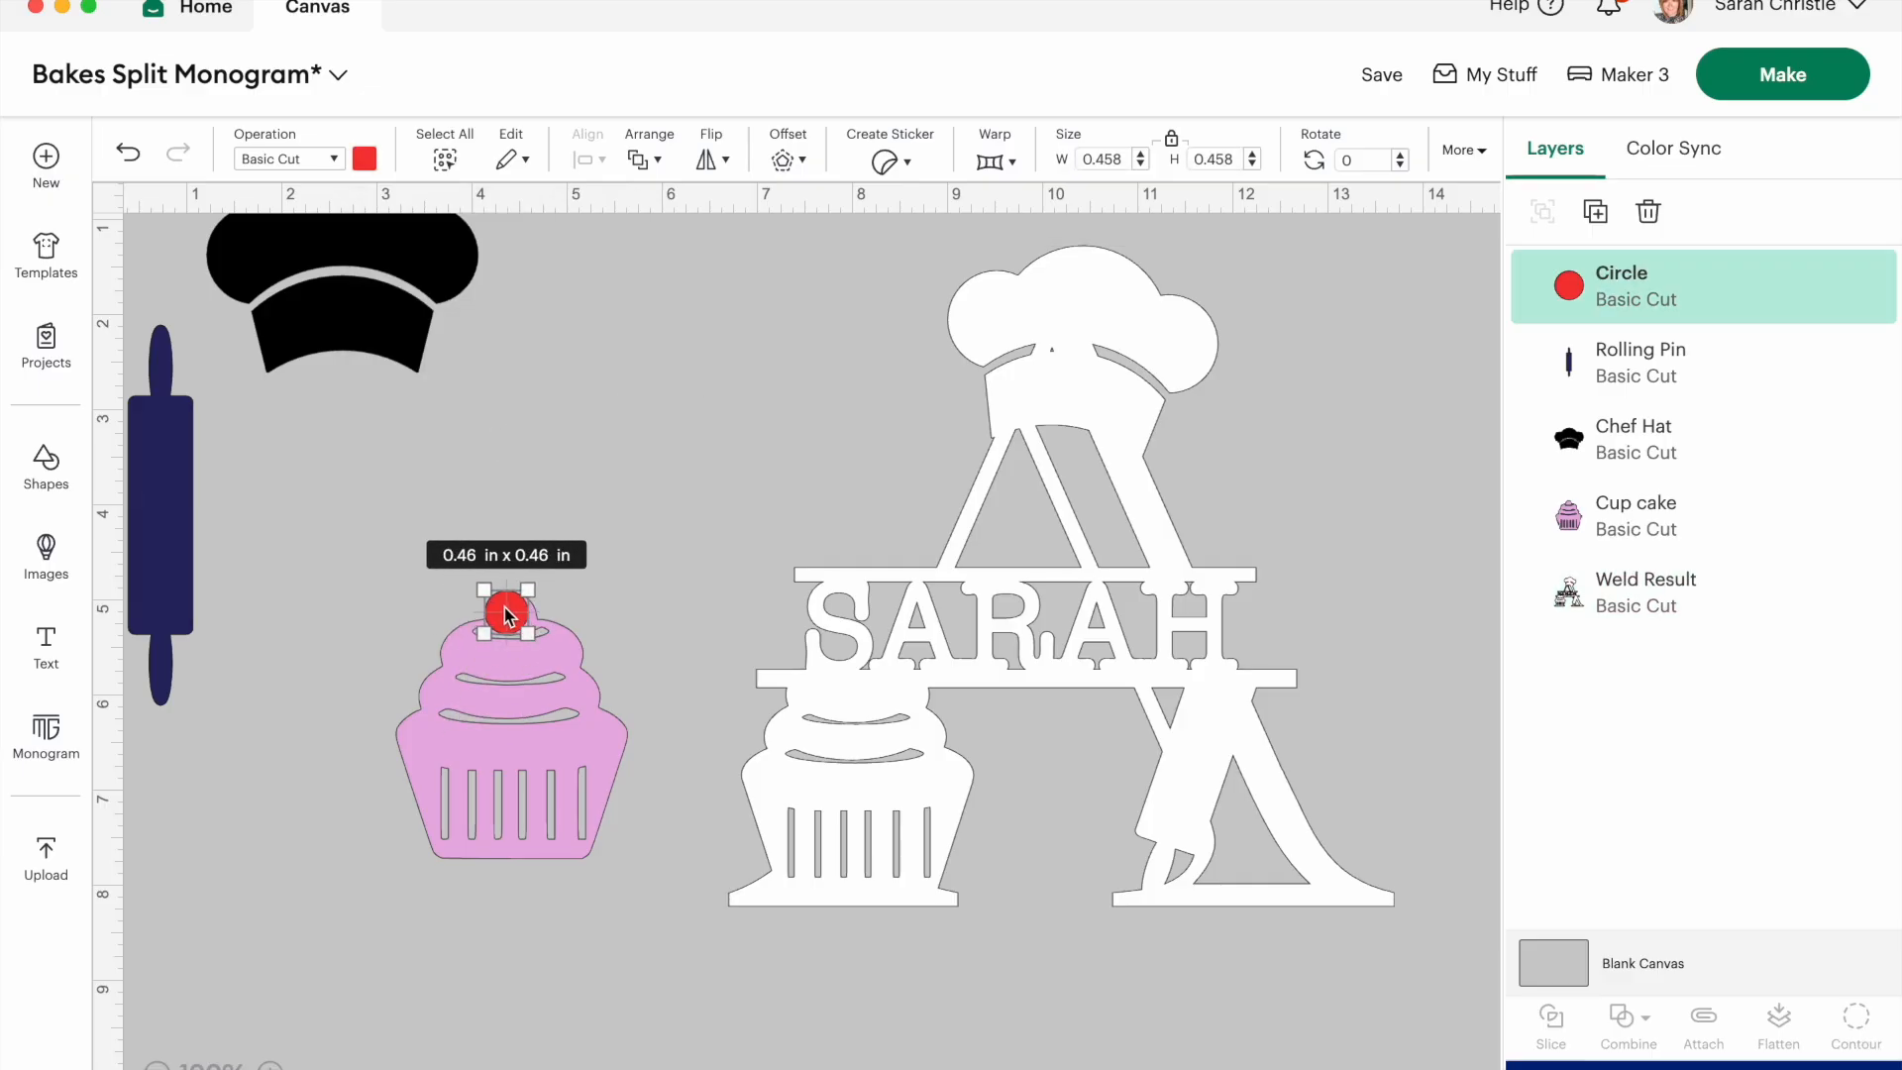
click(404, 533)
click(511, 619)
drag(506, 618, 512, 621)
click(349, 552)
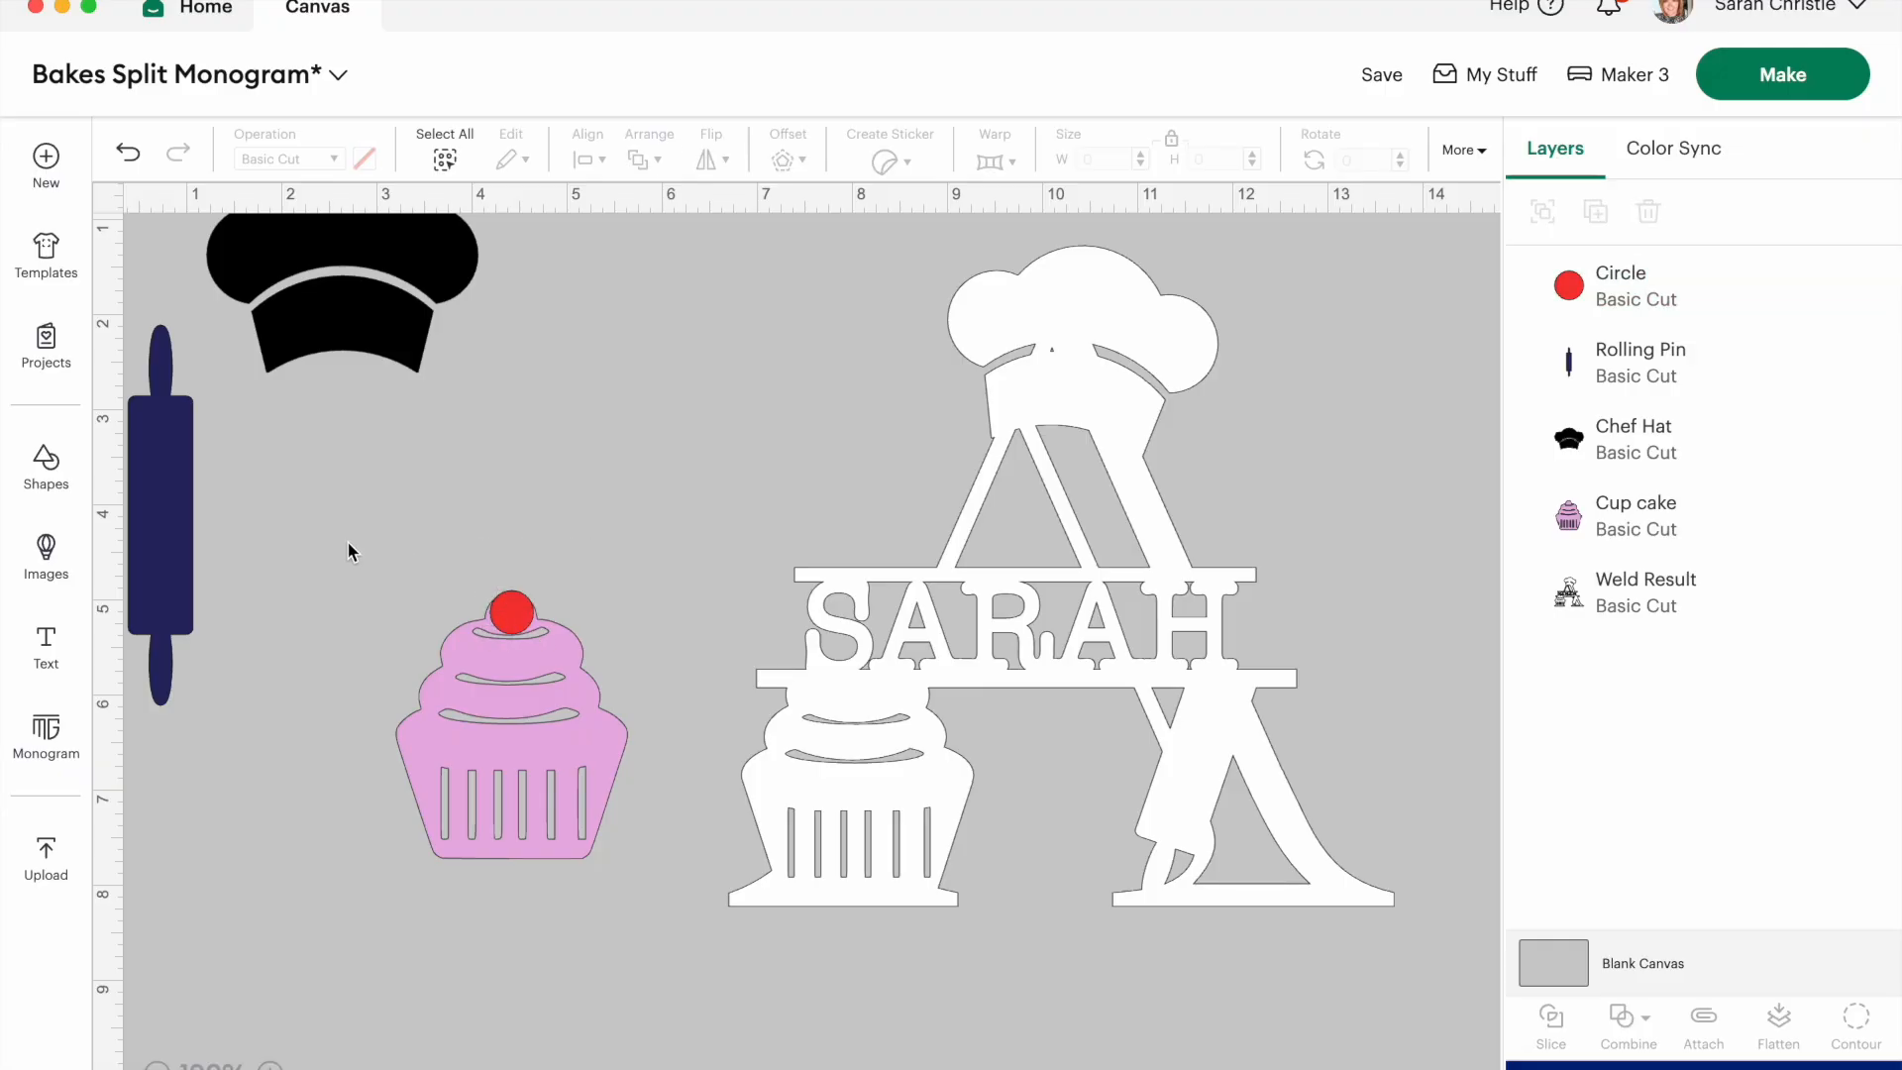
Flatten the red cherry circle with its proportions unlocked to fit the cupcake's top, and group it with the pink cupcake.
drag(332, 540, 636, 877)
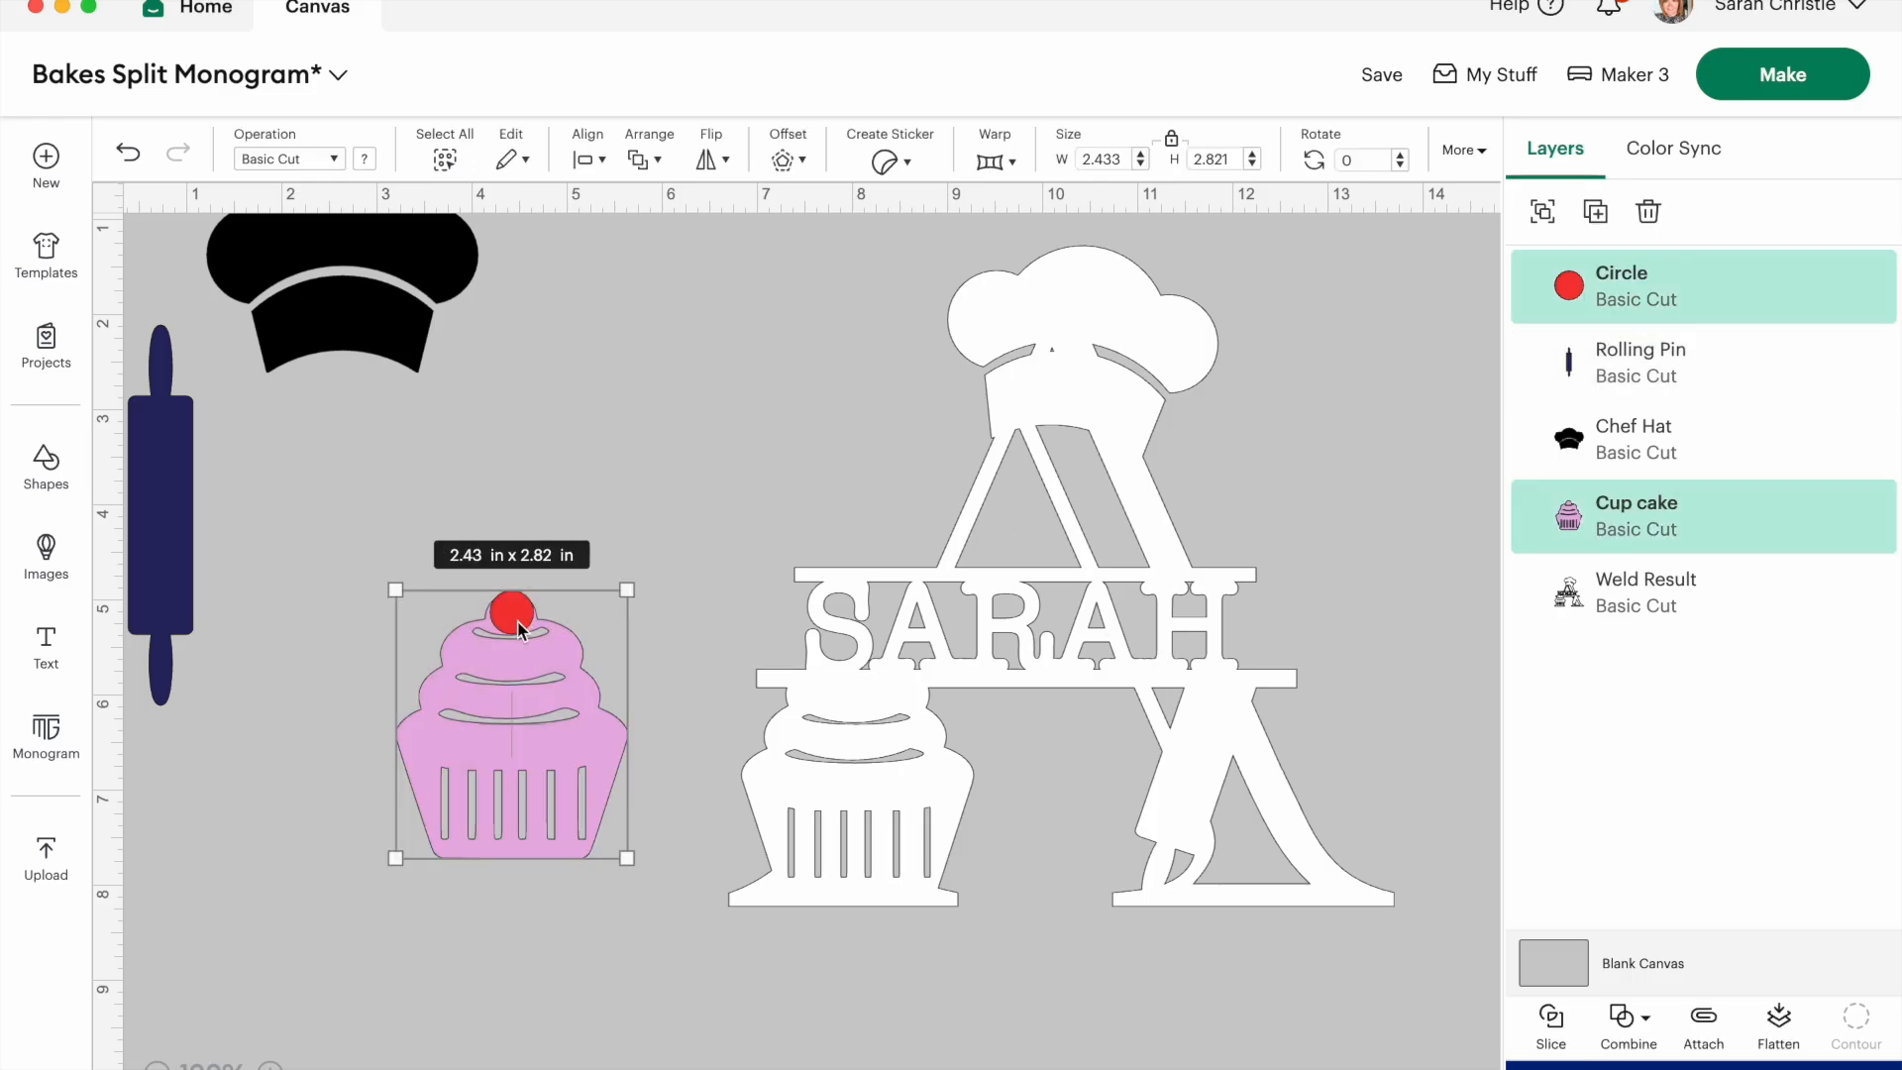
click(357, 507)
click(469, 713)
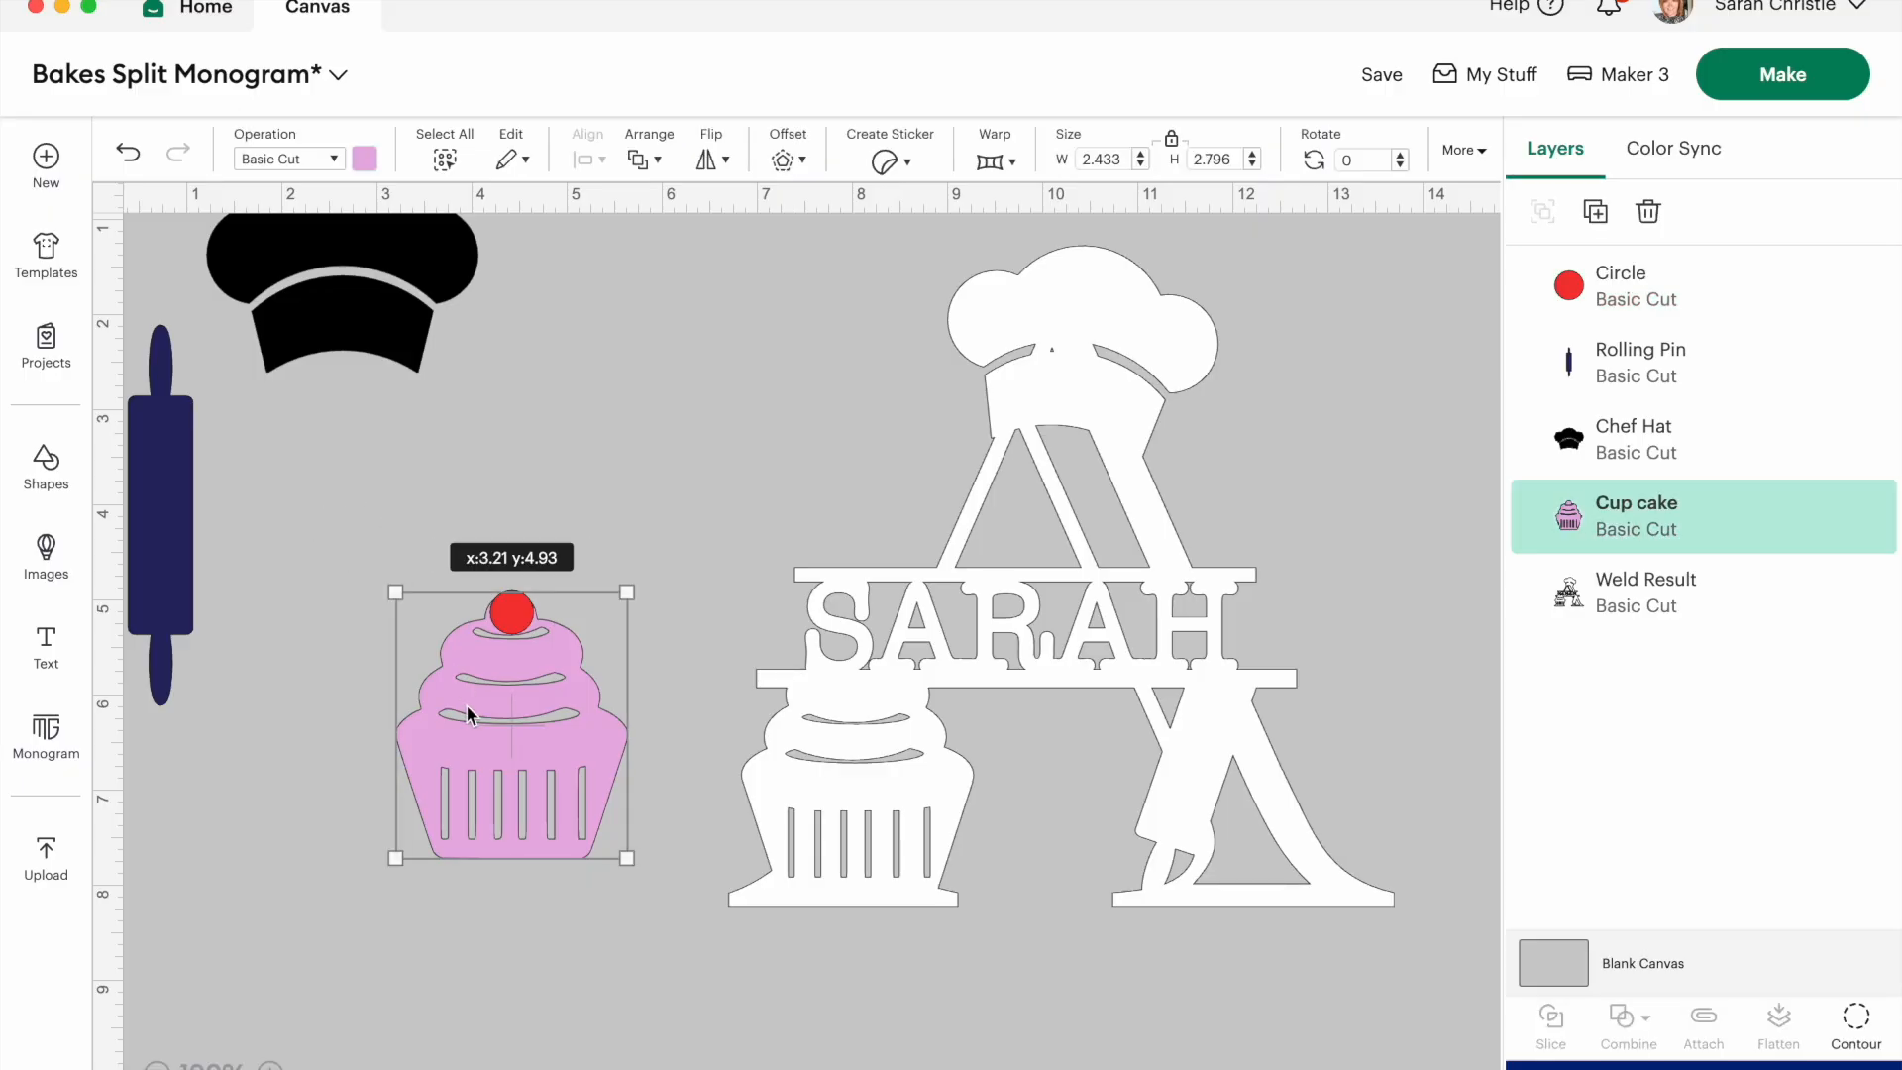
click(508, 615)
click(1171, 141)
click(1543, 212)
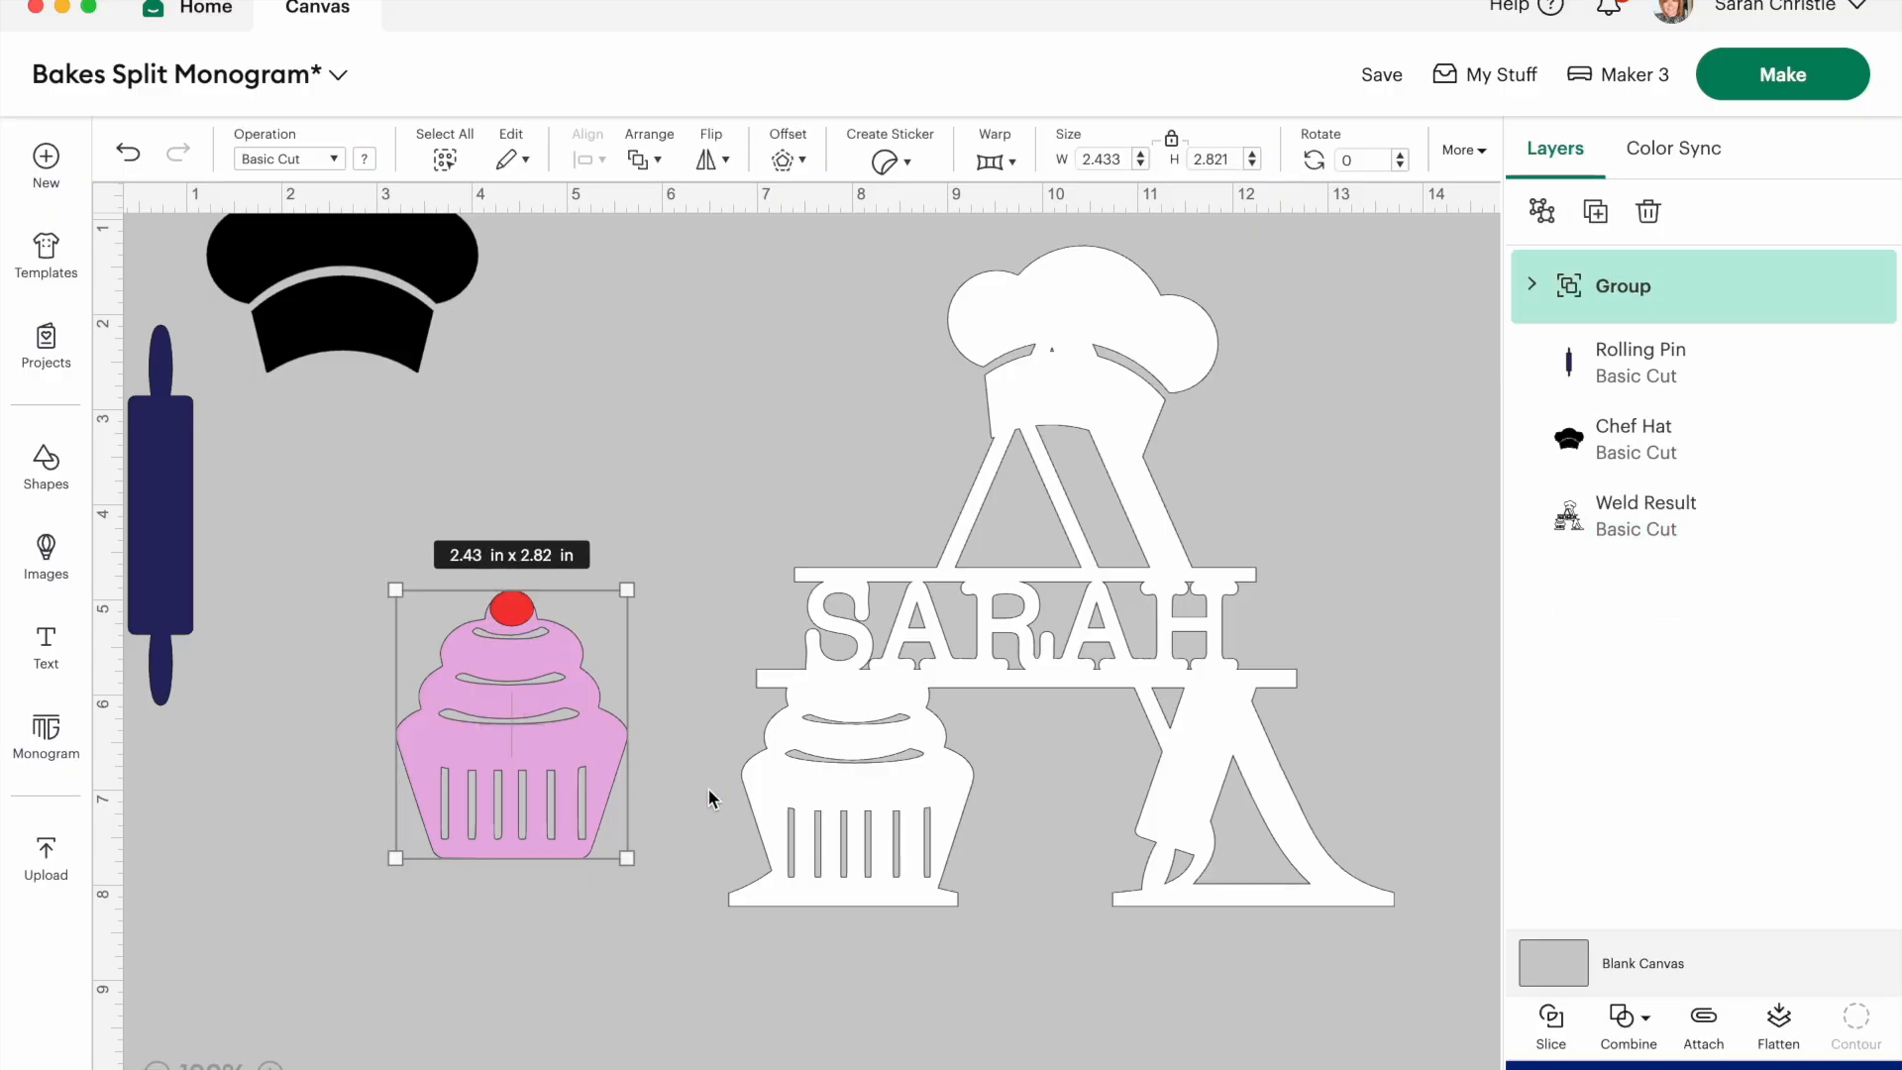
click(786, 810)
drag(460, 785, 401, 808)
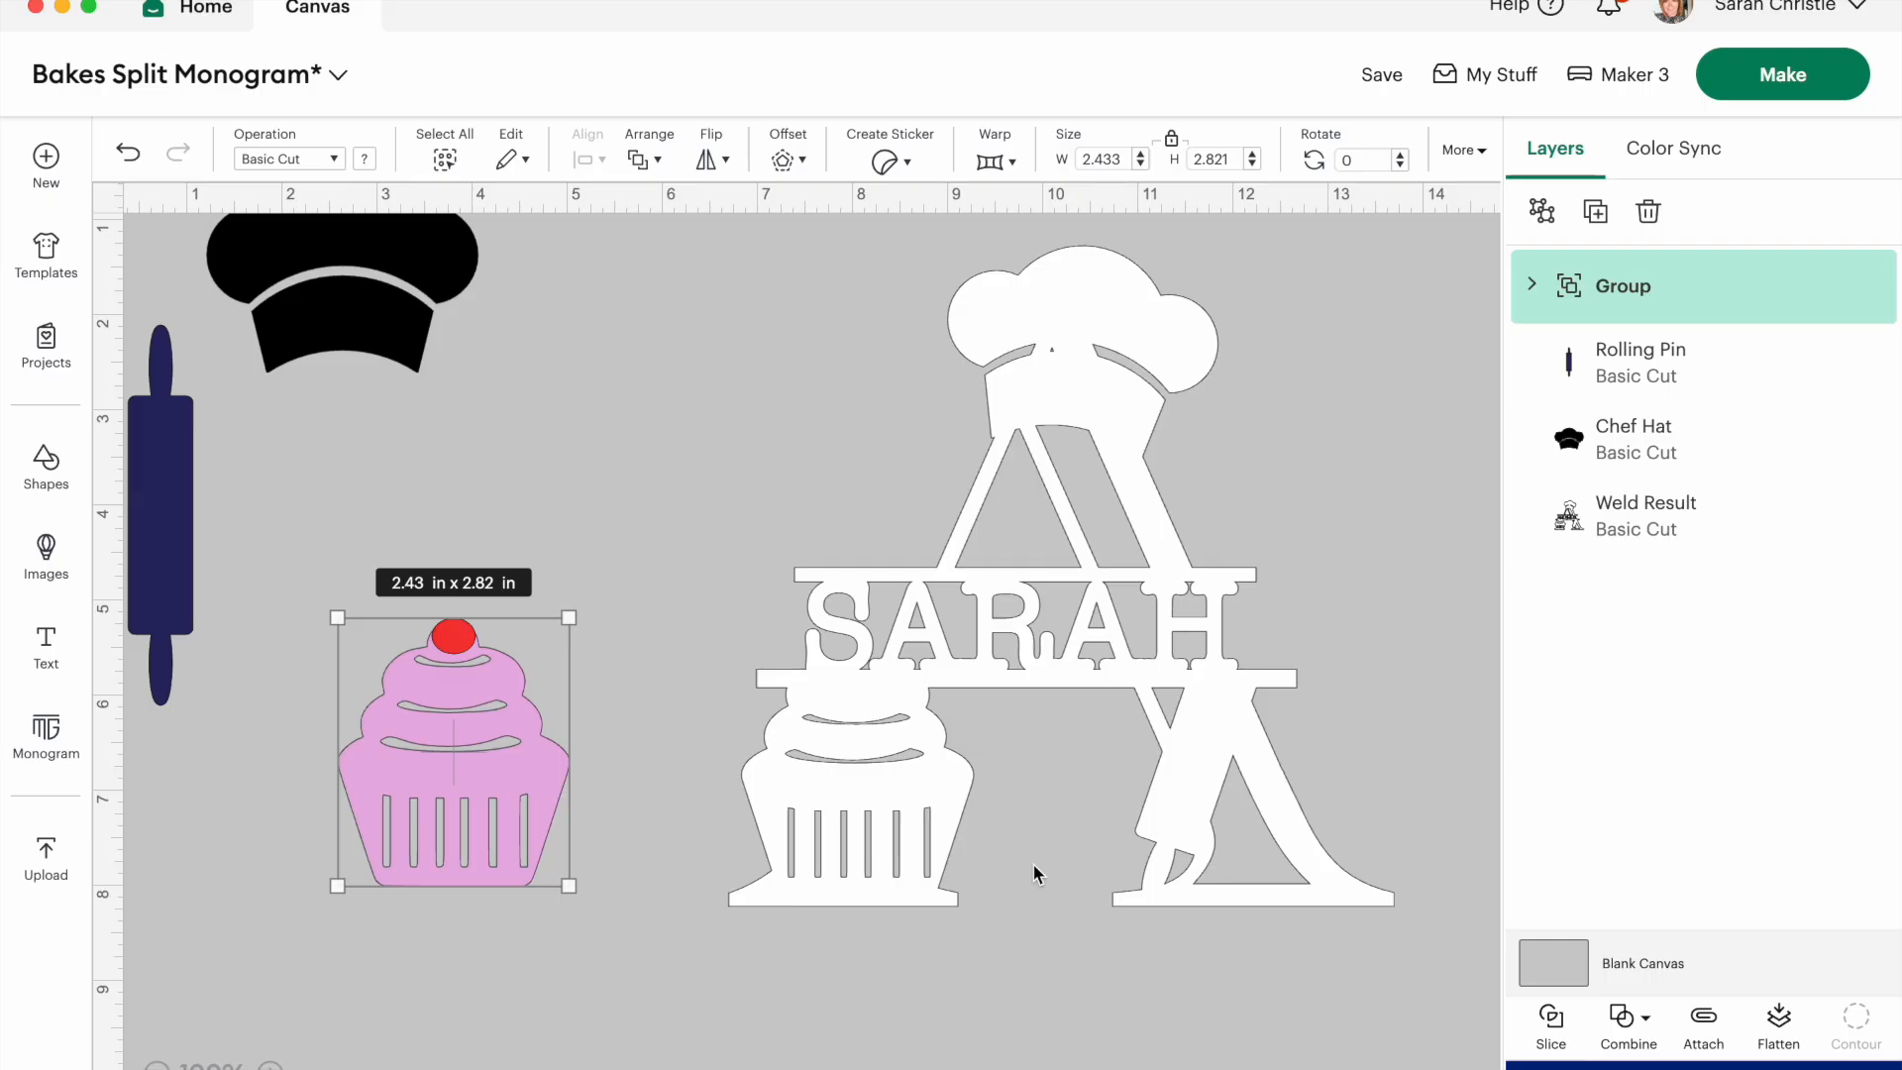
Hide the two curved frosting contours of the cupcake in the welded monogram.
click(787, 777)
click(1856, 1020)
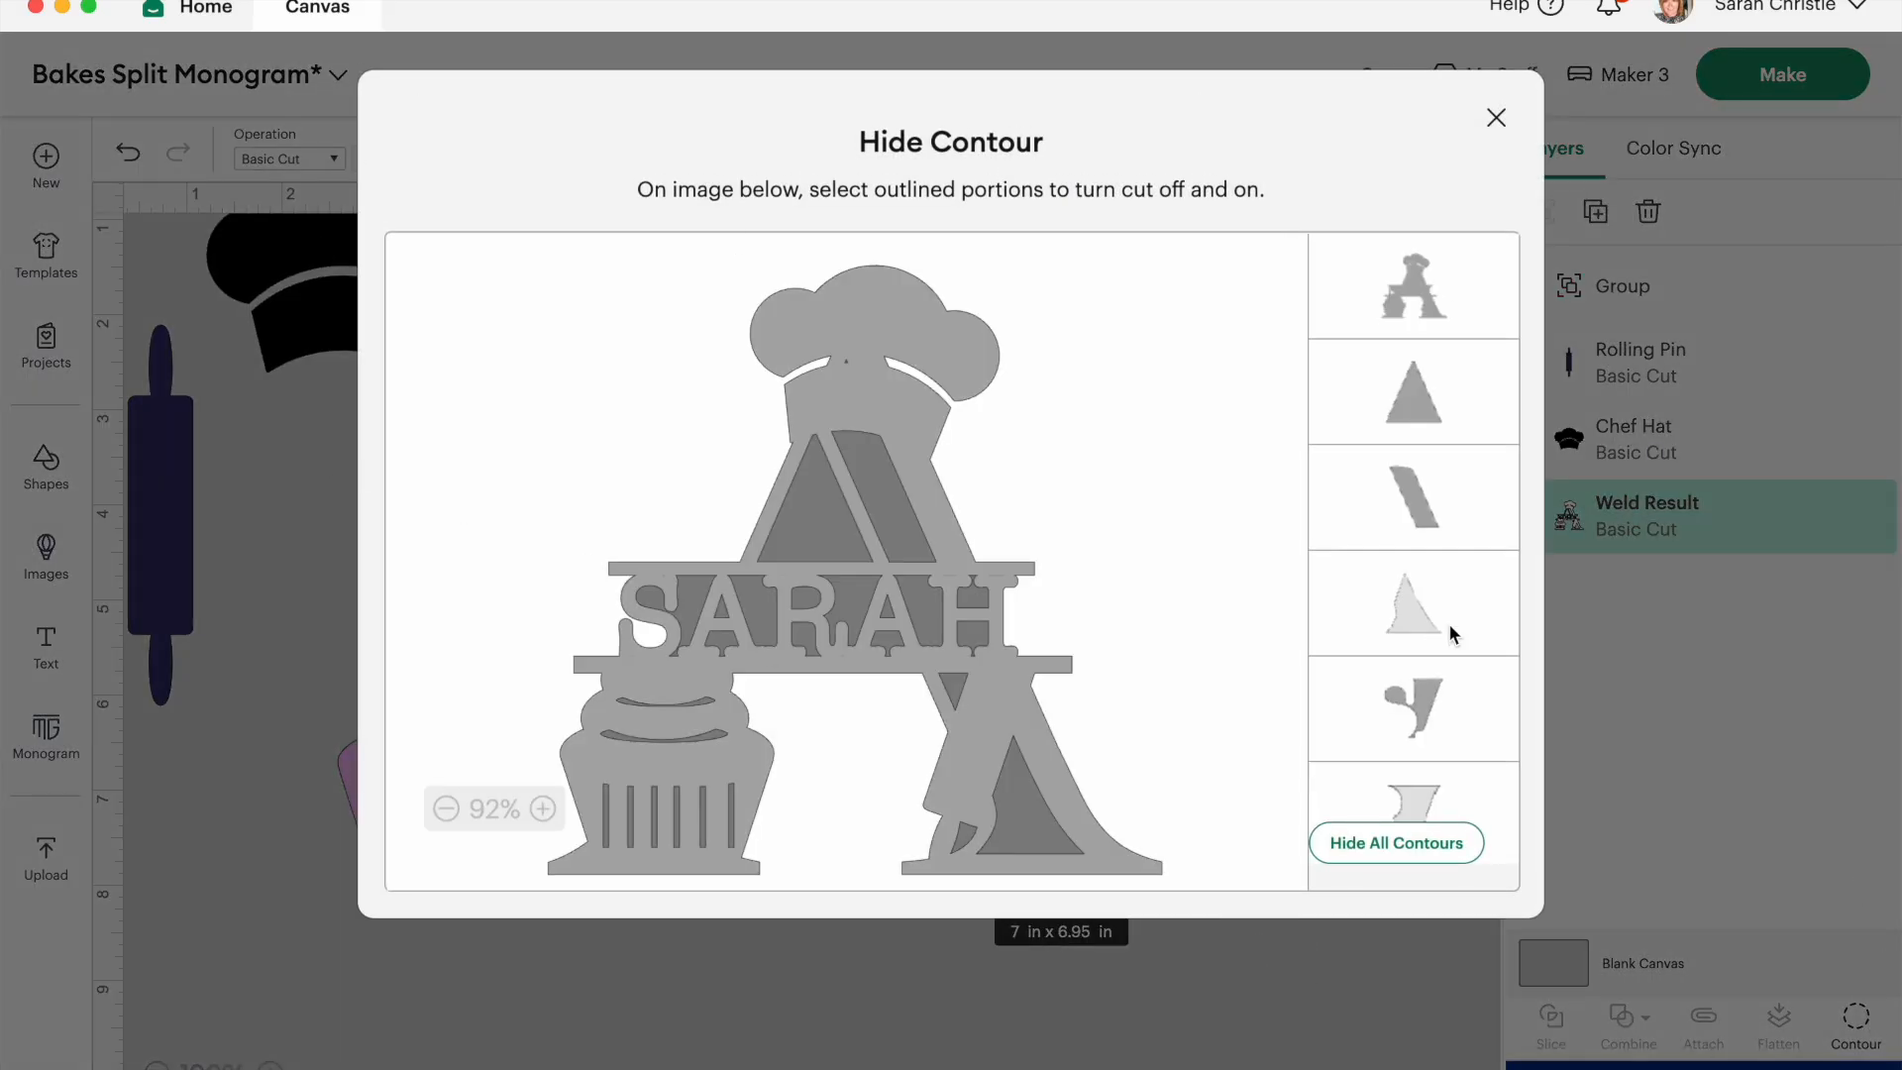
scroll(1449, 622, down, 5)
click(1403, 564)
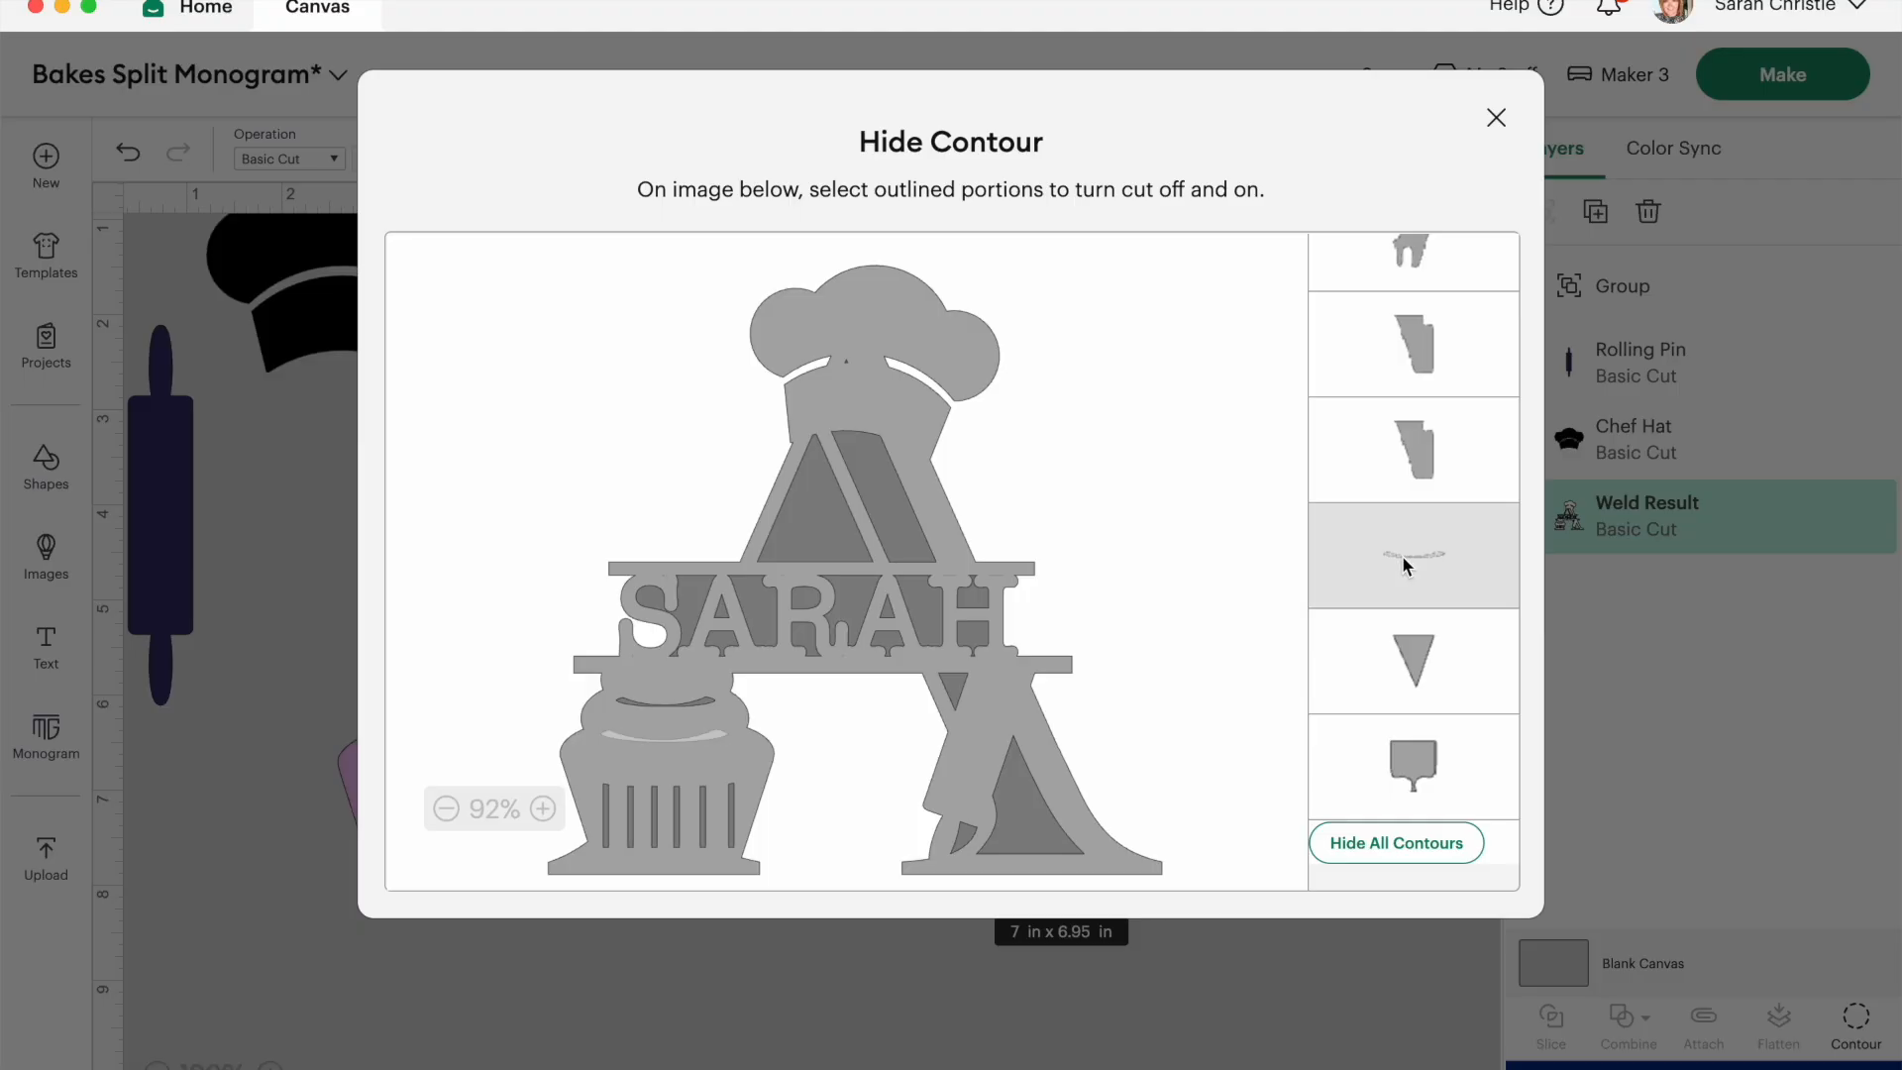
scroll(1405, 567, down, 5)
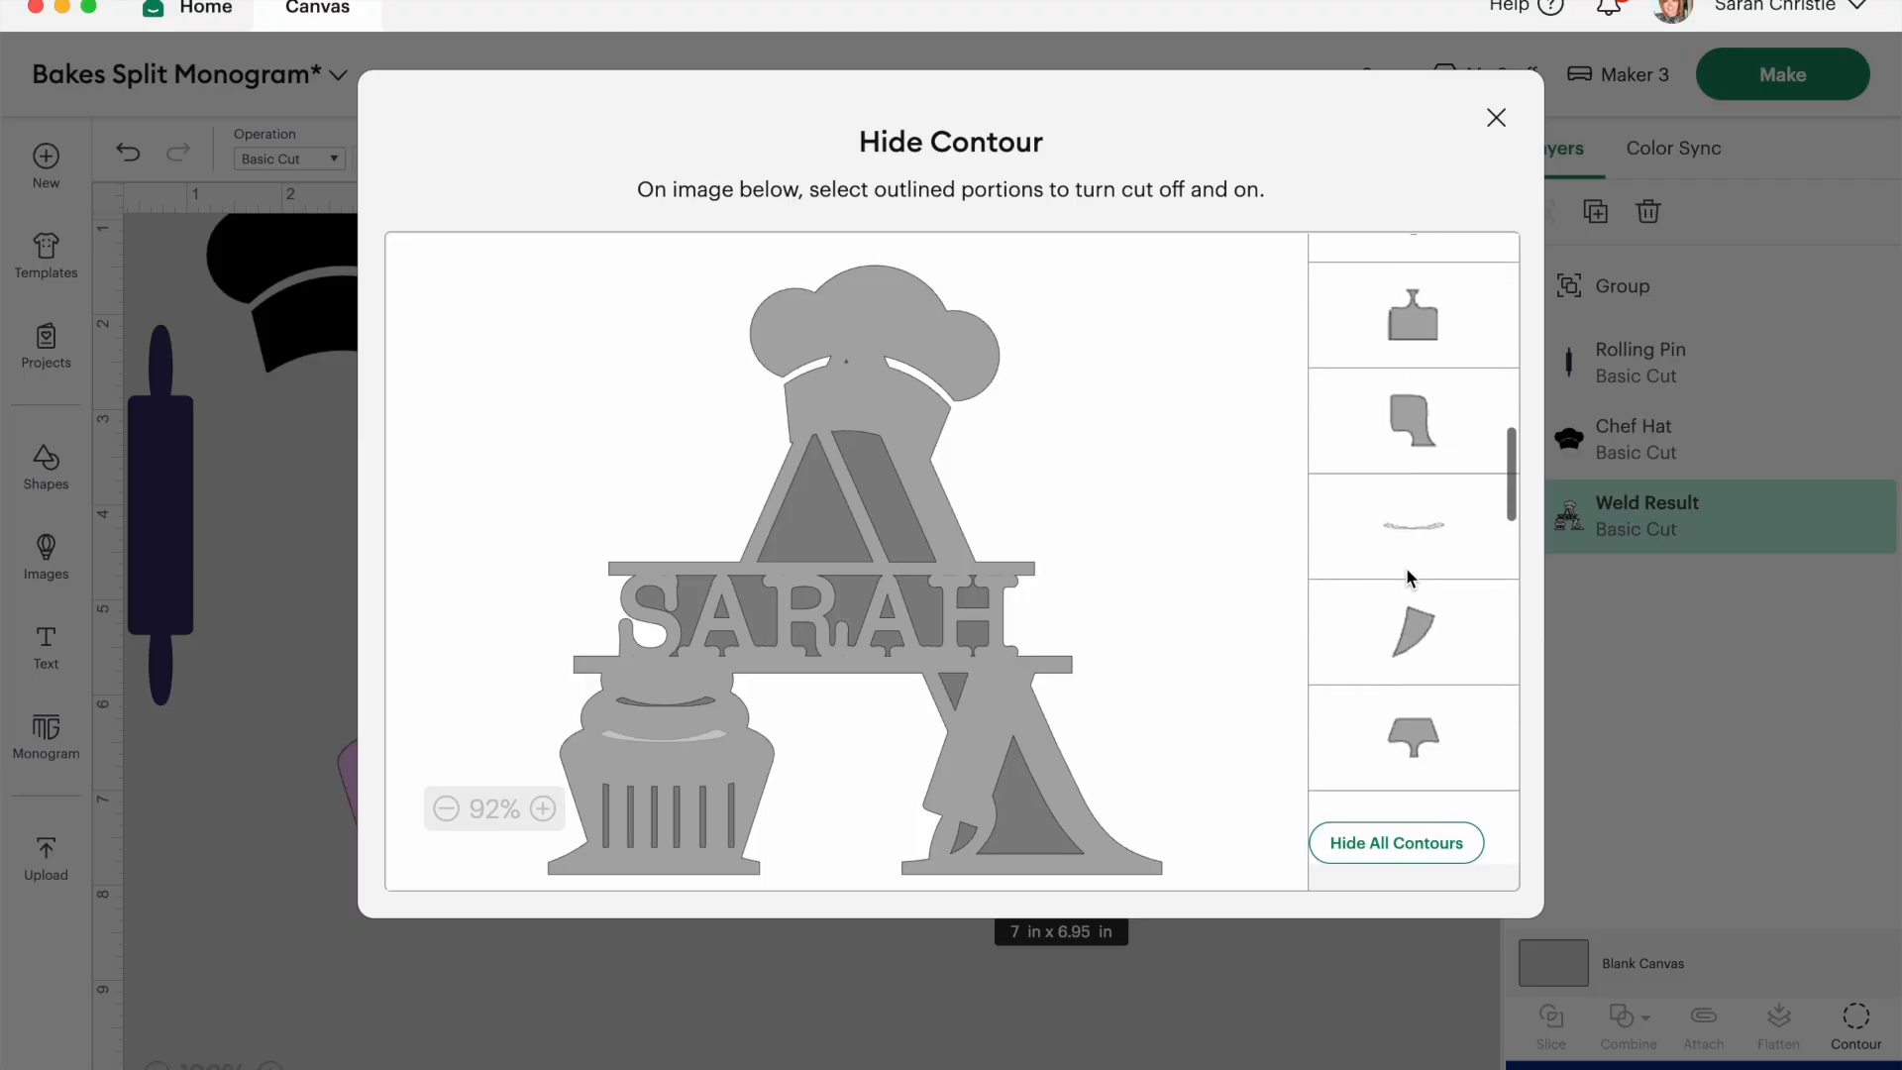
click(1395, 514)
scroll(1395, 514, down, 5)
scroll(1395, 515, down, 5)
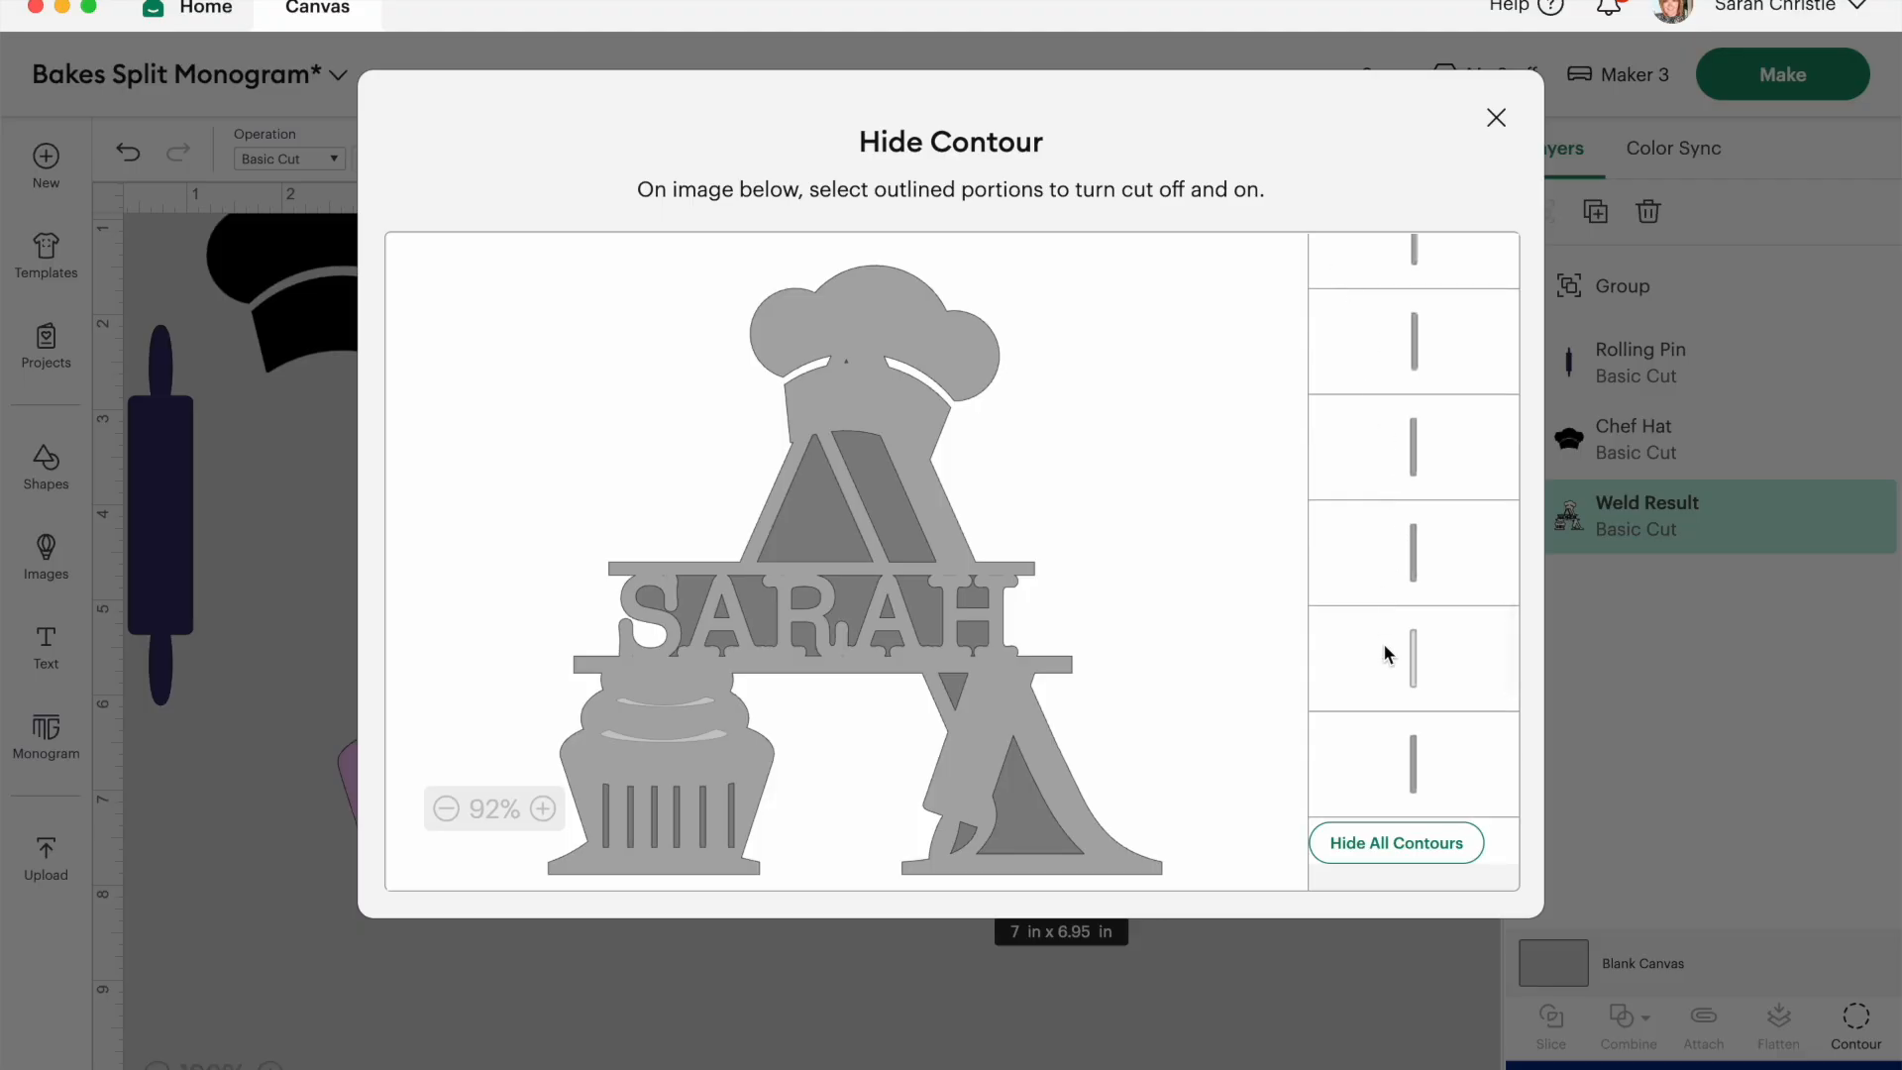
Hide the six vertical wrapper slot contours of the monogram's cupcake and return to the canvas.
click(1387, 765)
click(1389, 673)
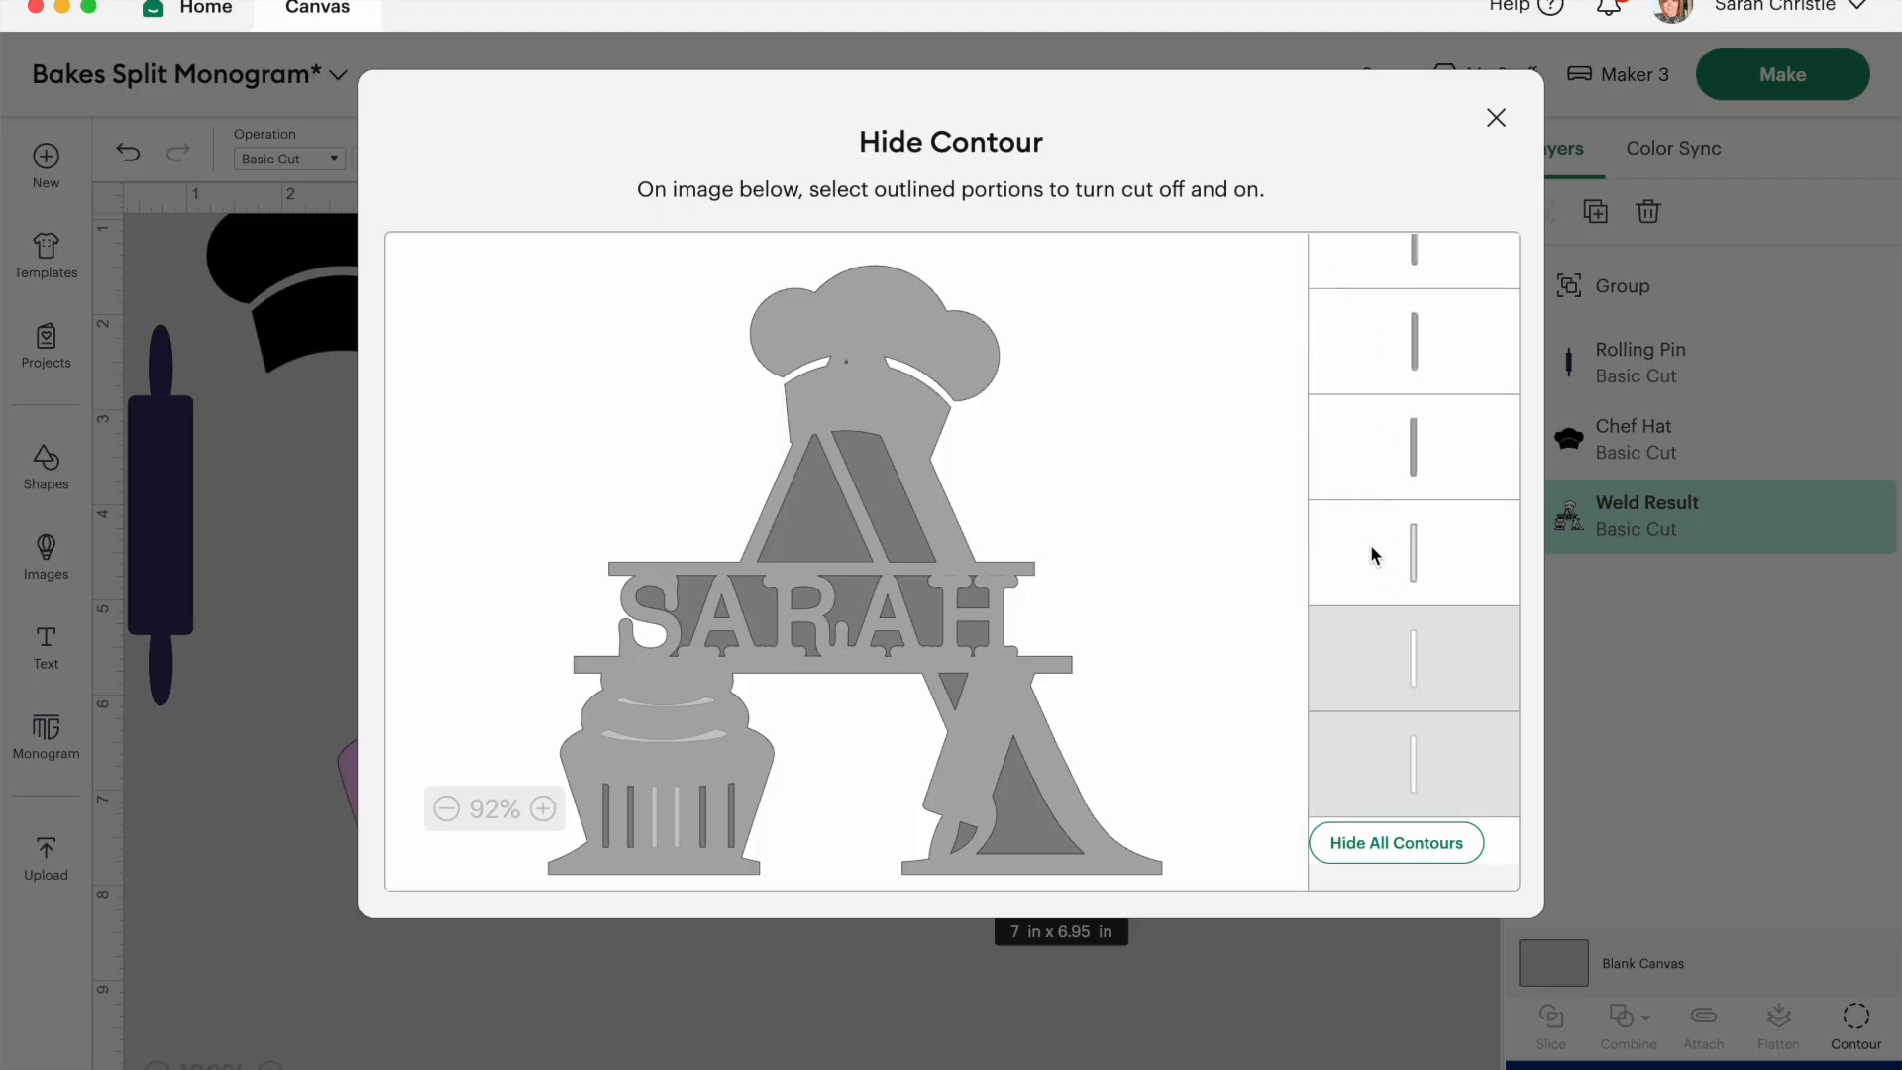
click(1375, 555)
scroll(1369, 442, up, 1)
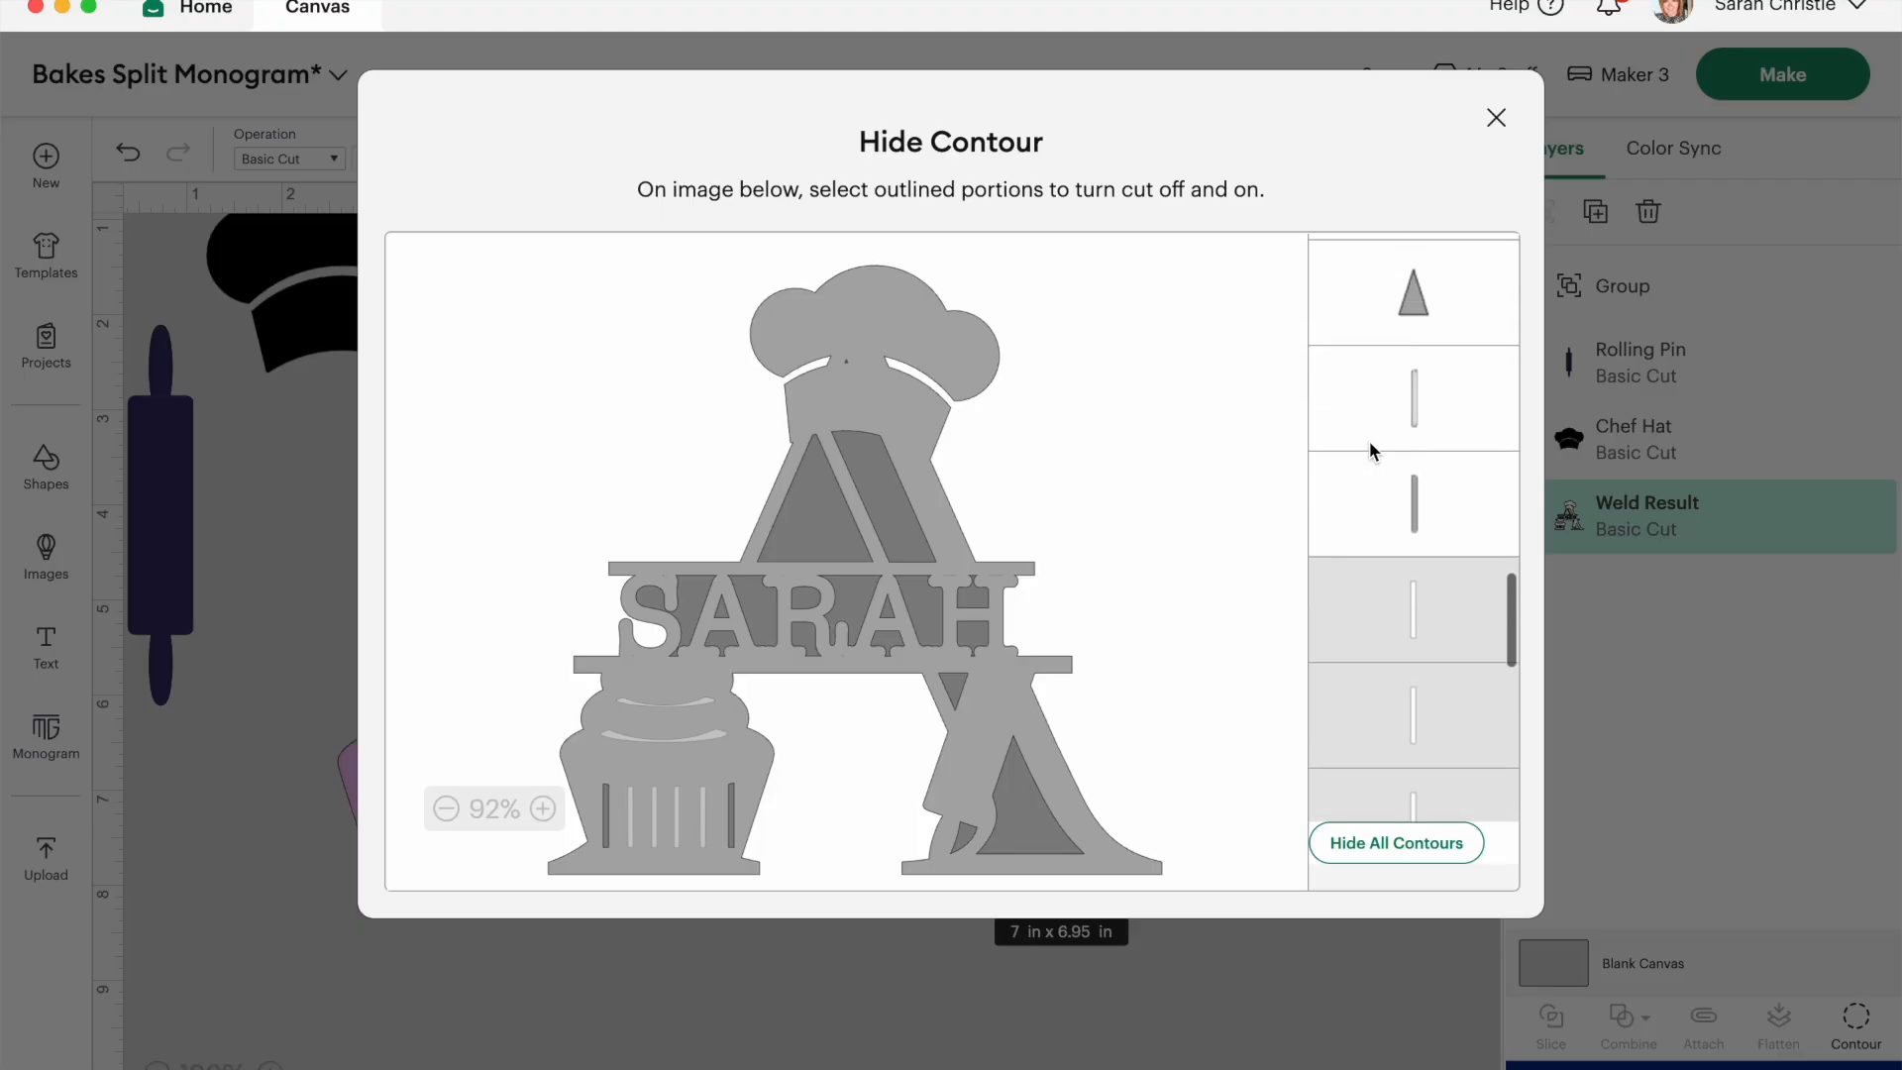
click(1384, 501)
click(1367, 390)
scroll(1367, 391, up, 1)
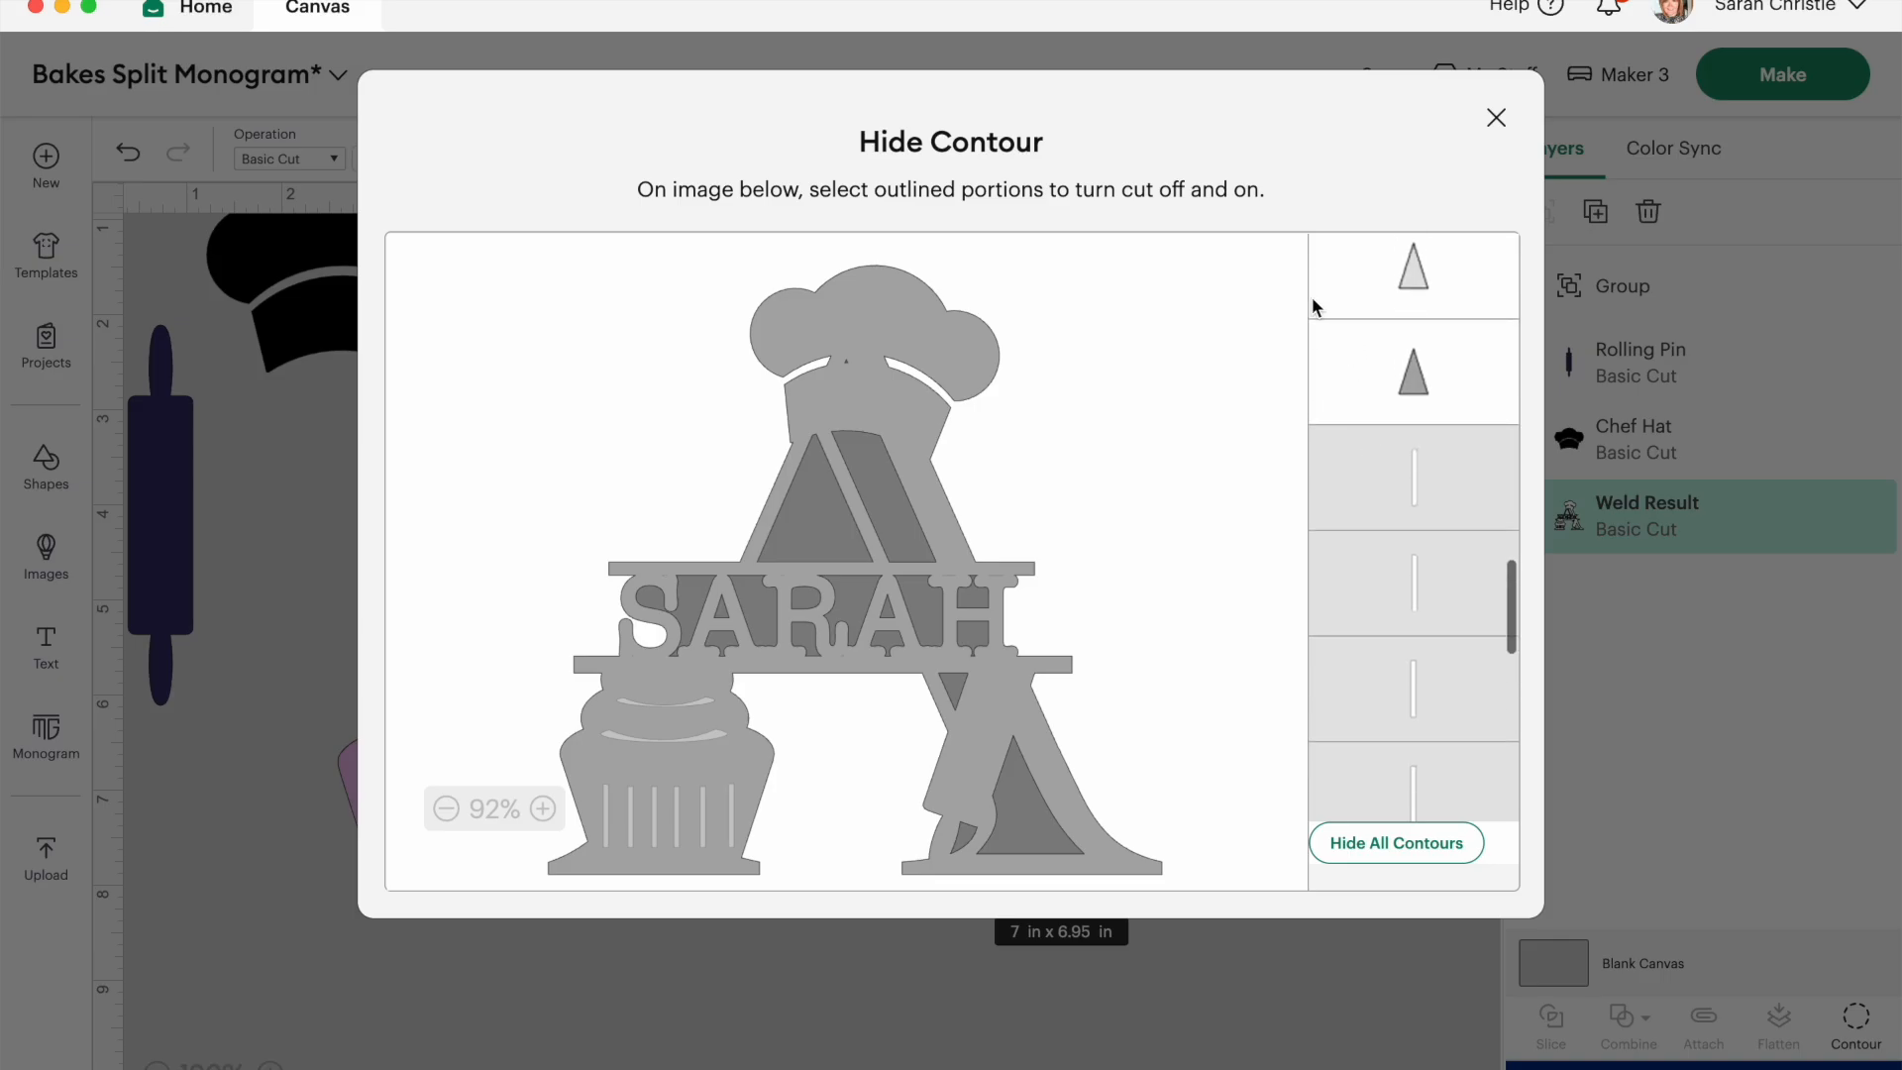
click(1496, 117)
Place the cupcake group over the monogram's cupcake and the rolling pin, resized to about 0.54 by 3.33 in, over the monogram's rolling pin.
drag(406, 769, 810, 783)
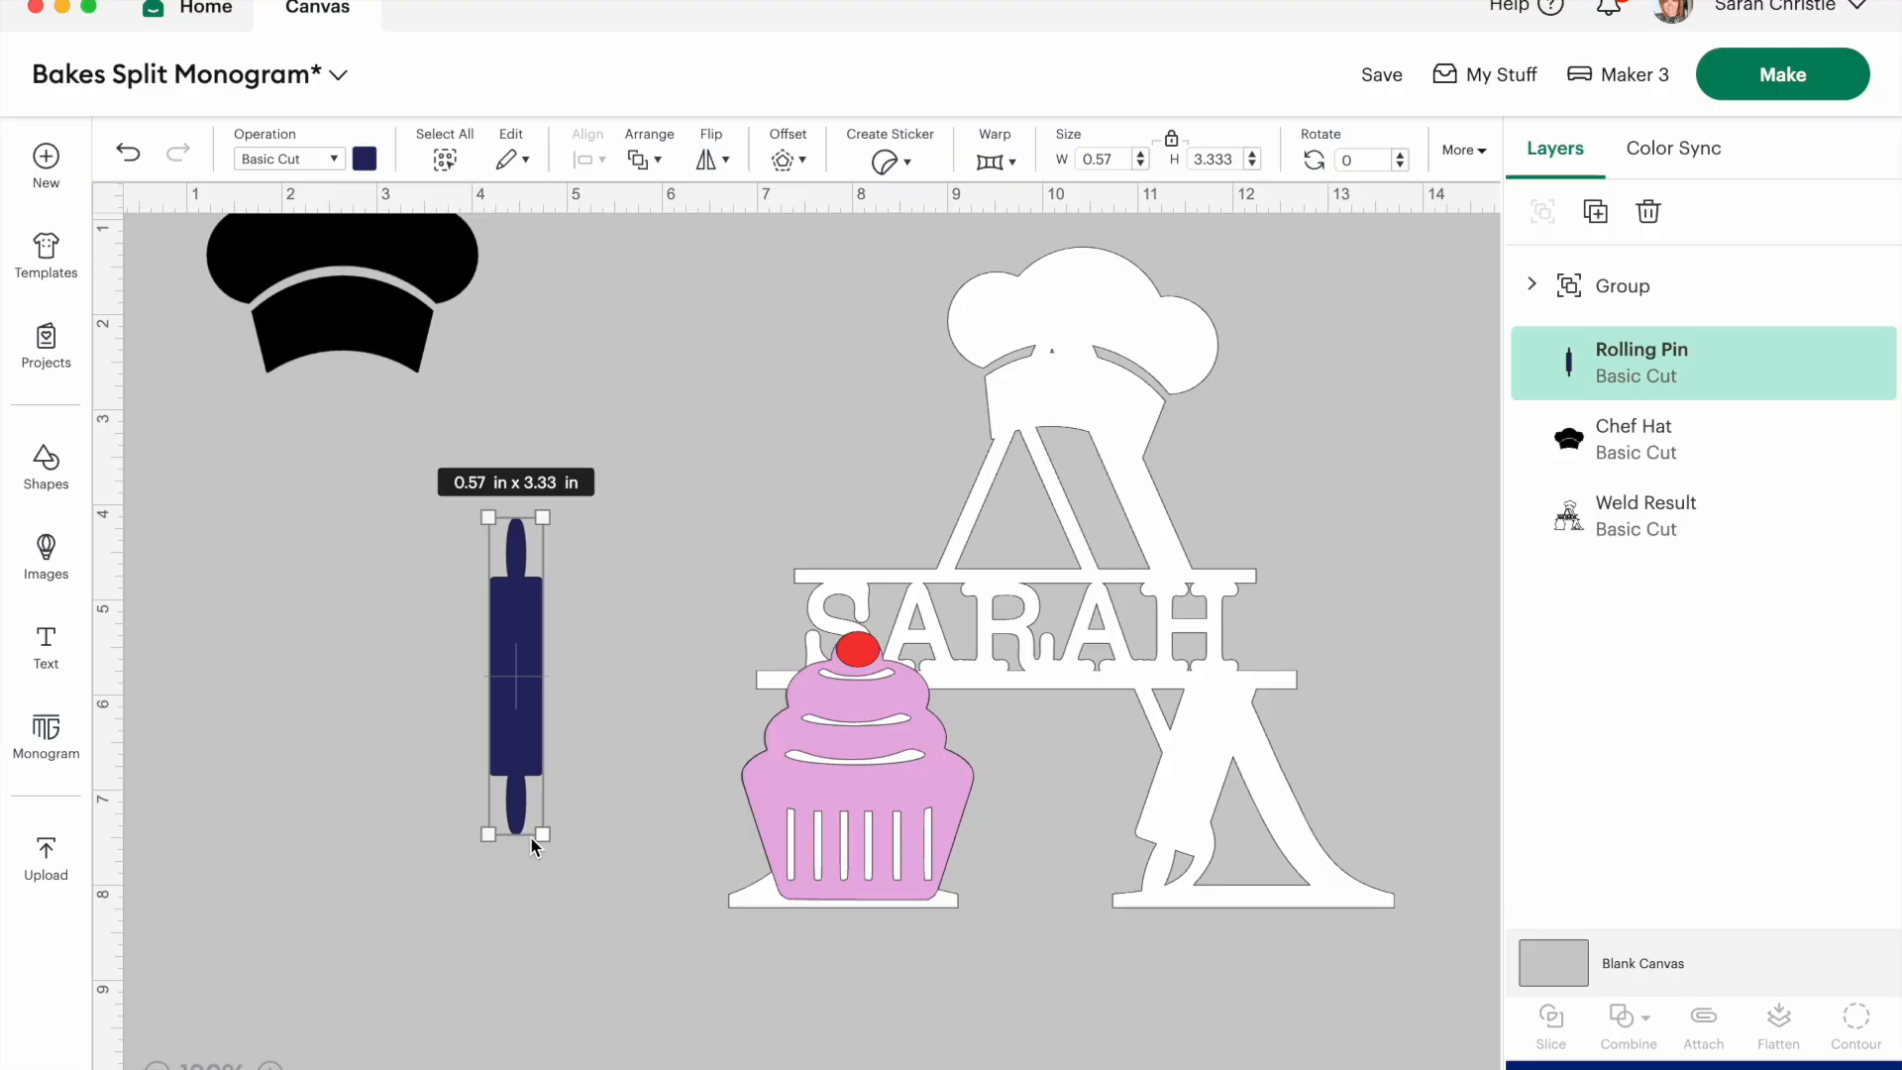
drag(489, 833, 1197, 761)
click(431, 646)
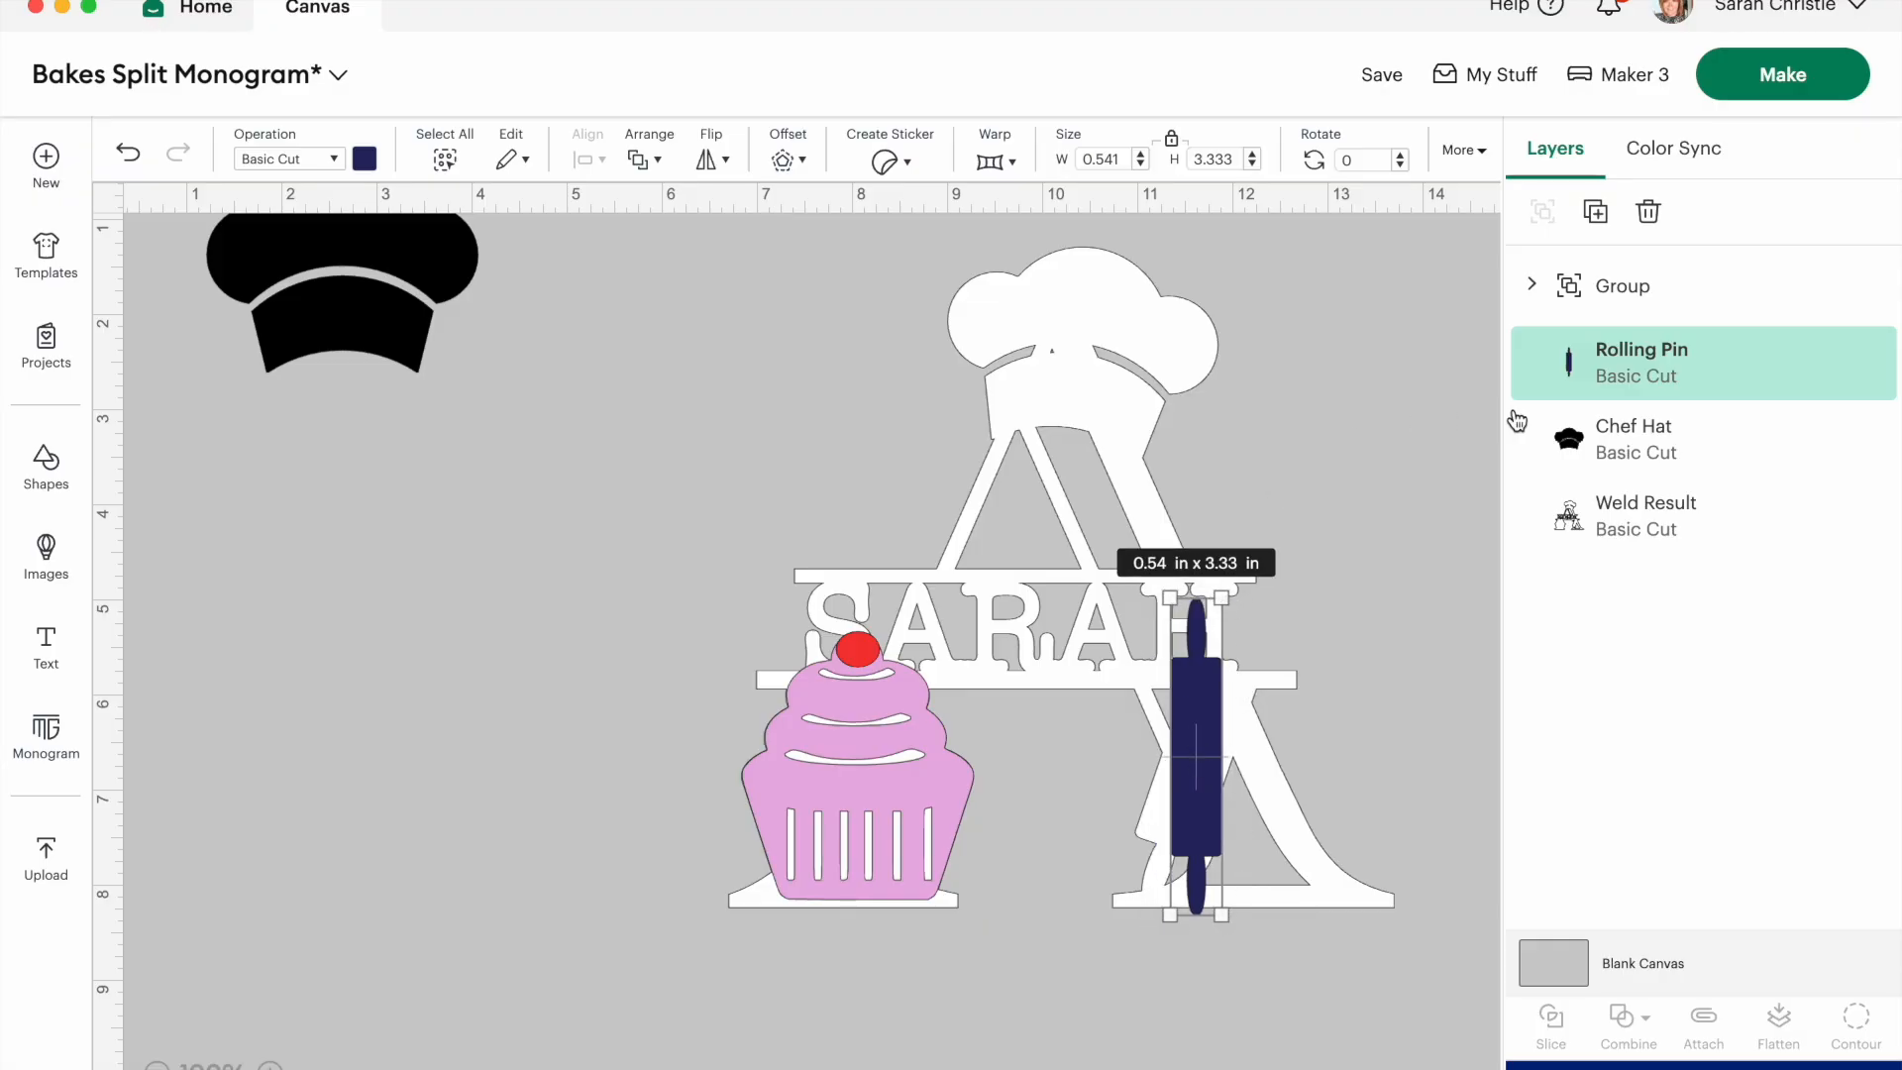
Rotate the rolling pin to 20 degrees and fit it over the monogram's rolling pin at about 0.69 by 3.27 in with proportions unlocked.
click(1400, 156)
click(1400, 155)
click(1399, 155)
click(1400, 156)
click(1400, 159)
click(1400, 159)
click(1399, 158)
click(1400, 159)
click(1400, 155)
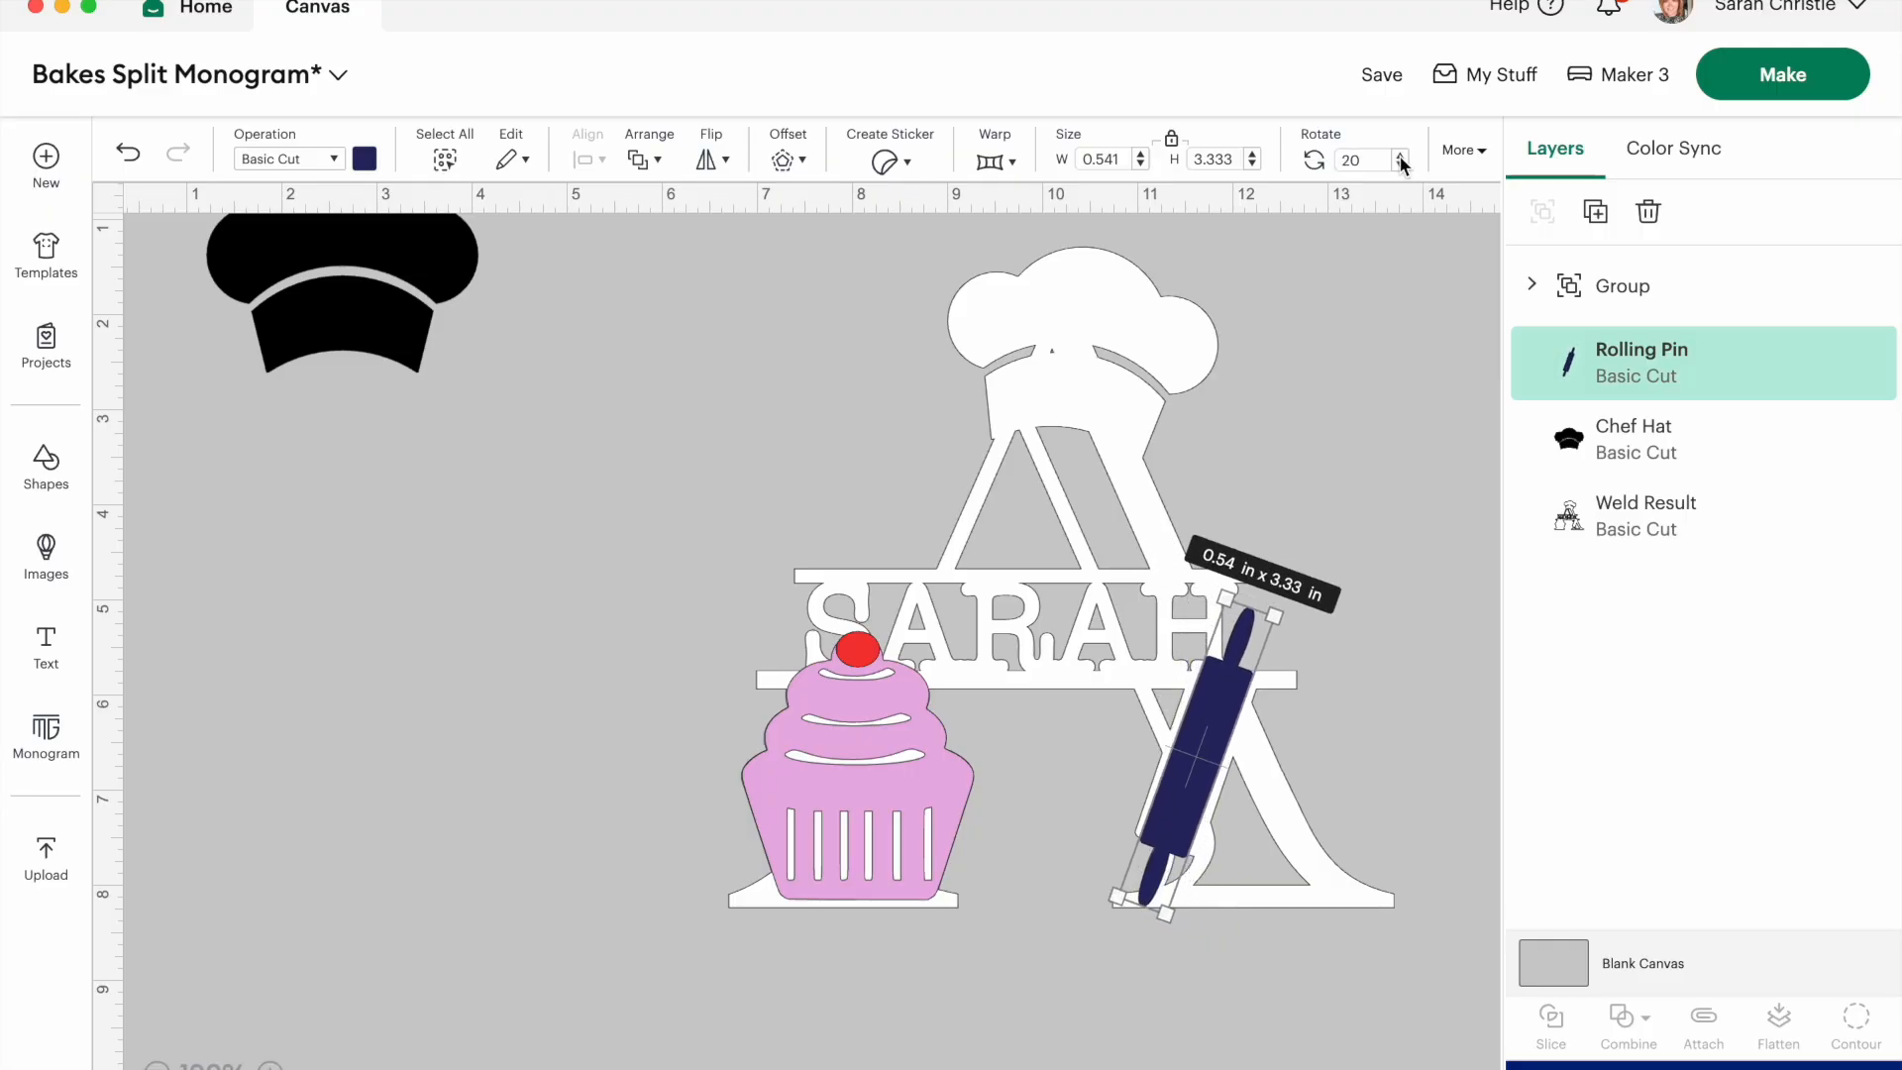
drag(1204, 768, 1210, 758)
drag(1172, 904, 1176, 907)
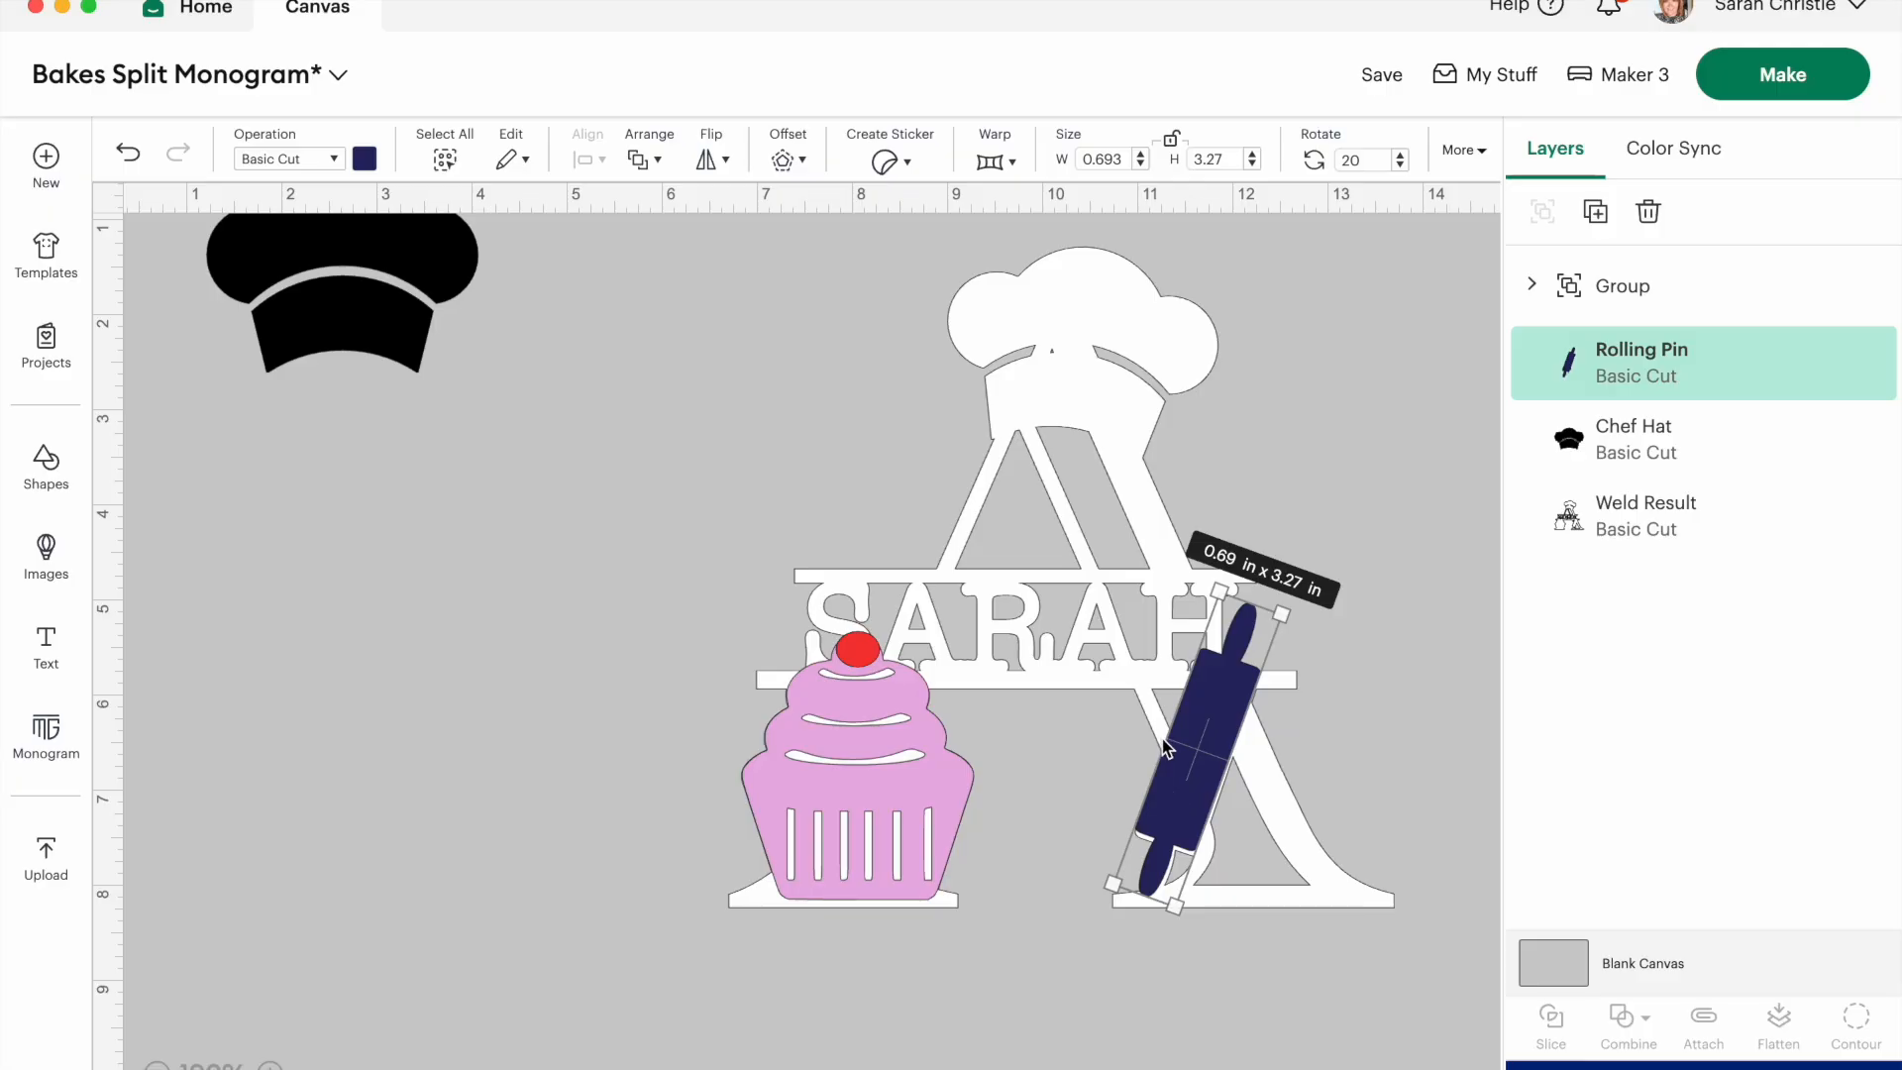
Recolour the rolling pin periwinkle blue and fit the chef hat over the monogram's hat, rotated 8 degrees and about 2.94 by 2.2 in.
drag(273, 301, 1008, 359)
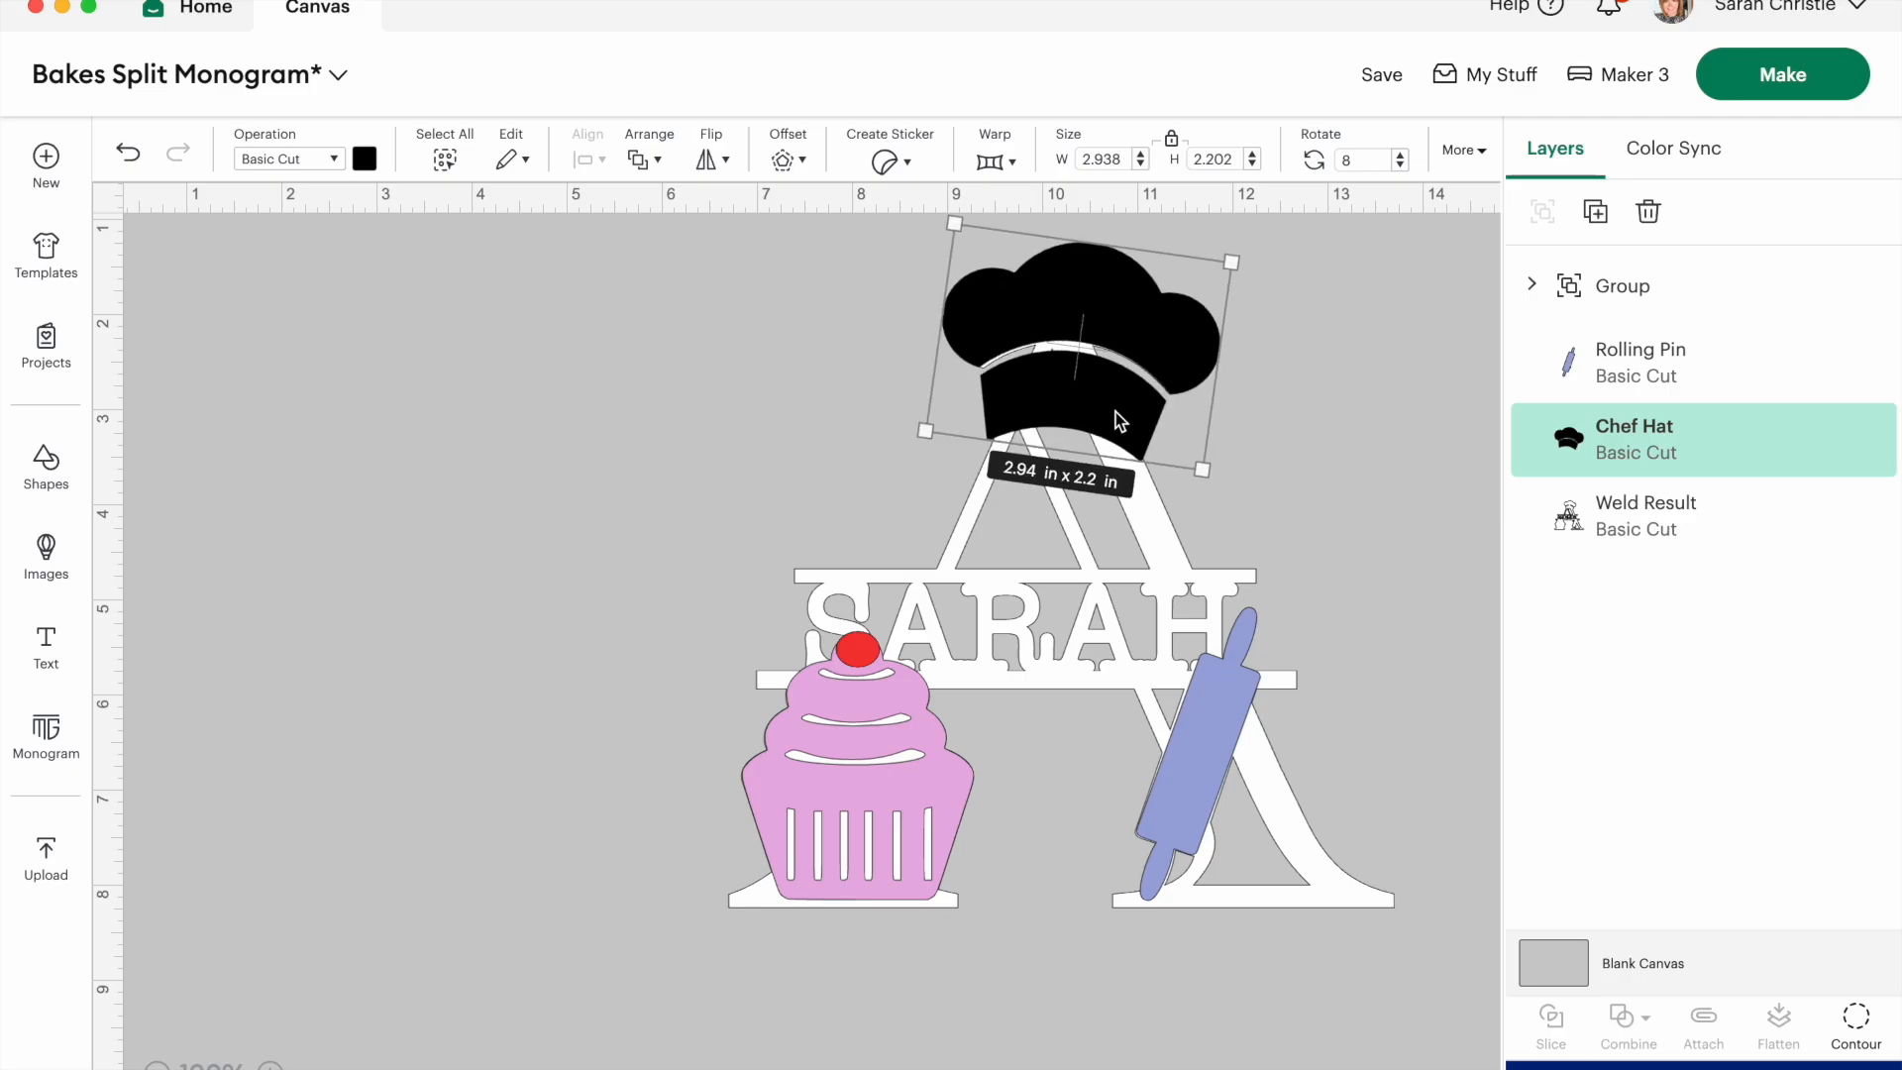
click(591, 358)
Recolour the chef hat to the same periwinkle blue as the rolling pin.
click(1030, 347)
click(365, 167)
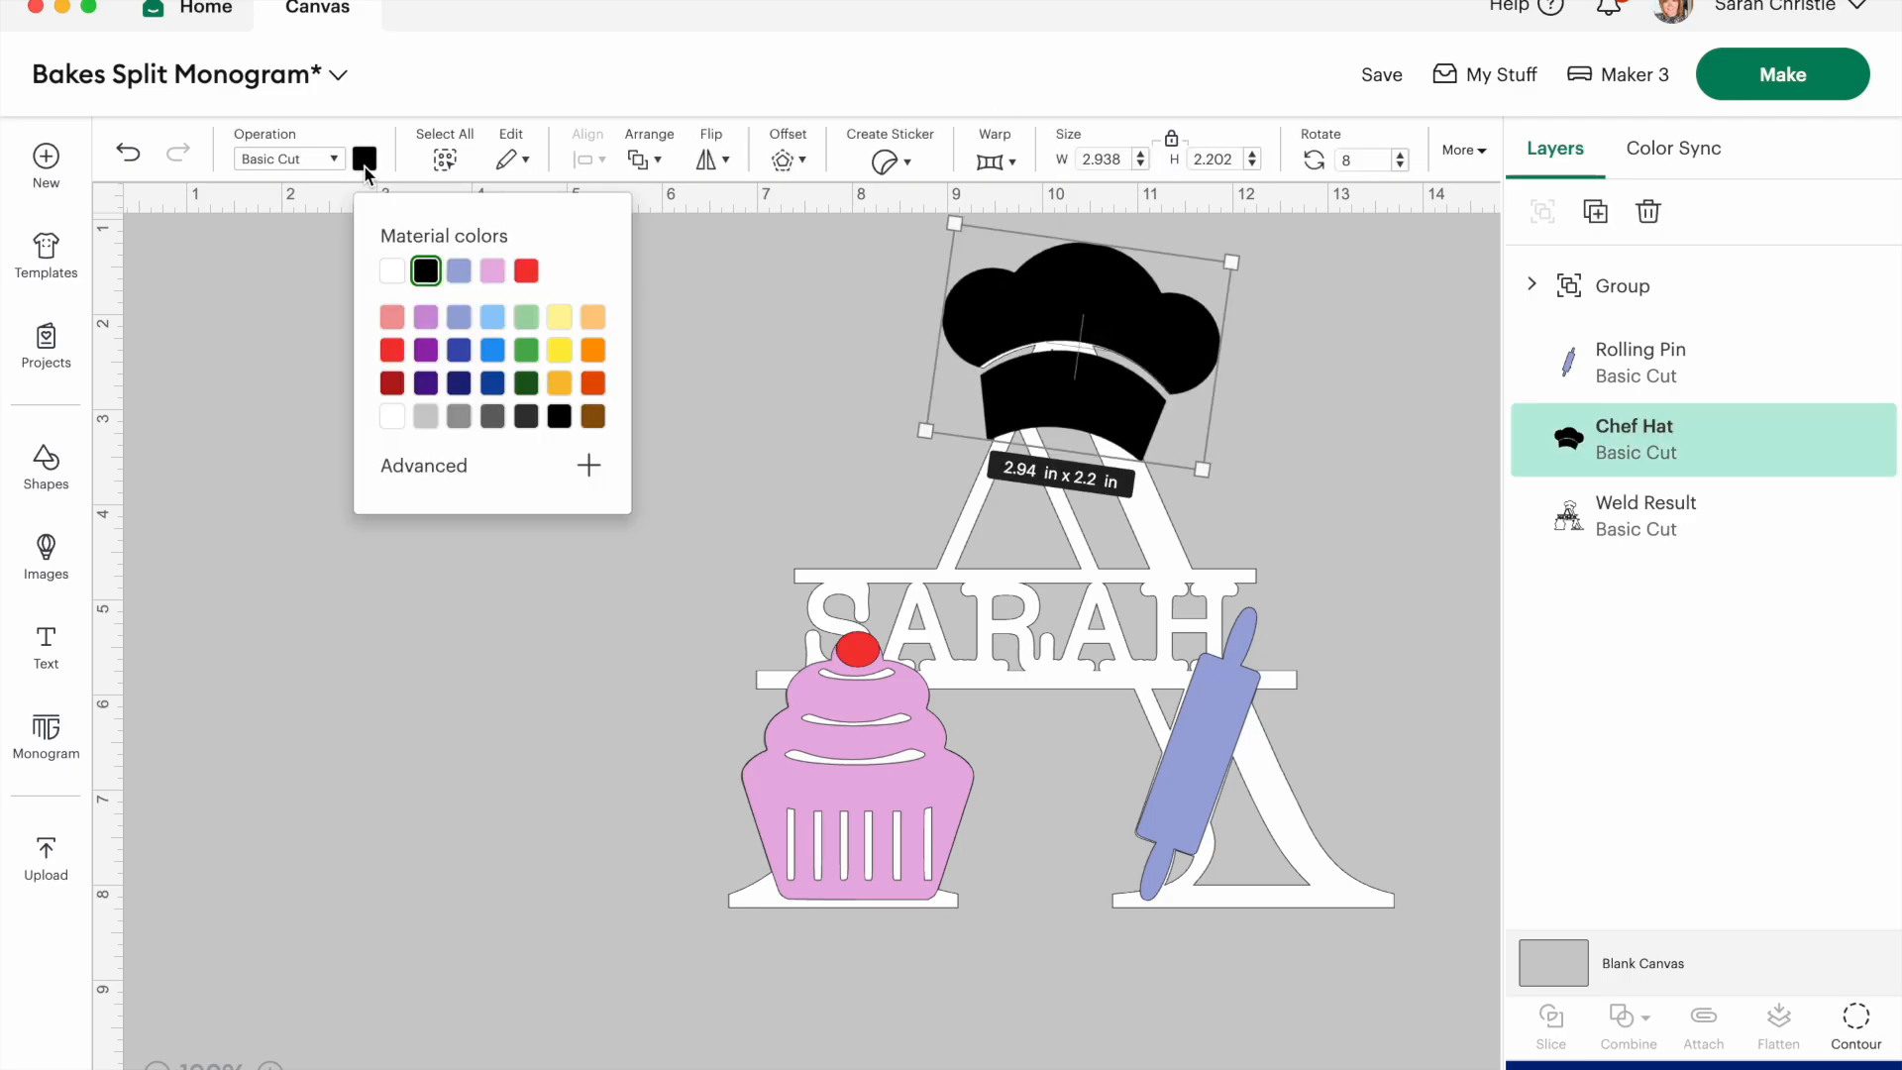
click(491, 272)
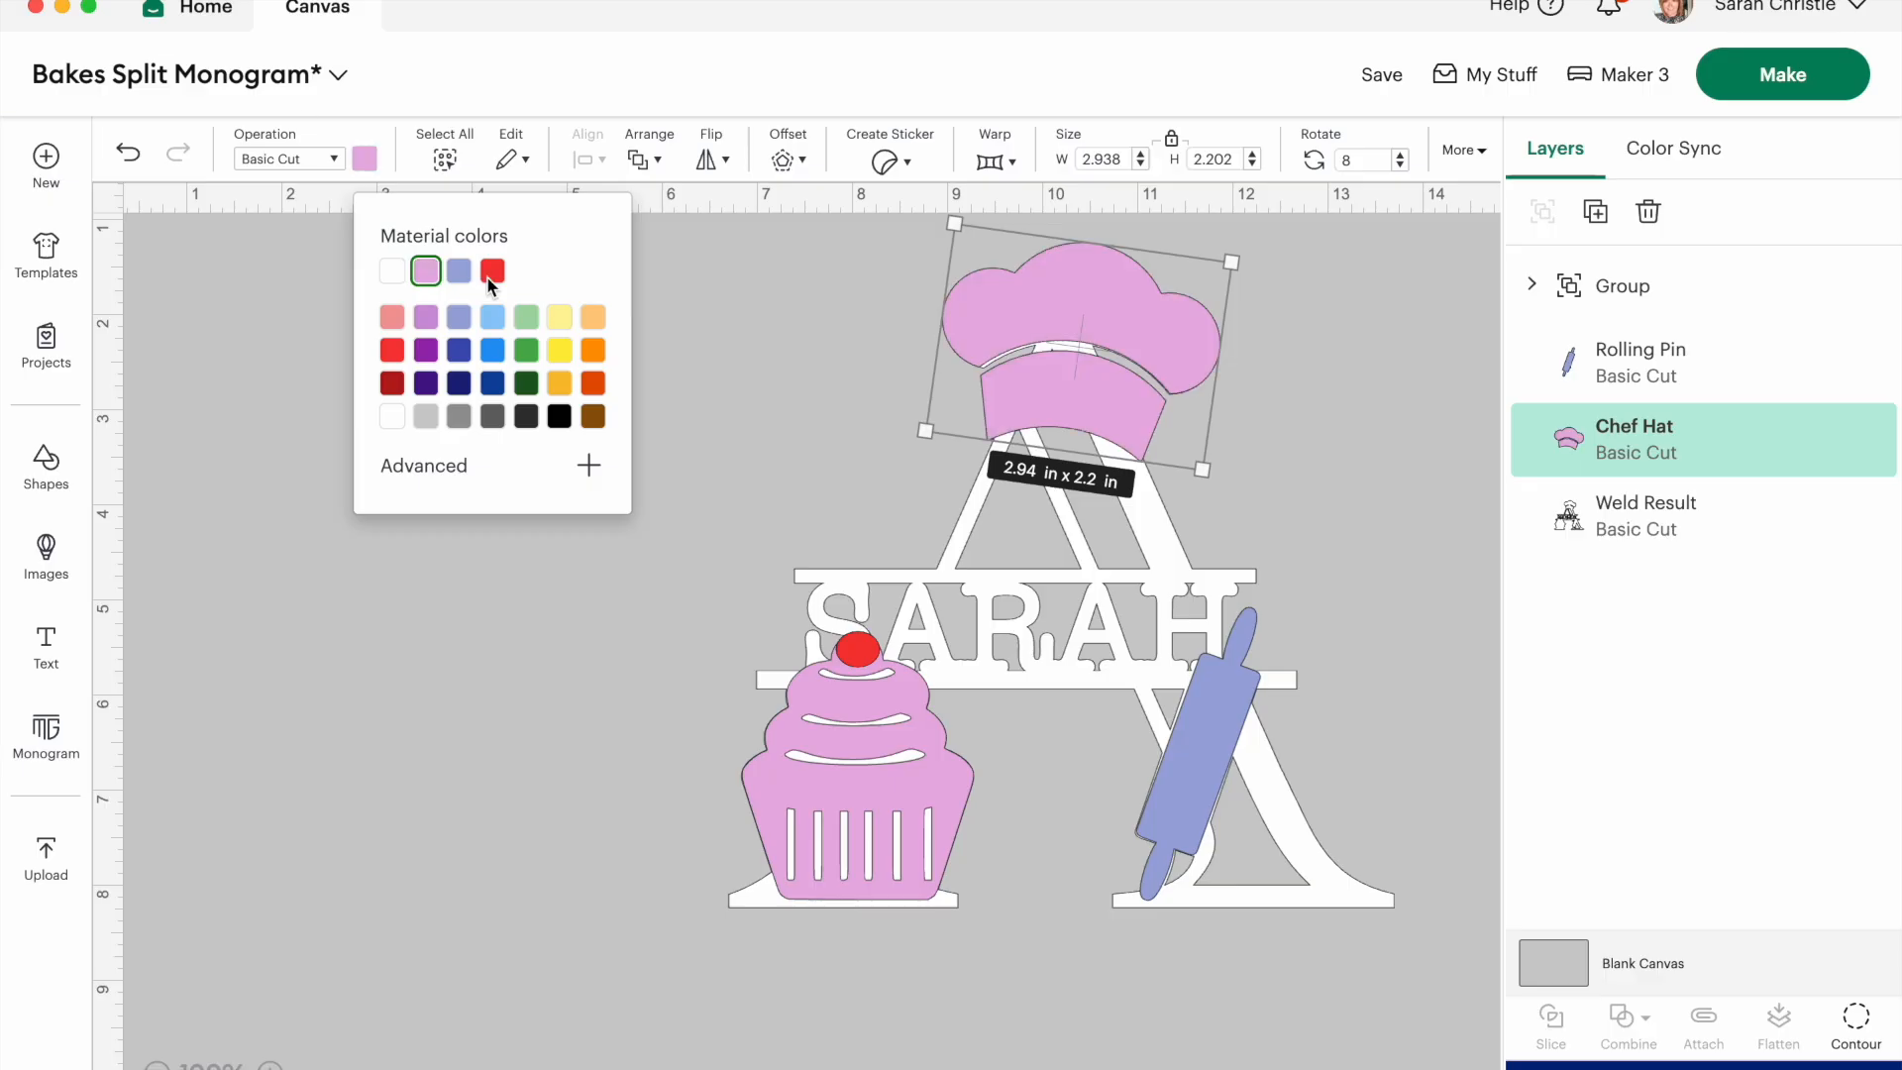
click(459, 318)
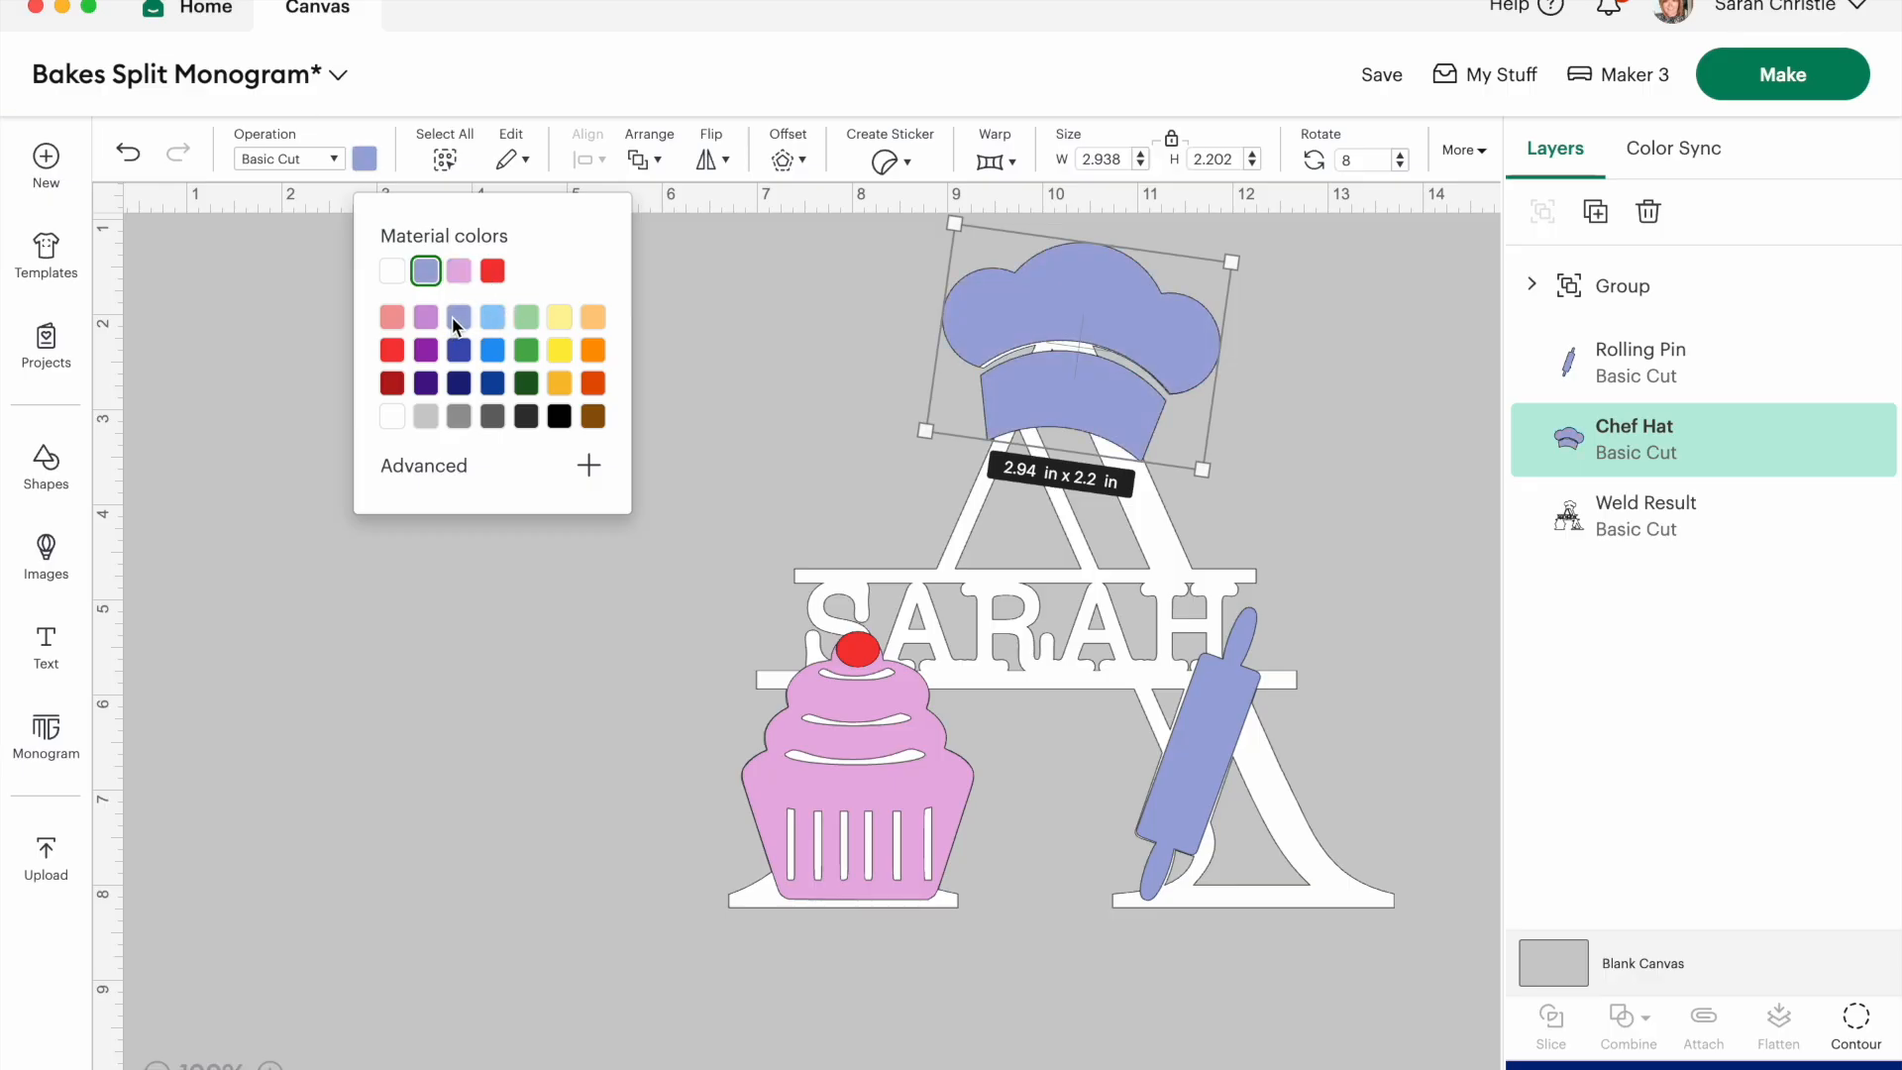
click(565, 884)
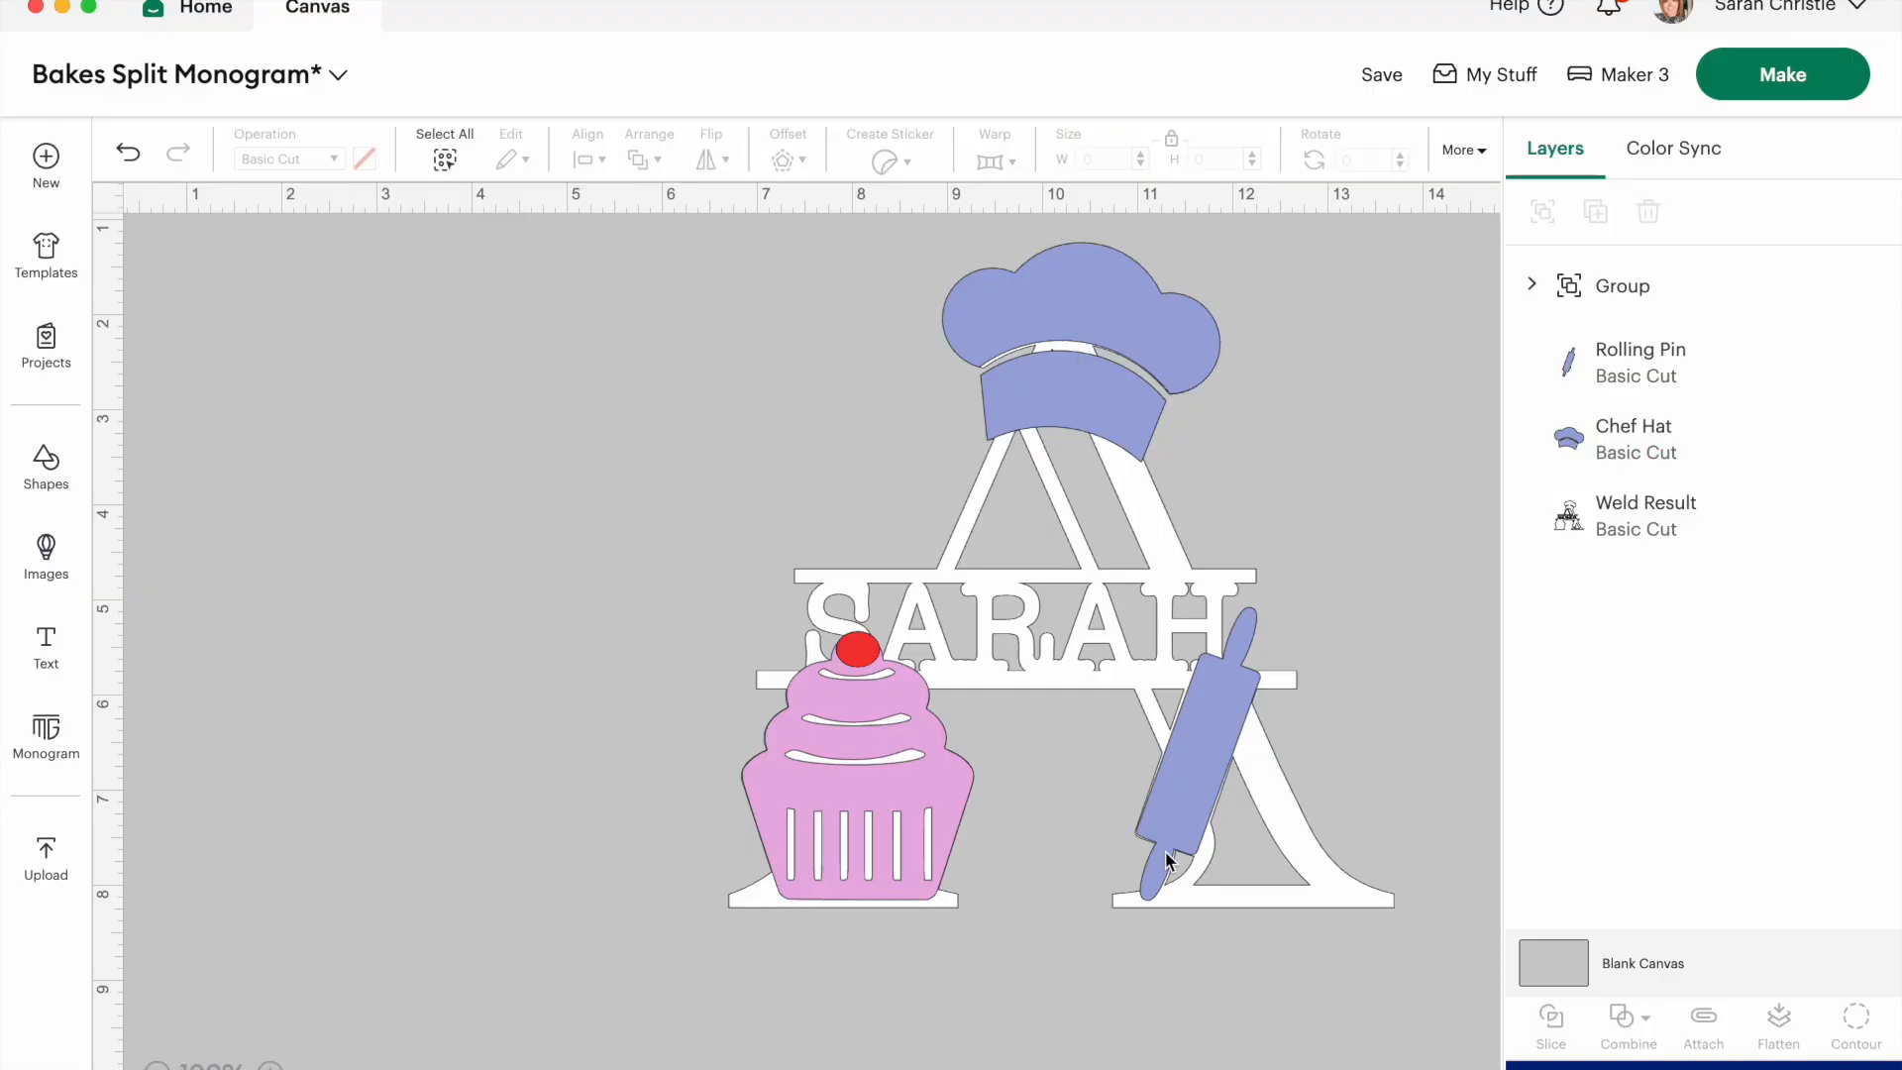
Duplicate the white welded monogram and place the copy beside the coloured design.
click(1043, 578)
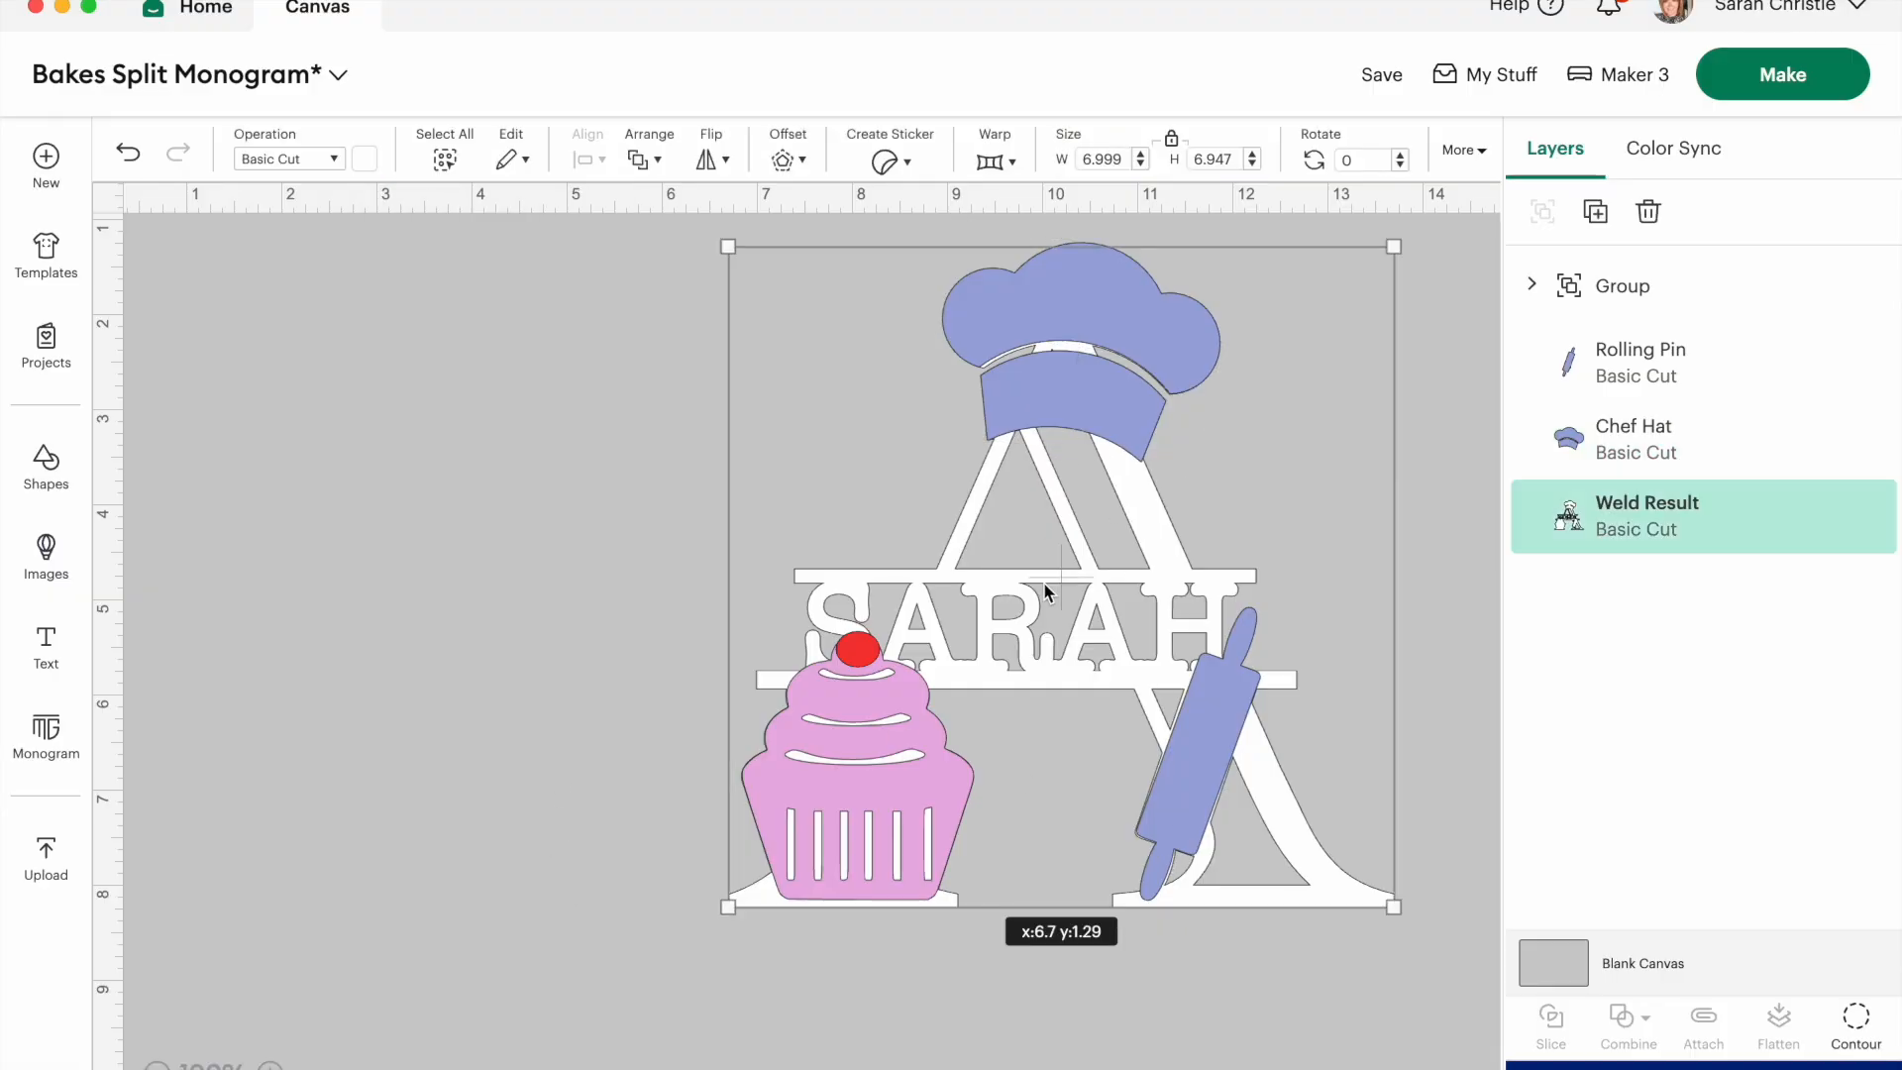
click(1595, 214)
drag(1033, 740, 1615, 684)
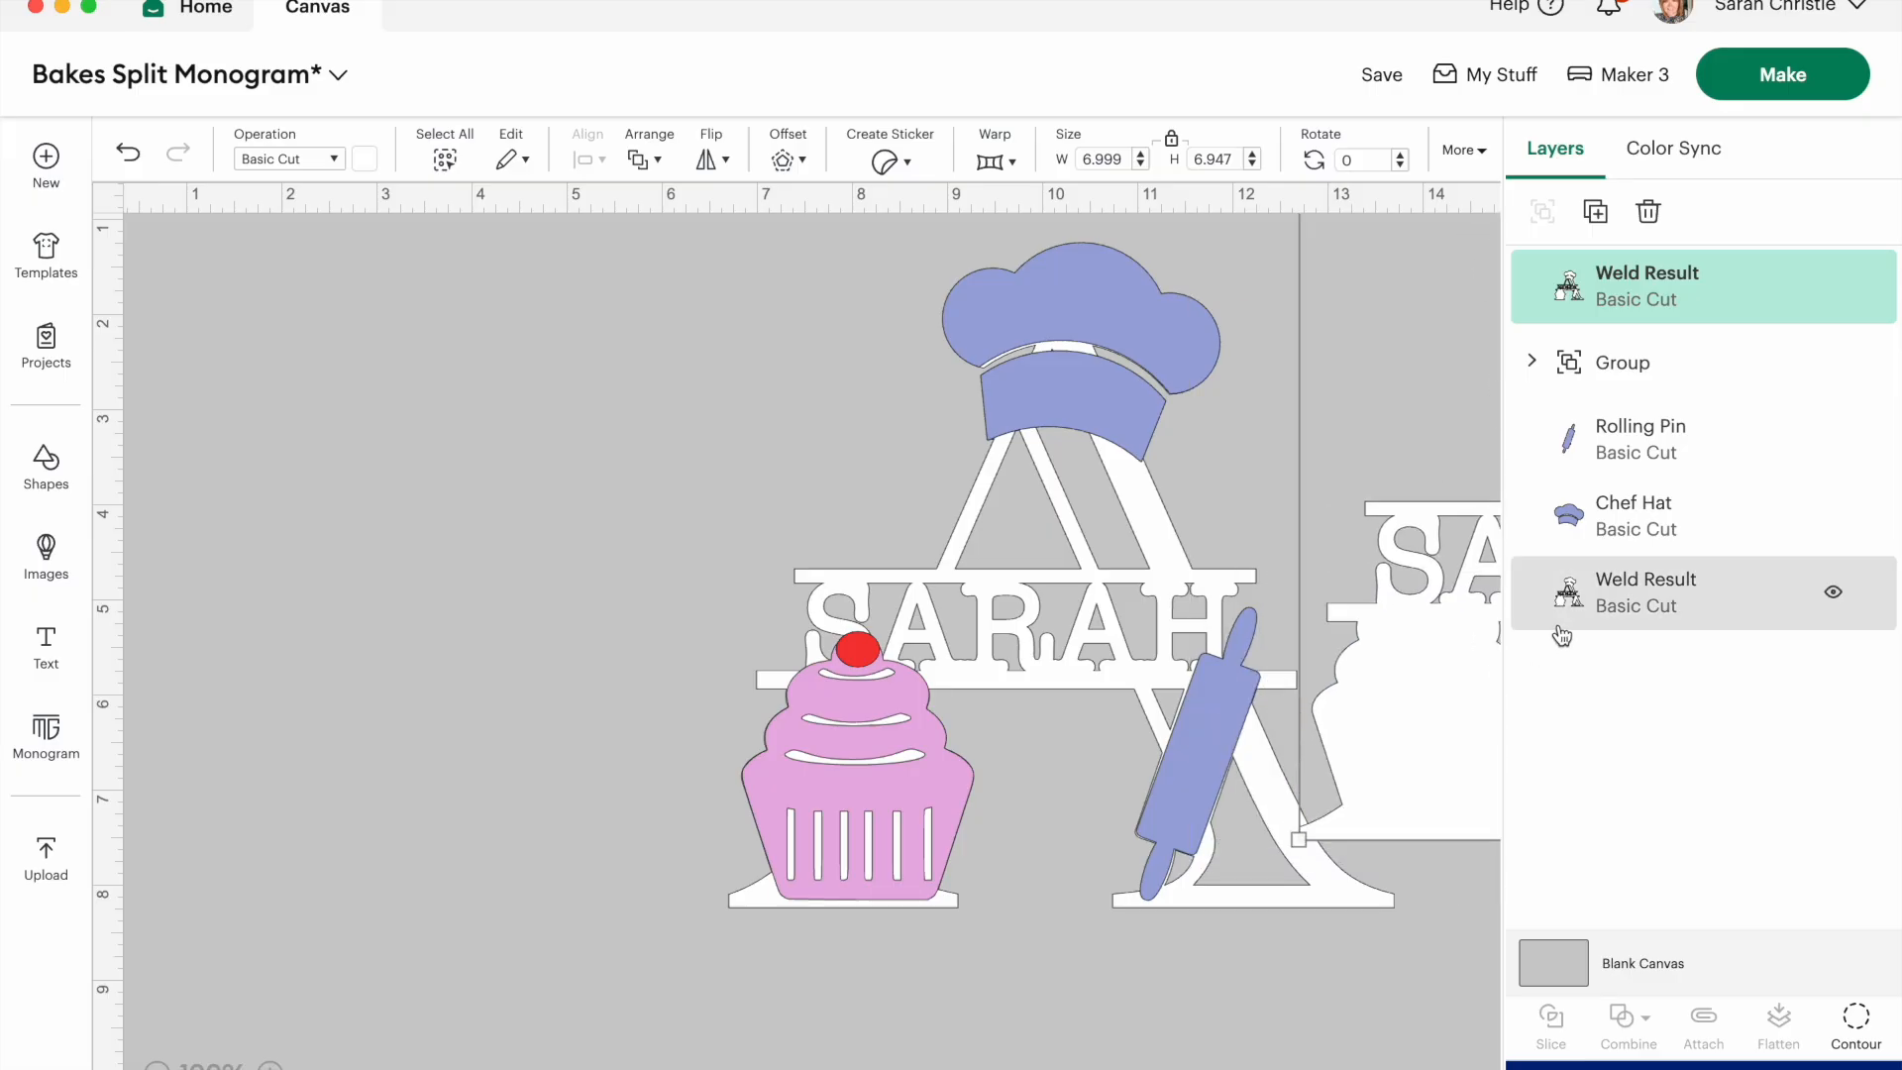
scroll(879, 656, right, 10)
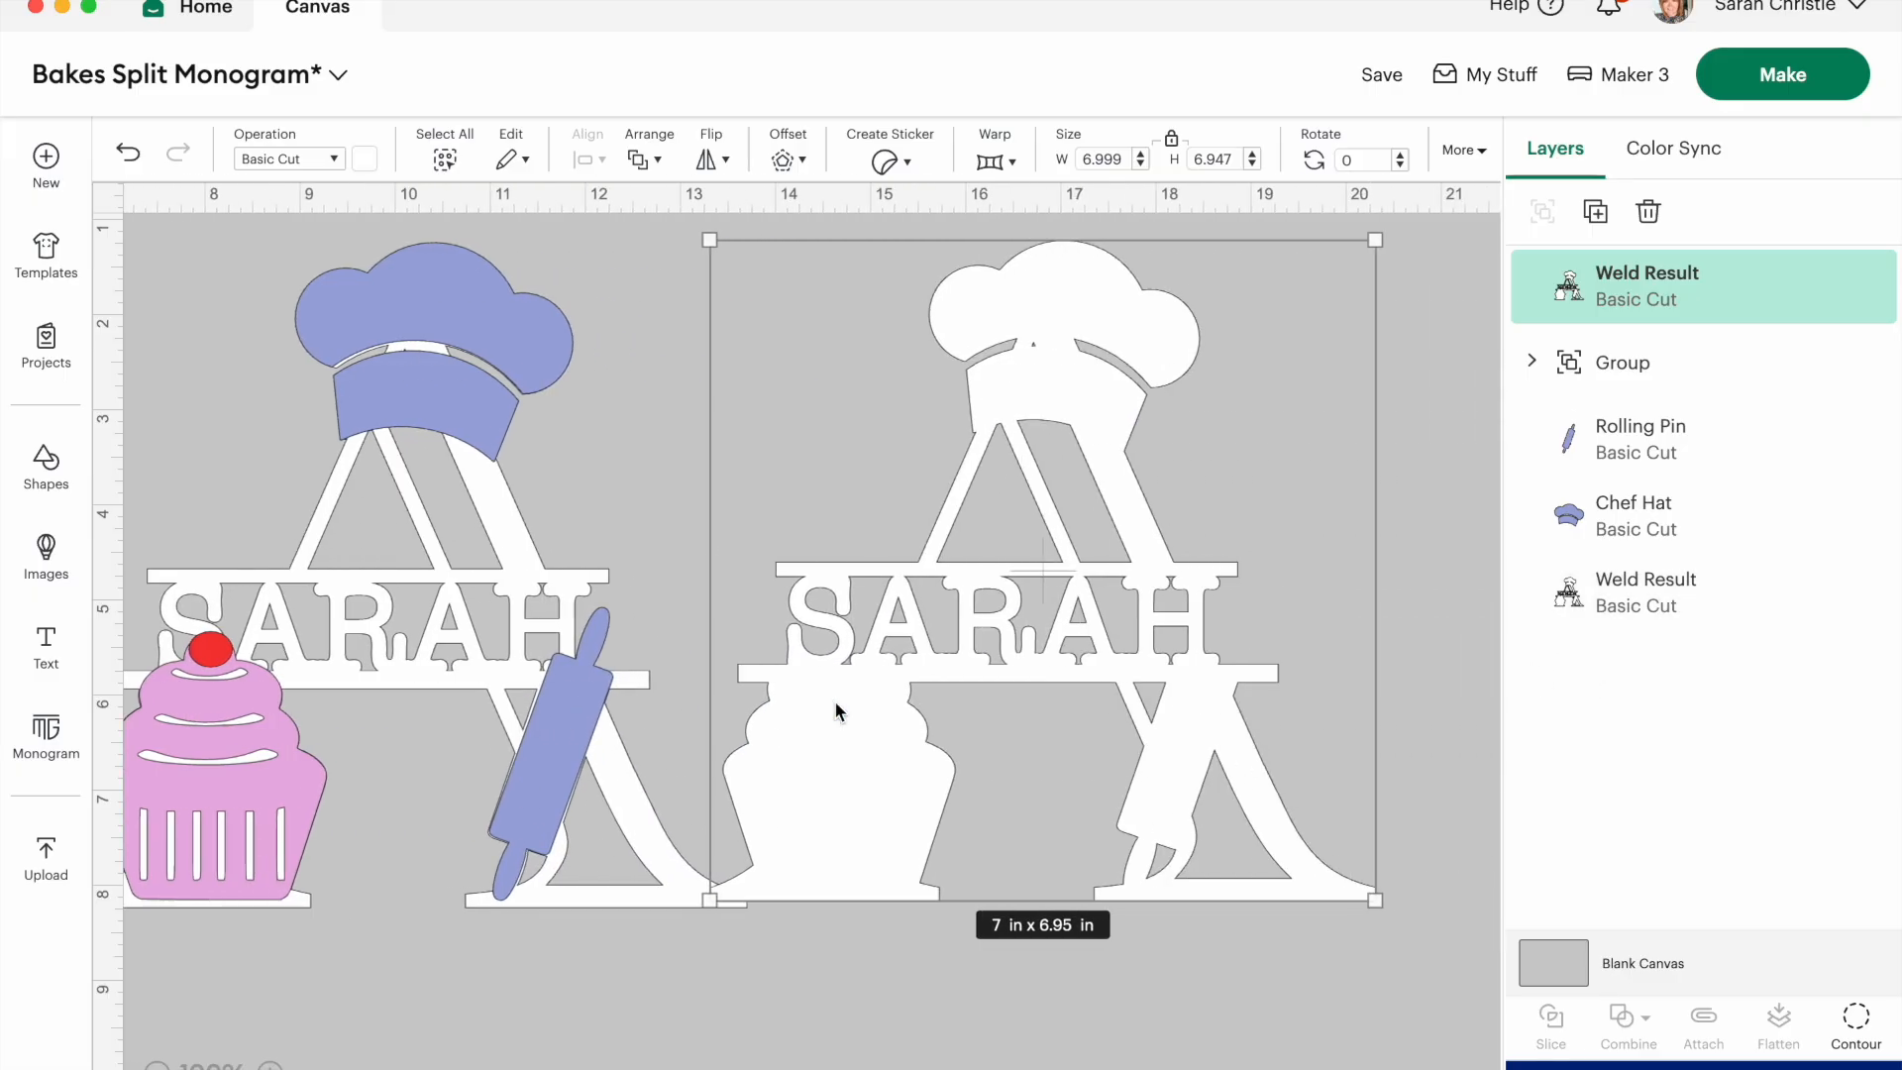
drag(879, 655, 1021, 657)
Use Contour on the white monogram copy to fill the A's slanted stroke opening and the openings in its lower leg.
click(1864, 1042)
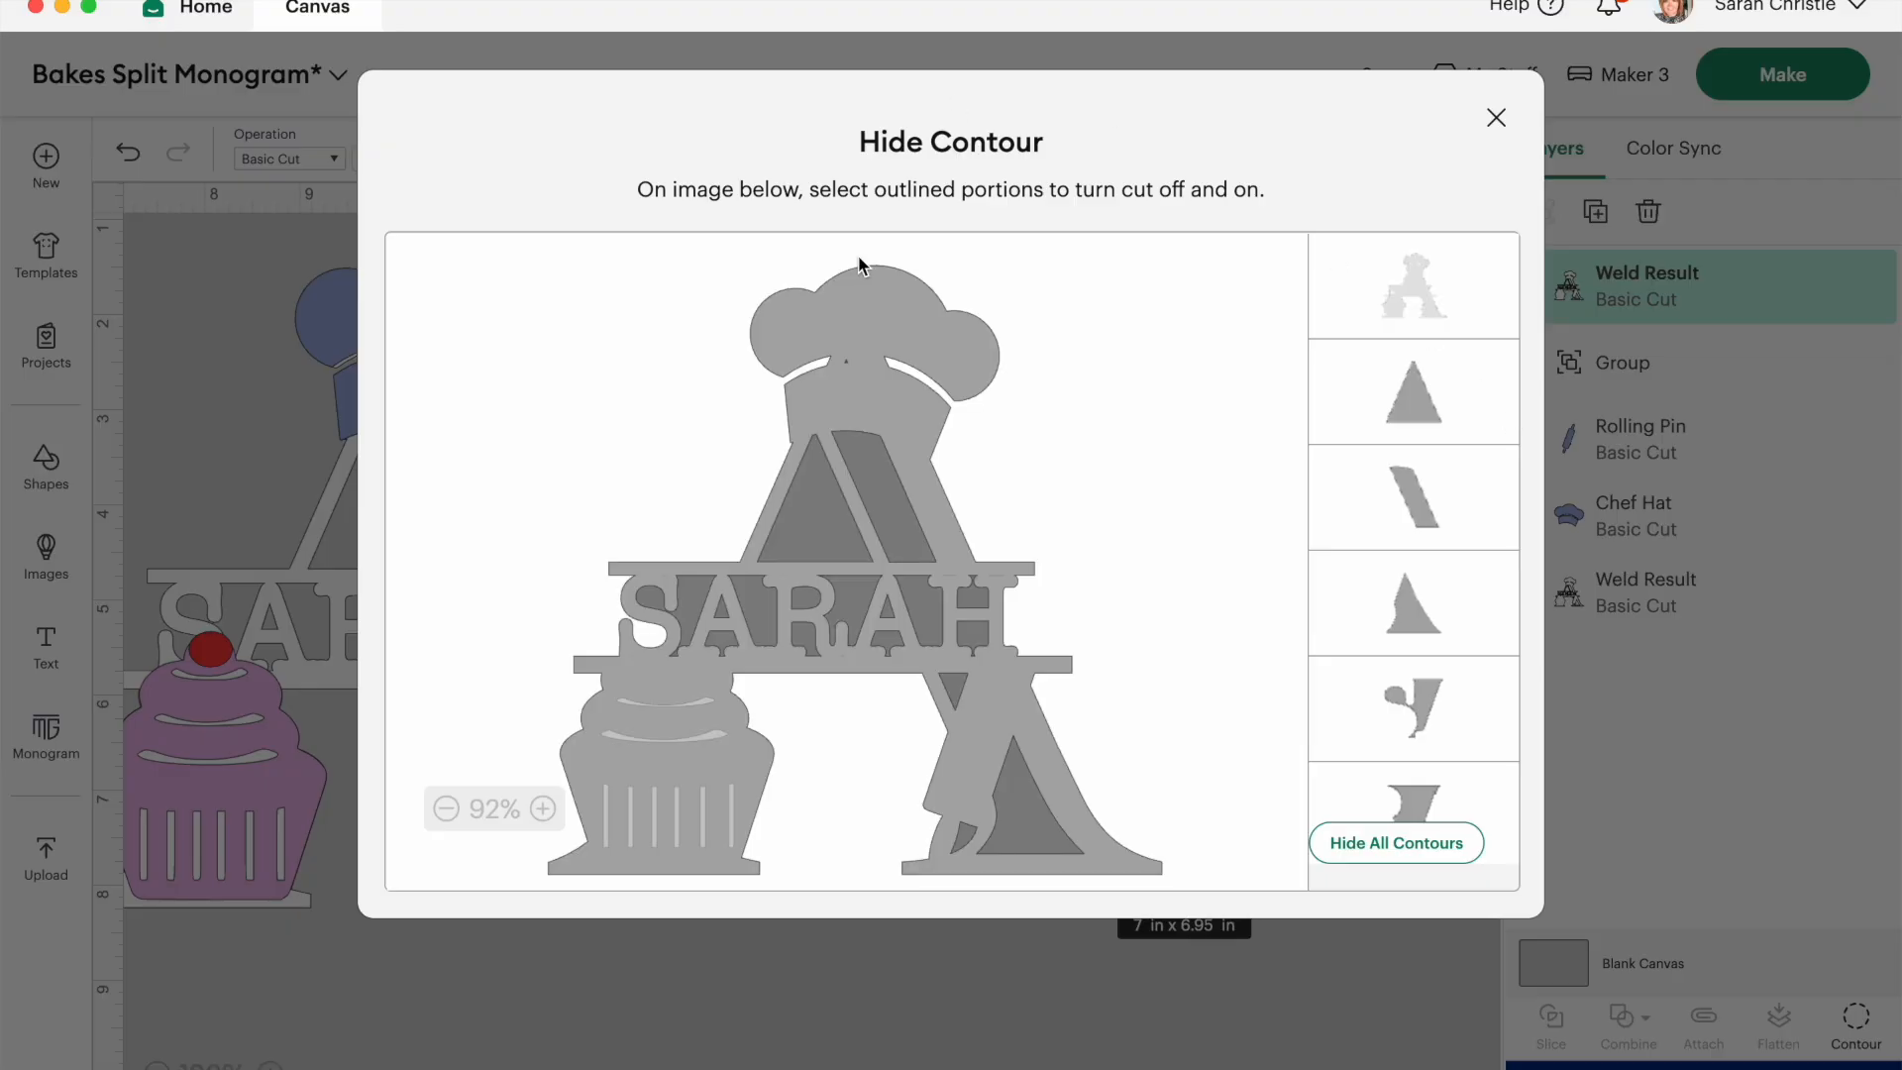
click(891, 480)
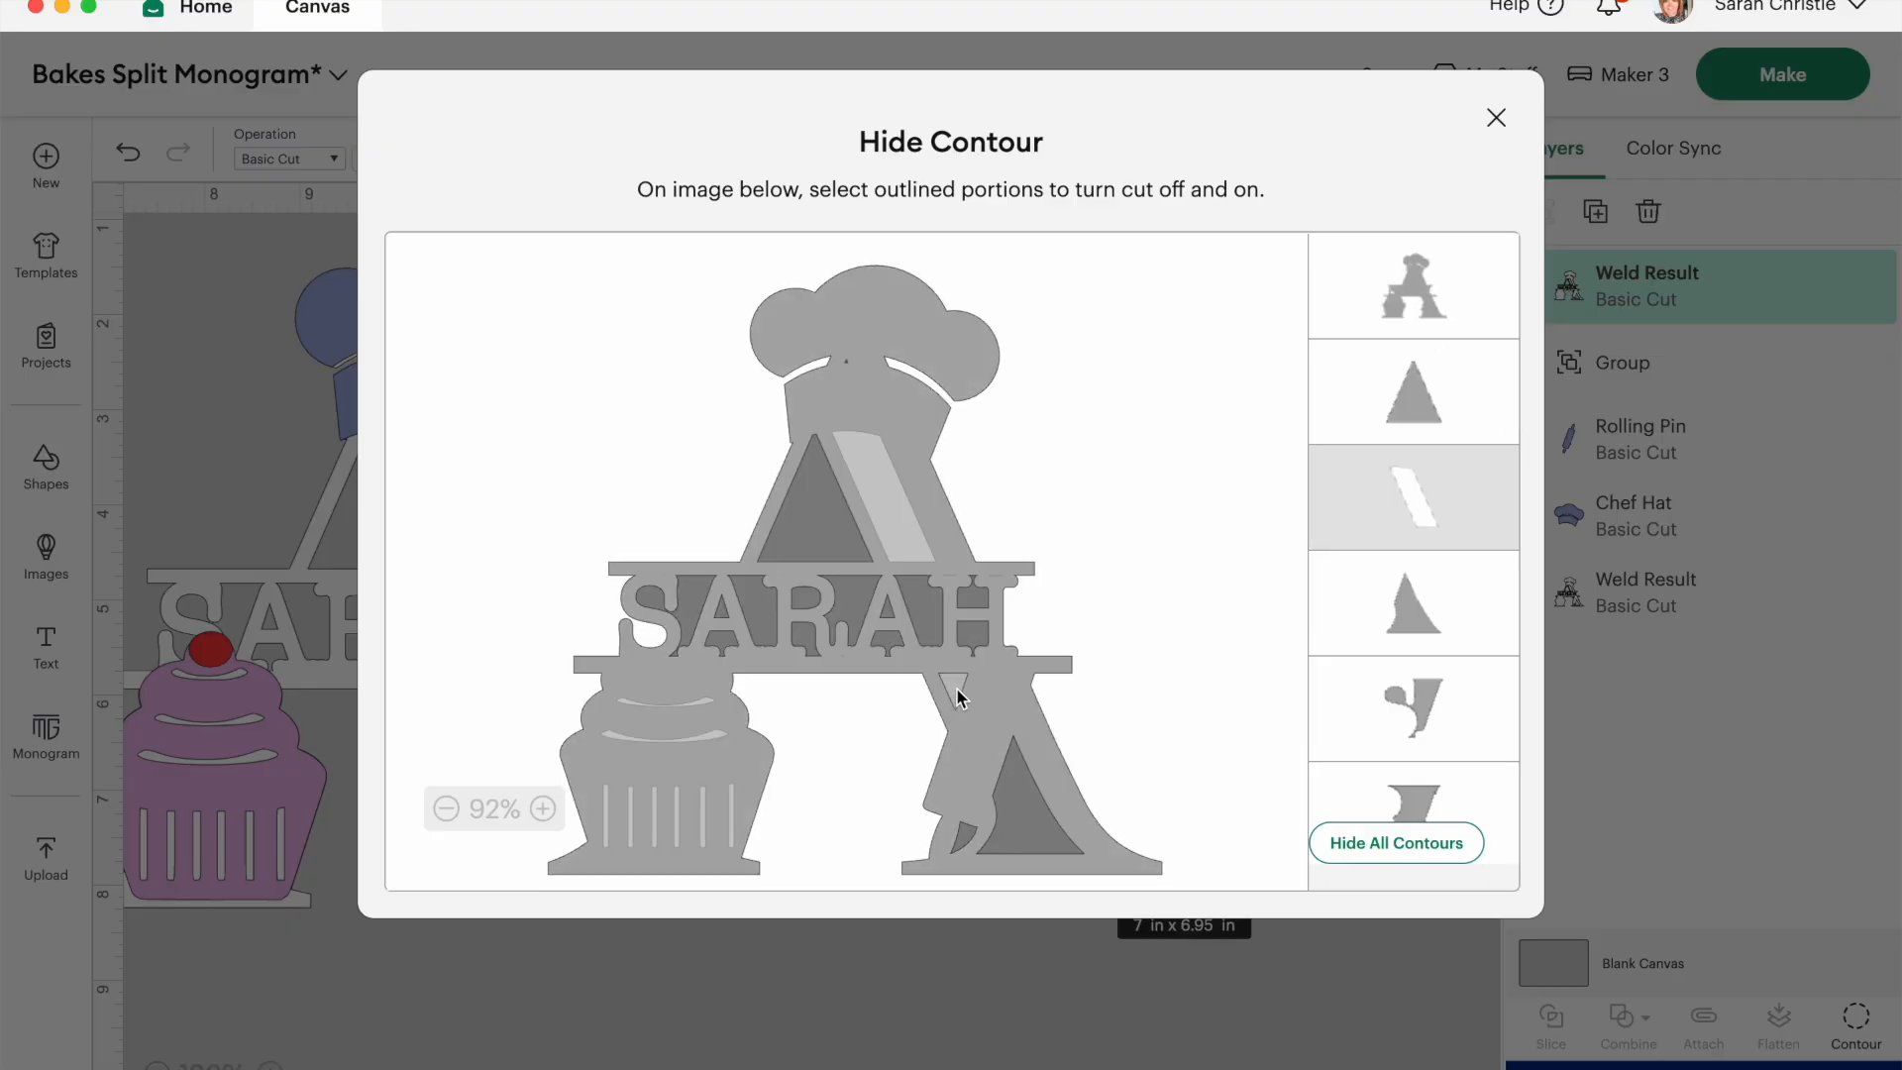
click(1030, 828)
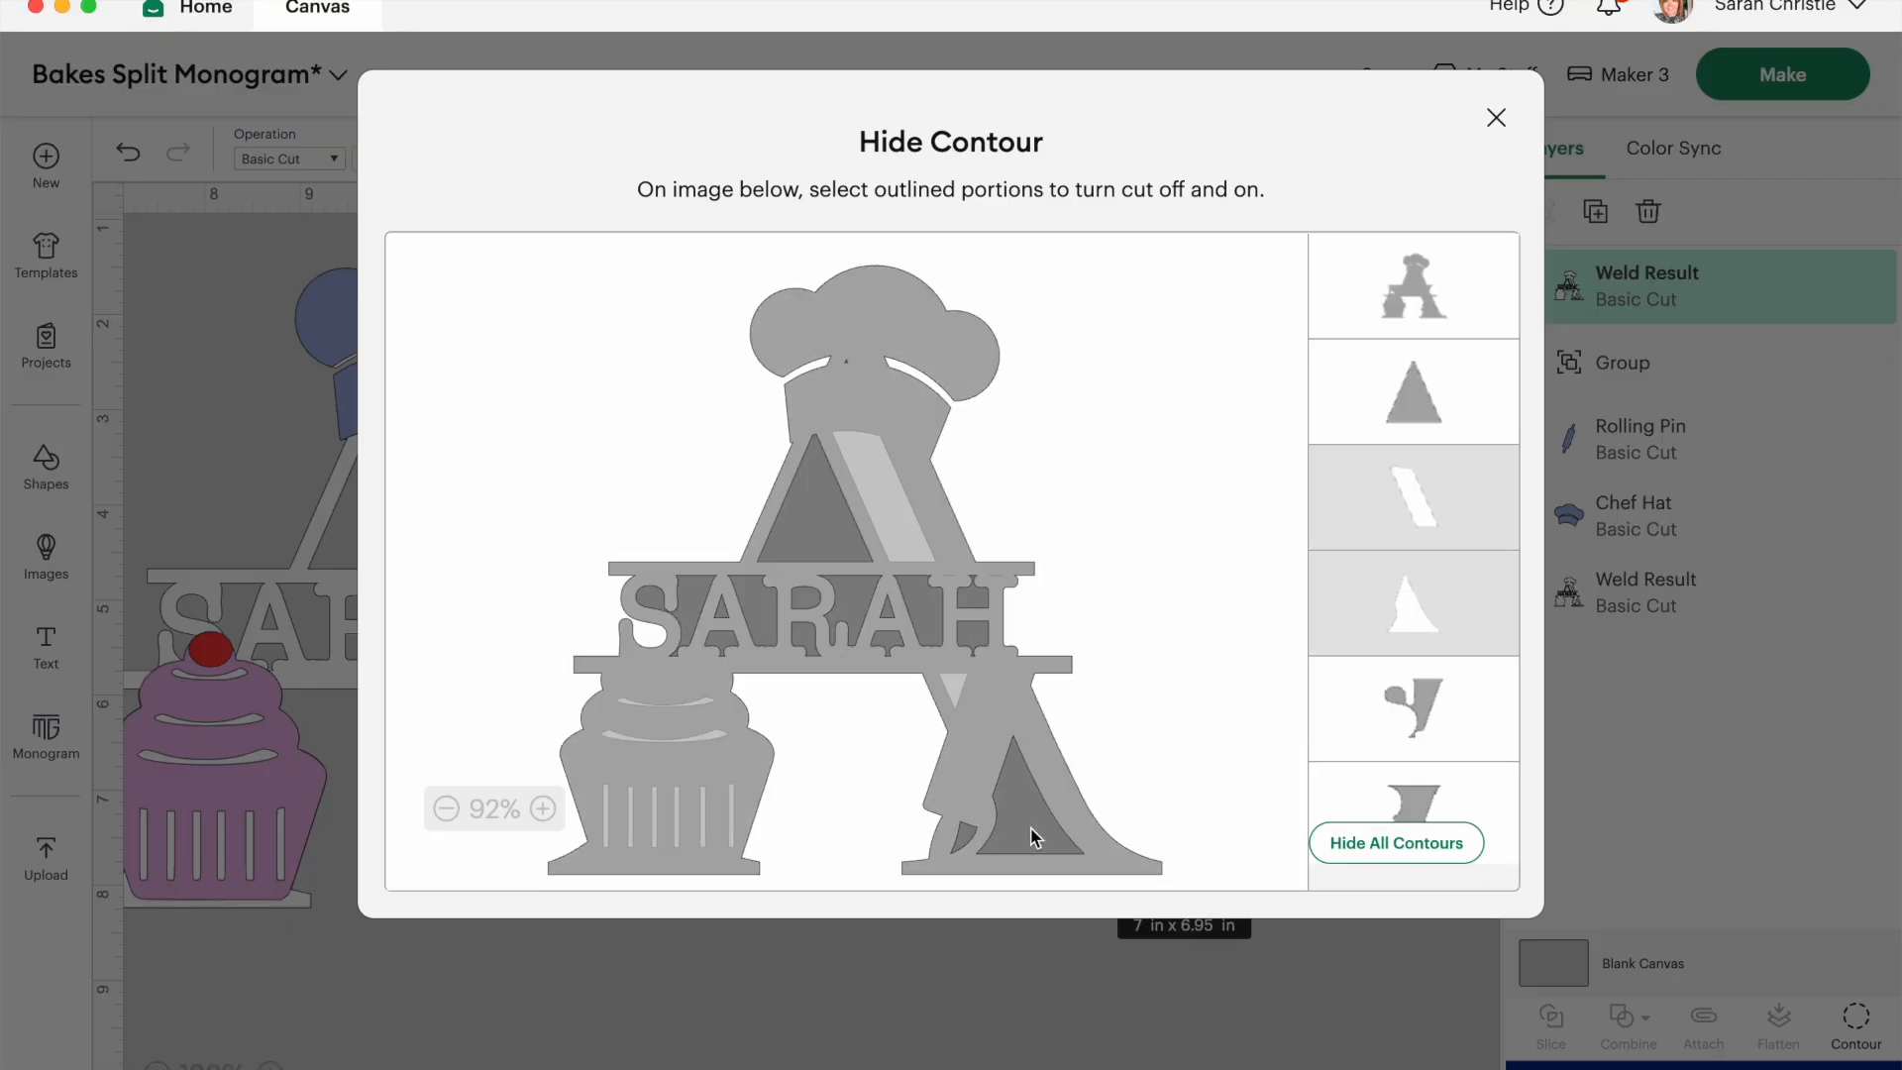
click(1496, 117)
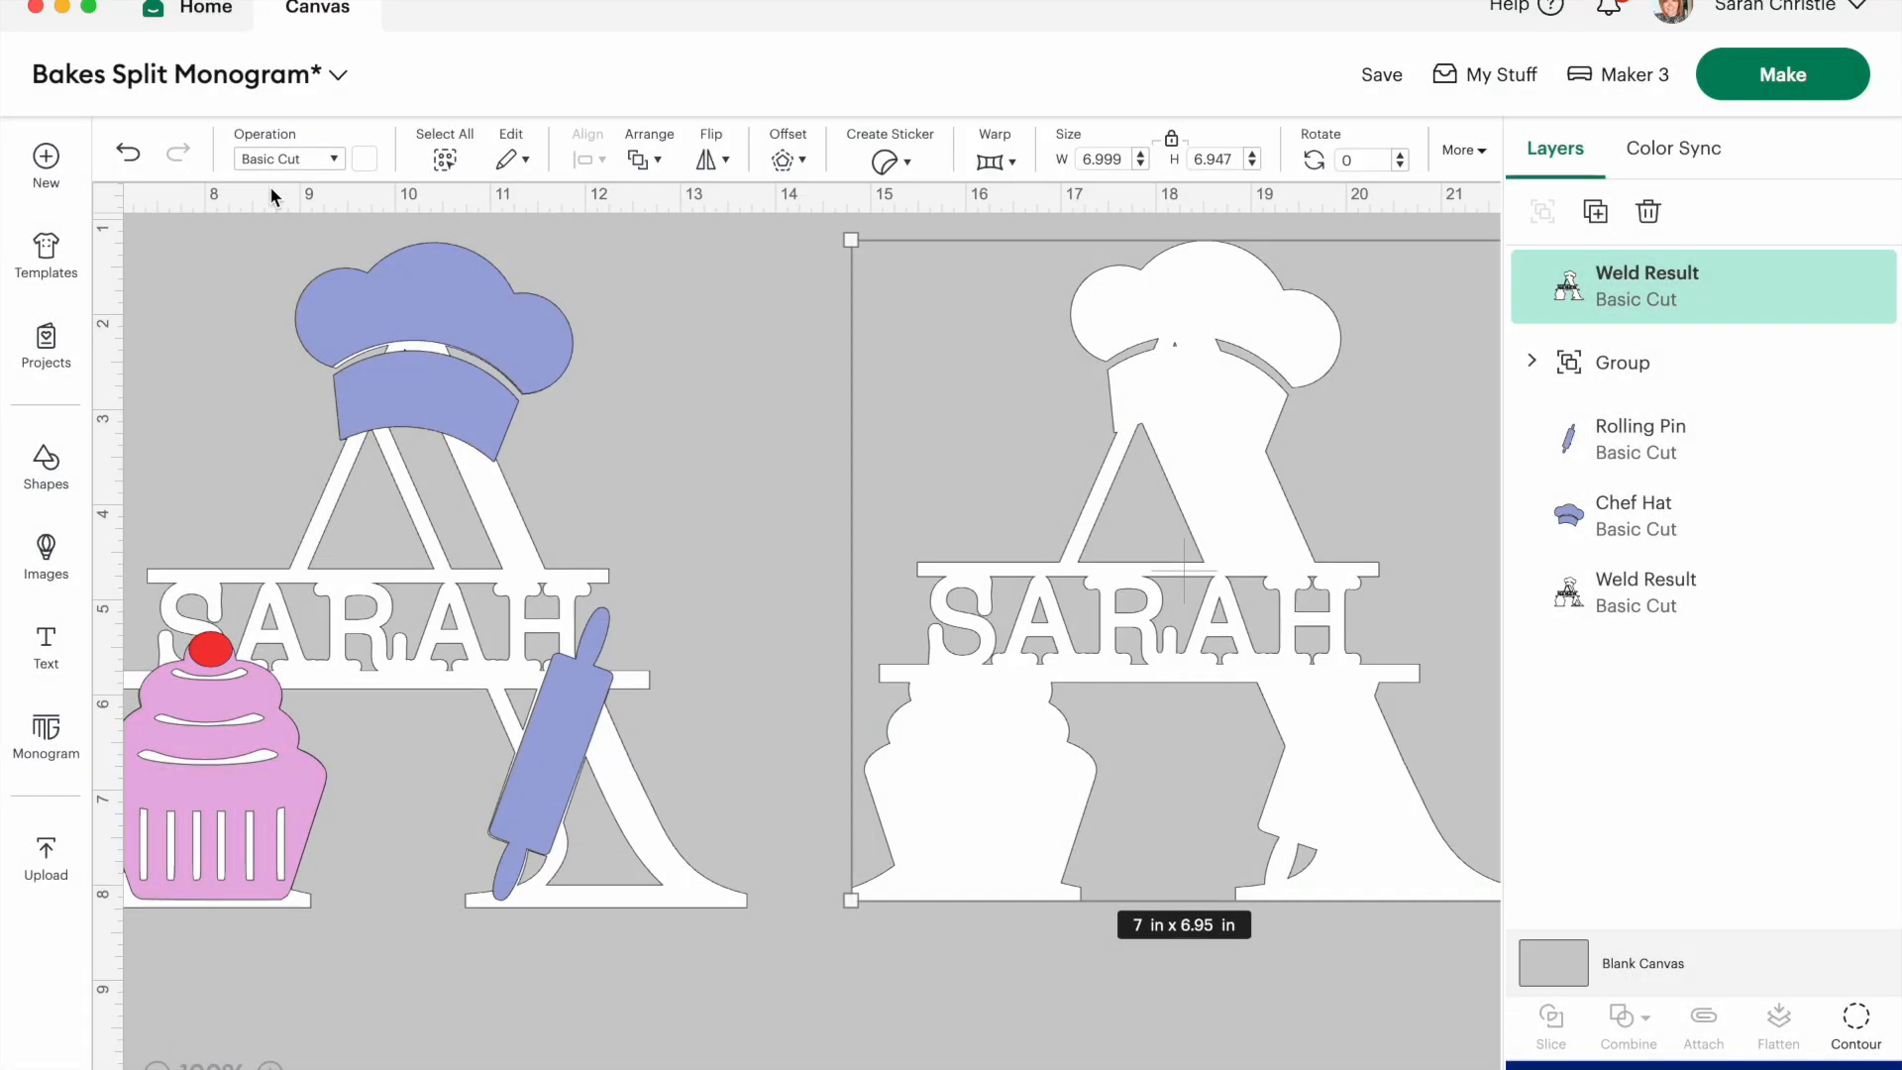
Recolour the contoured monogram copy the same pink as the cupcake and duplicate it.
click(360, 160)
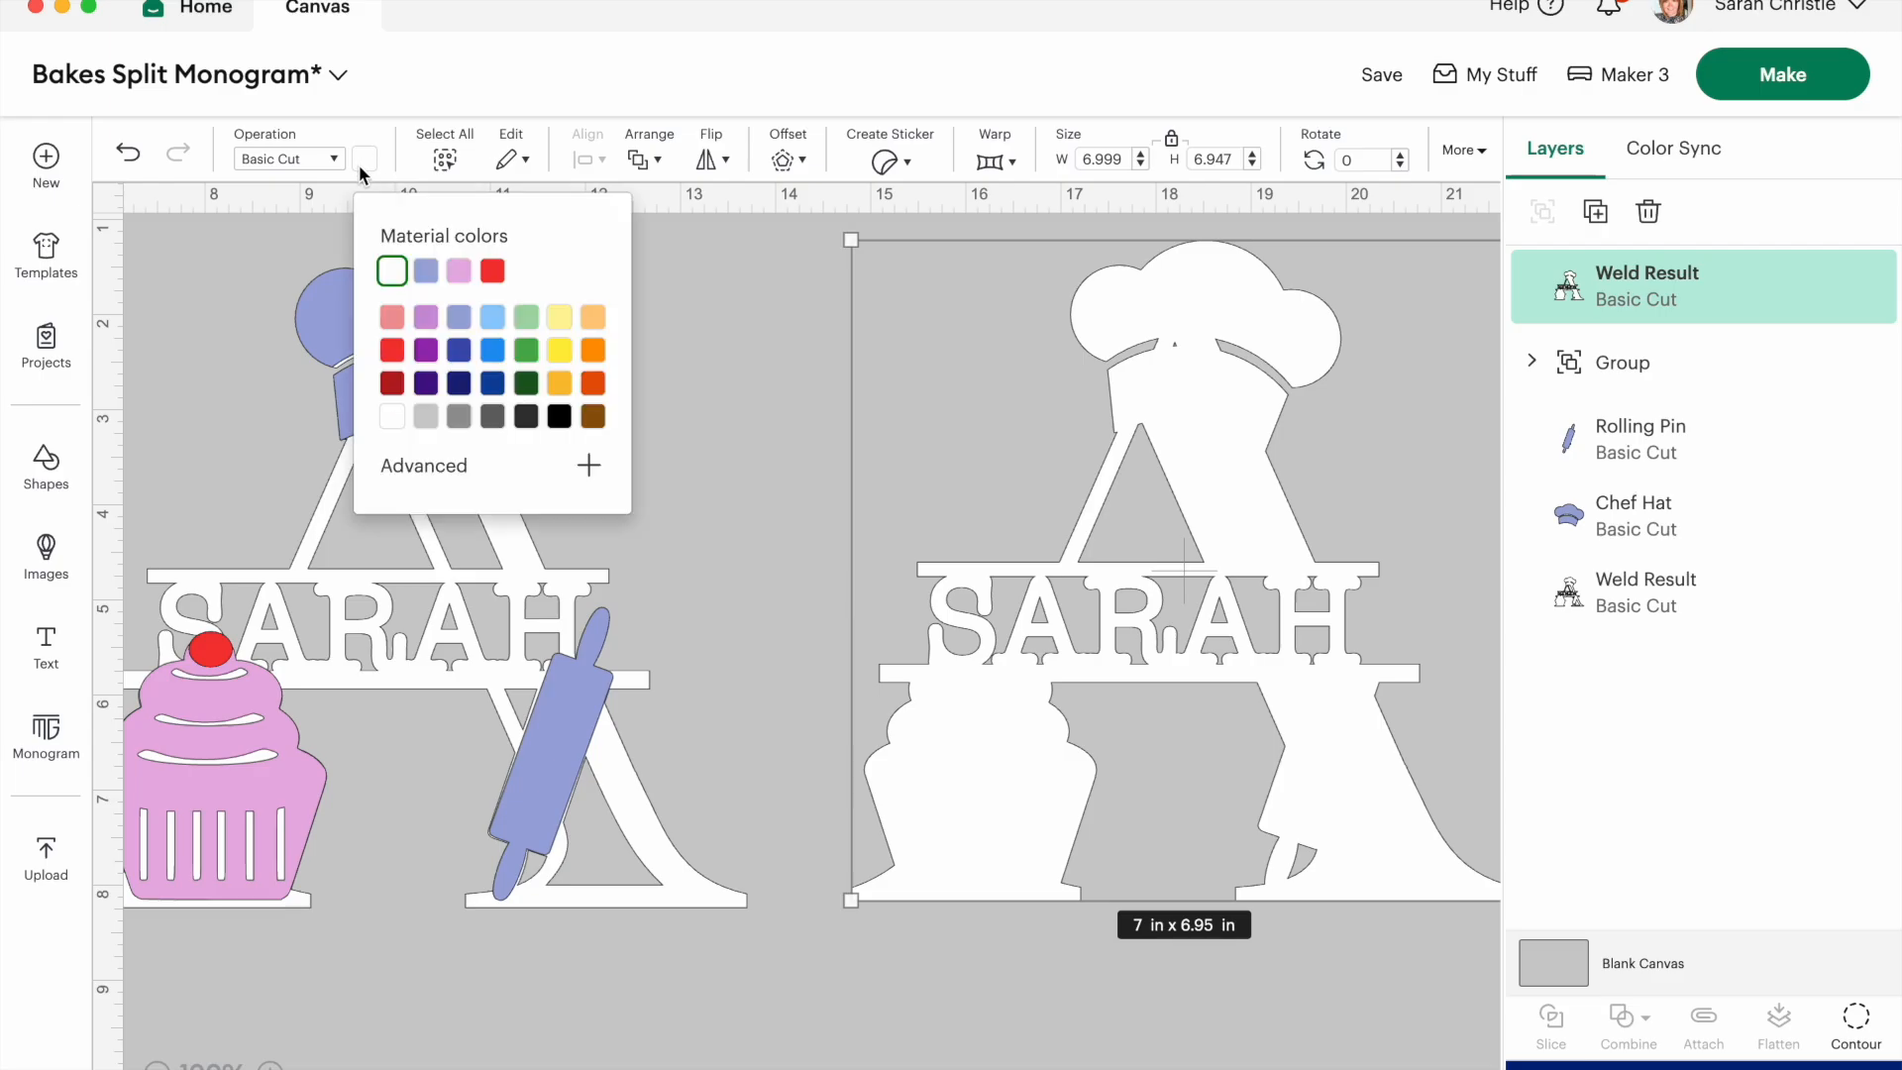
click(459, 271)
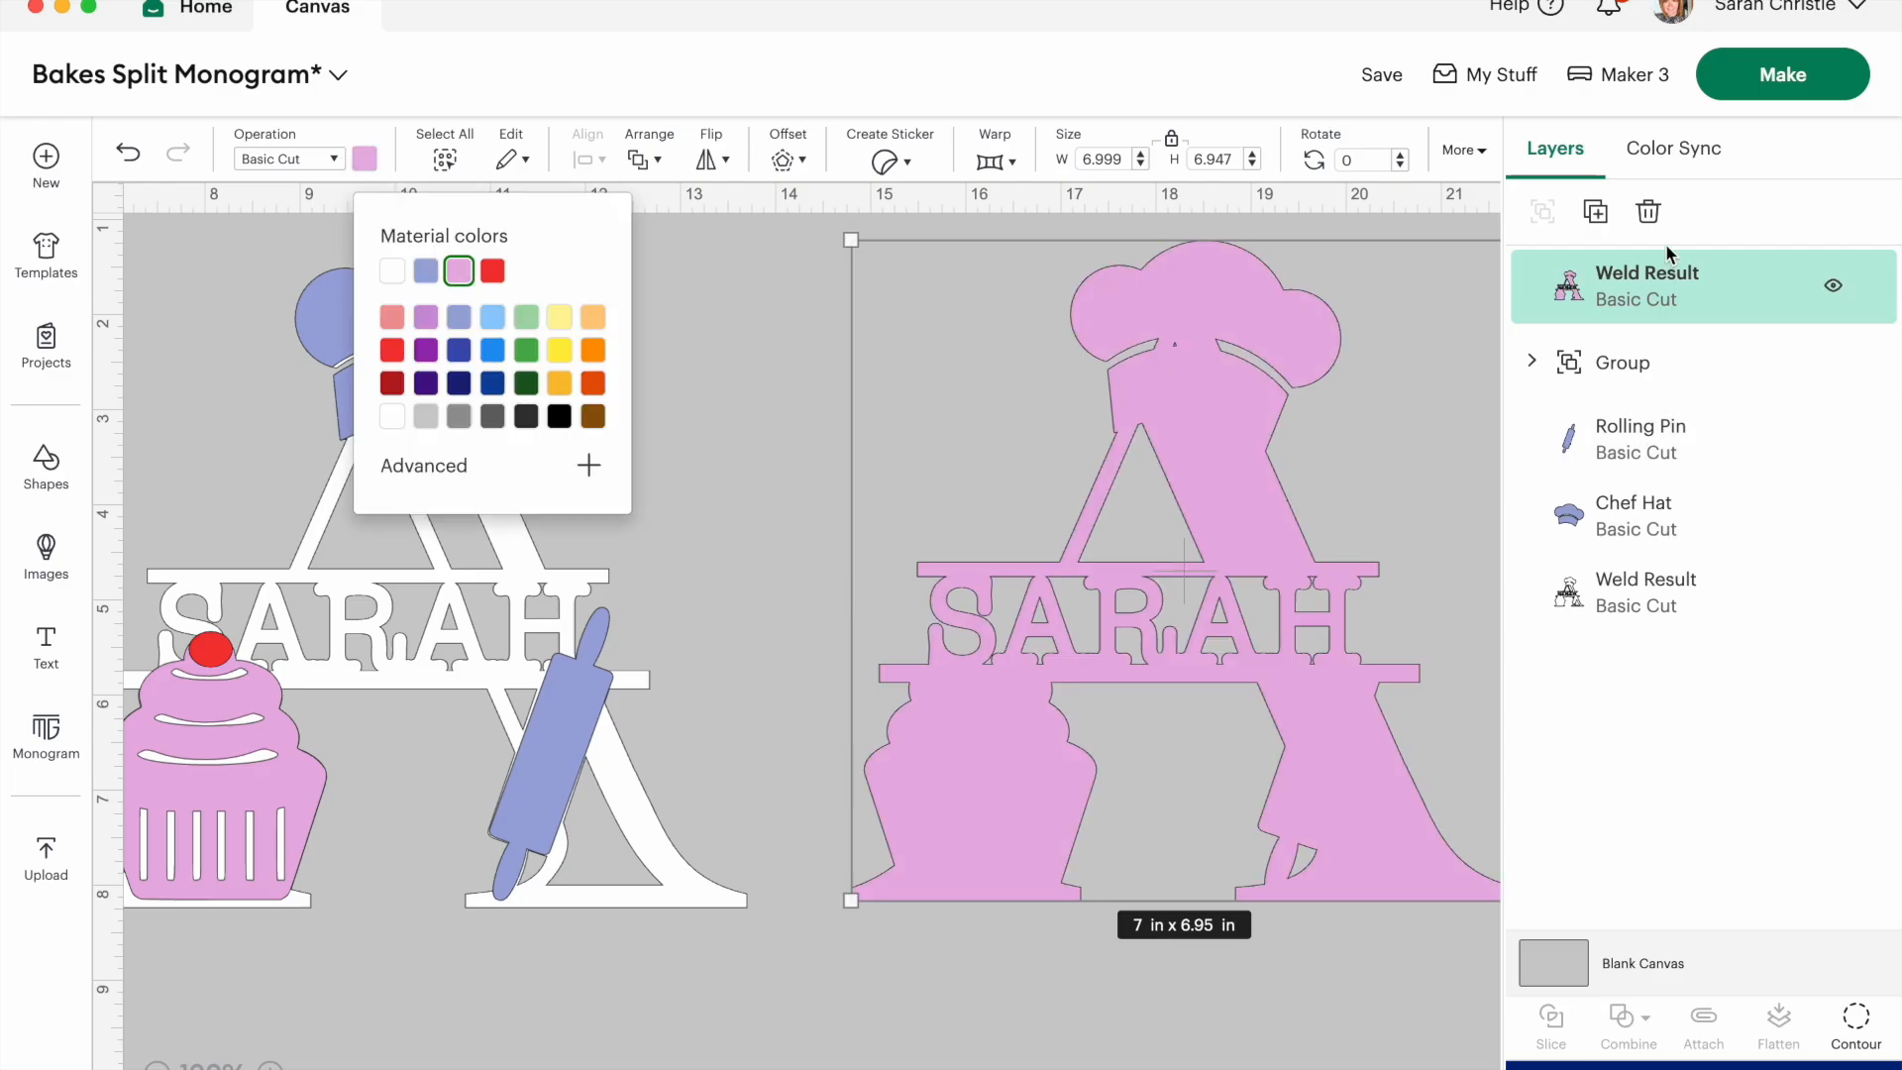
click(1594, 212)
drag(737, 220, 1489, 936)
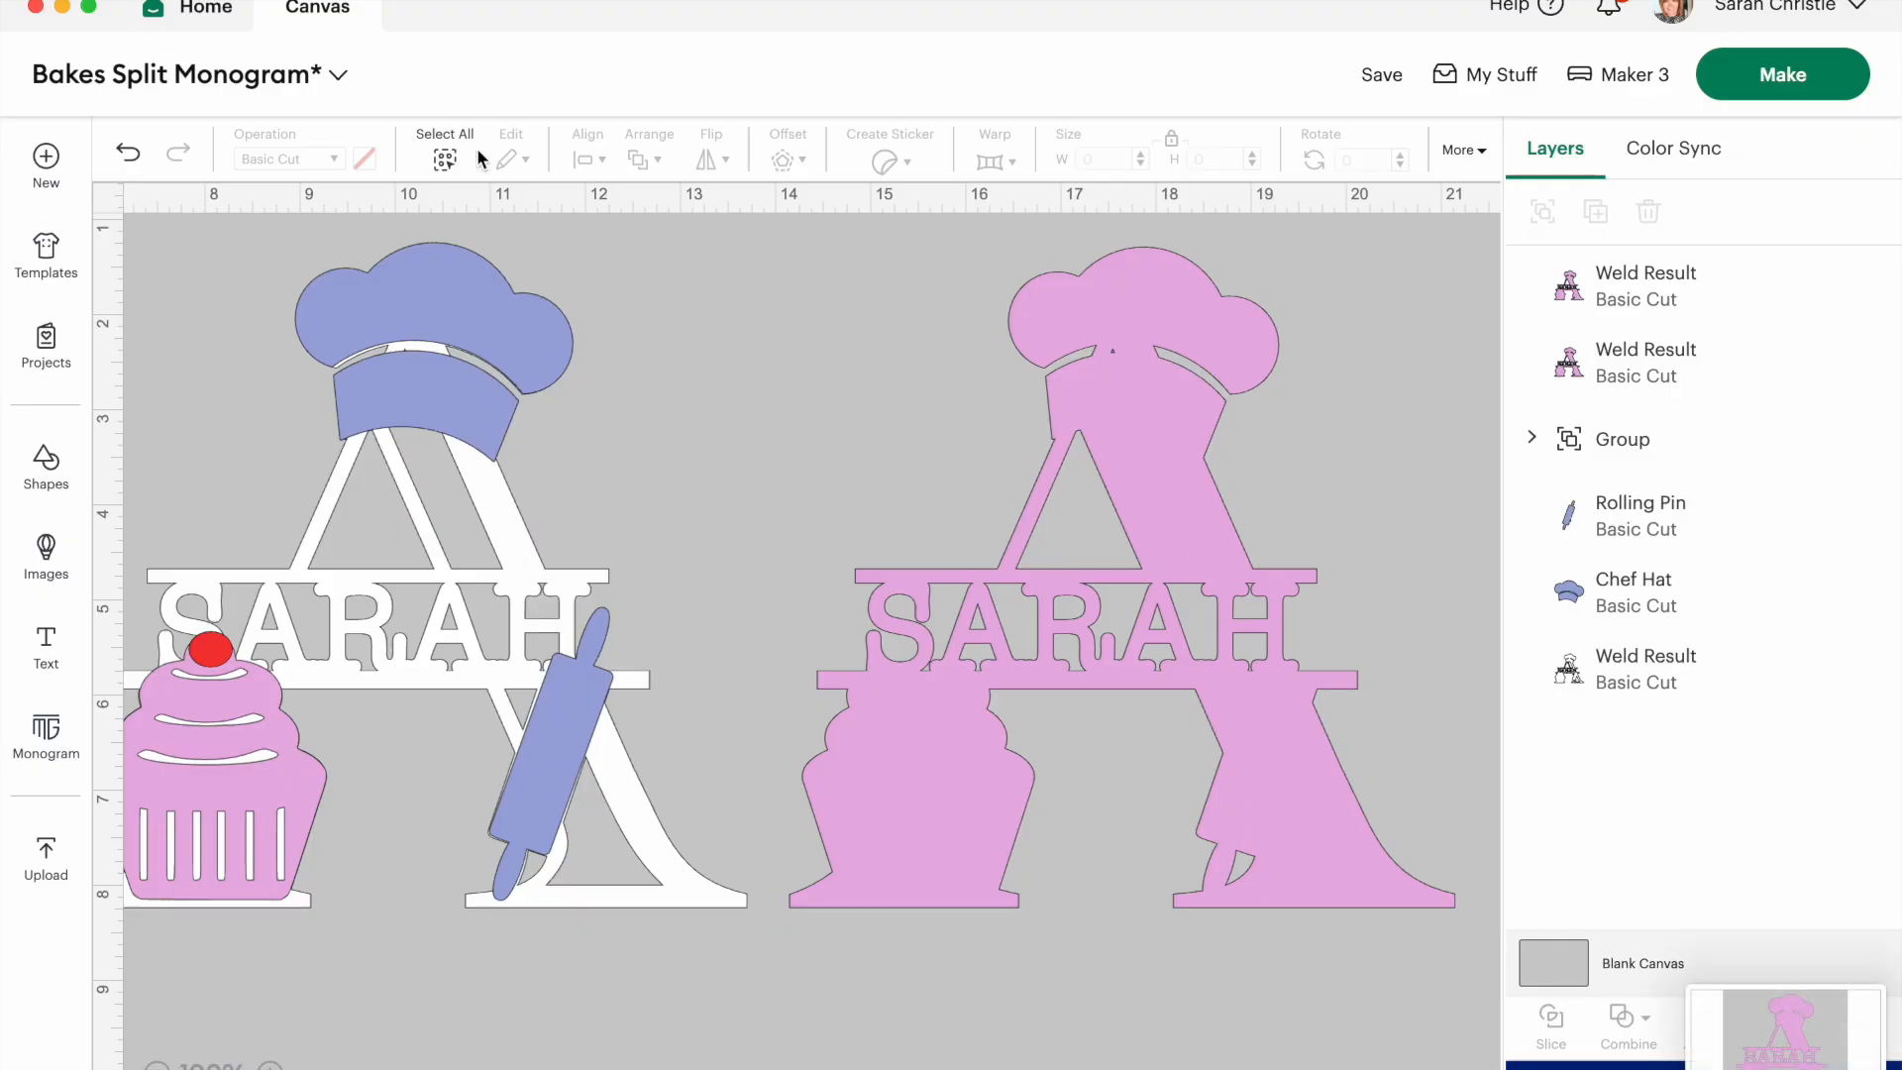
Align the first pink monogram copy over the coloured design and send it to the back.
drag(1169, 502, 460, 501)
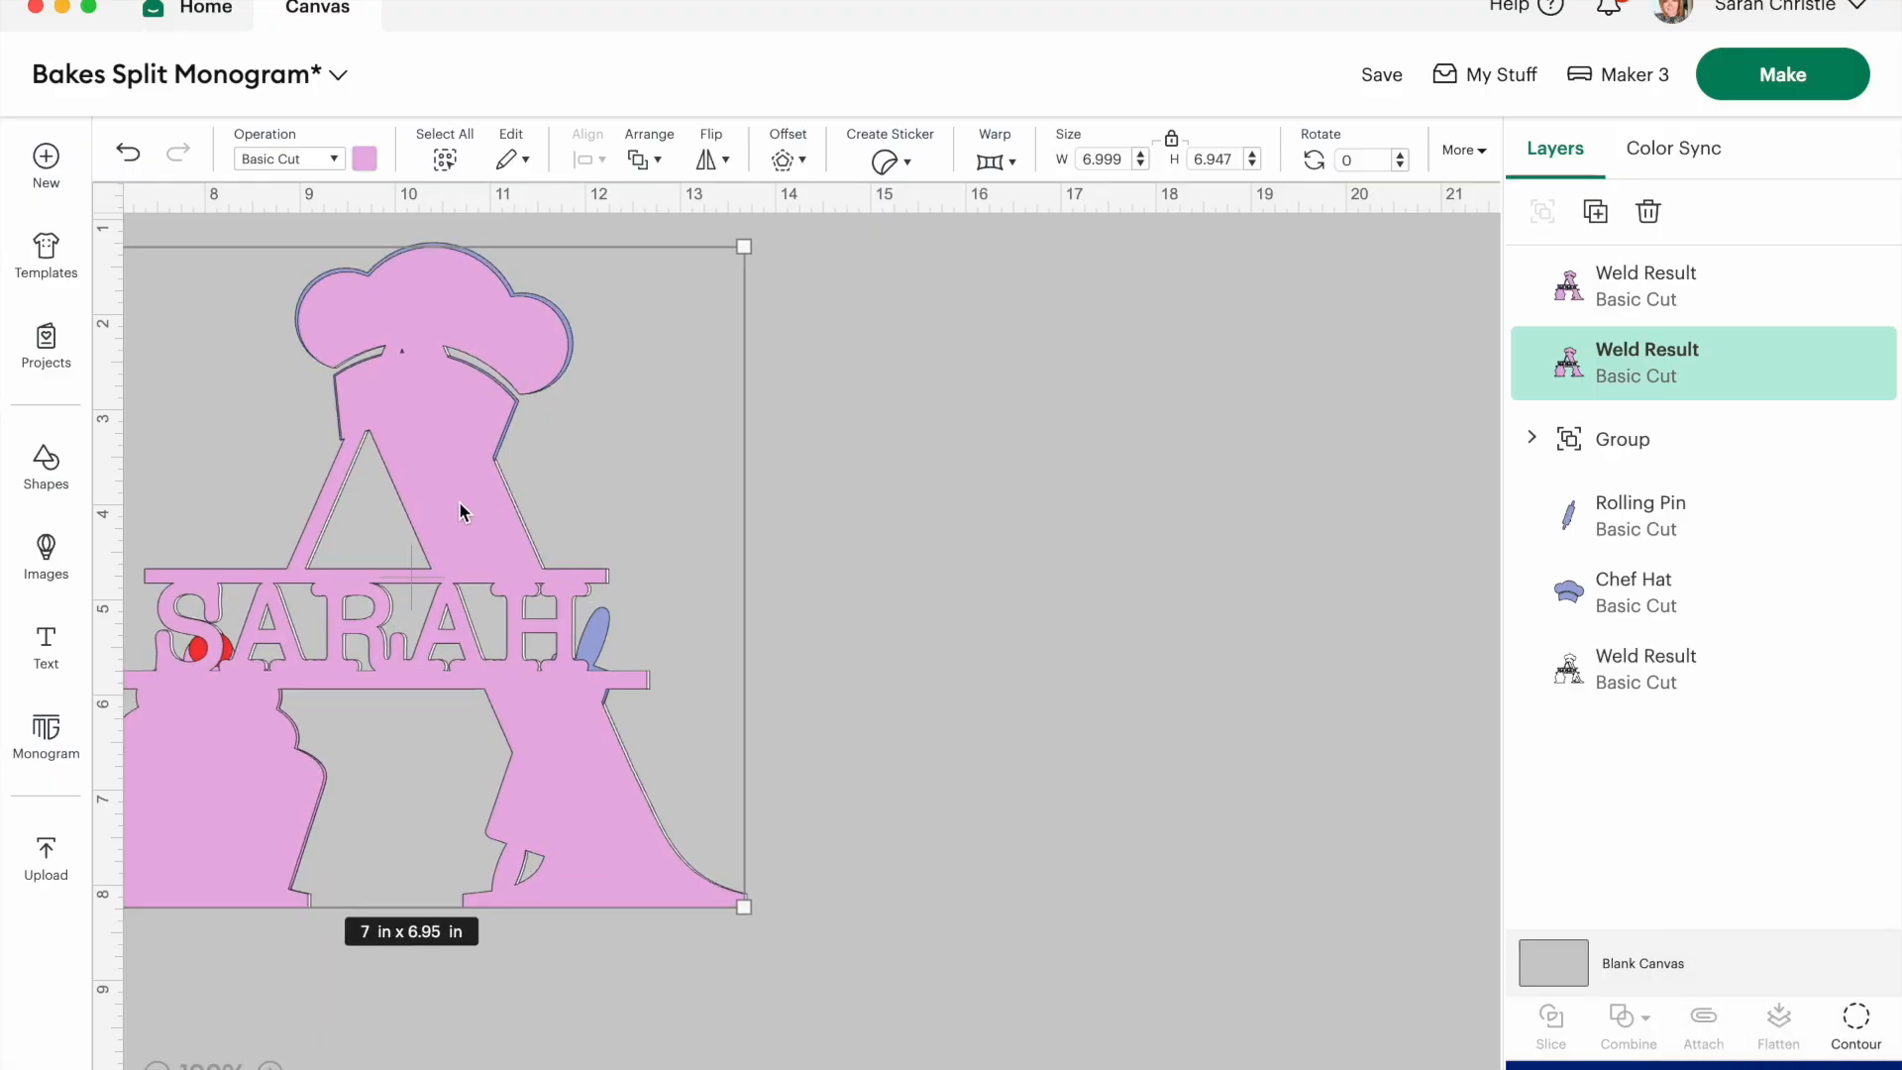
right_click(459, 501)
click(517, 693)
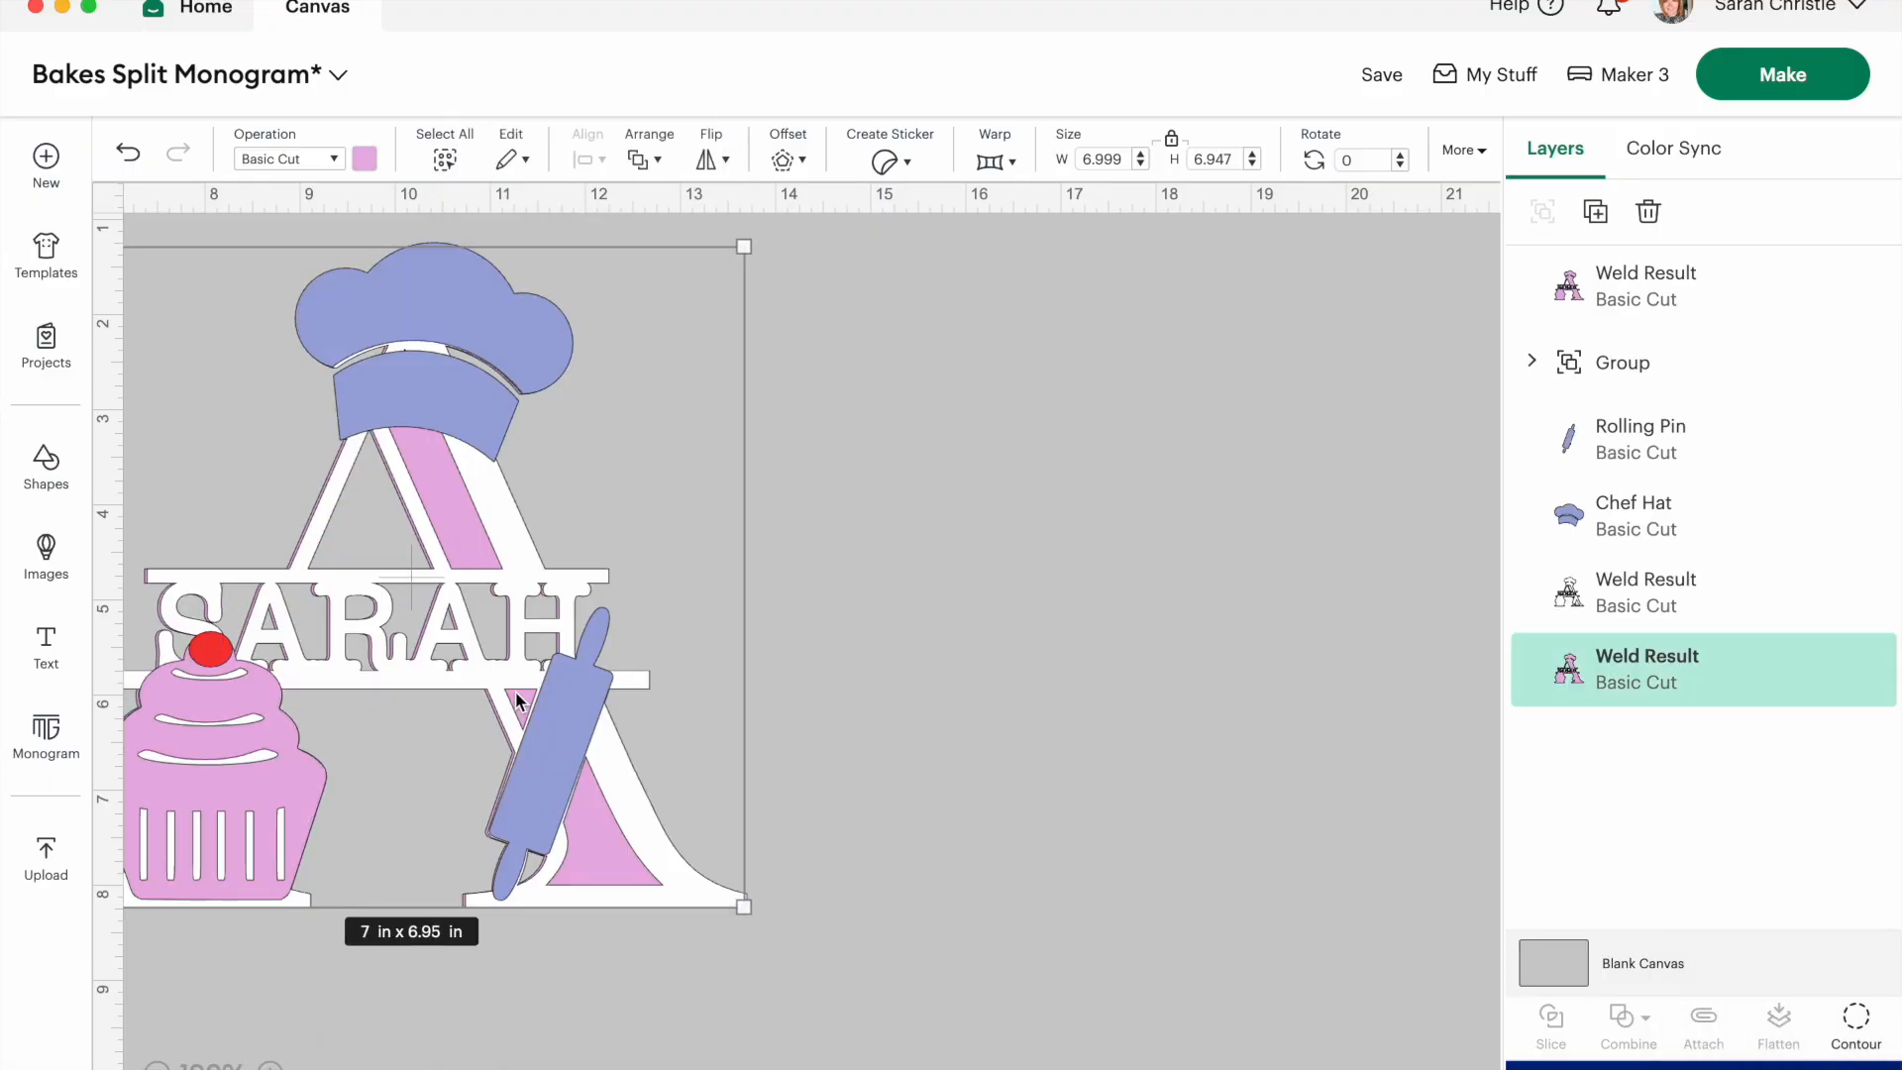
Move the second pink copy beside the design and use Contour to fill the counters inside the name's letters, keeping the outer outline.
scroll(941, 786, right, 3)
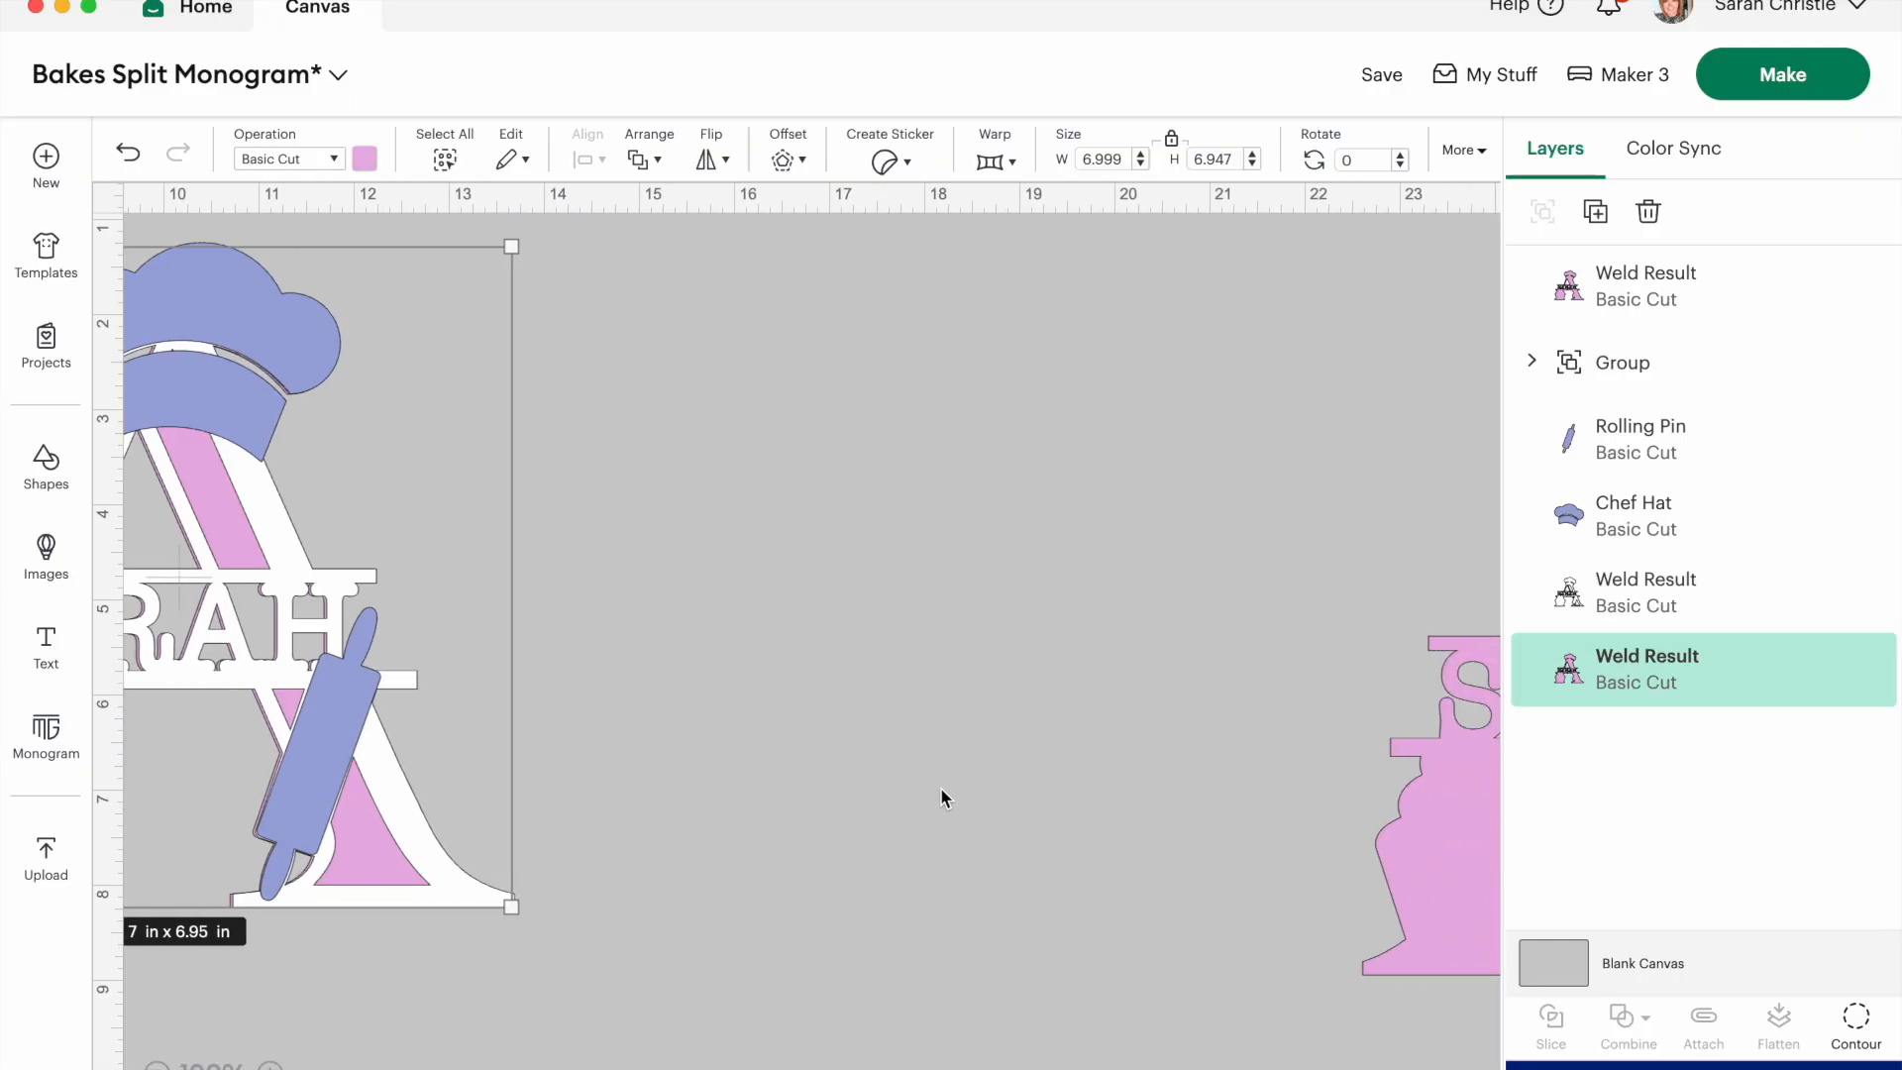
click(1425, 878)
drag(1424, 877, 694, 820)
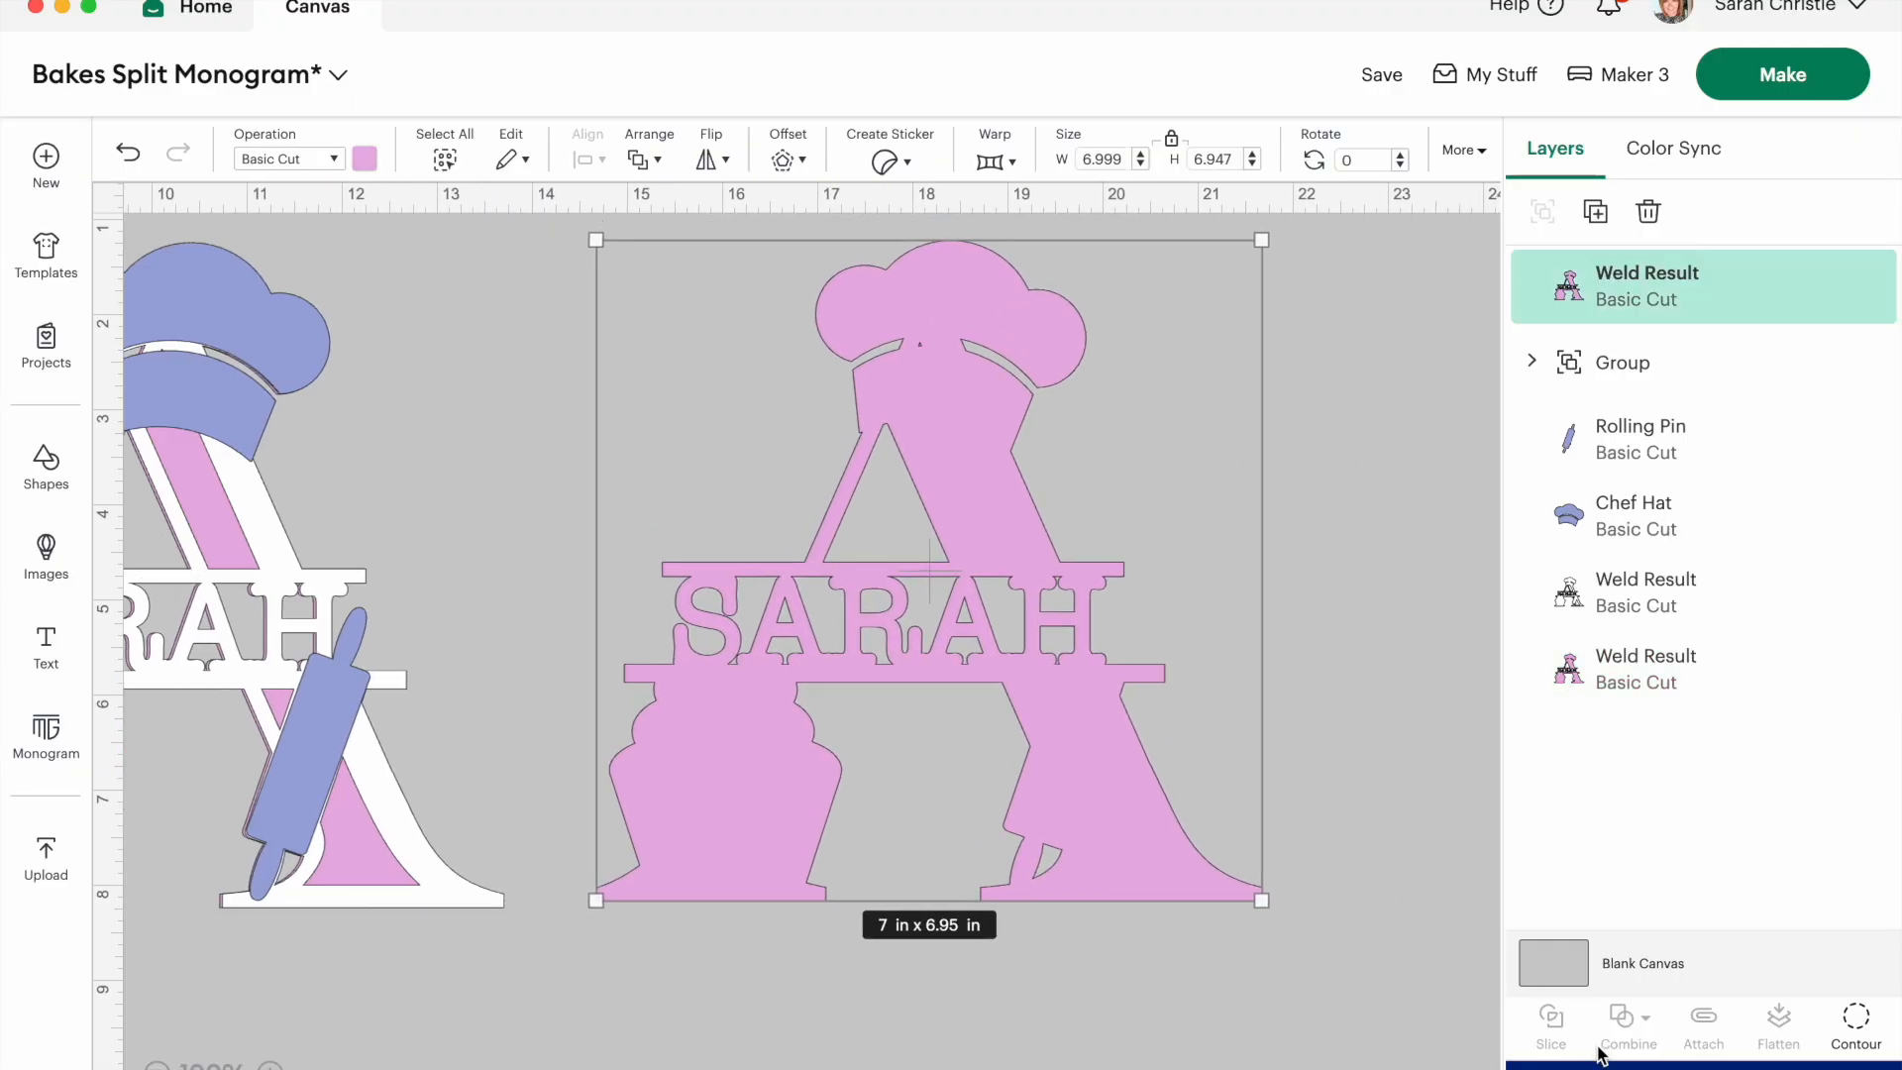
click(1857, 1018)
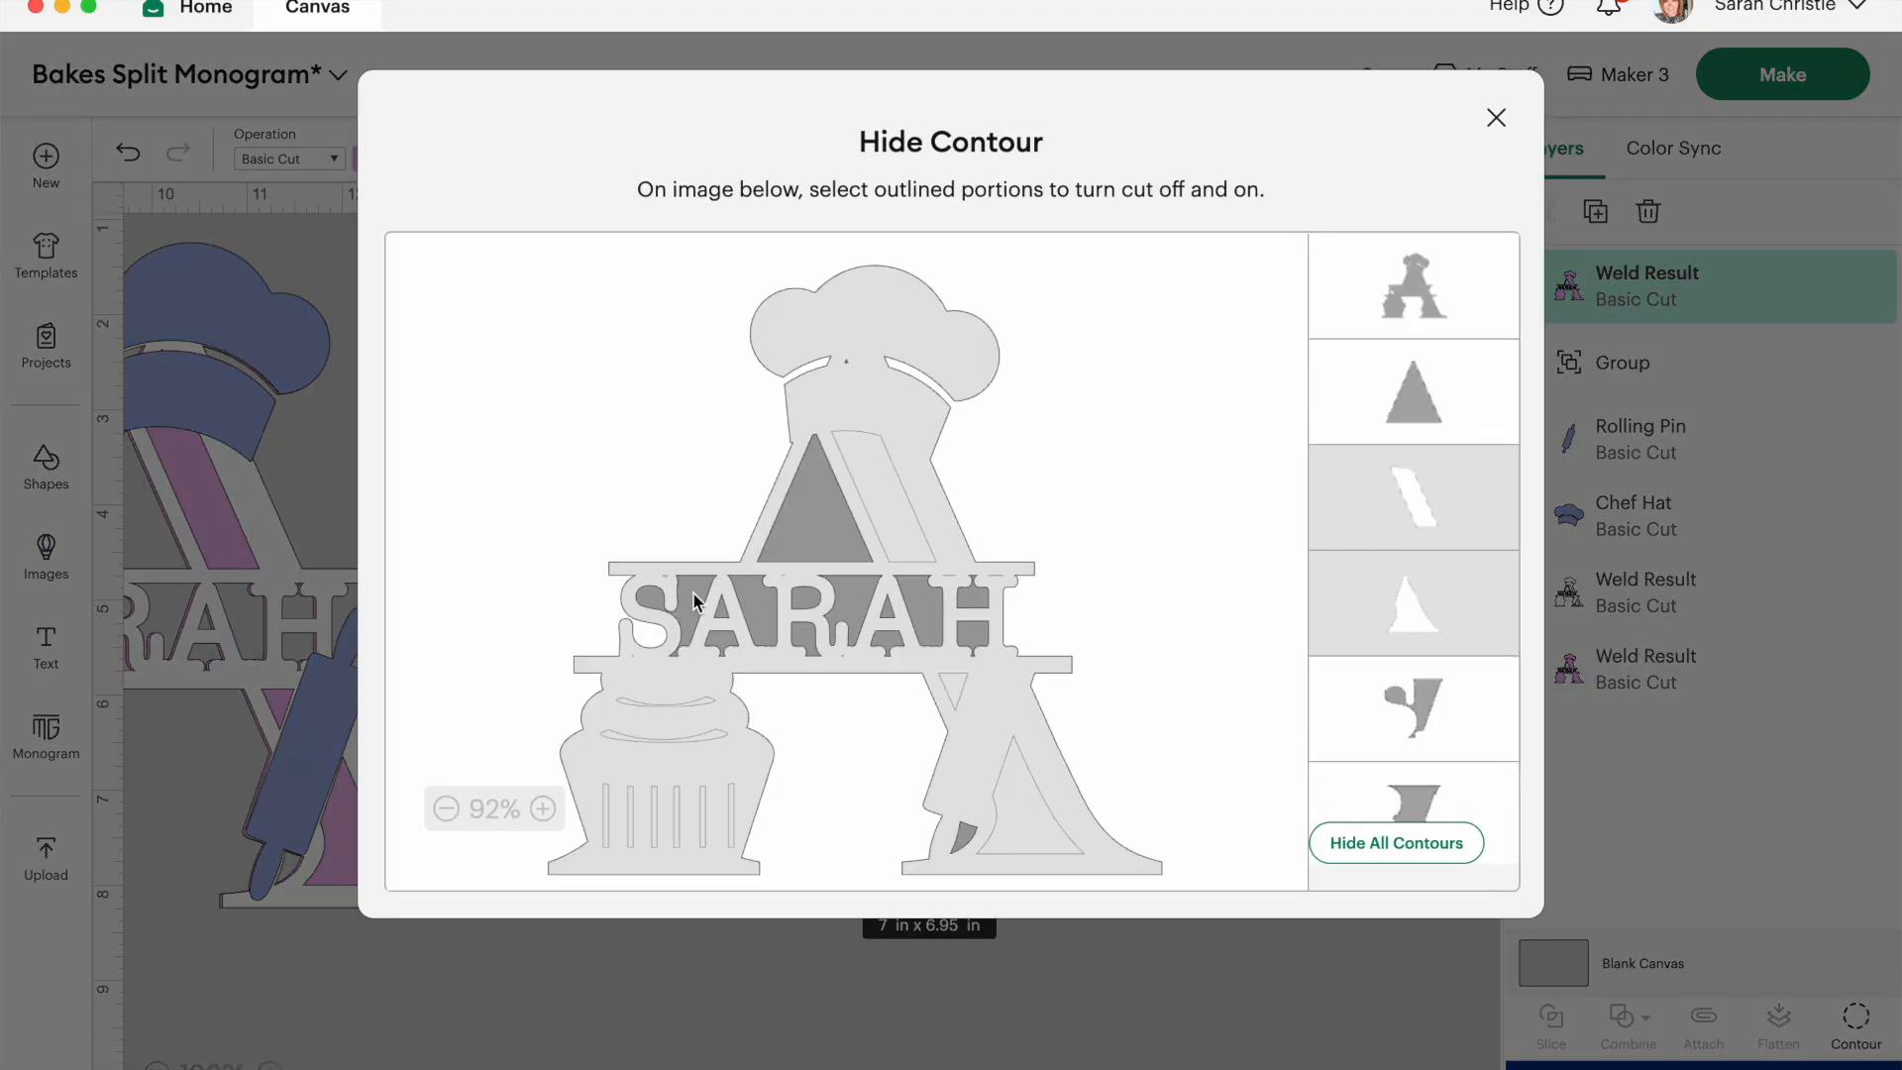
click(881, 613)
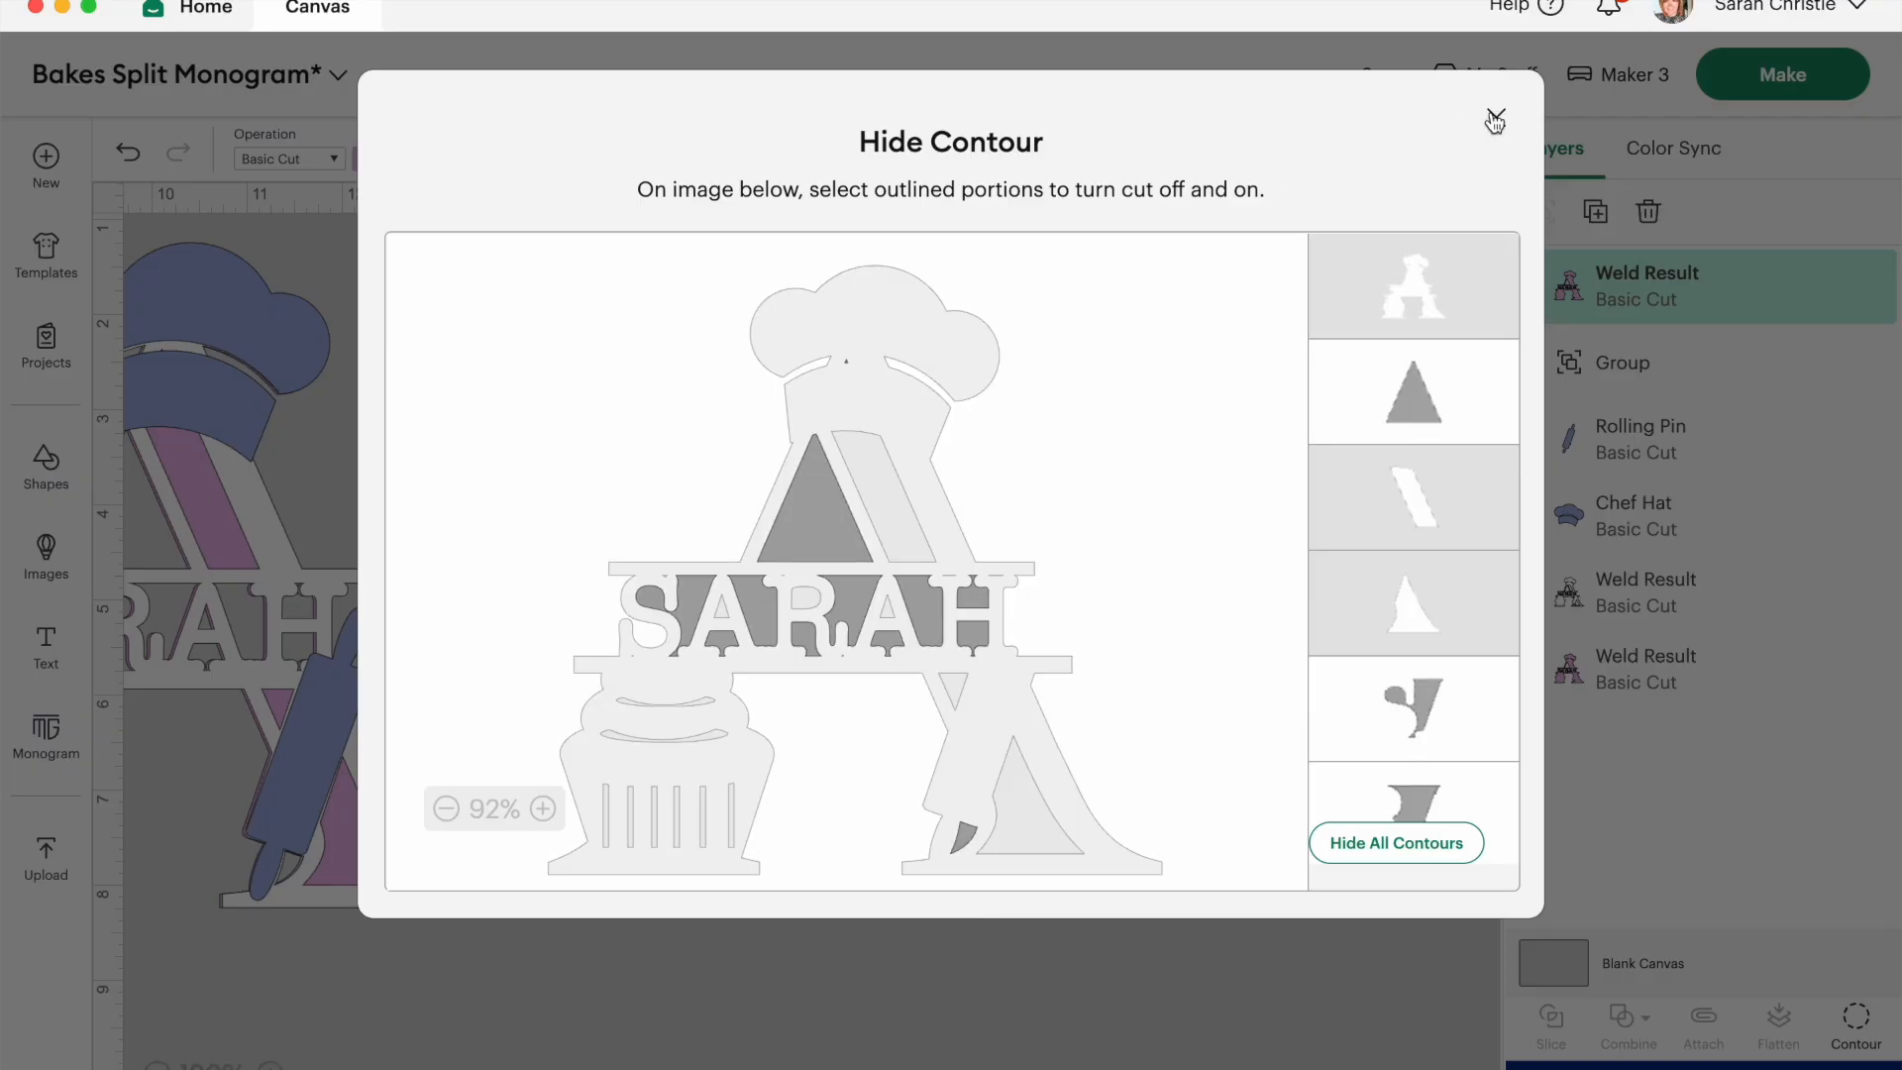
click(1494, 117)
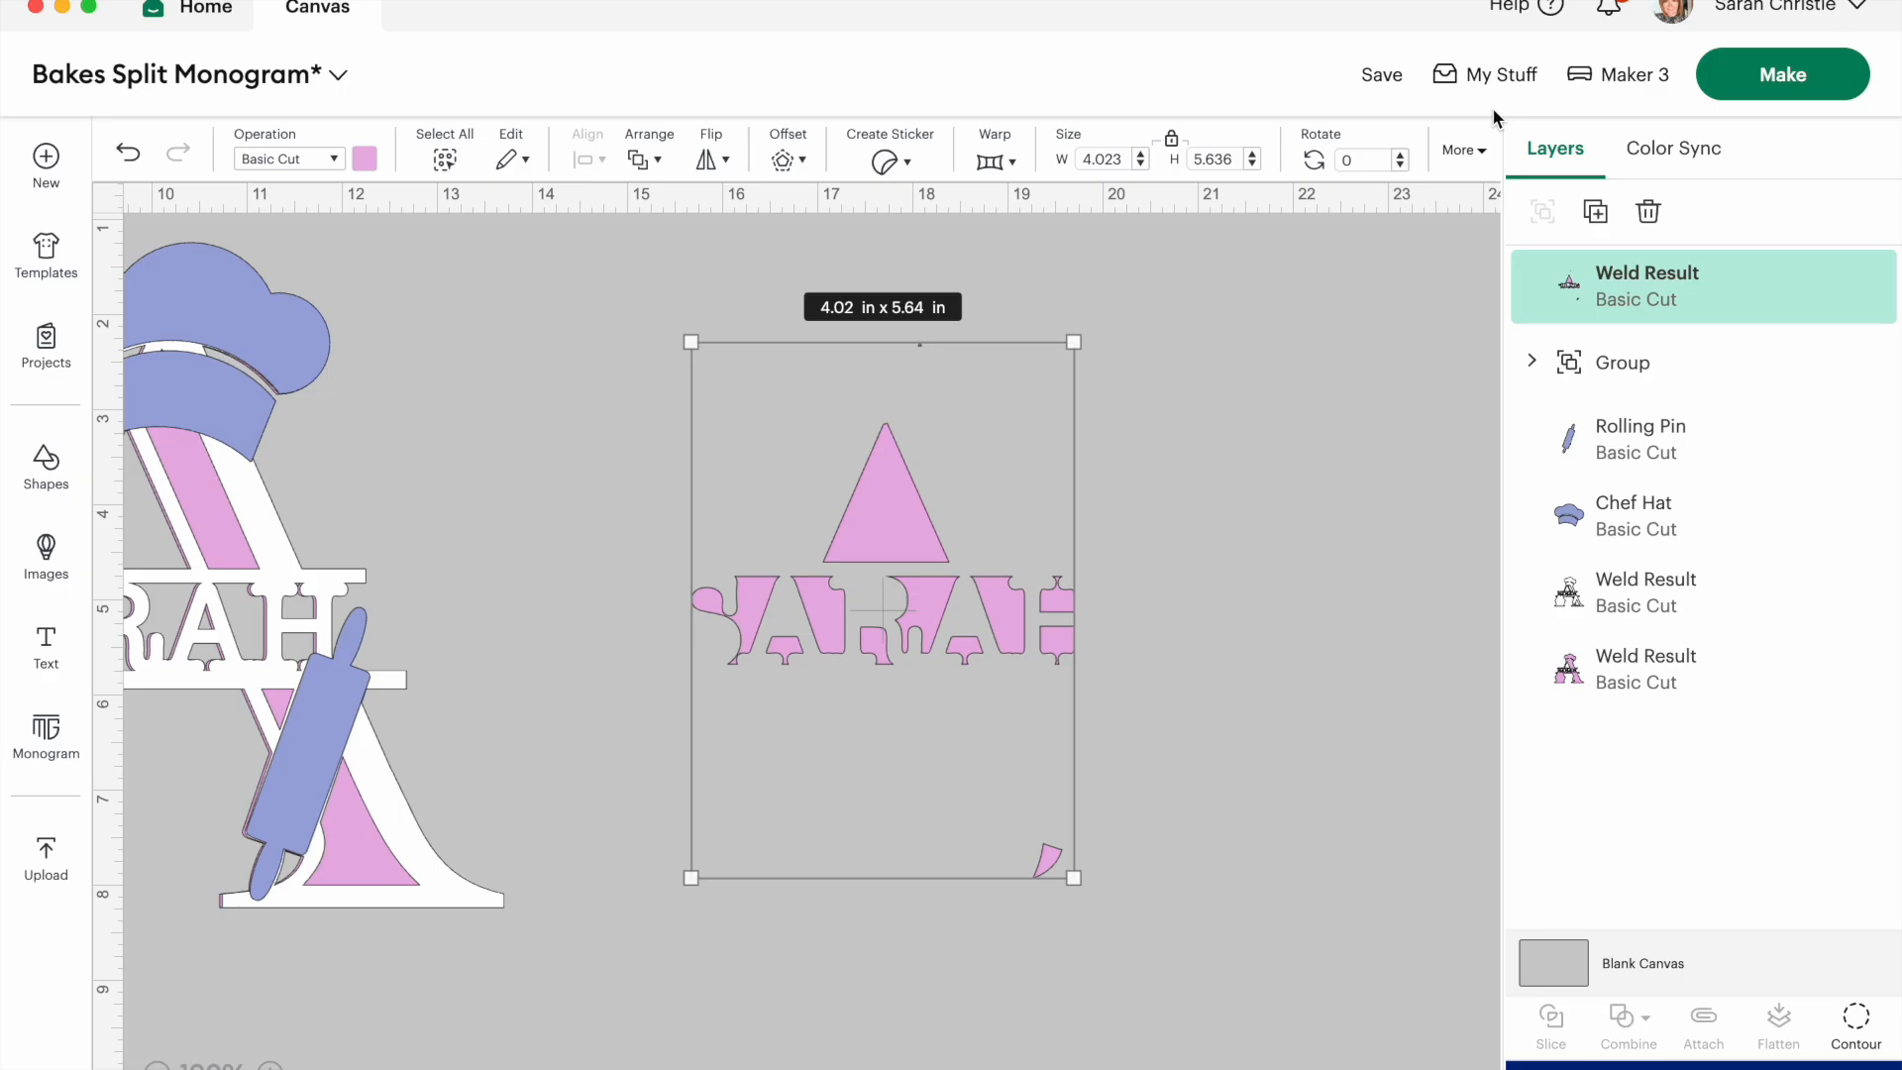
click(1853, 1021)
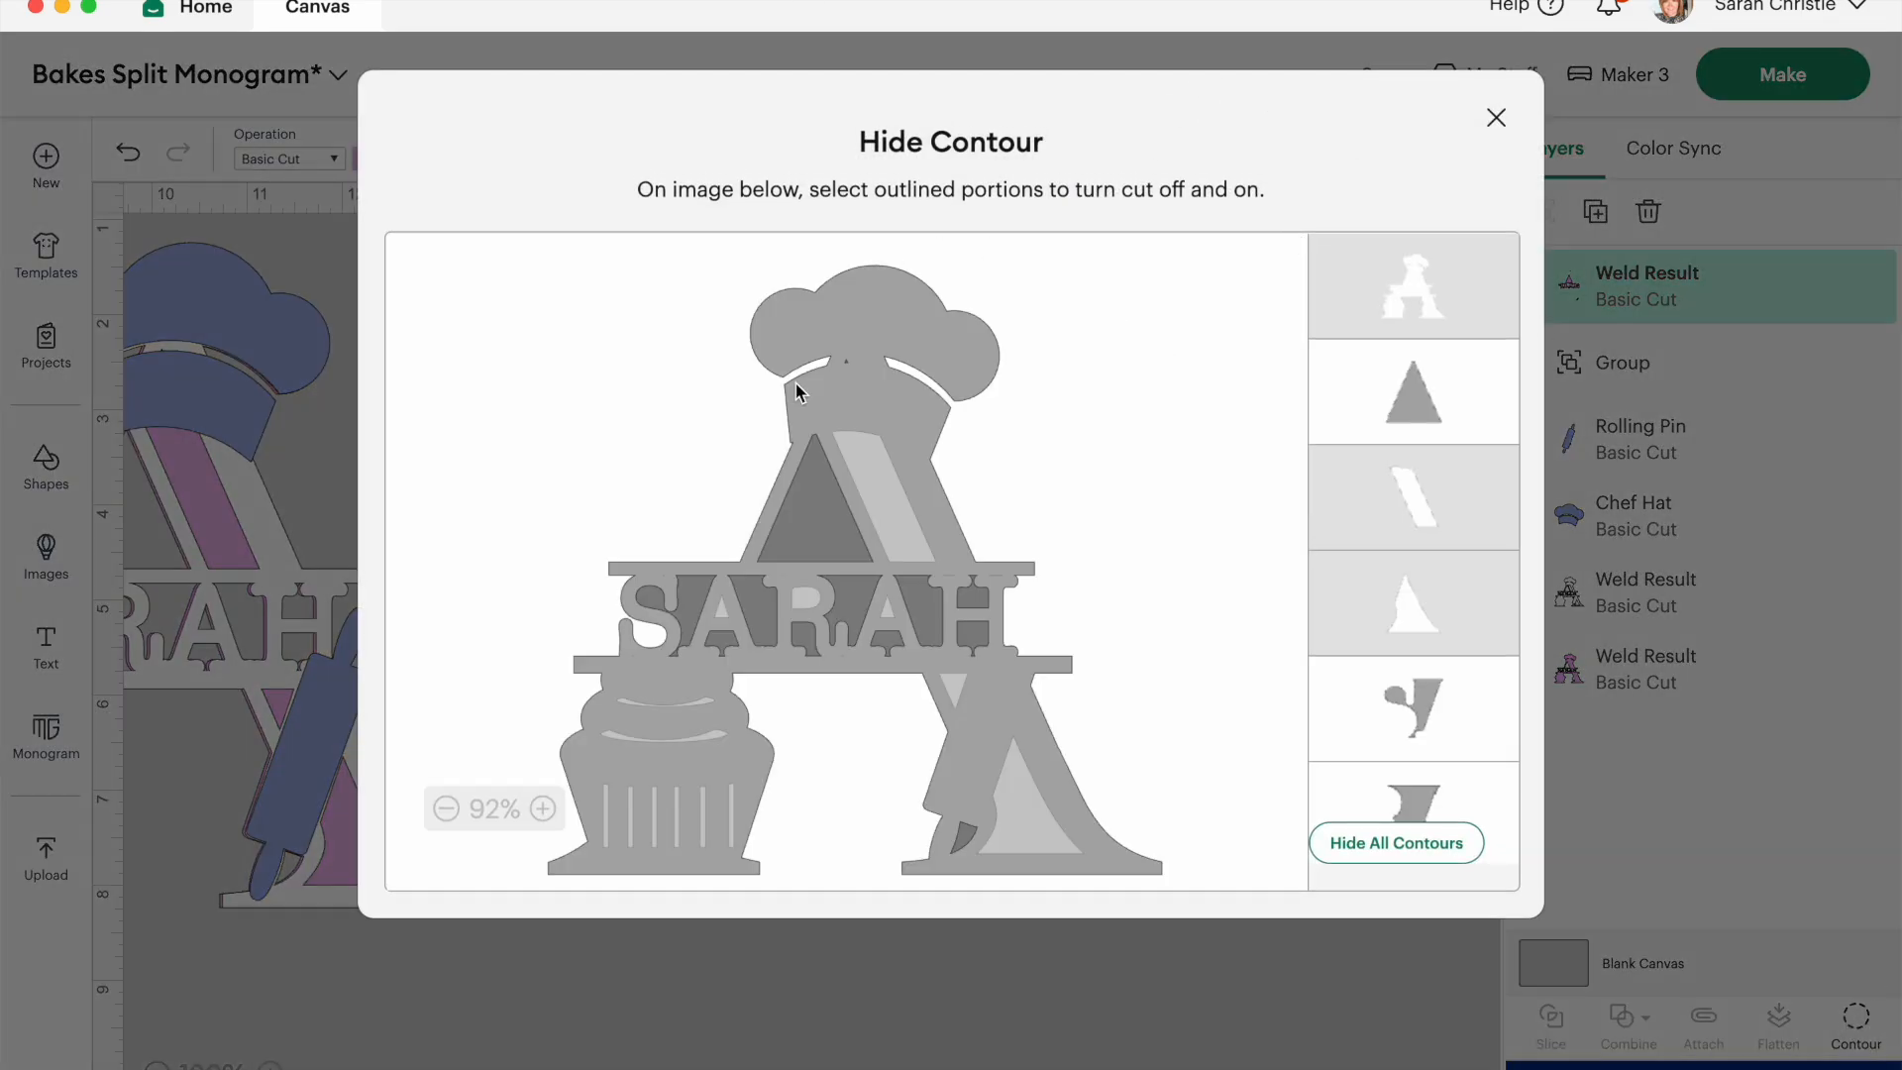
click(1495, 117)
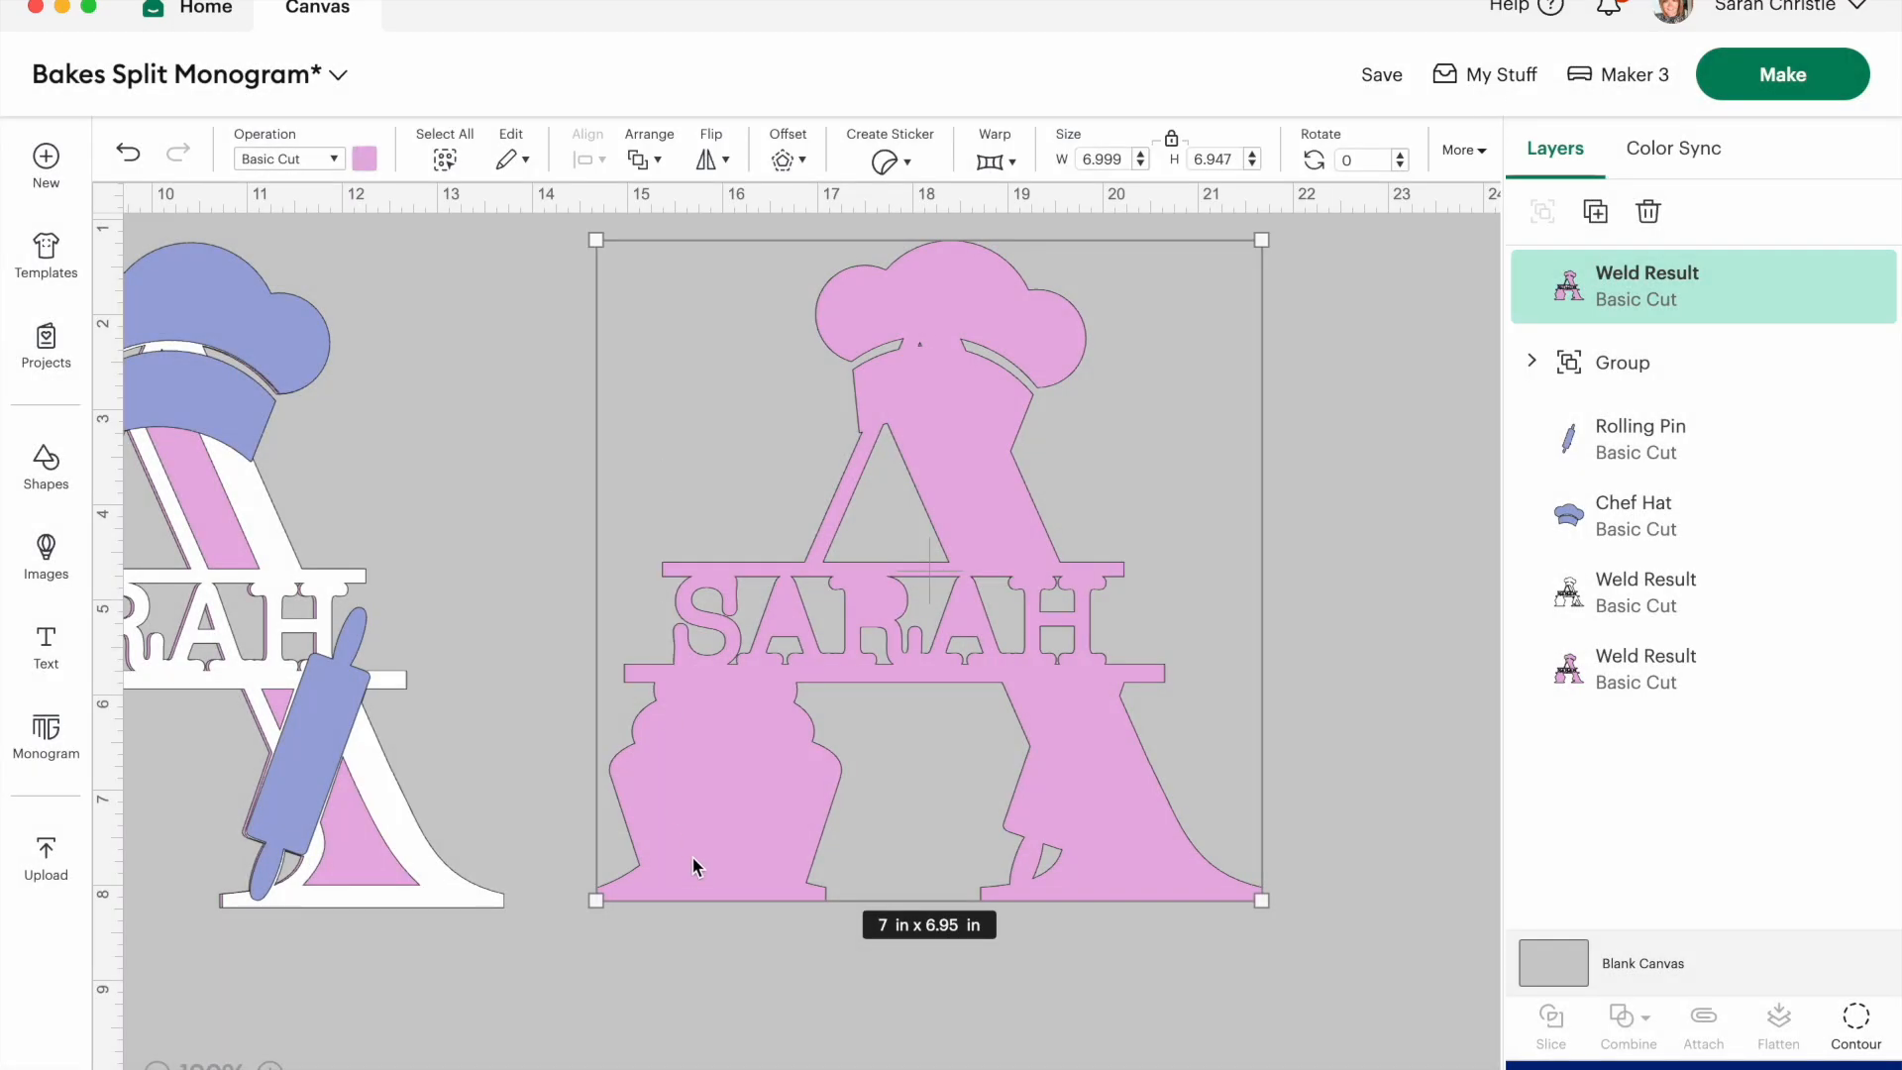
Align the pink copy with the filled letter counters over the design and send it behind all other layers.
scroll(693, 865, left, 5)
drag(1209, 763, 447, 765)
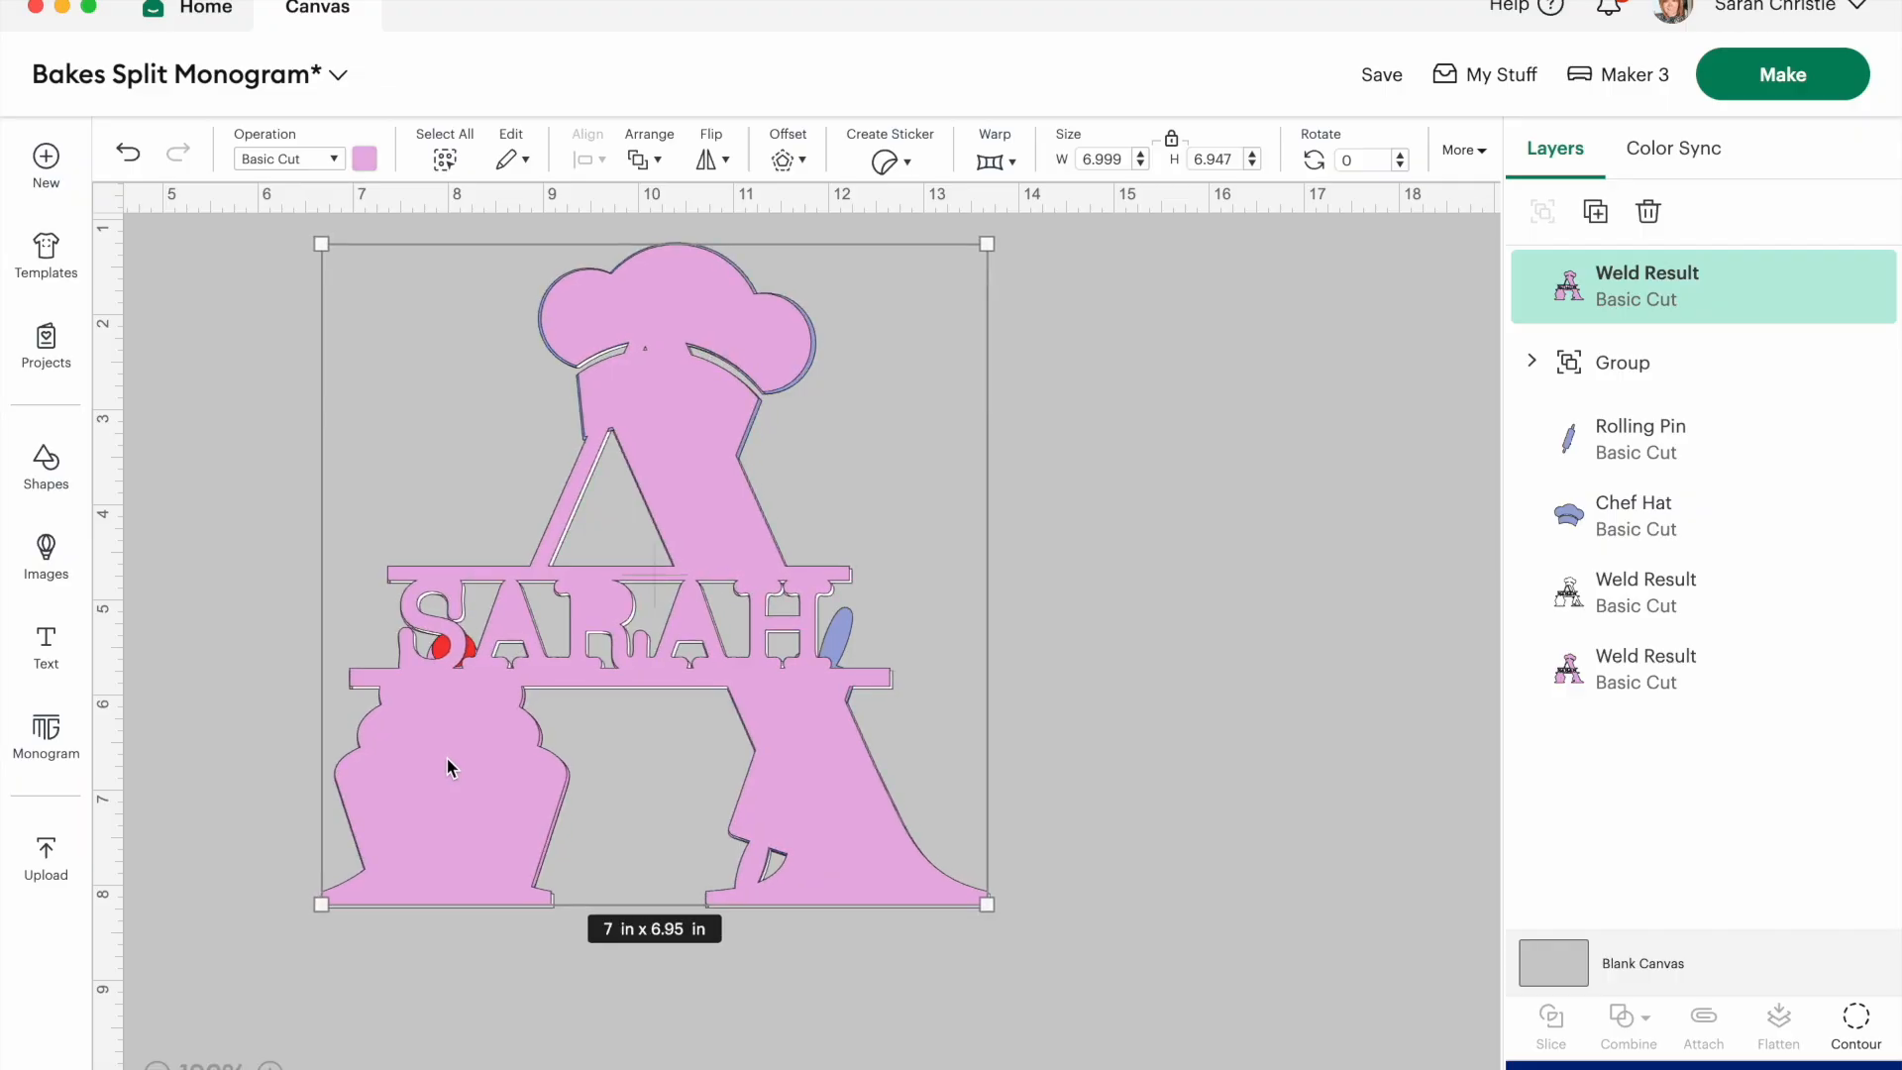
right_click(450, 768)
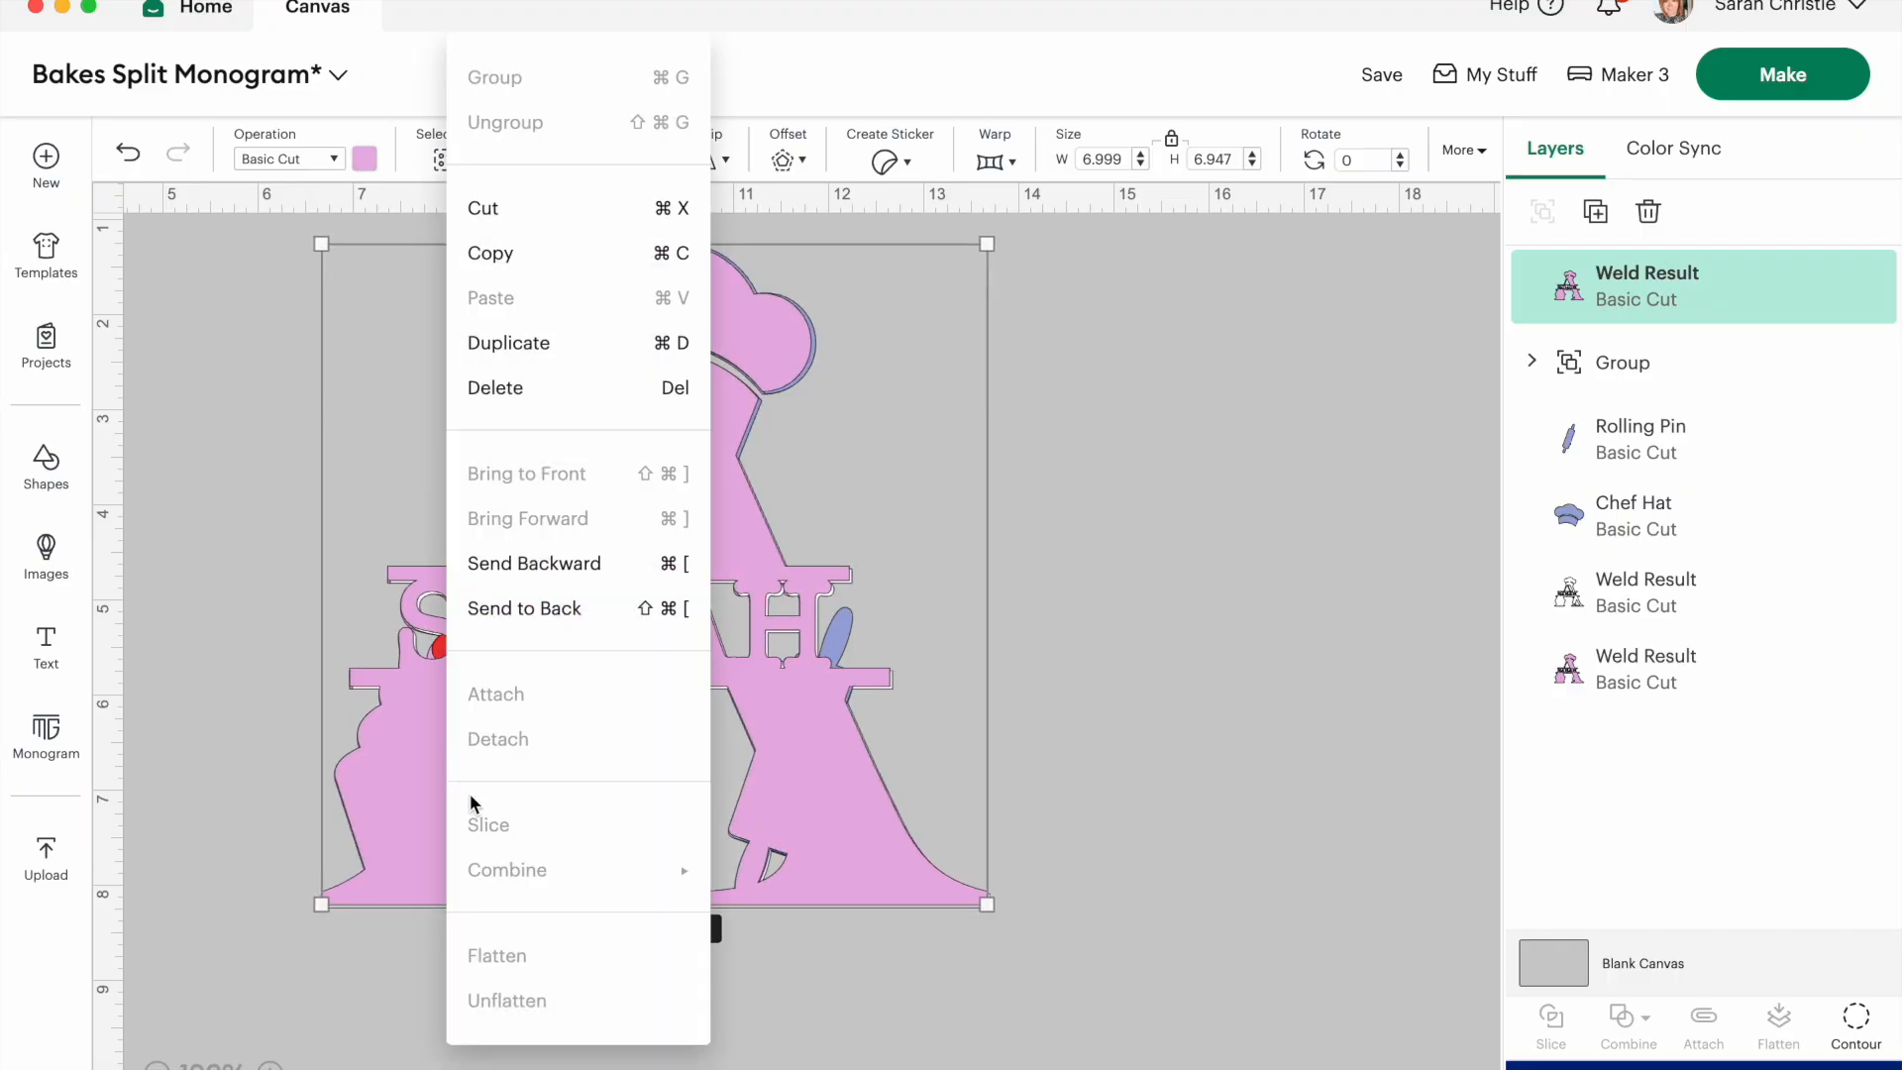
click(501, 614)
click(364, 160)
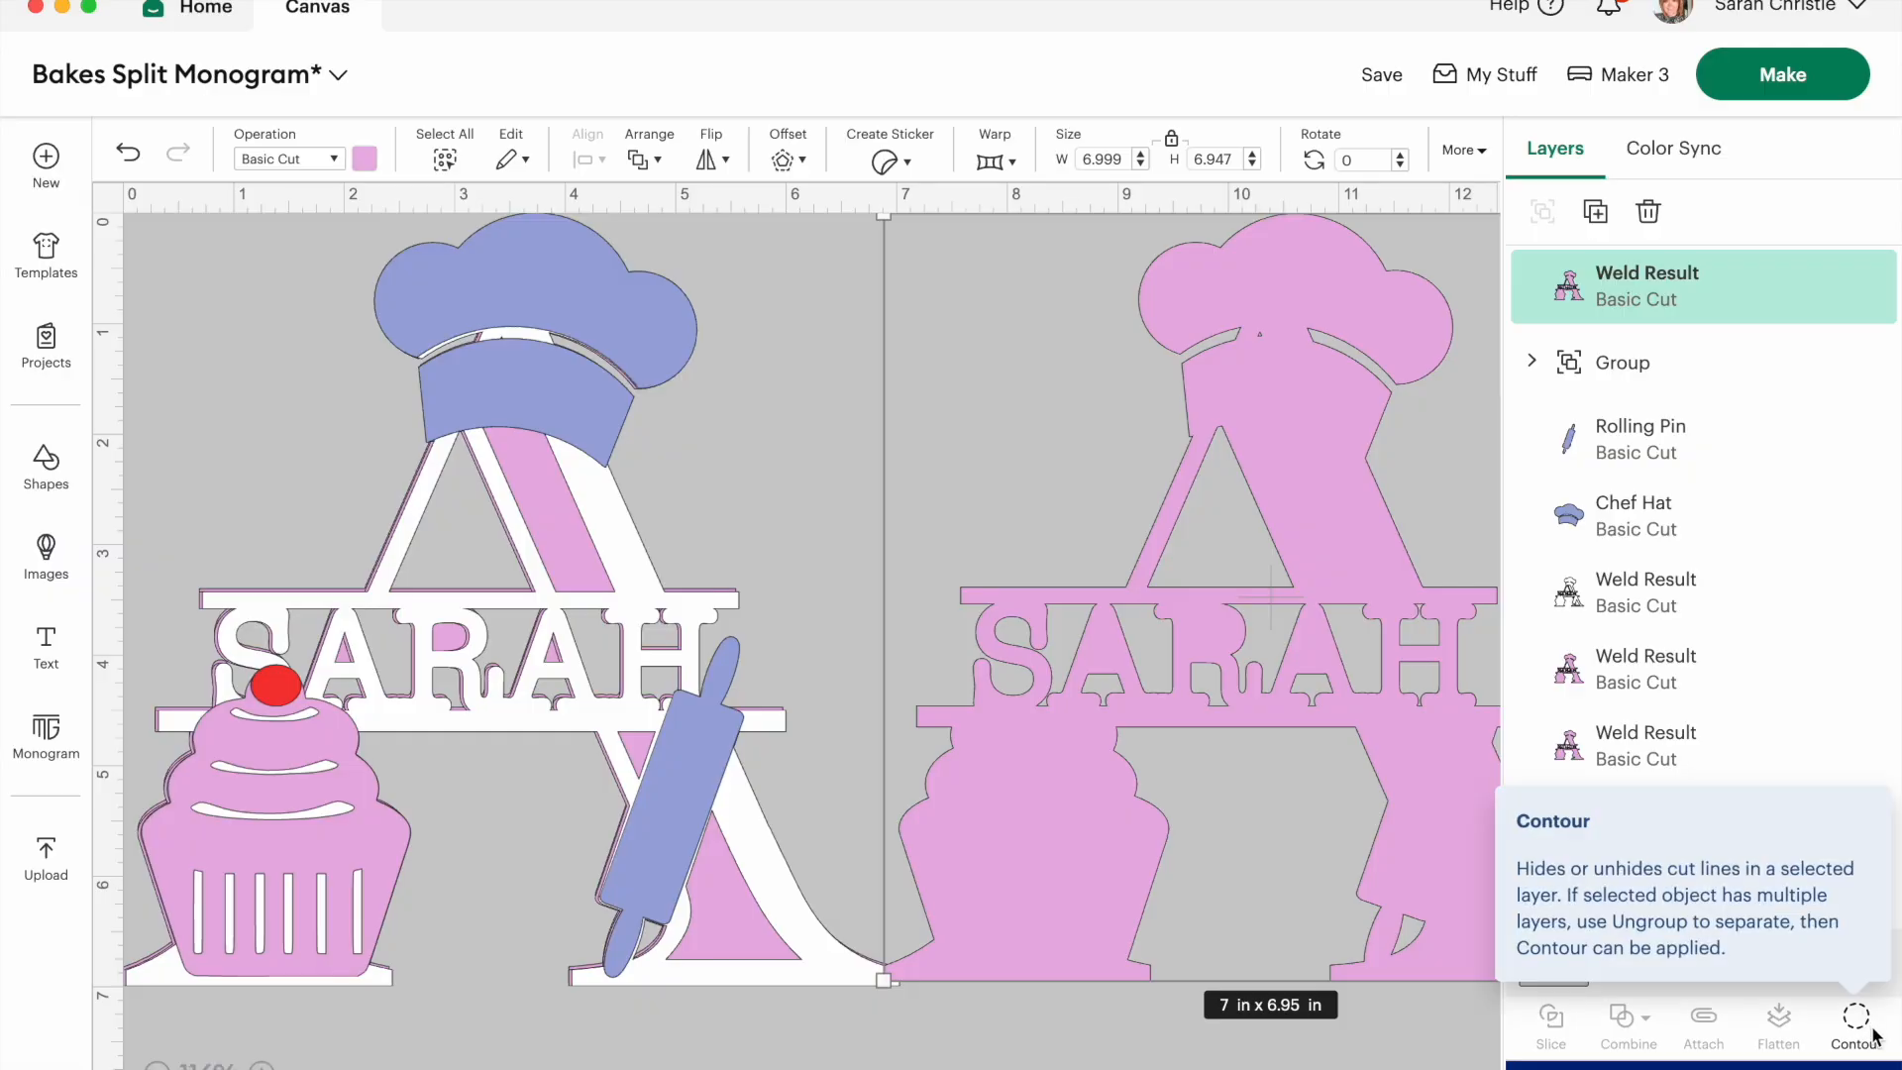
Hide all contours of the third pink copy, keeping only the cut-out triangle in the upper part of the A.
click(1859, 1020)
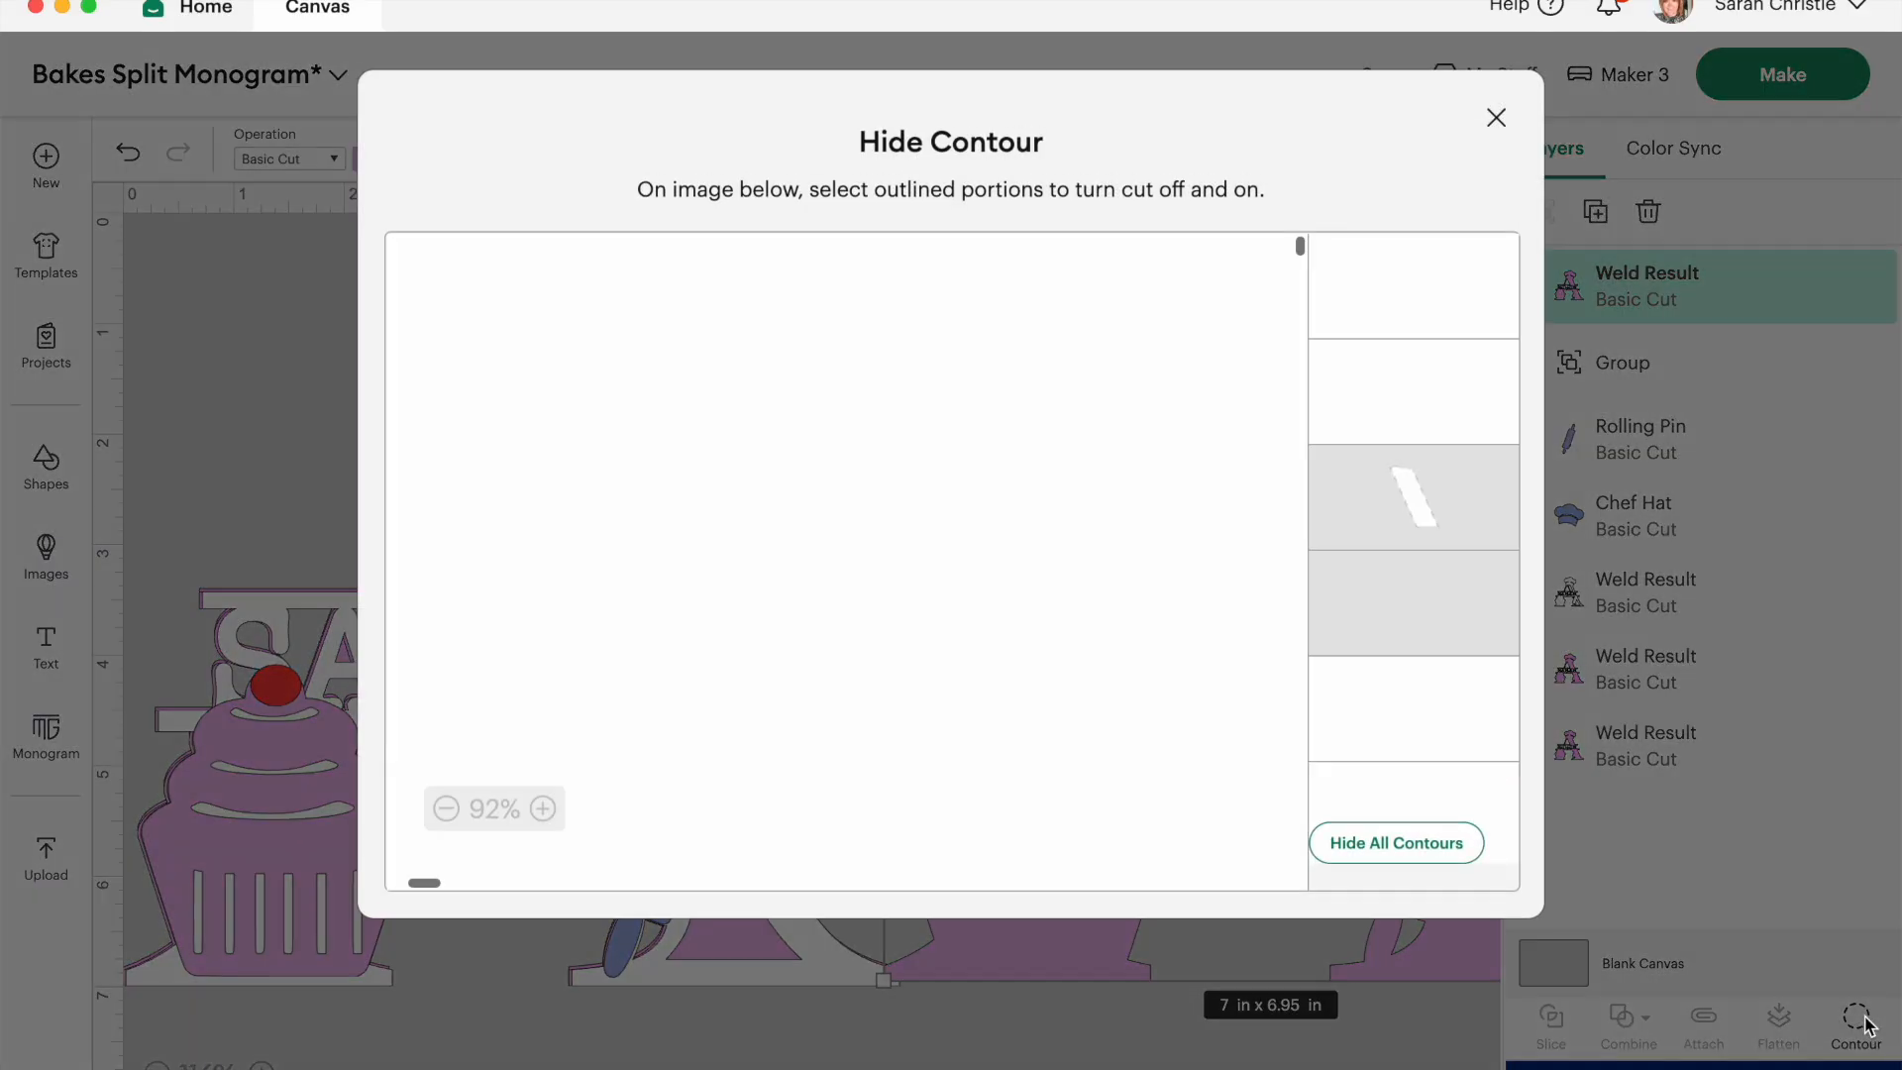
click(1399, 843)
click(812, 530)
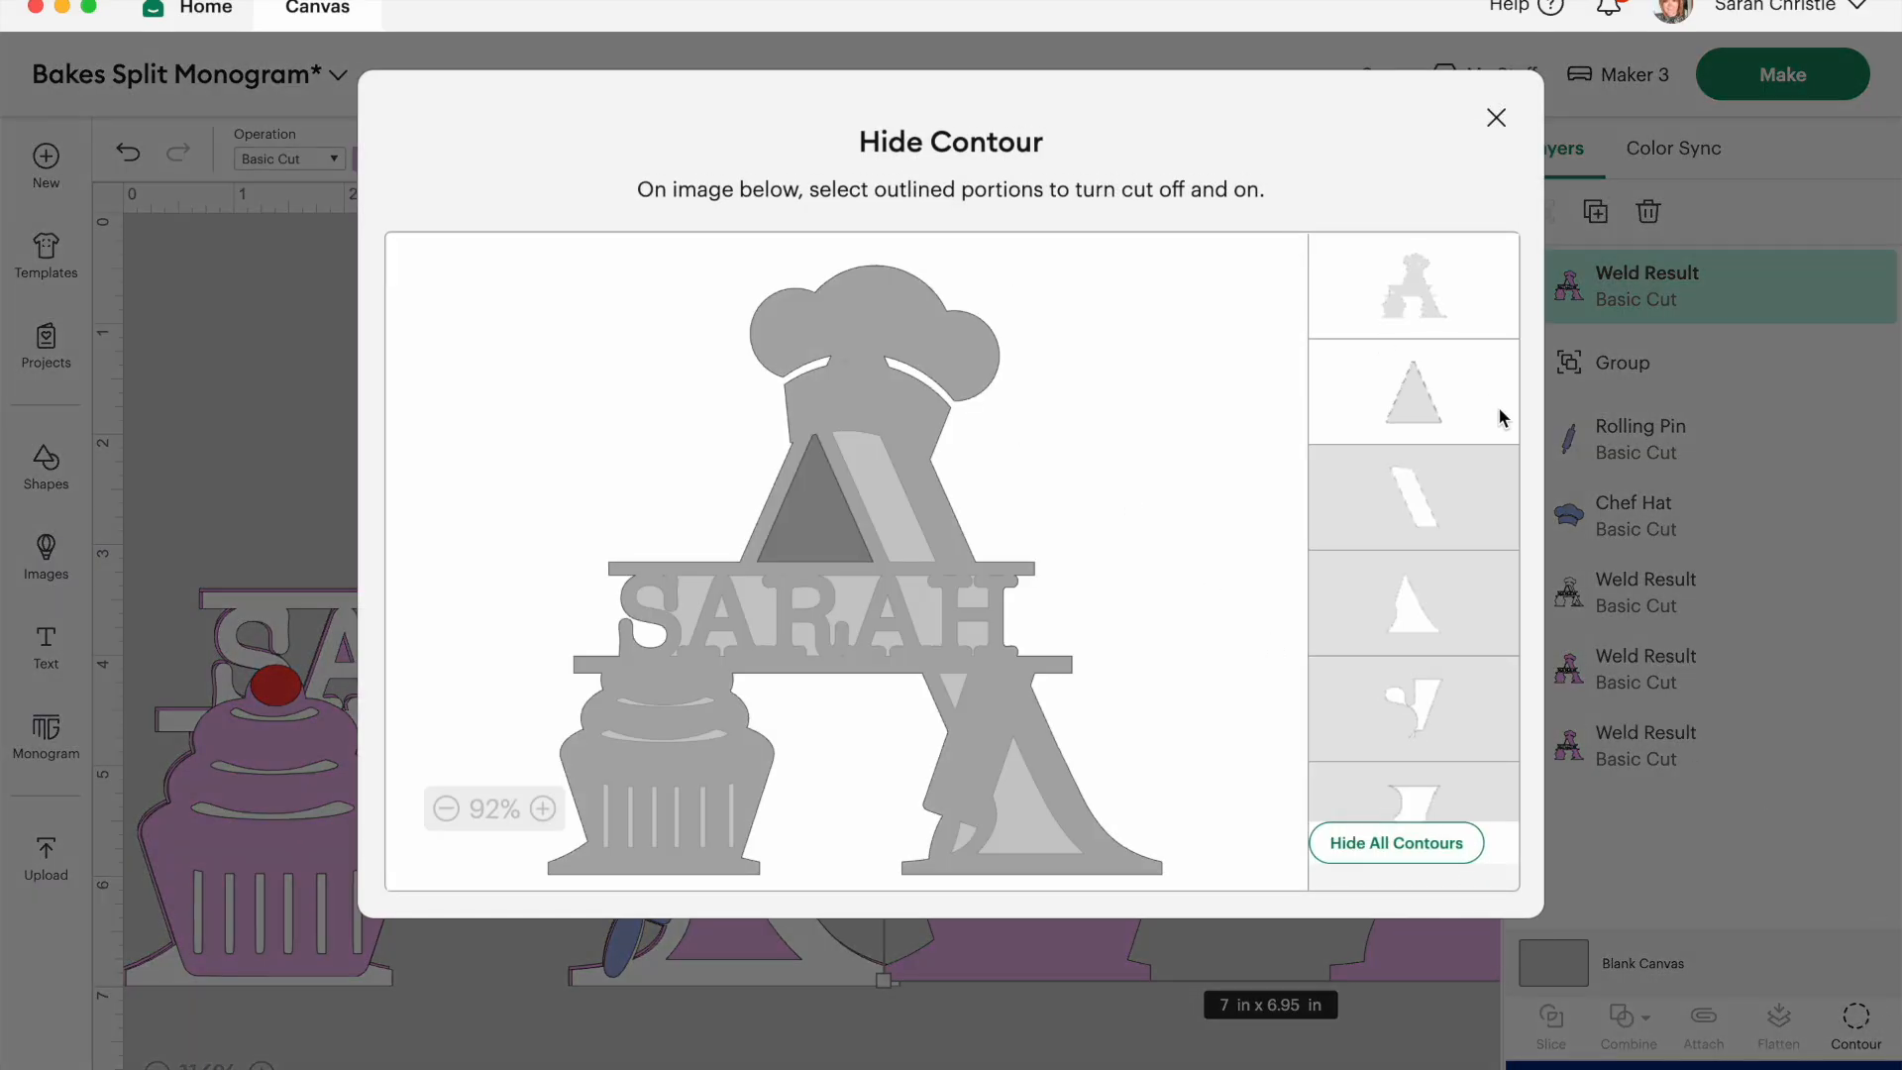
click(1495, 115)
Align the third, nearly solid backing copy with the design and send it to the back.
drag(1118, 811, 327, 782)
right_click(327, 778)
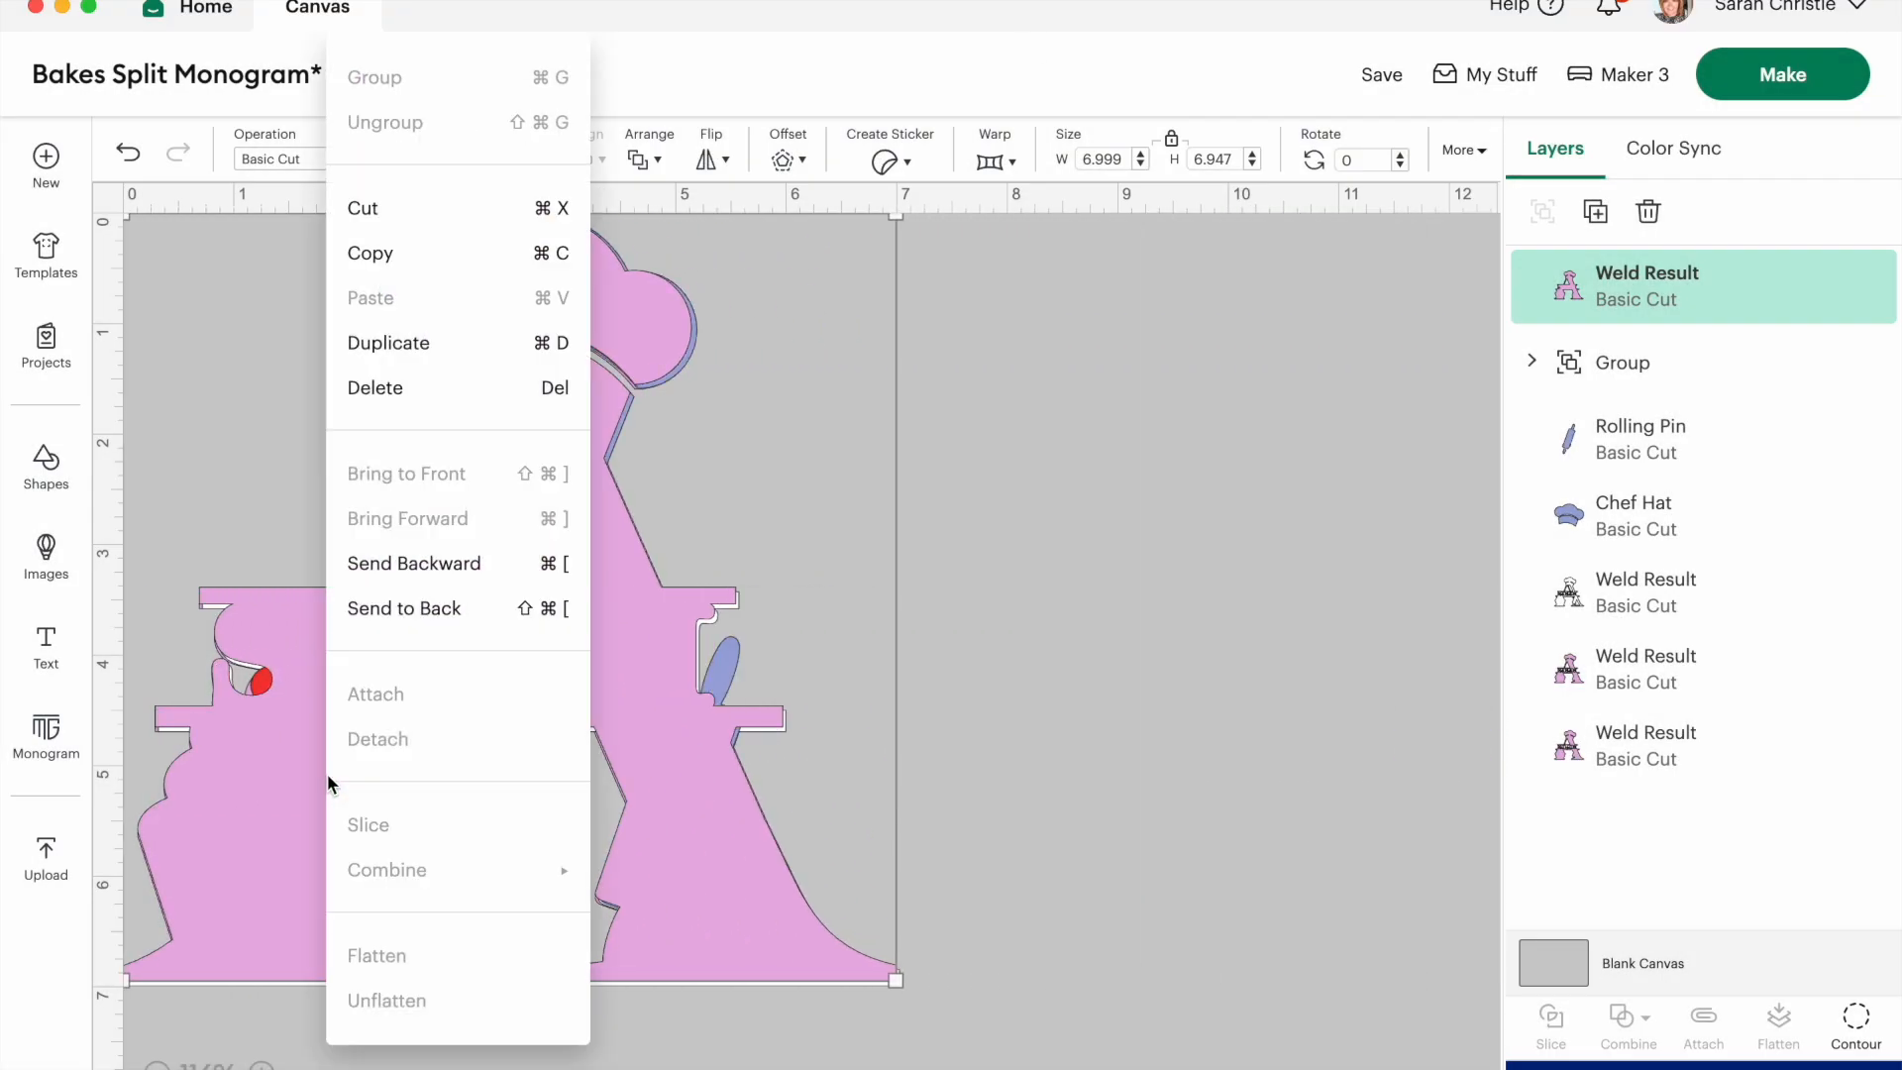
click(403, 609)
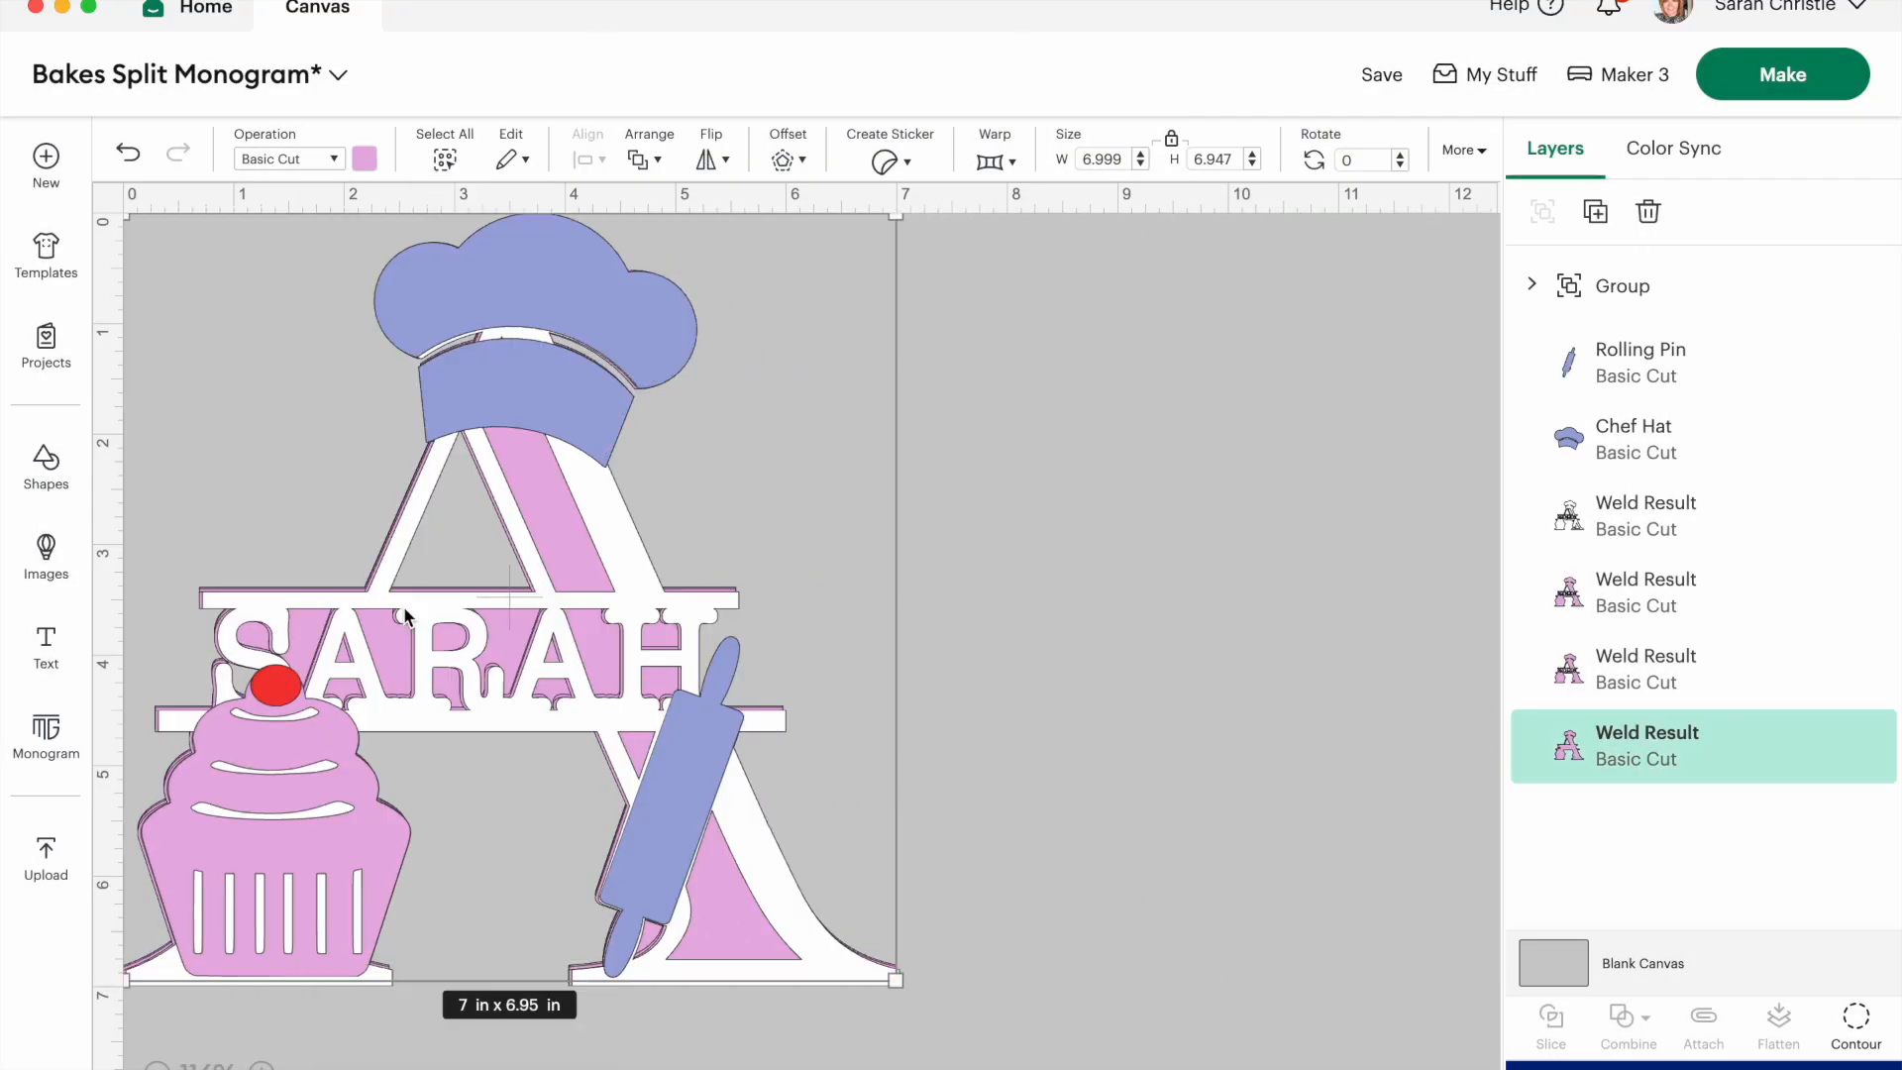
Recolour the rearmost backing layer the same periwinkle blue as the chef hat and deselect it.
click(363, 160)
click(459, 271)
click(1194, 510)
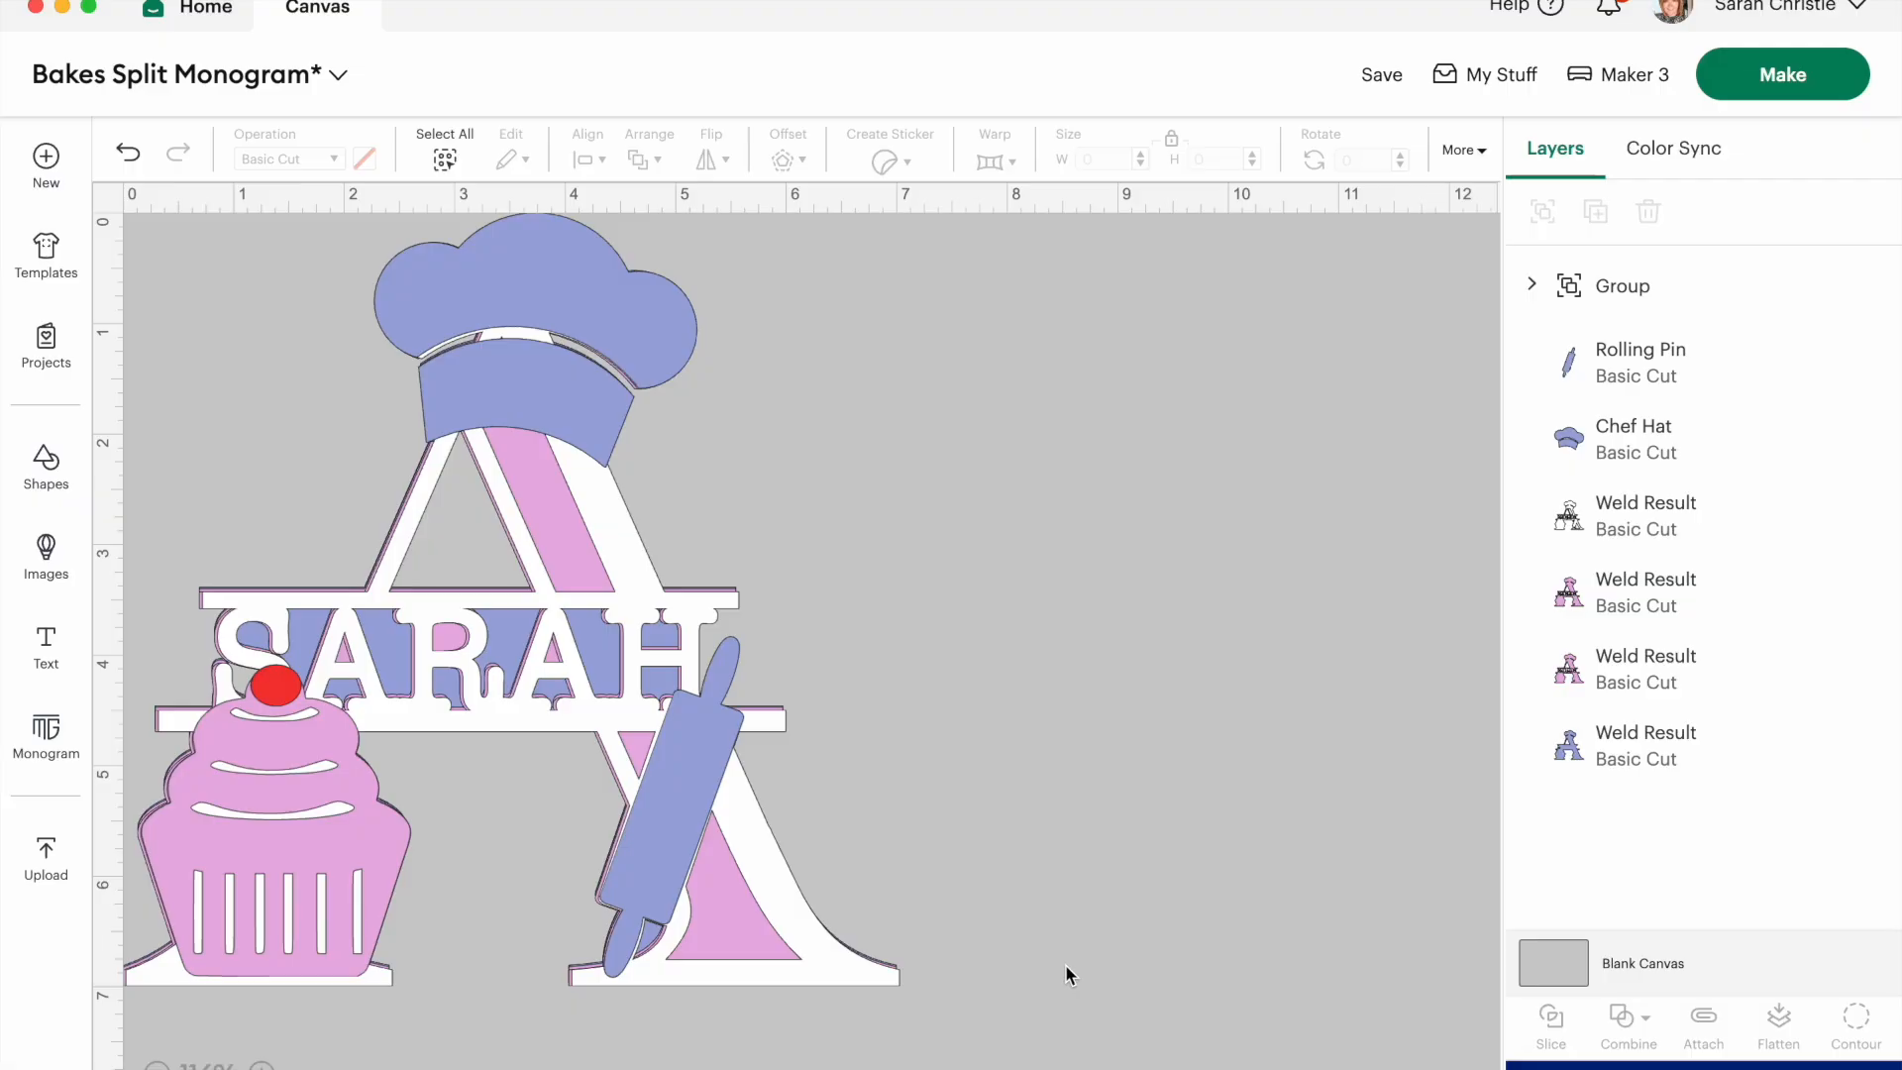
Send the project to cut preparation with all materials loaded On Mat.
click(1776, 82)
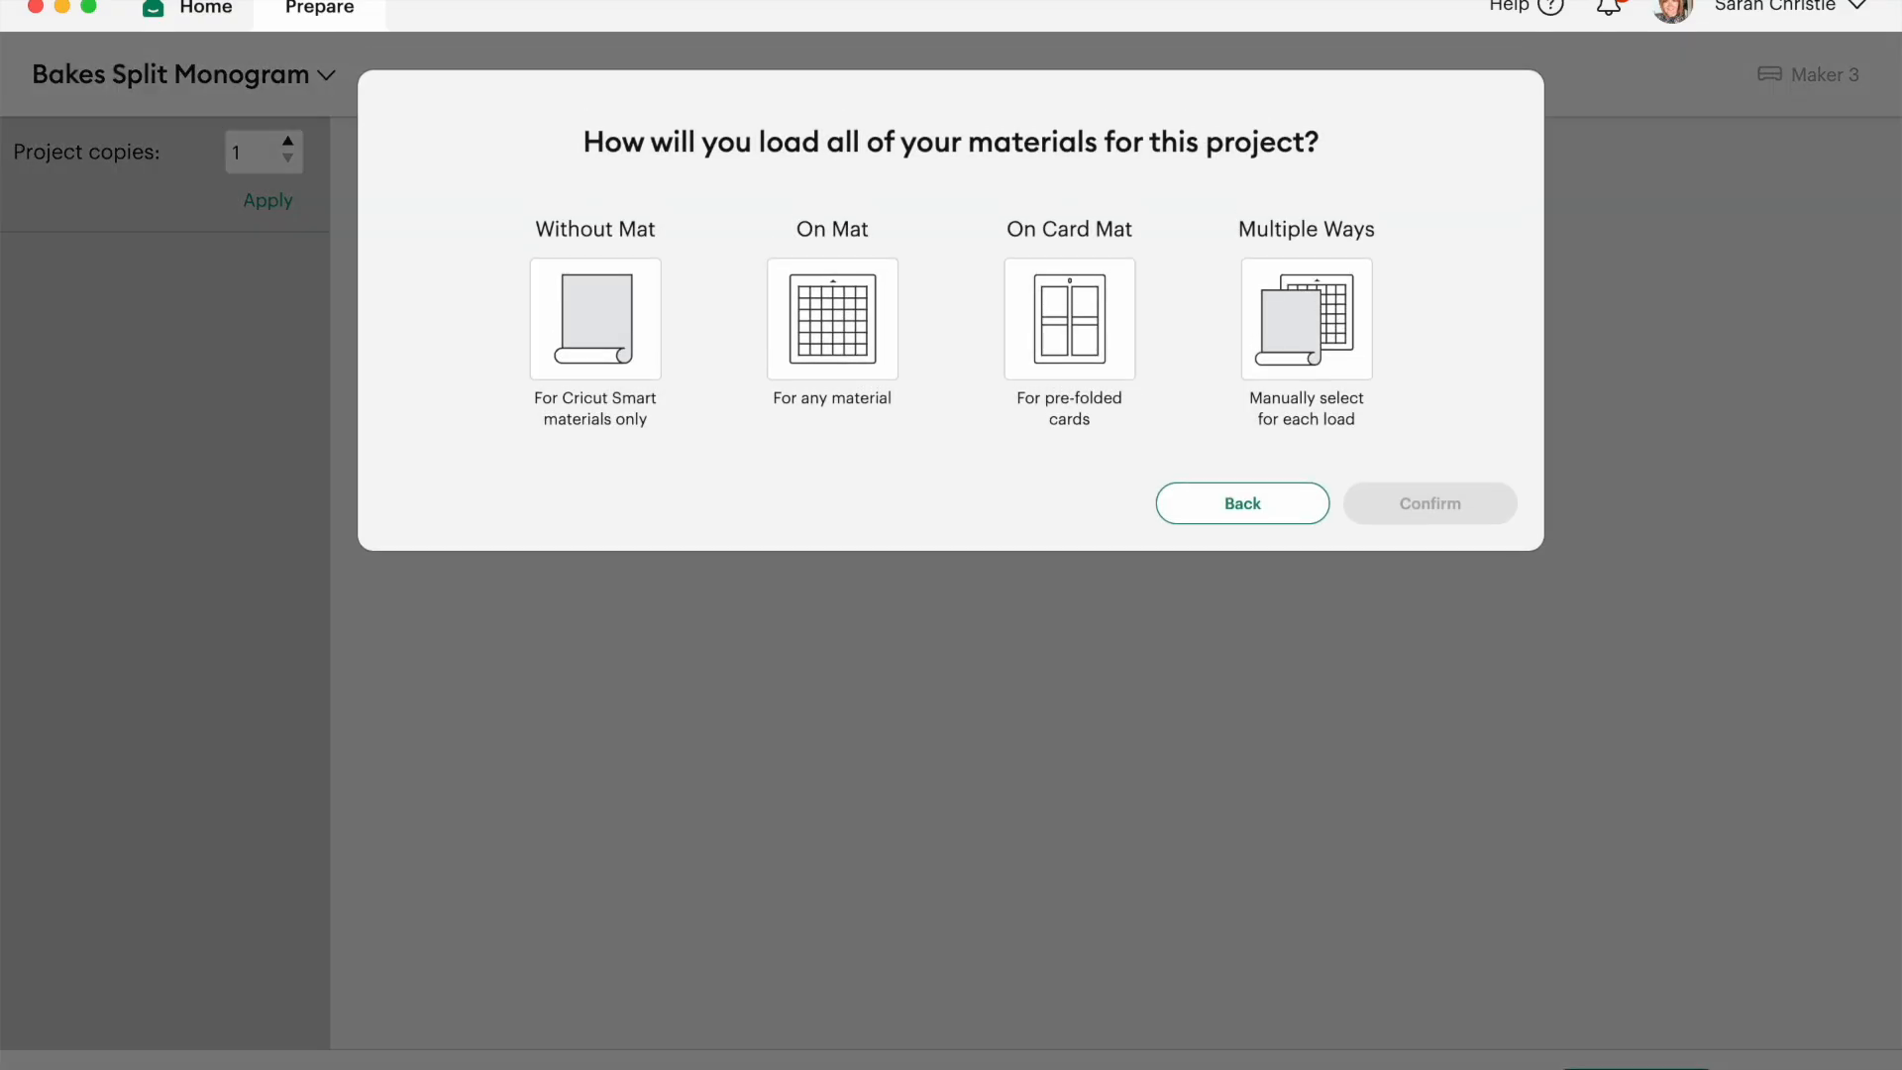
click(823, 315)
click(1419, 588)
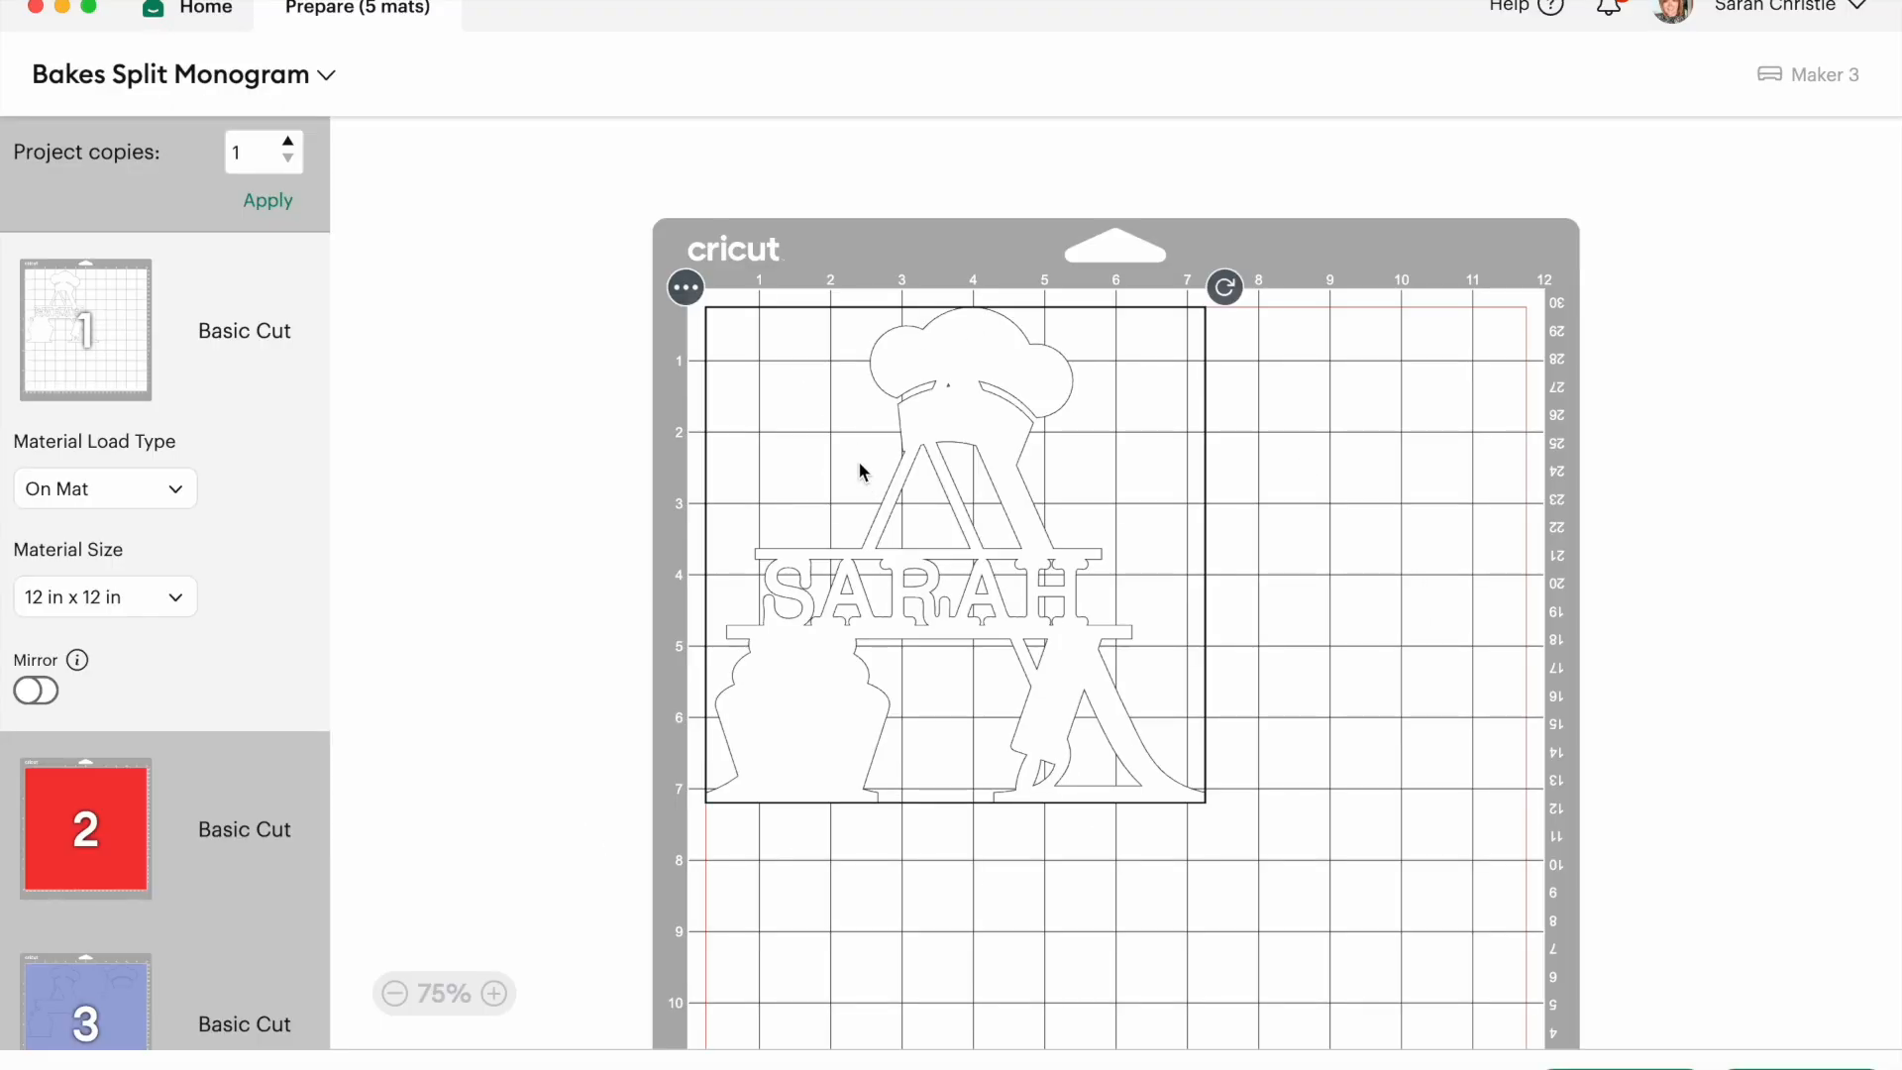
Review the prepared mats, examining the layouts of mats 5 and 4.
scroll(767, 839, down, 3)
scroll(61, 702, down, 2)
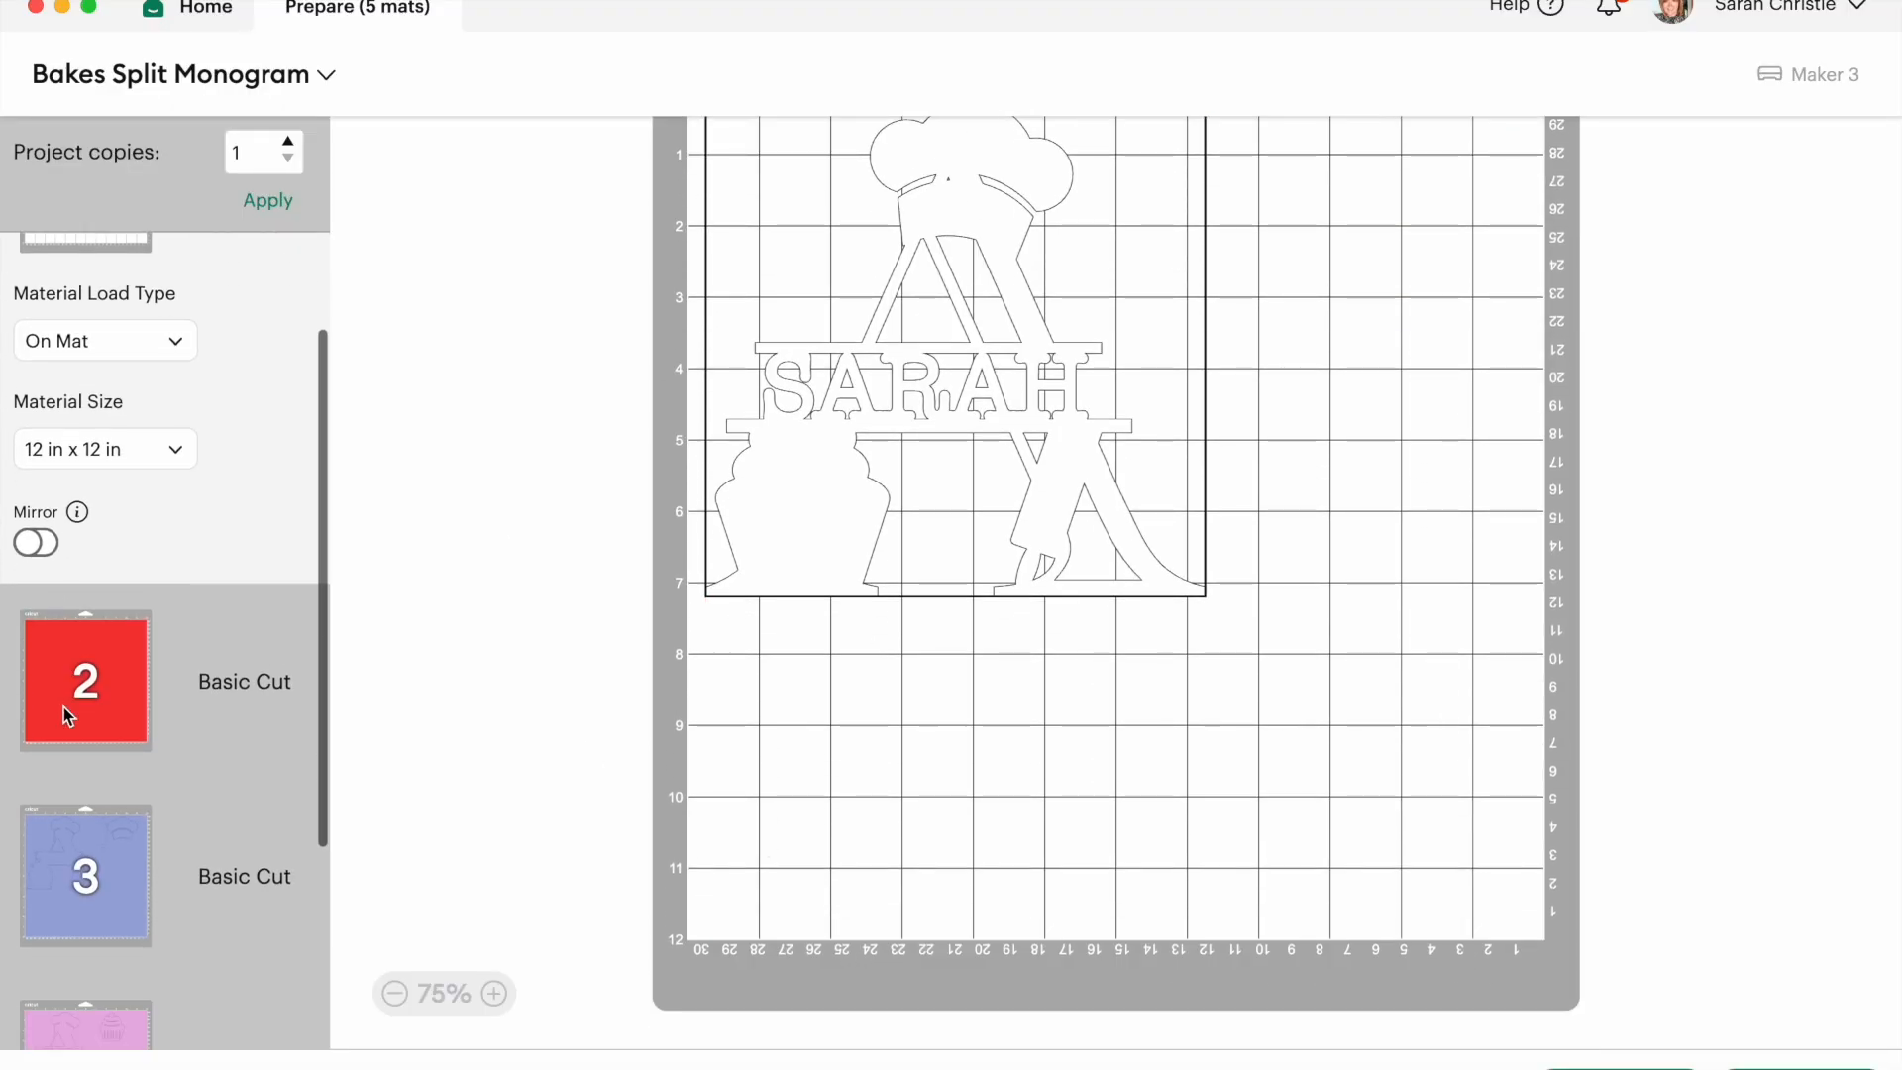
scroll(134, 955, down, 3)
scroll(106, 731, down, 1)
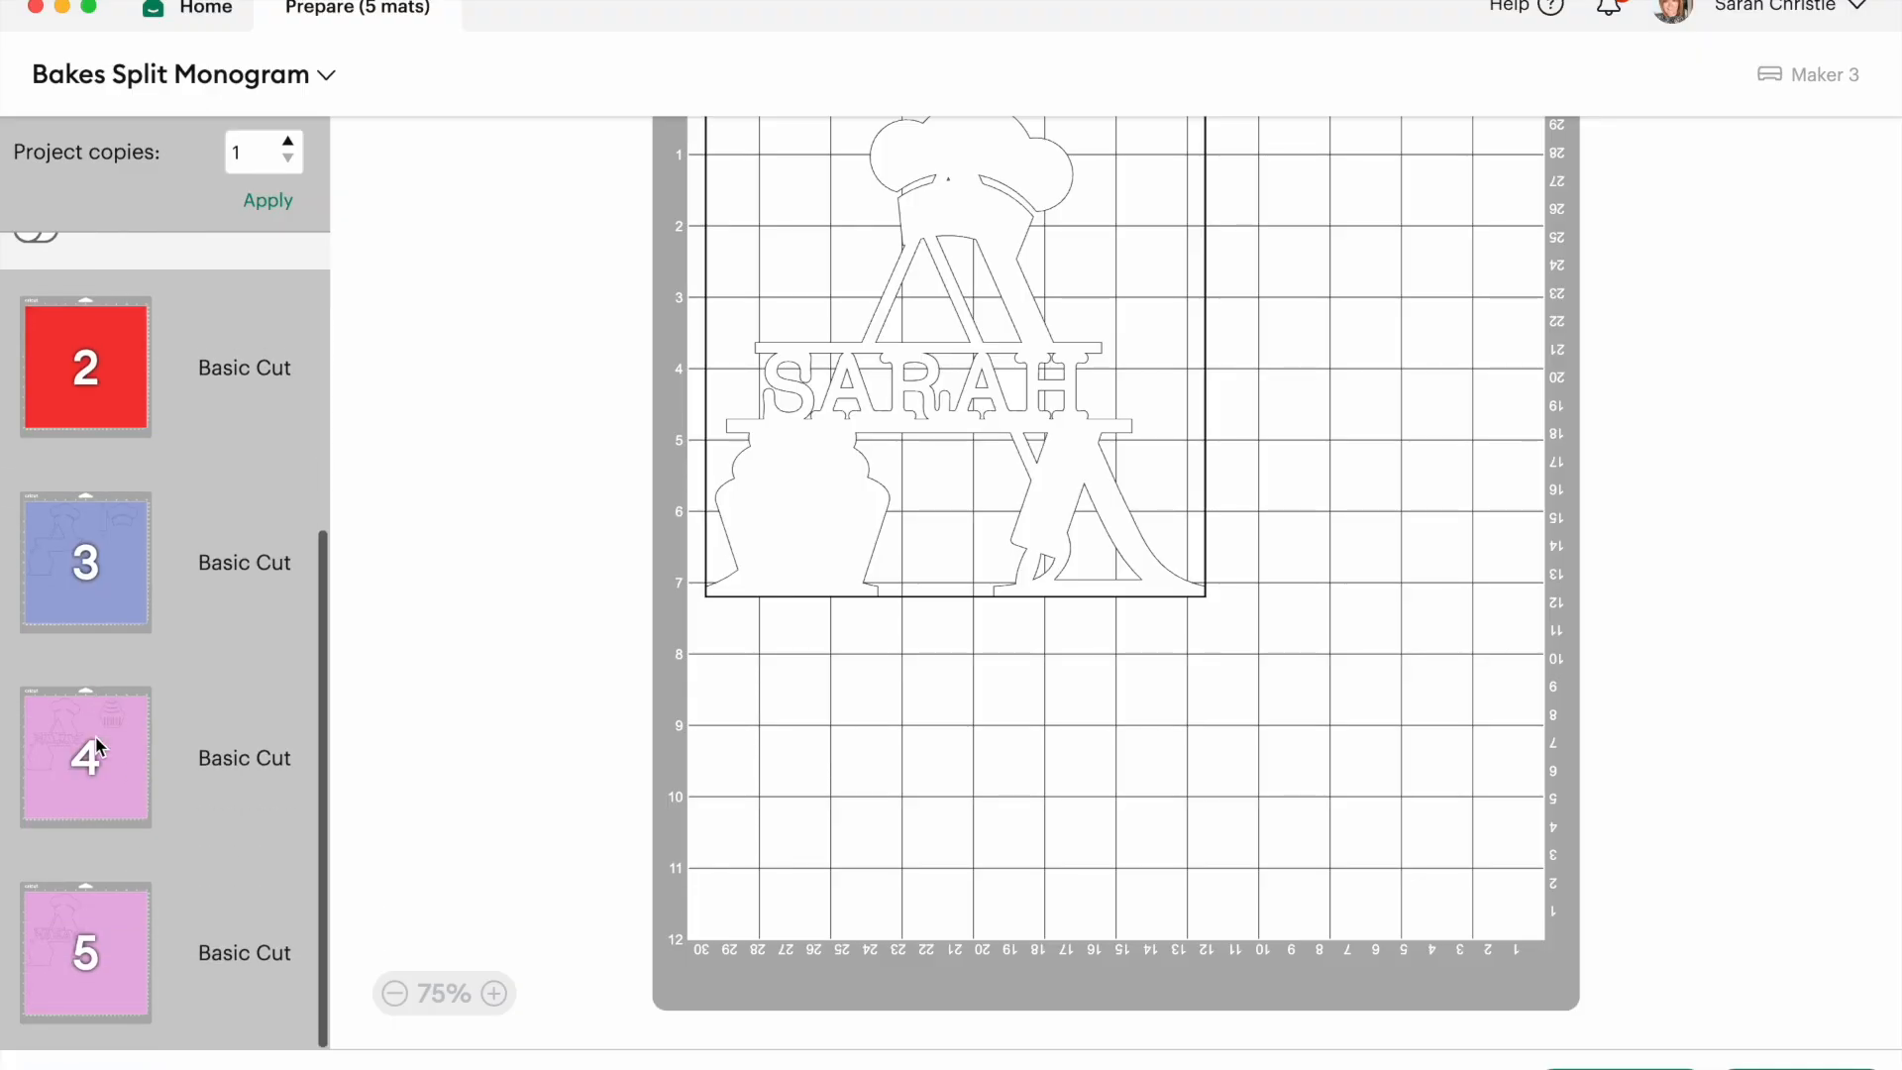
click(84, 956)
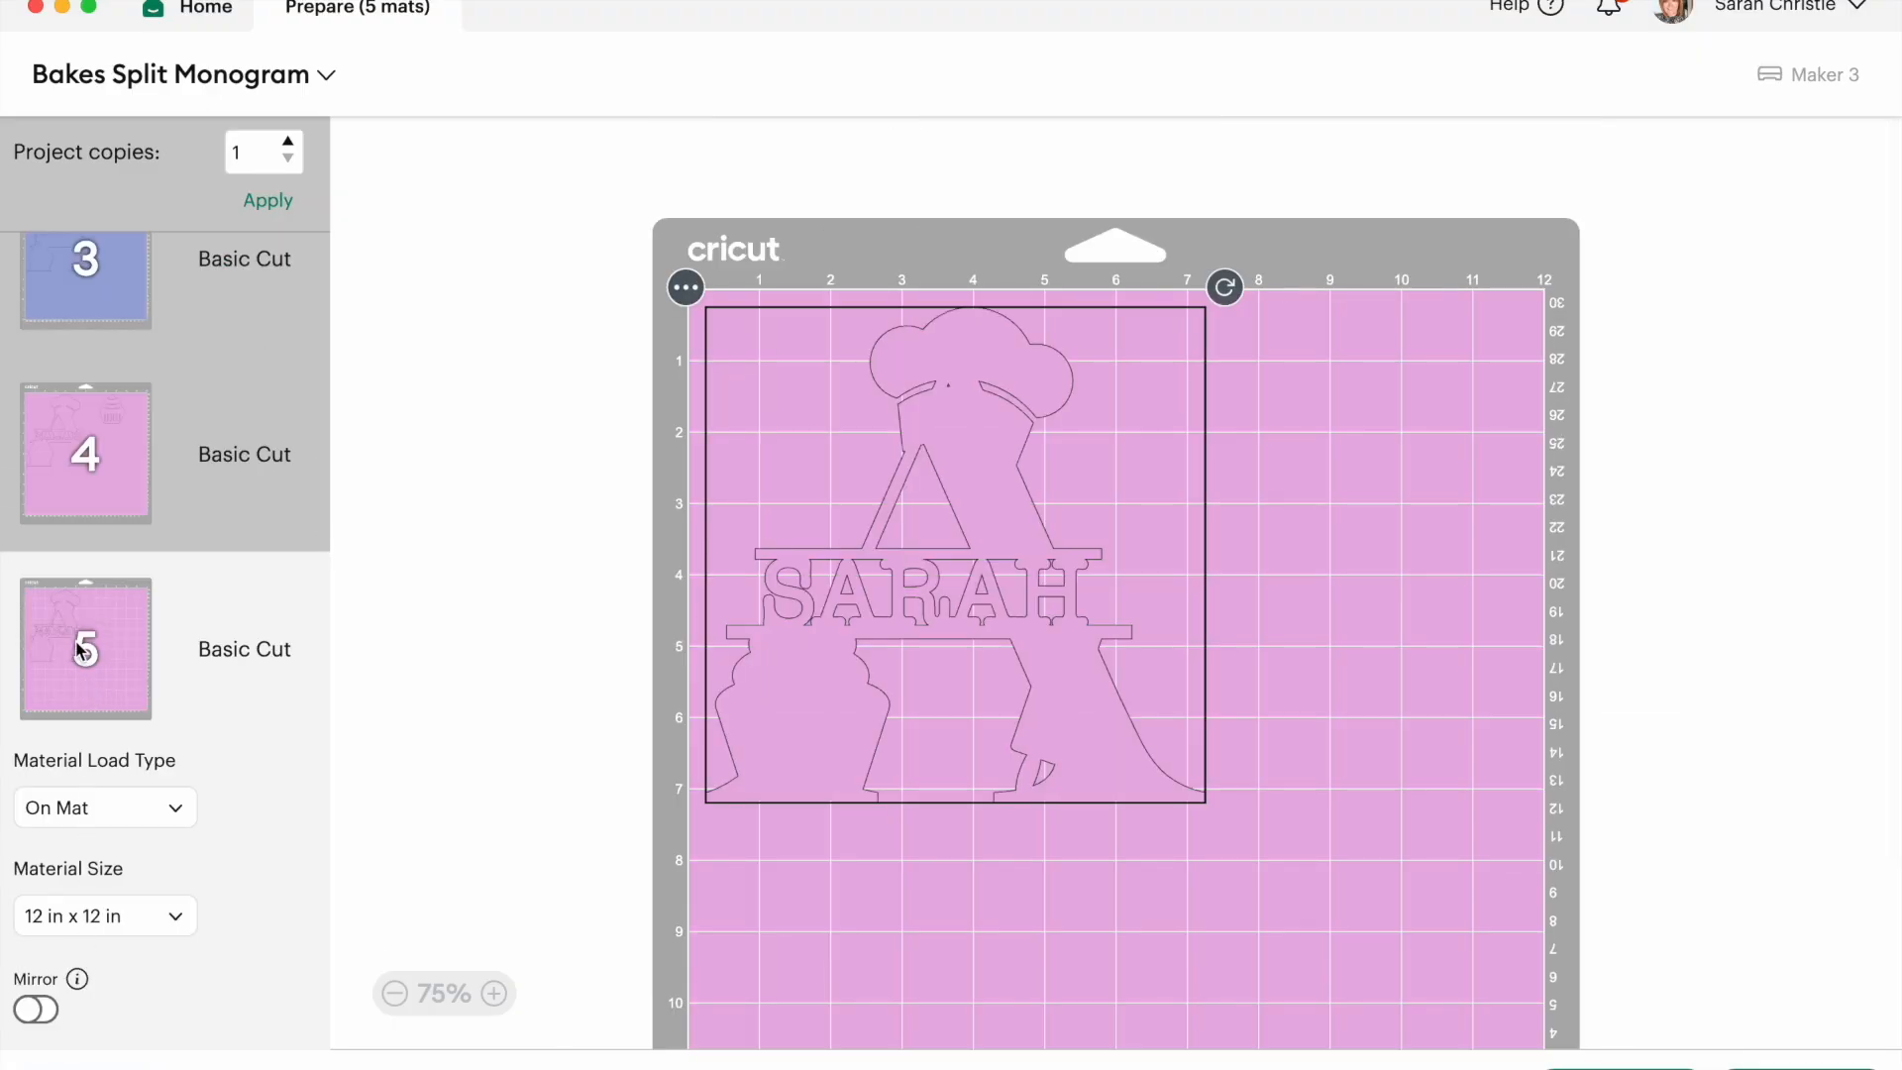
click(68, 480)
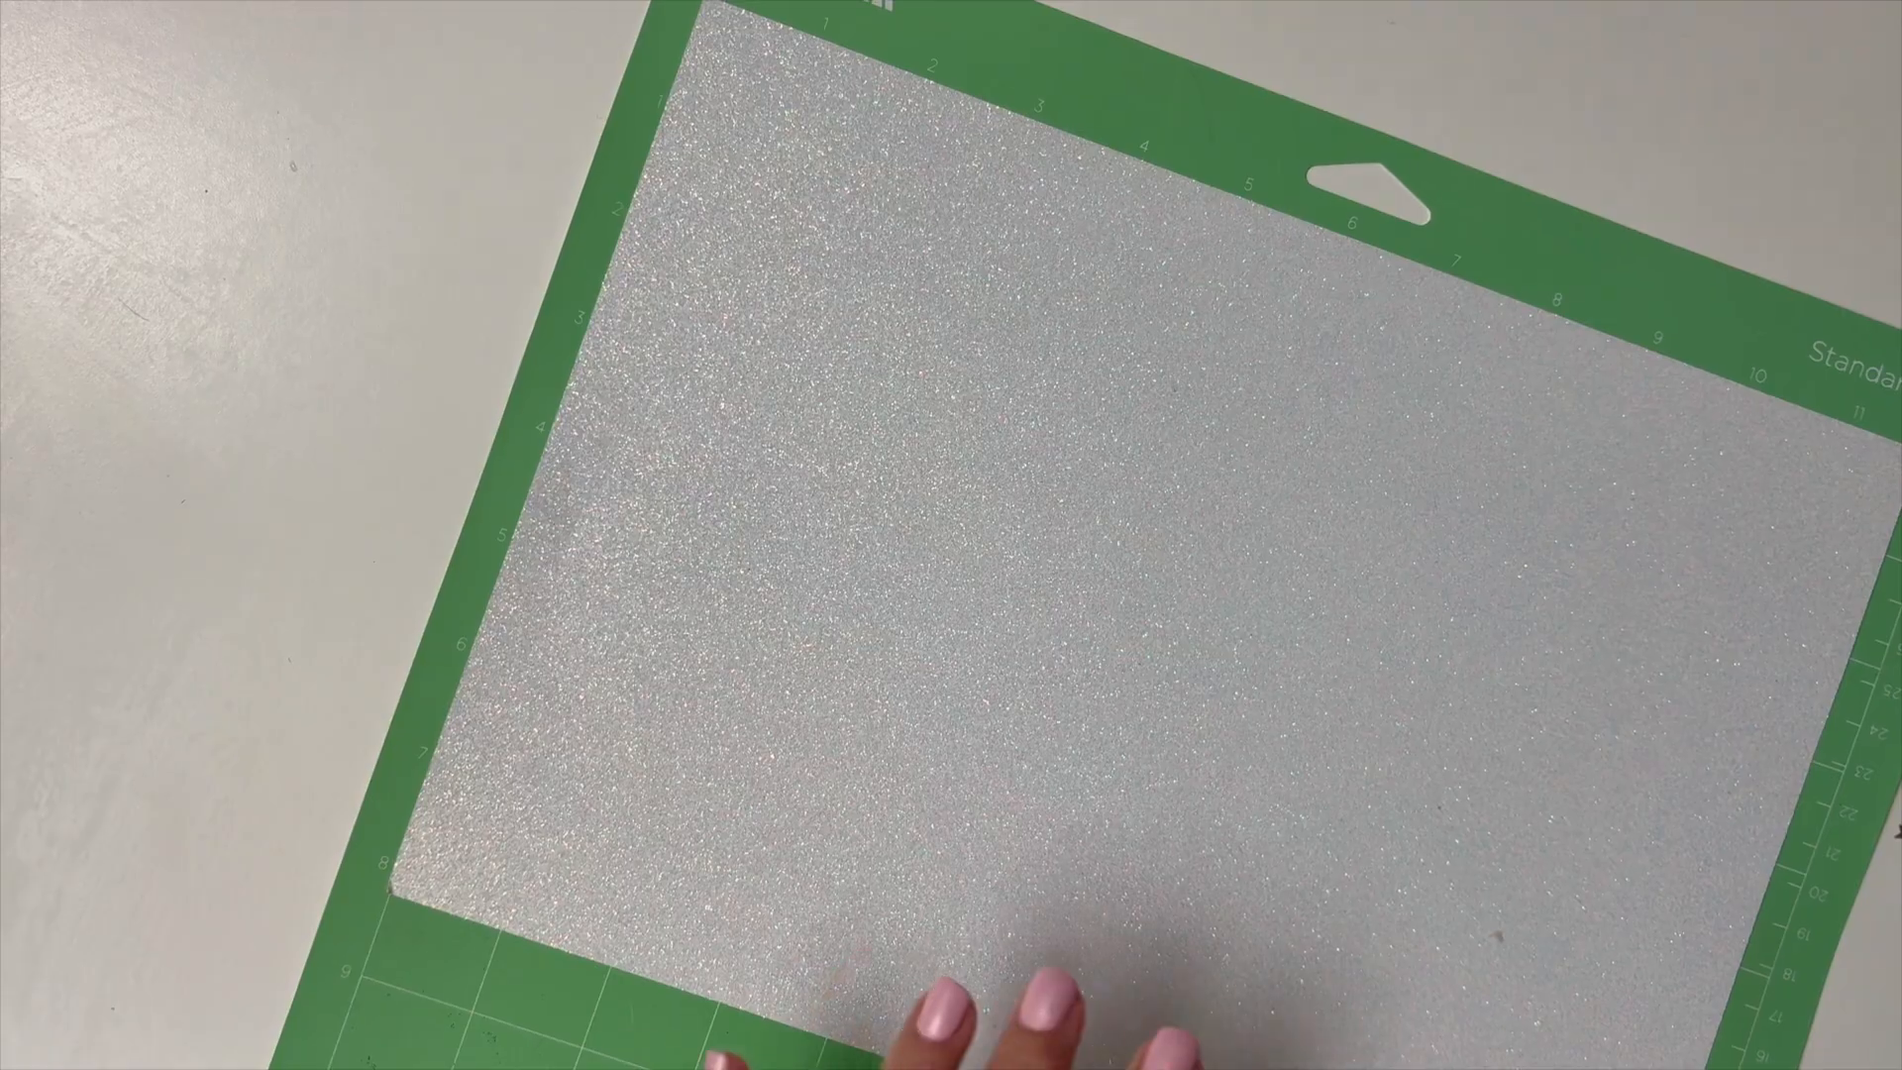